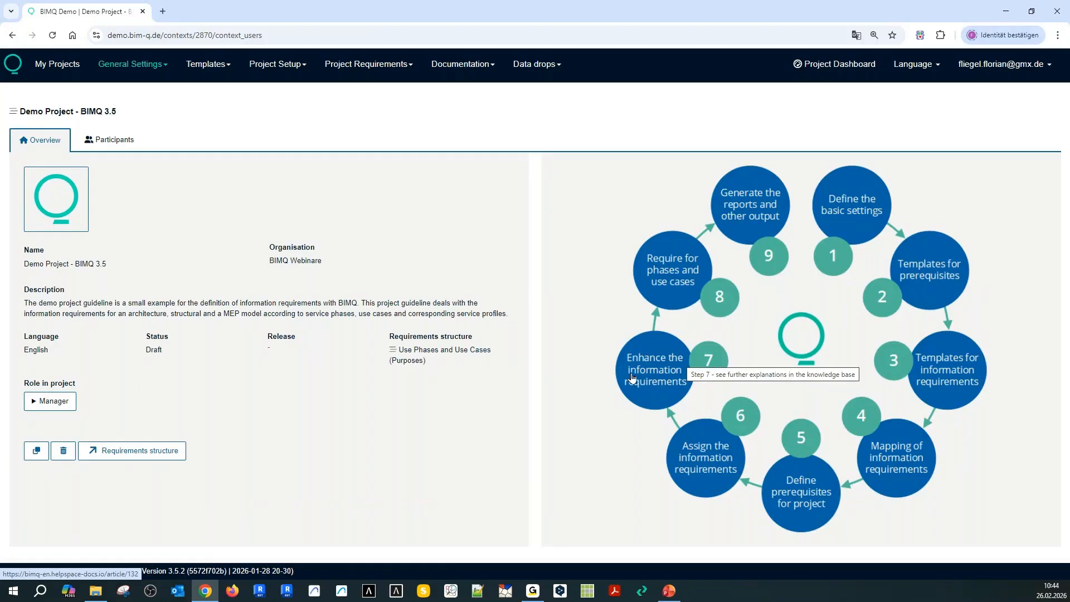
Consult the knowledge-base article on workflow step 8, and check the support options offered for the account
click(676, 274)
click(543, 128)
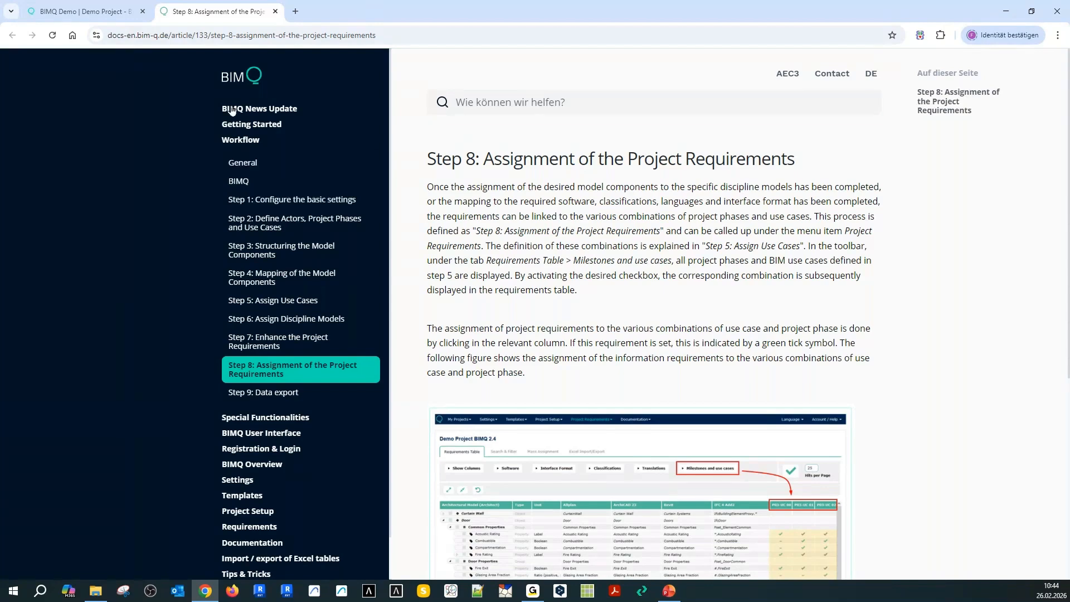
click(83, 11)
click(965, 79)
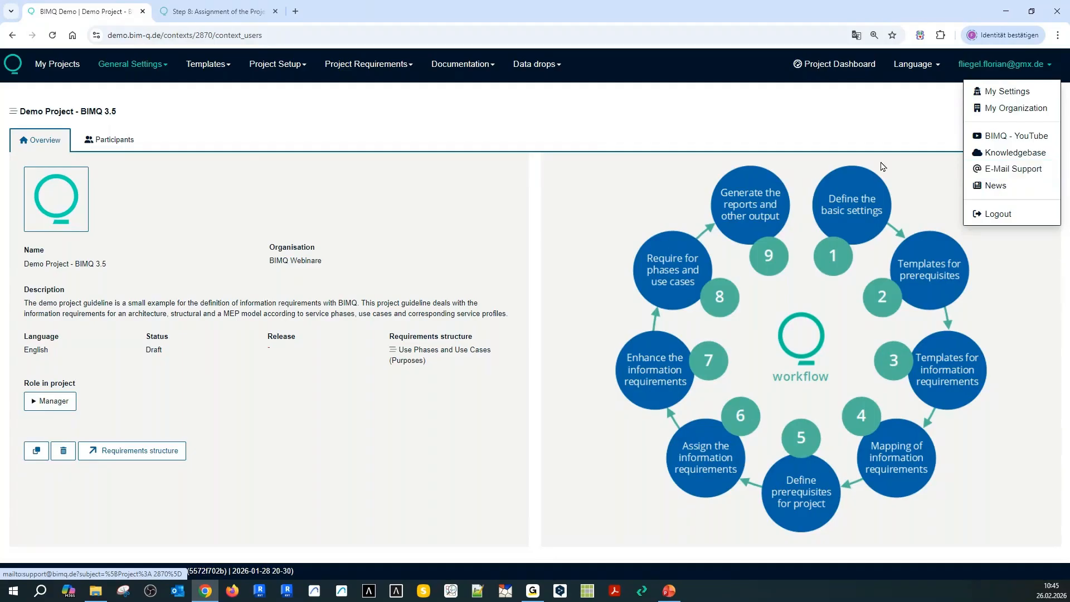
click(802, 149)
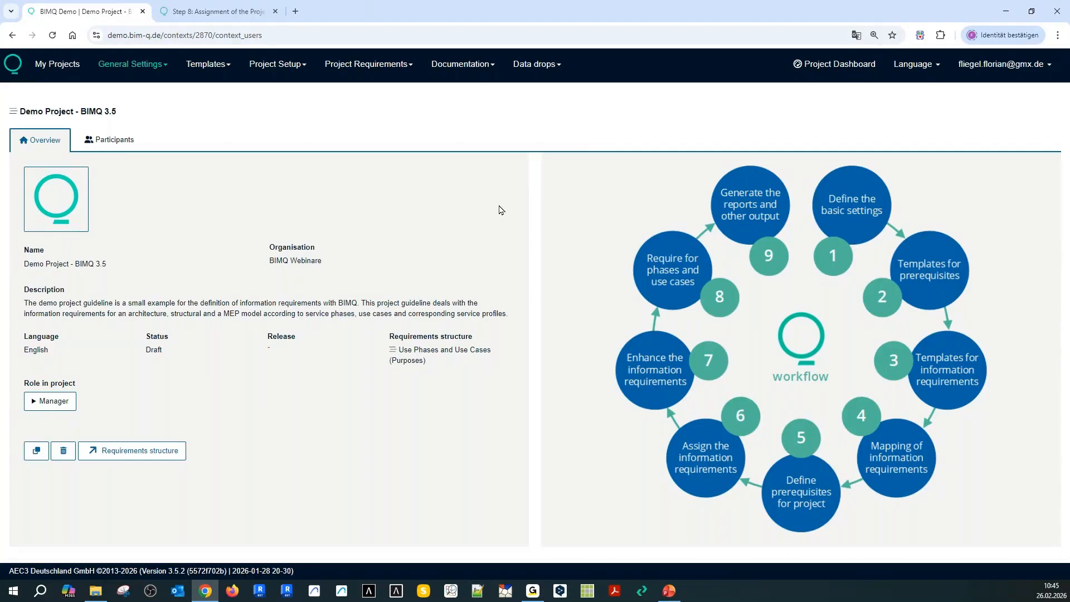
Review the project participants and the roles available for new ones, and return to the project overview
click(106, 146)
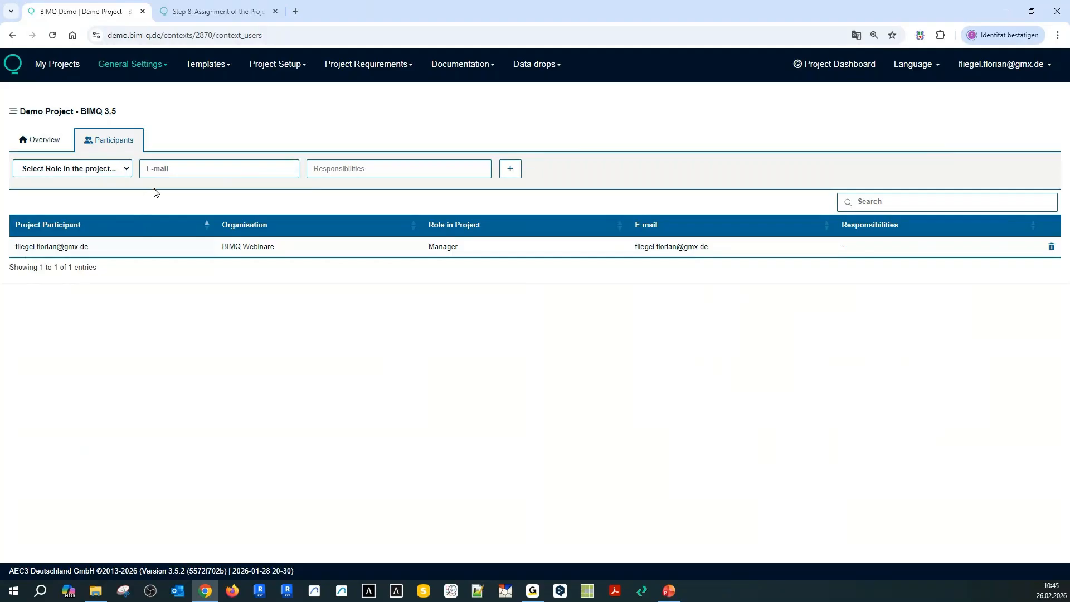
click(122, 172)
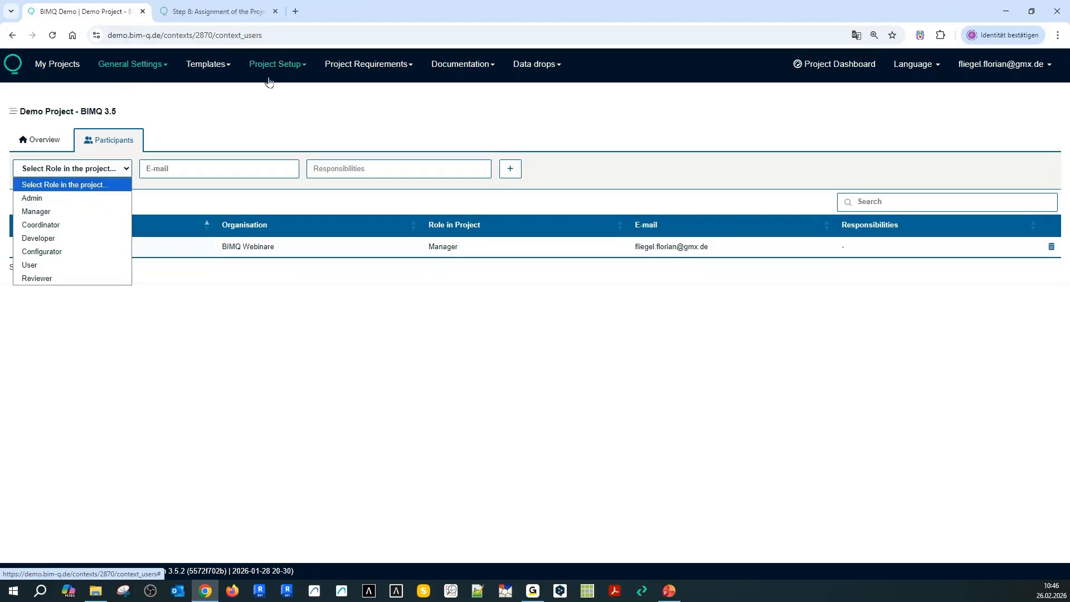
click(49, 143)
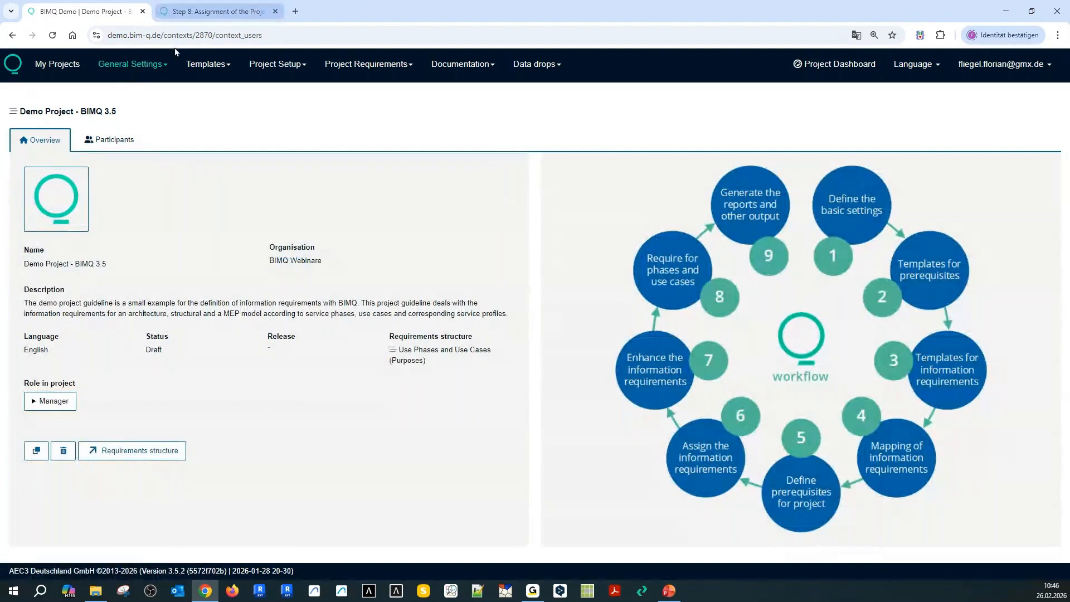
Open the project settings and review the software and IFC versions defined for the project
click(127, 68)
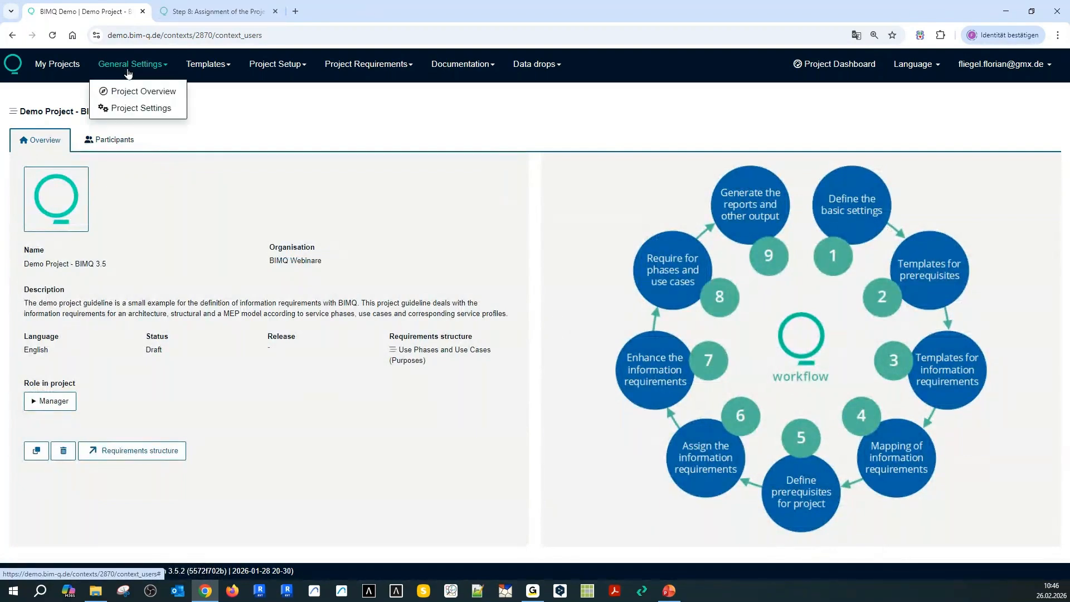
click(143, 108)
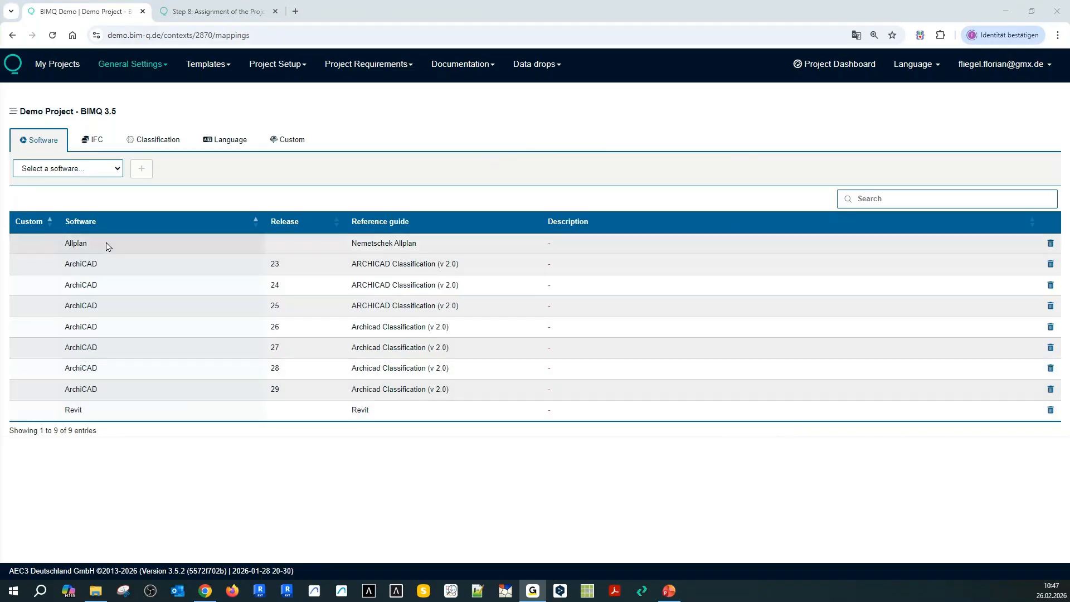
click(89, 144)
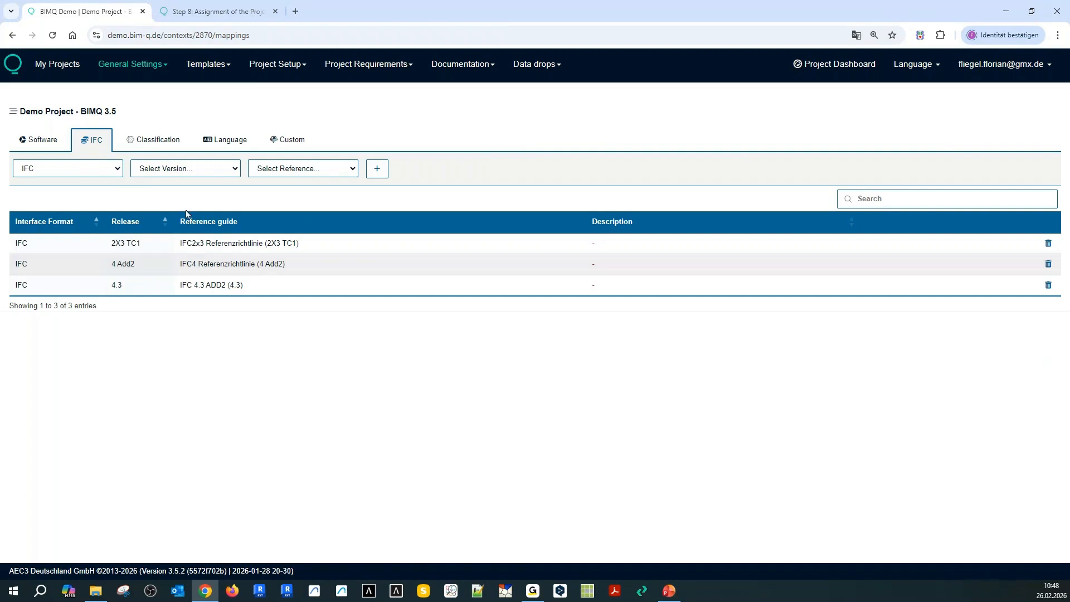
Close the help article and add the bSDD classification Uniclass 2015, edition 1, to the project
click(154, 143)
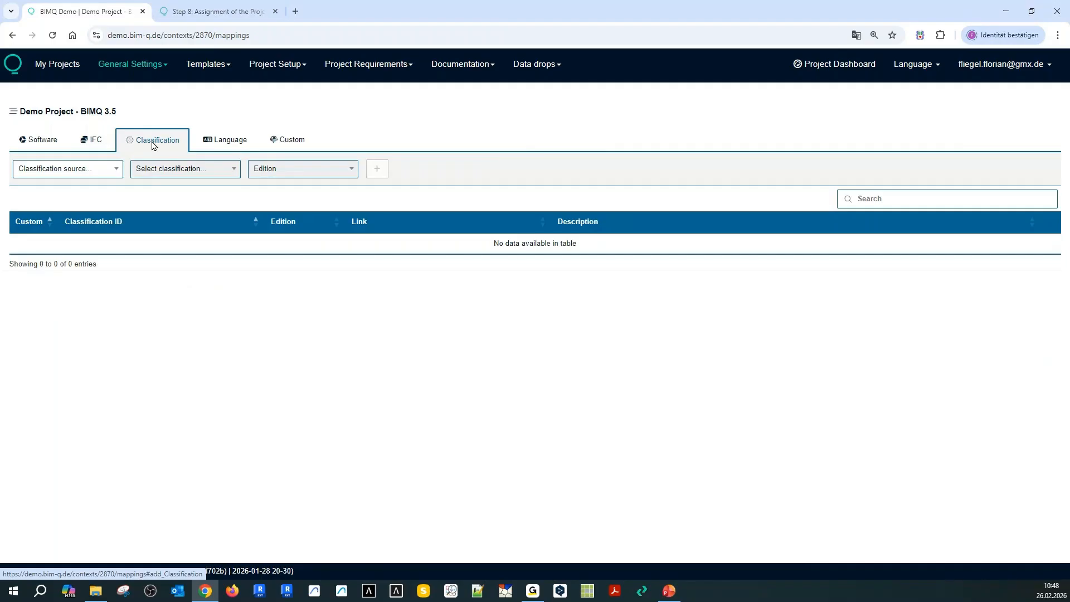
click(276, 11)
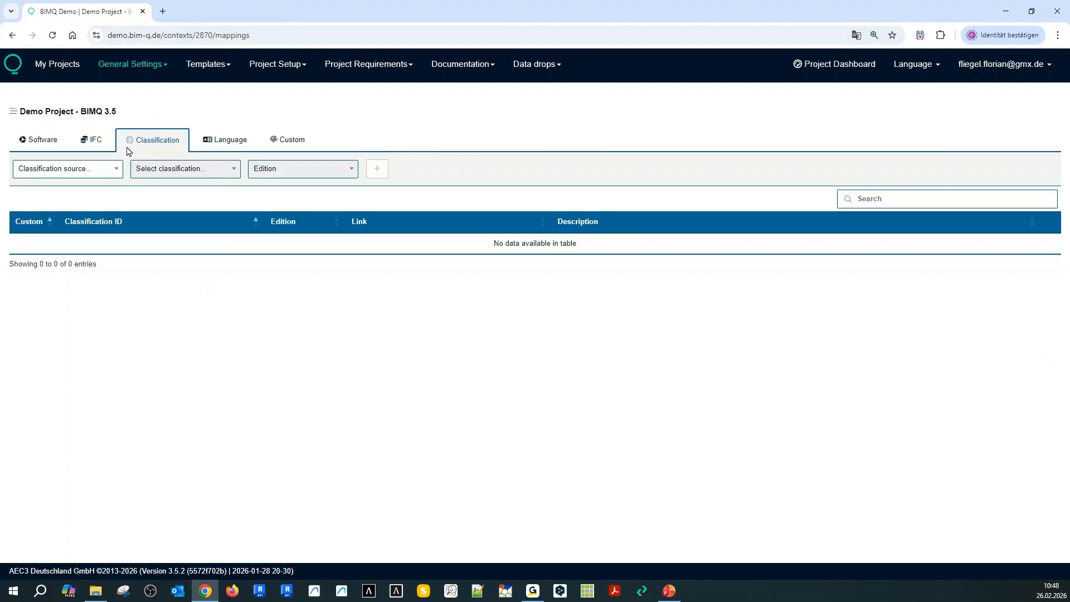
click(81, 173)
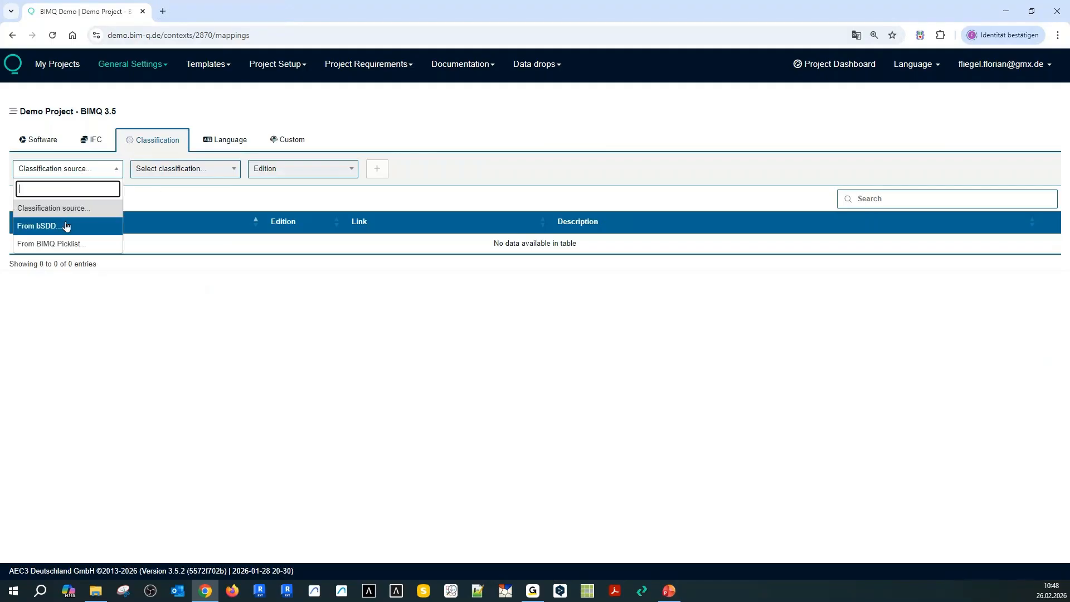
click(66, 226)
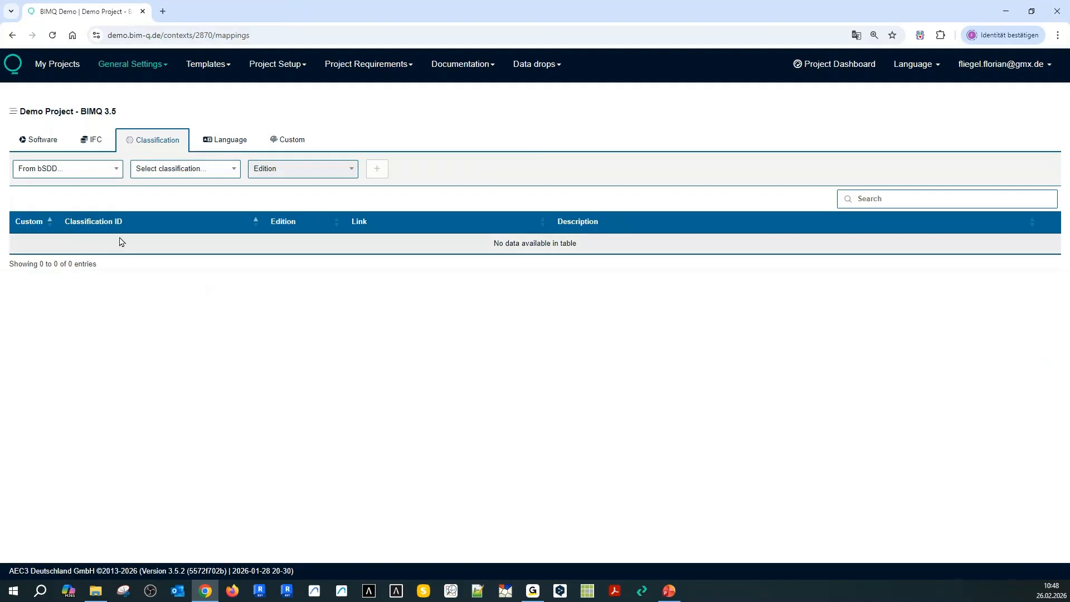
click(153, 169)
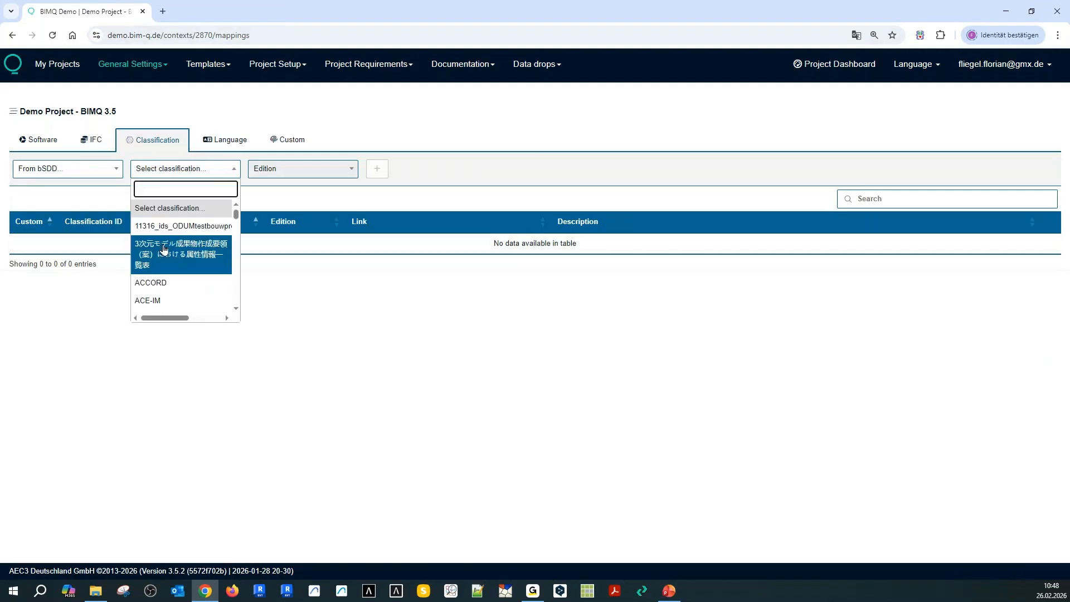
scroll(163, 251, down, 5)
scroll(164, 262, down, 1)
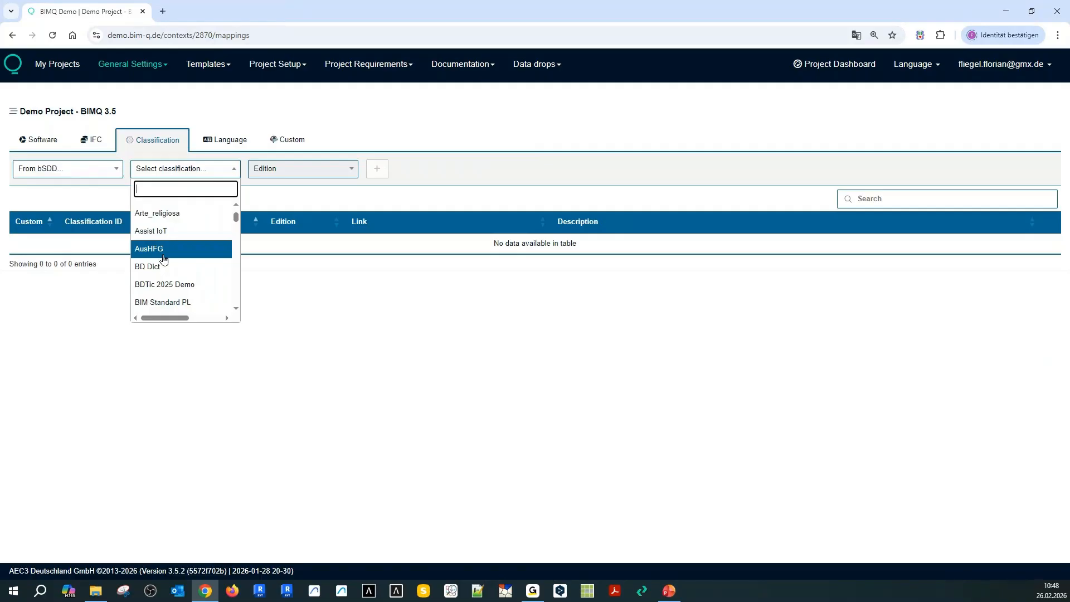
text(uni)
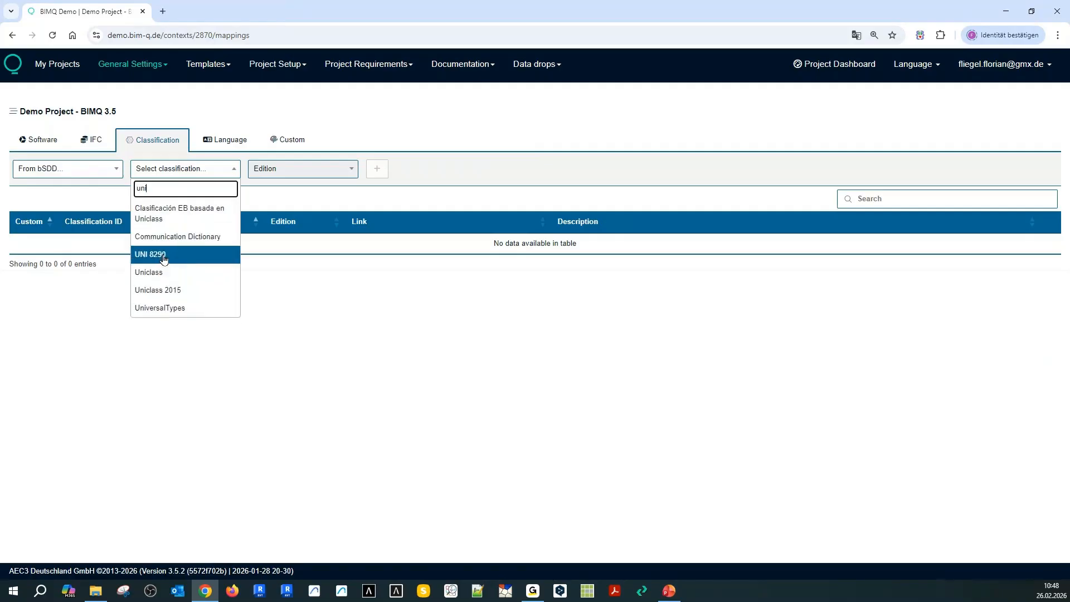
click(167, 290)
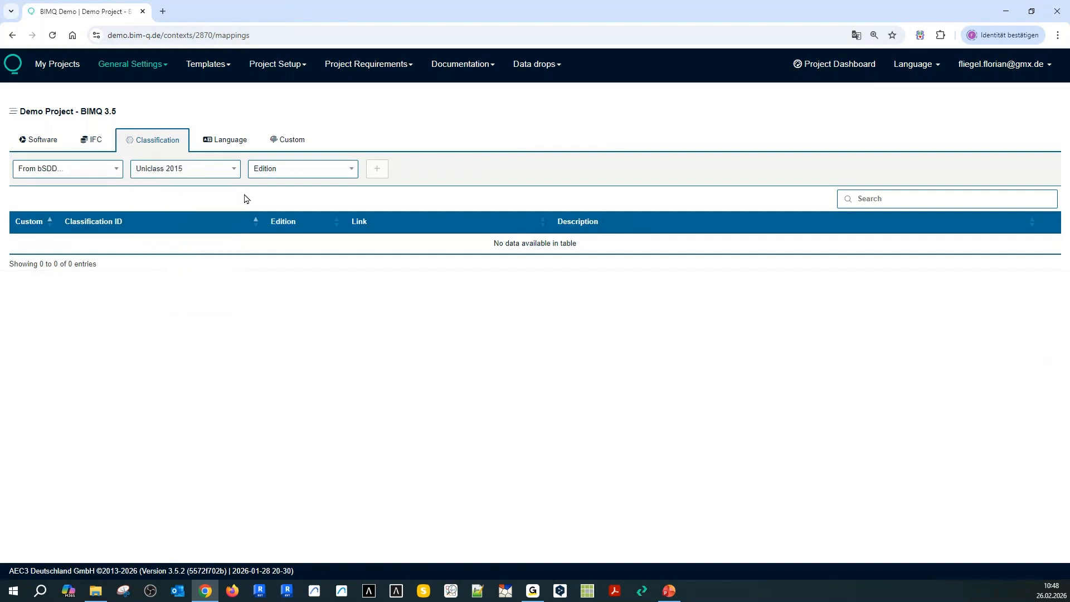
click(267, 176)
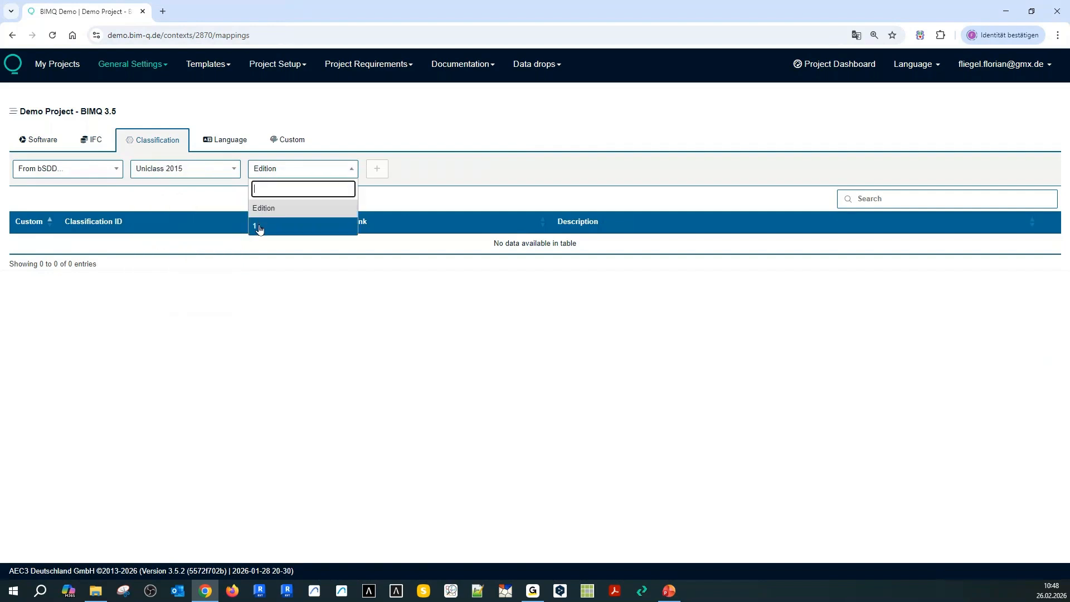
click(259, 223)
click(377, 170)
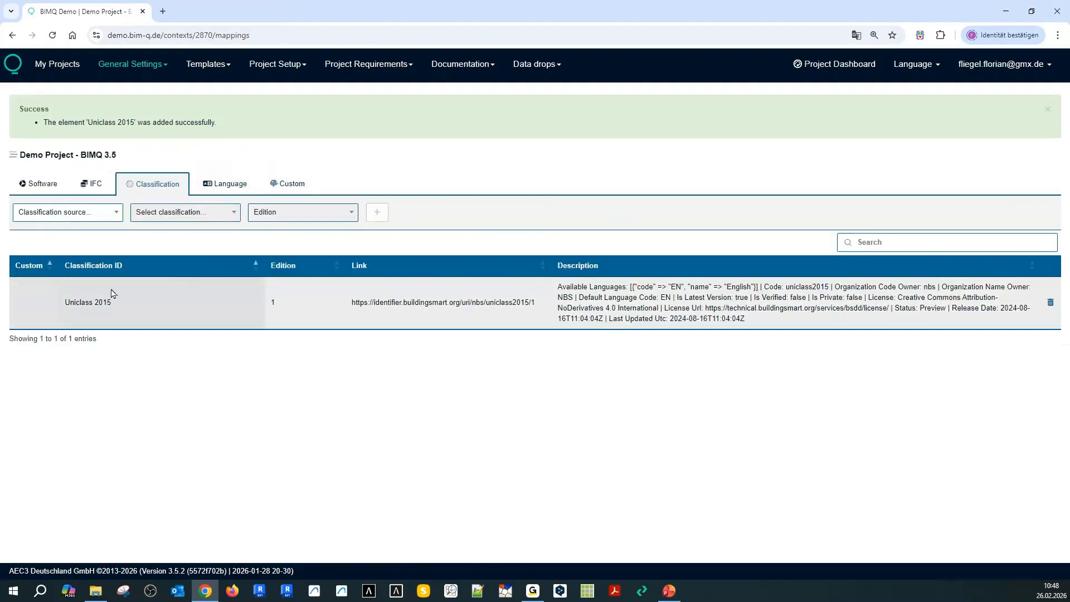
click(1047, 111)
Add the classification DIN 276, edition 12 | 2018, from the BIMQ picklist to the project
click(111, 173)
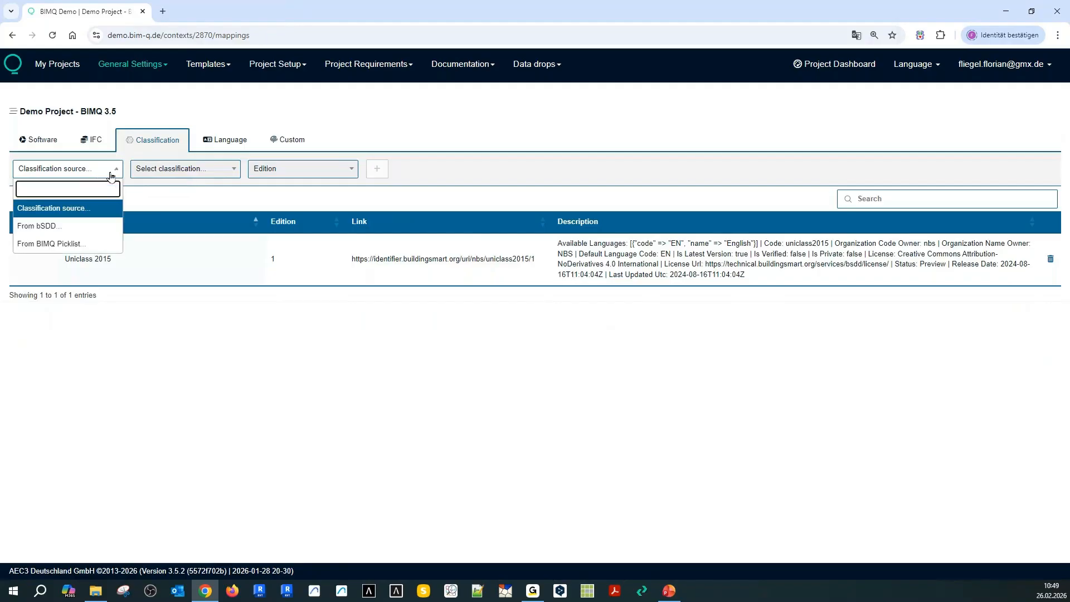
click(78, 248)
click(174, 169)
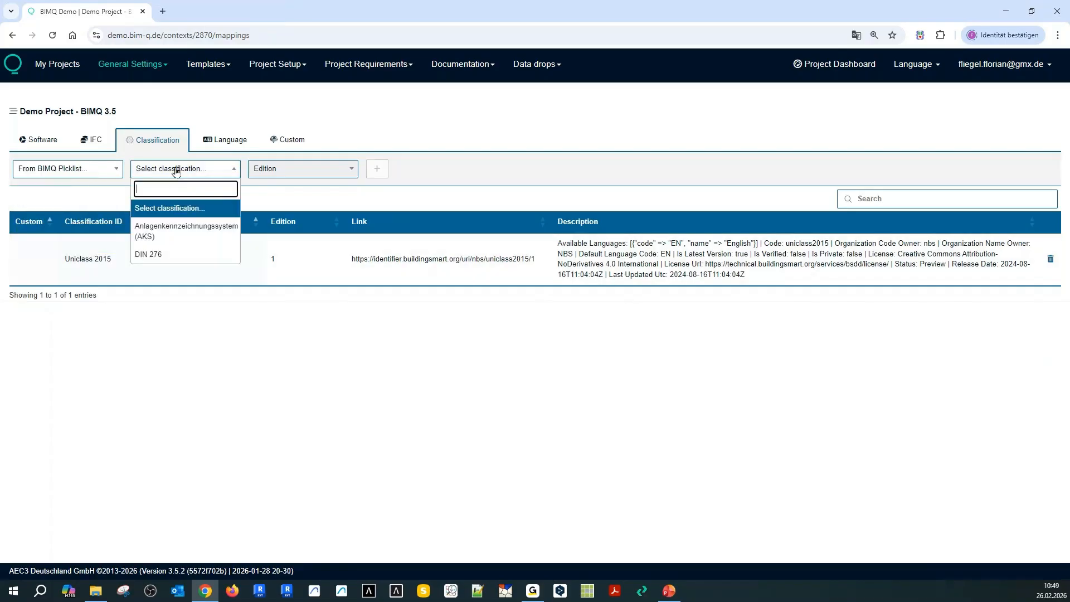
click(156, 255)
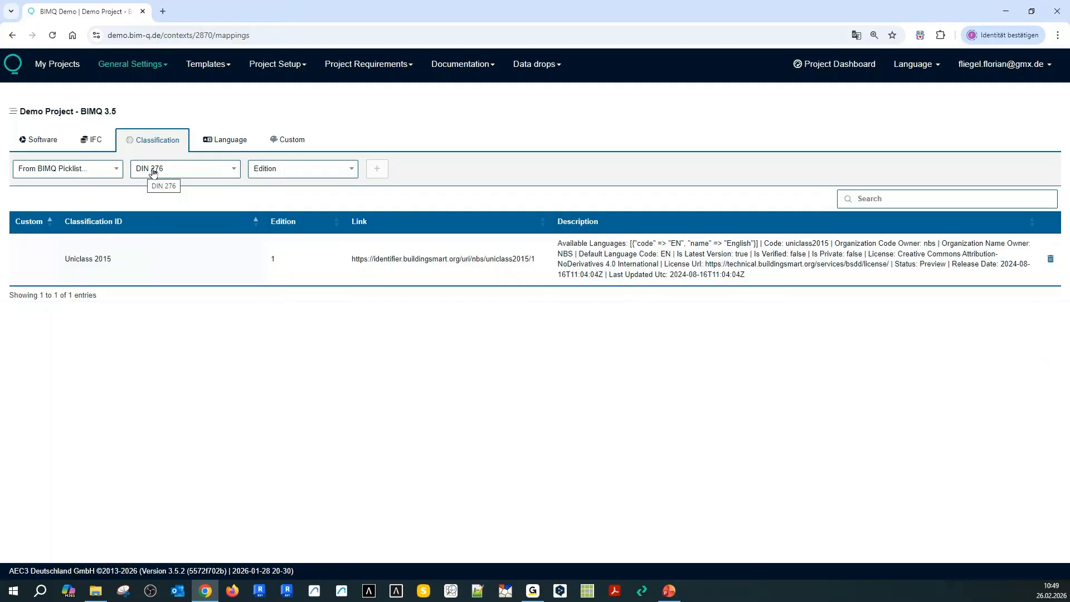
click(306, 169)
click(282, 225)
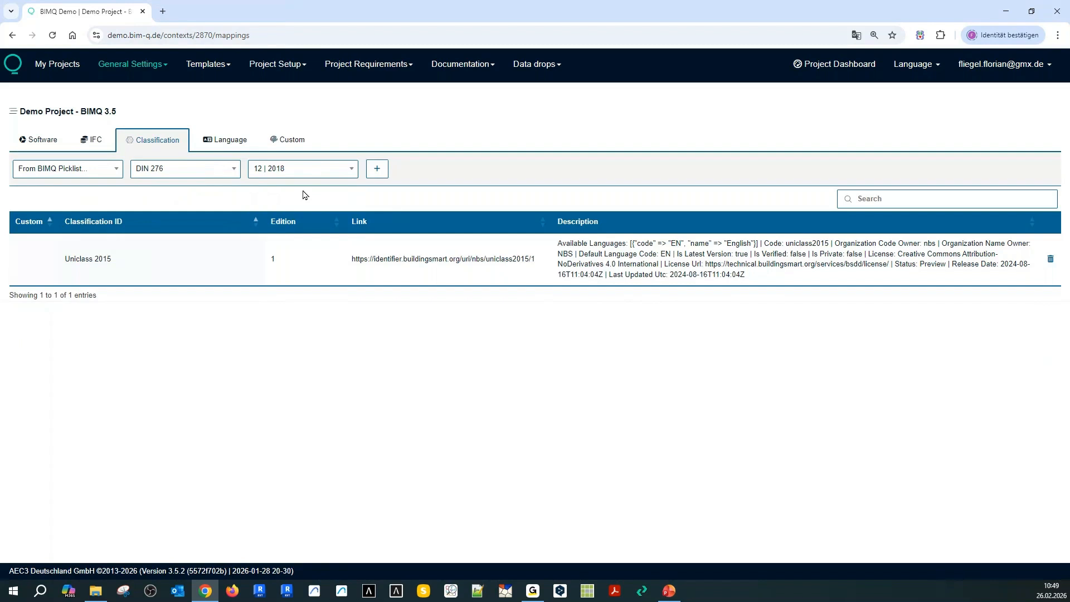
click(376, 168)
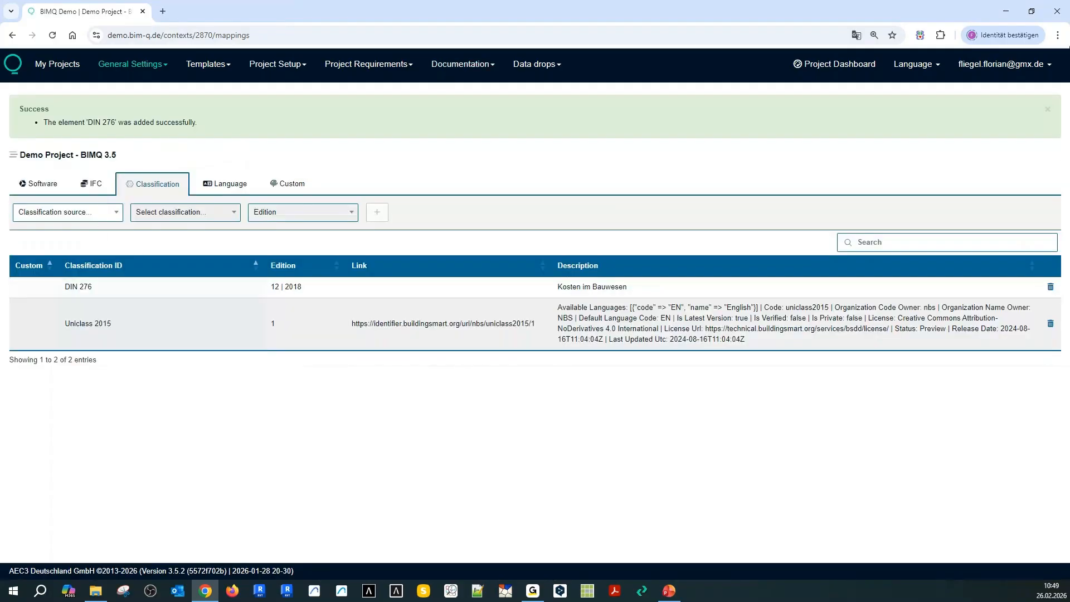
click(1046, 111)
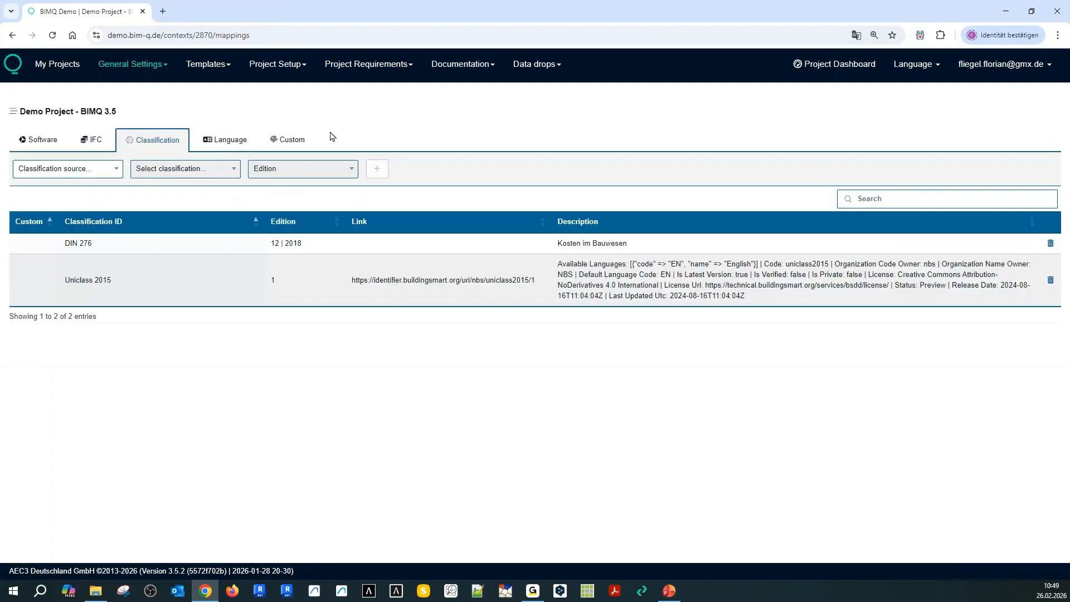
Add Spanish; Castilian as a project language and open the custom mapping settings
click(211, 146)
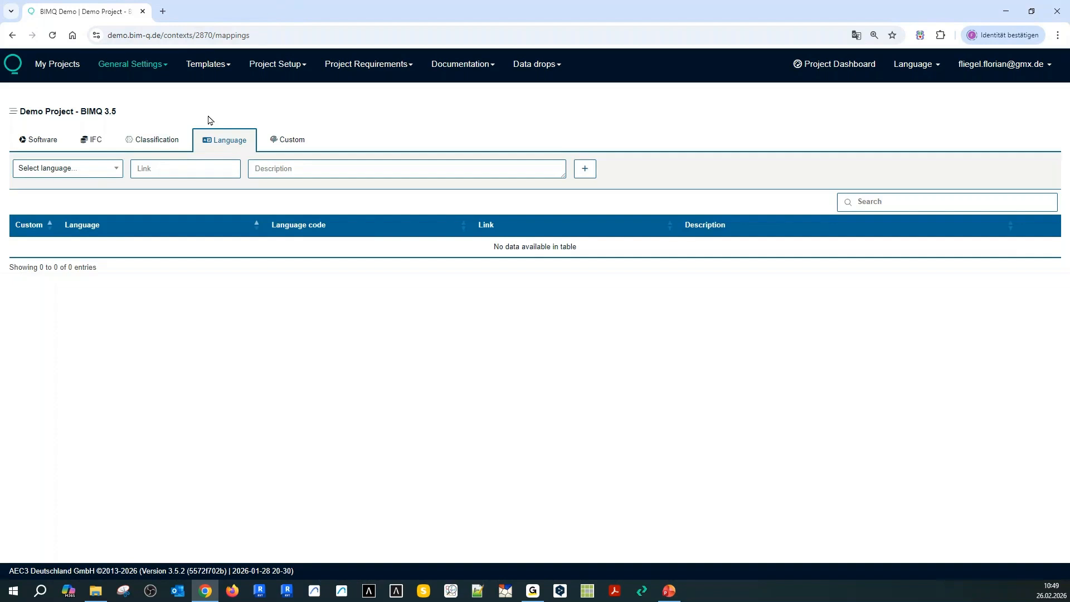
click(55, 171)
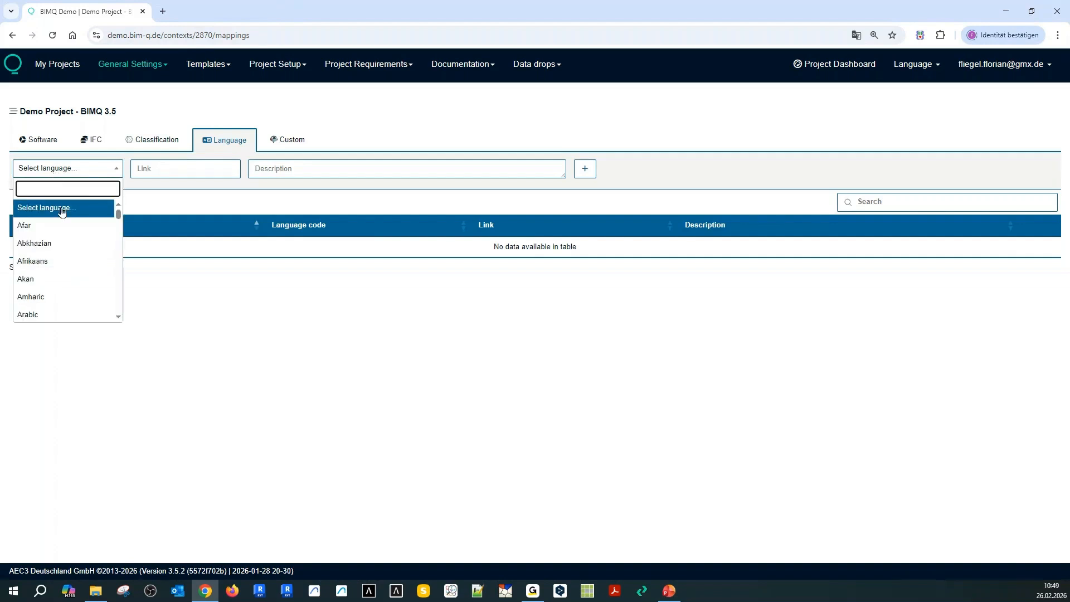
text(span)
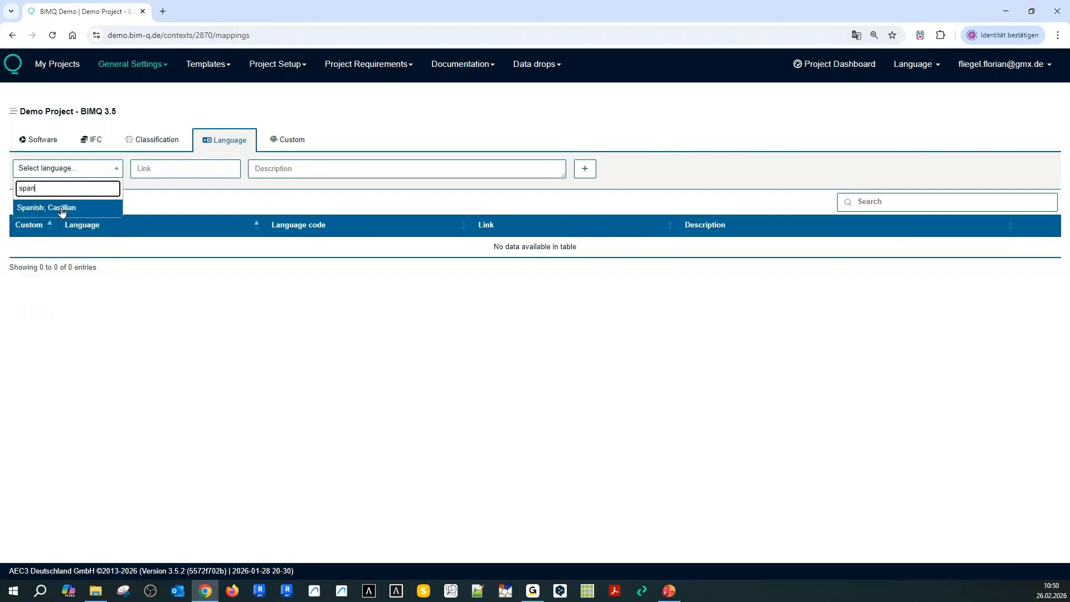
click(62, 209)
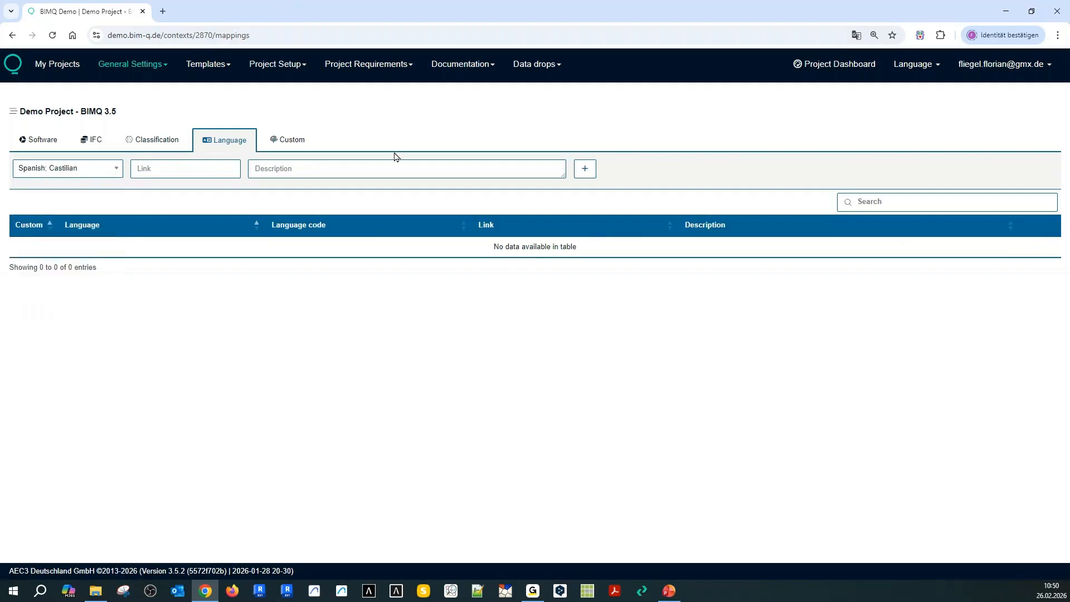
click(589, 175)
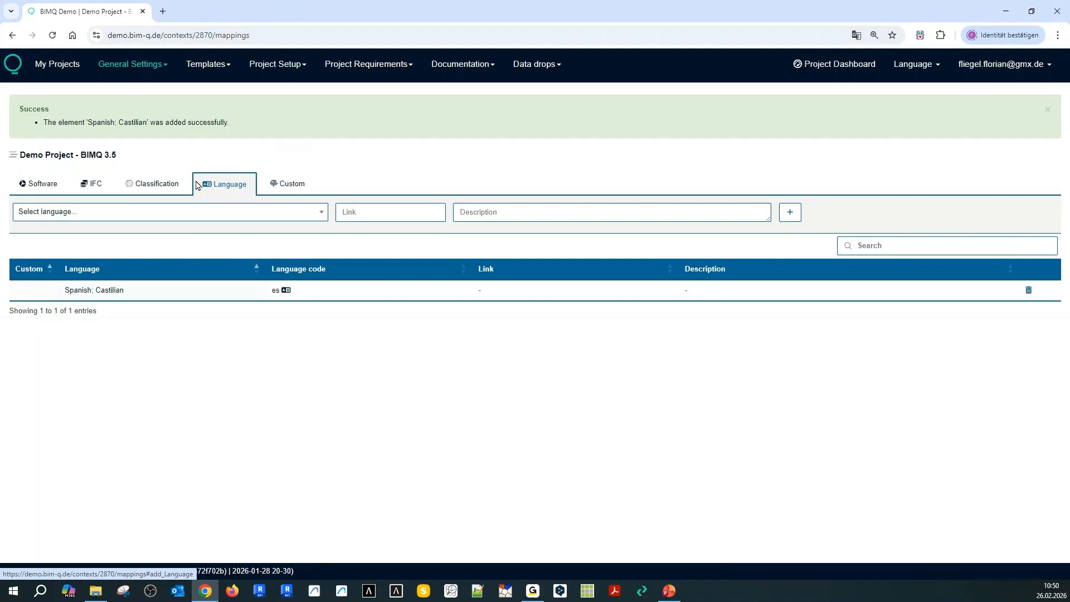
click(299, 192)
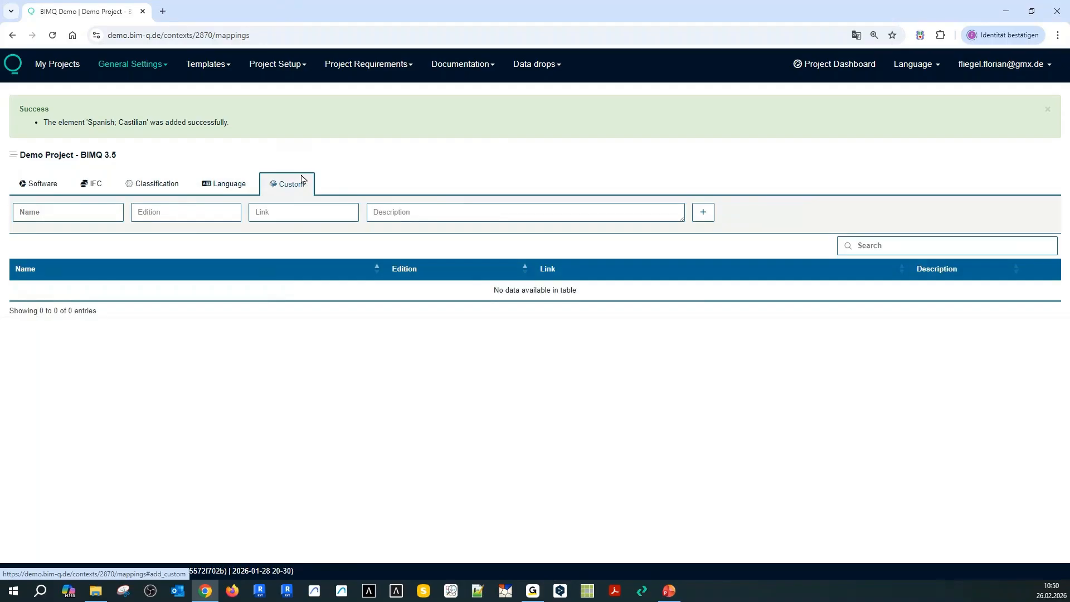
click(1047, 110)
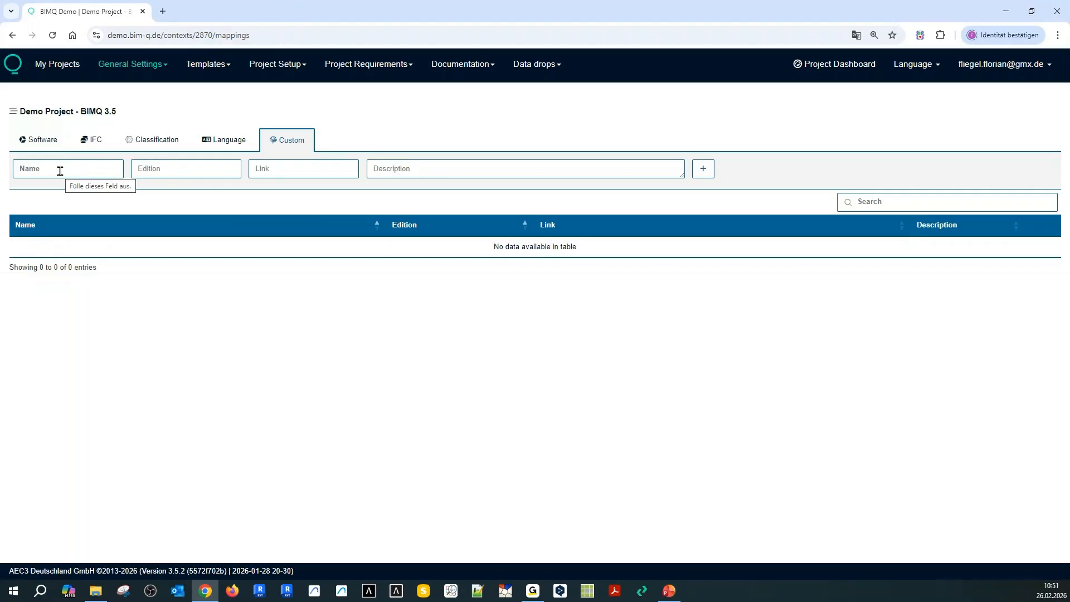
Open the project's actor templates and show their Excel import and export options
click(216, 66)
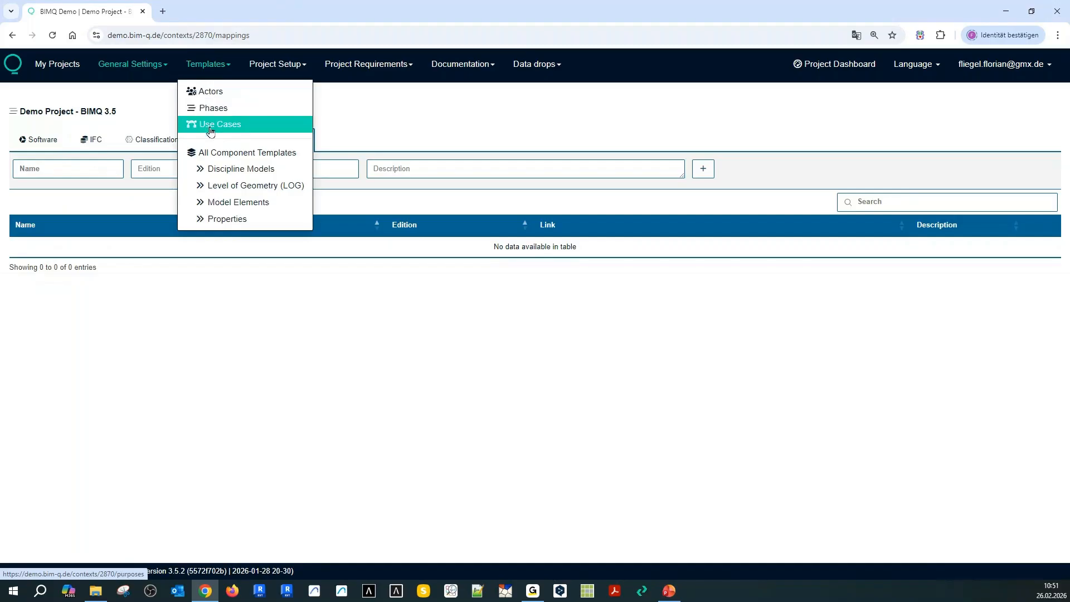
click(210, 98)
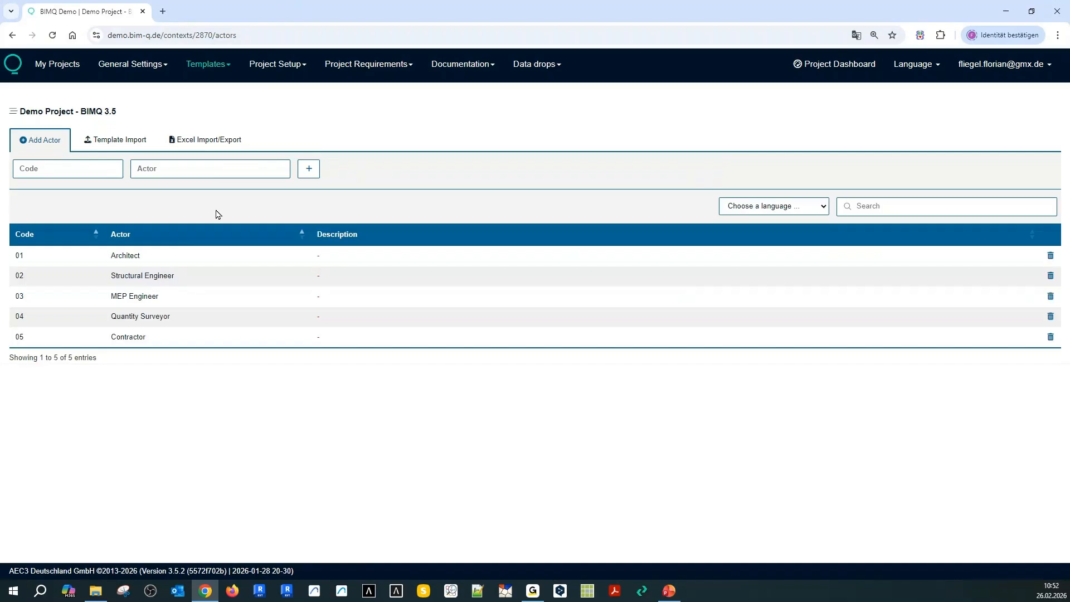
click(212, 145)
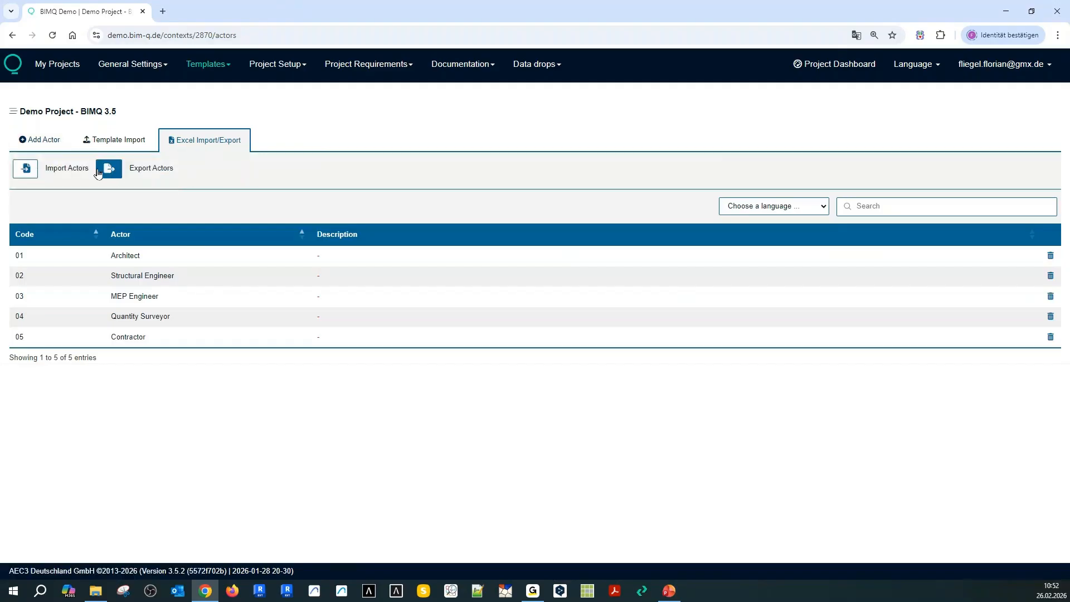
Export the project's actors to Excel, examine the exported workbook beside the project's actor list, and minimize it
click(108, 169)
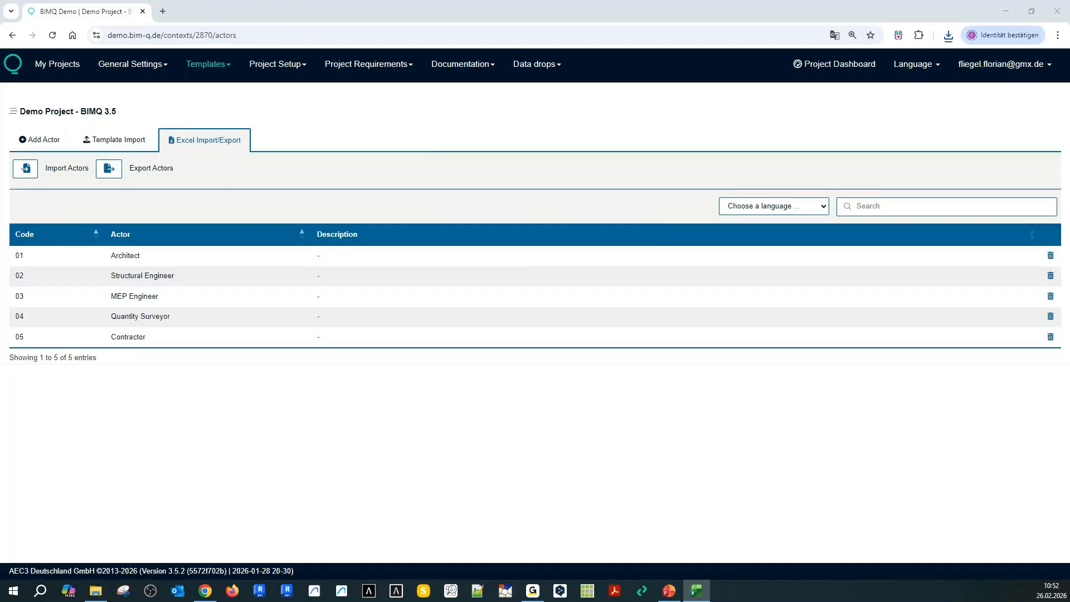
drag(713, 147, 688, 122)
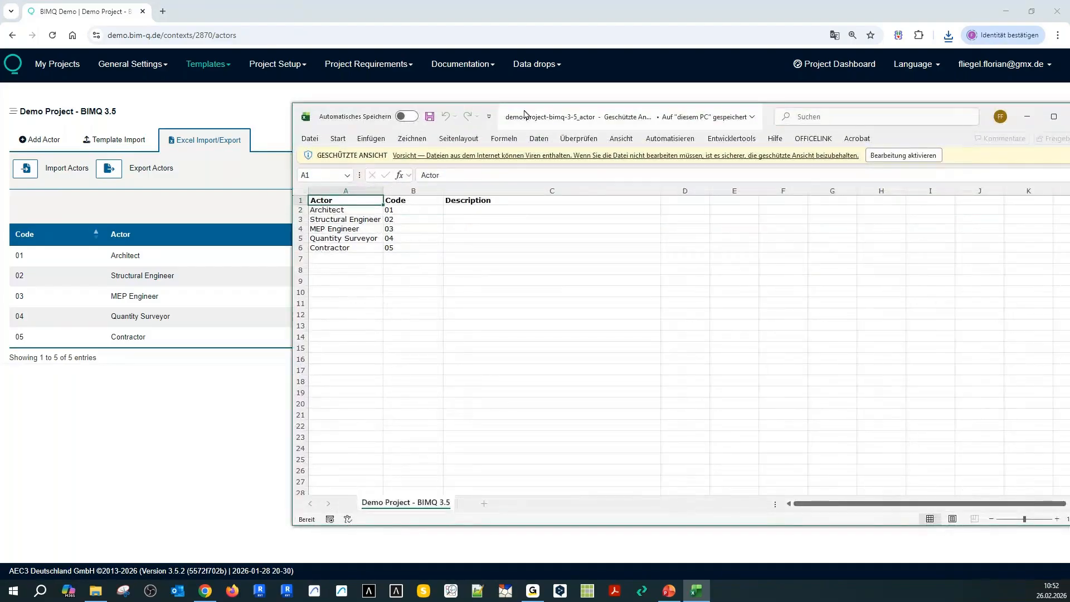
drag(526, 114, 539, 135)
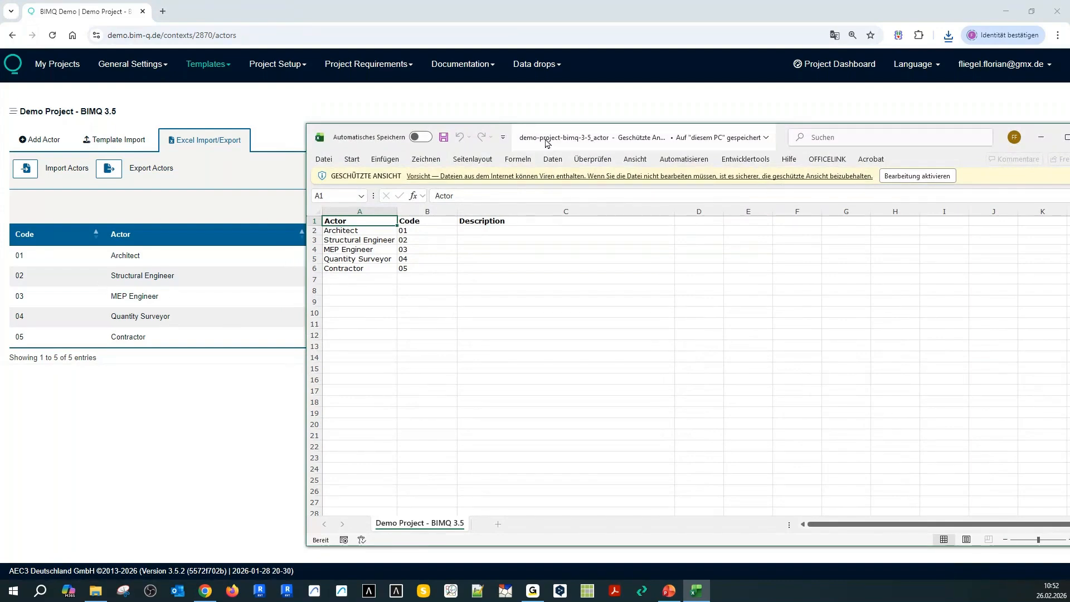
drag(544, 138, 636, 135)
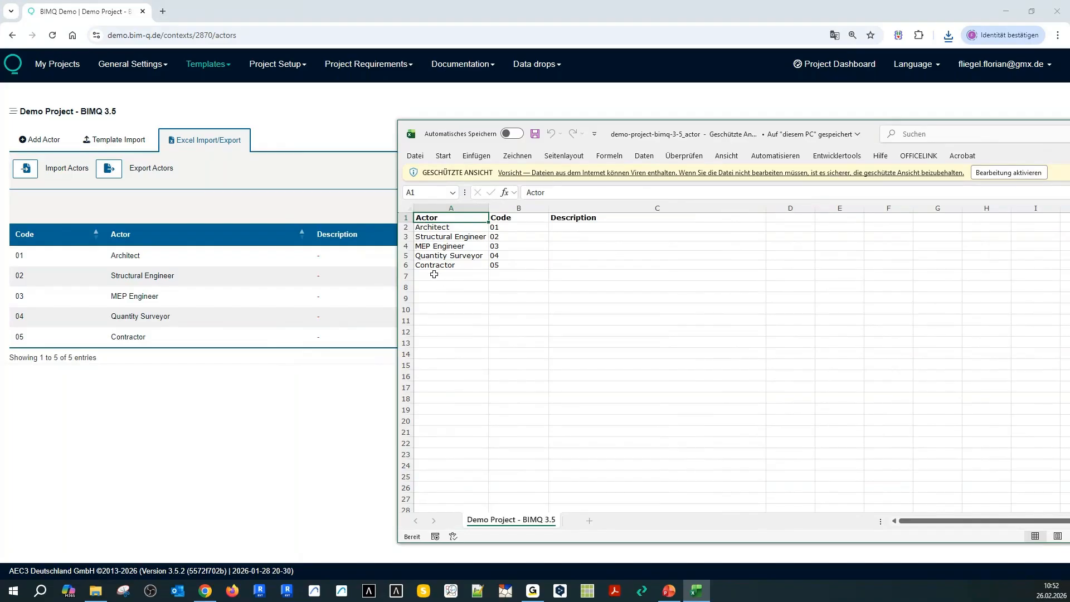
drag(434, 274, 434, 362)
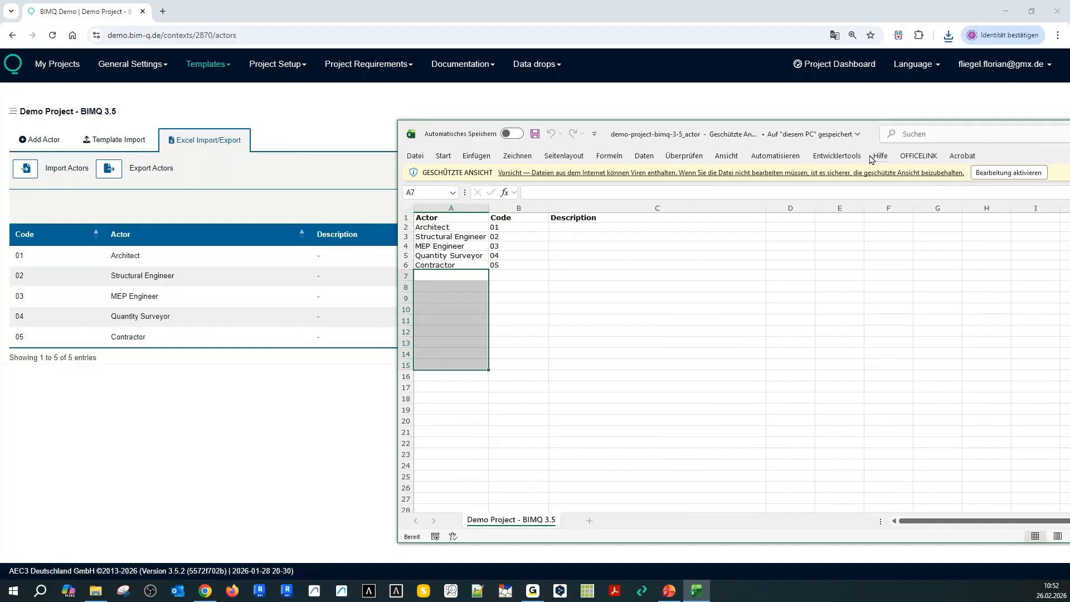
drag(858, 133, 489, 210)
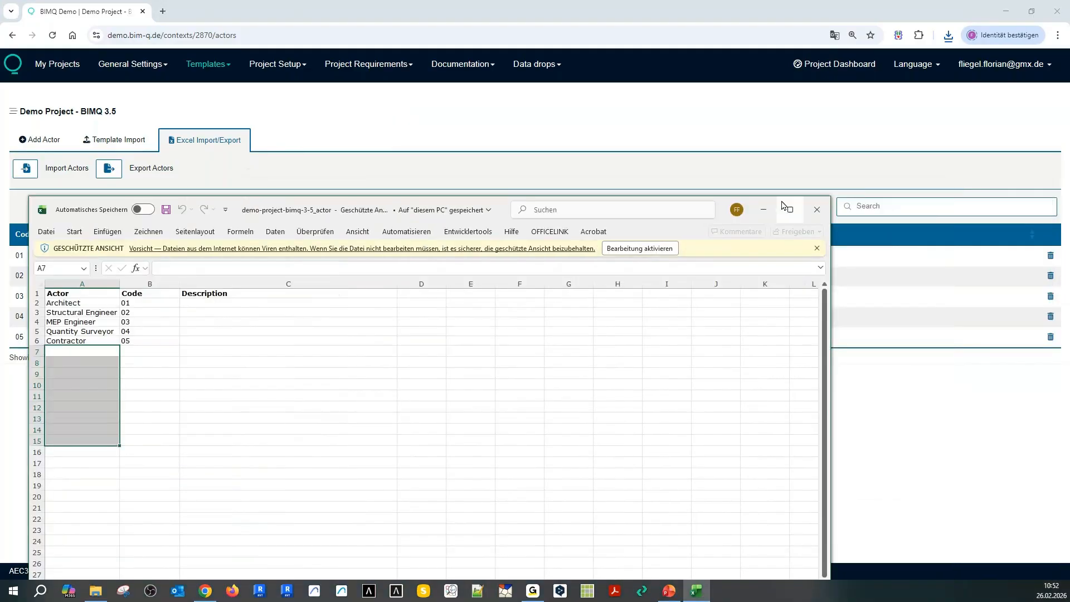
click(773, 216)
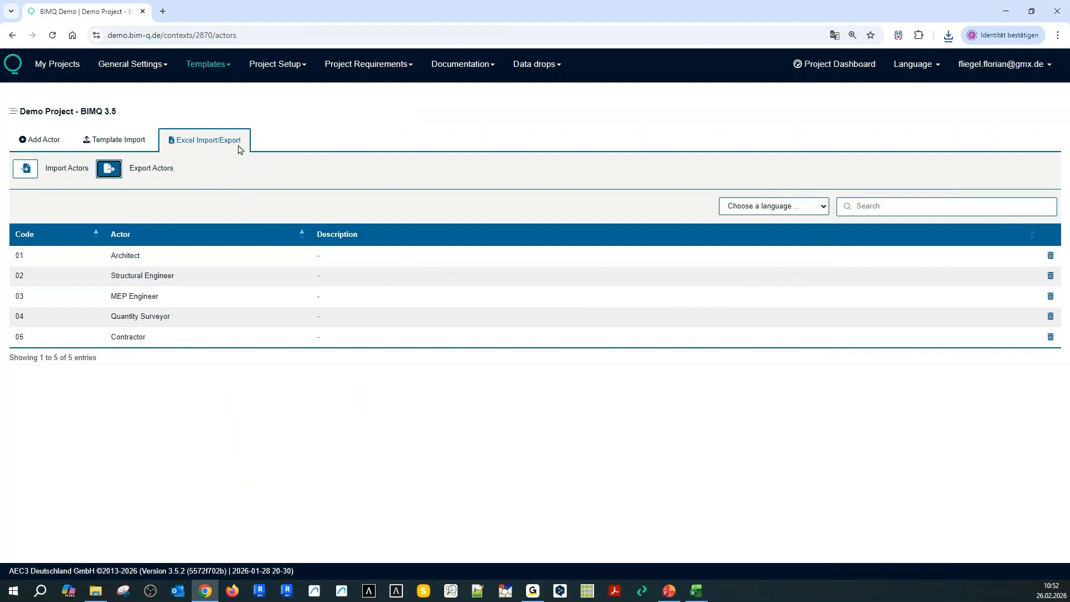
Preview the actors available for template import from Catalog templates - English and compare them with the project's existing actors
click(119, 142)
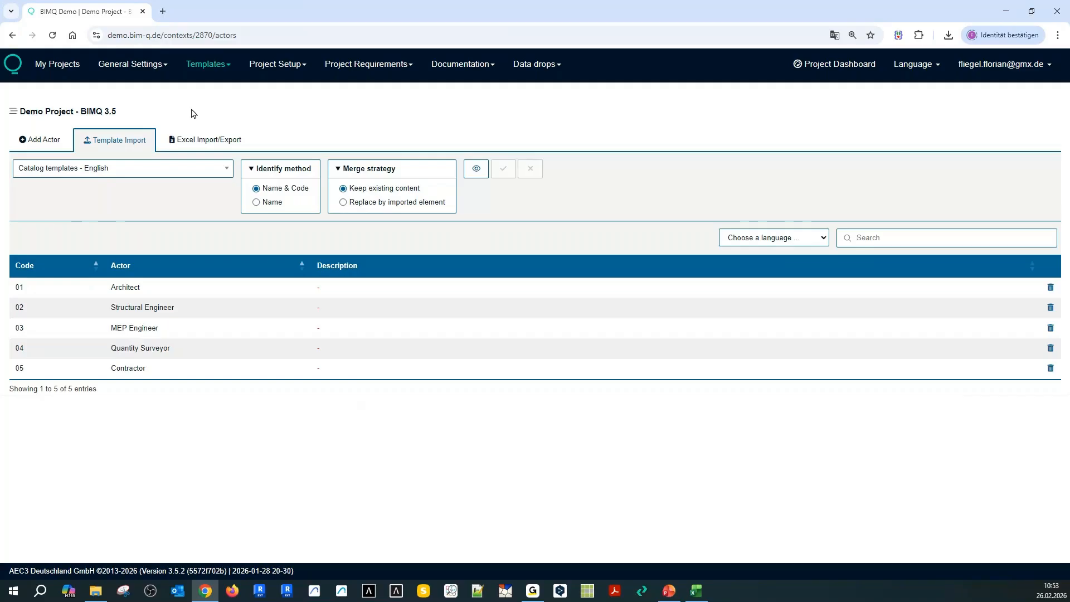
click(125, 169)
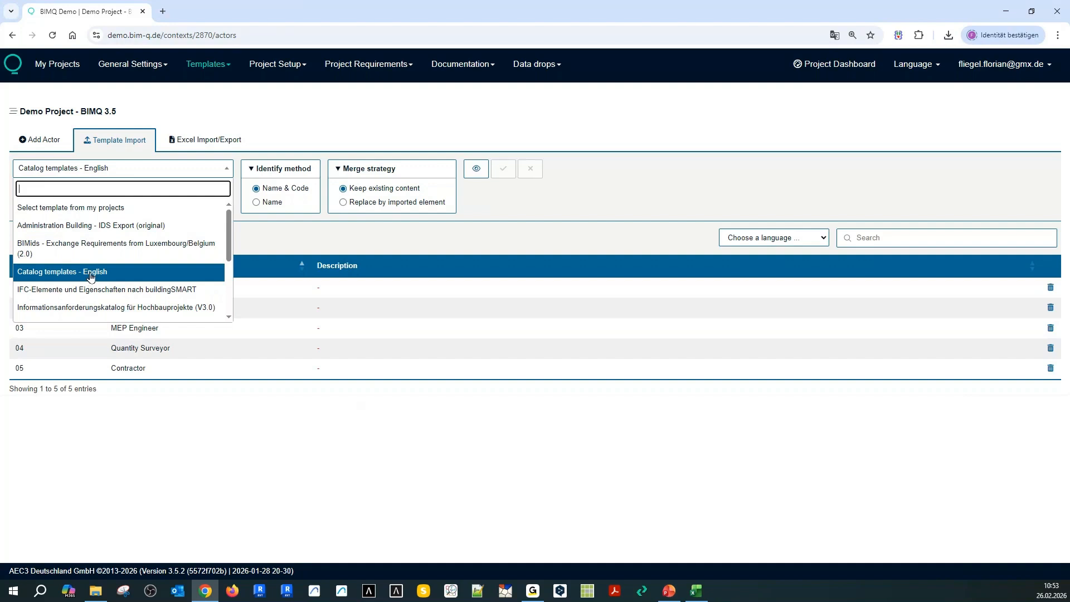
click(45, 277)
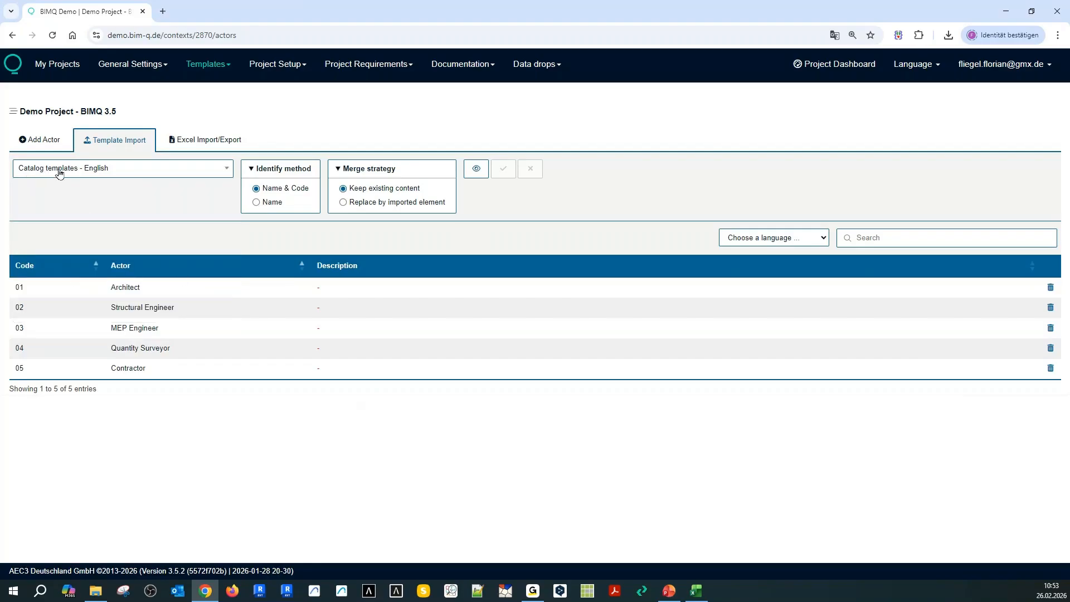
click(476, 168)
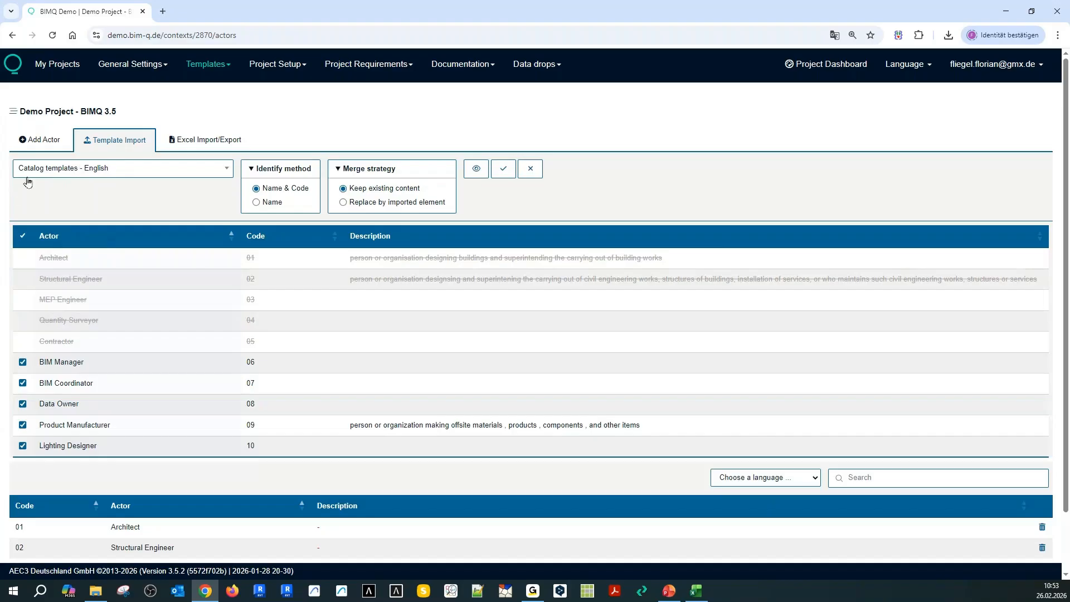
scroll(102, 440, down, 1)
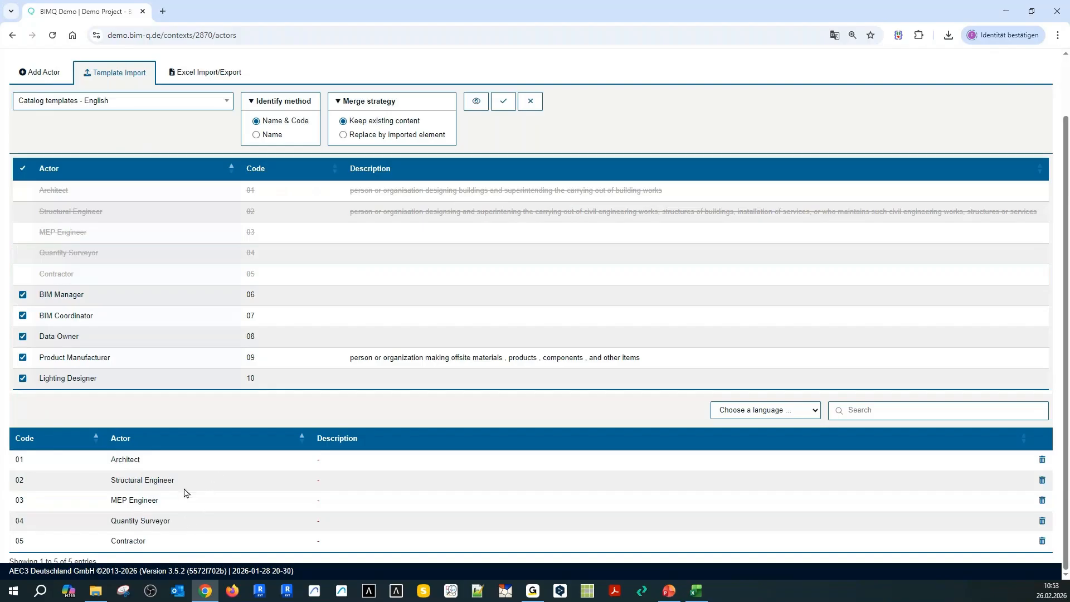
scroll(145, 466, up, 1)
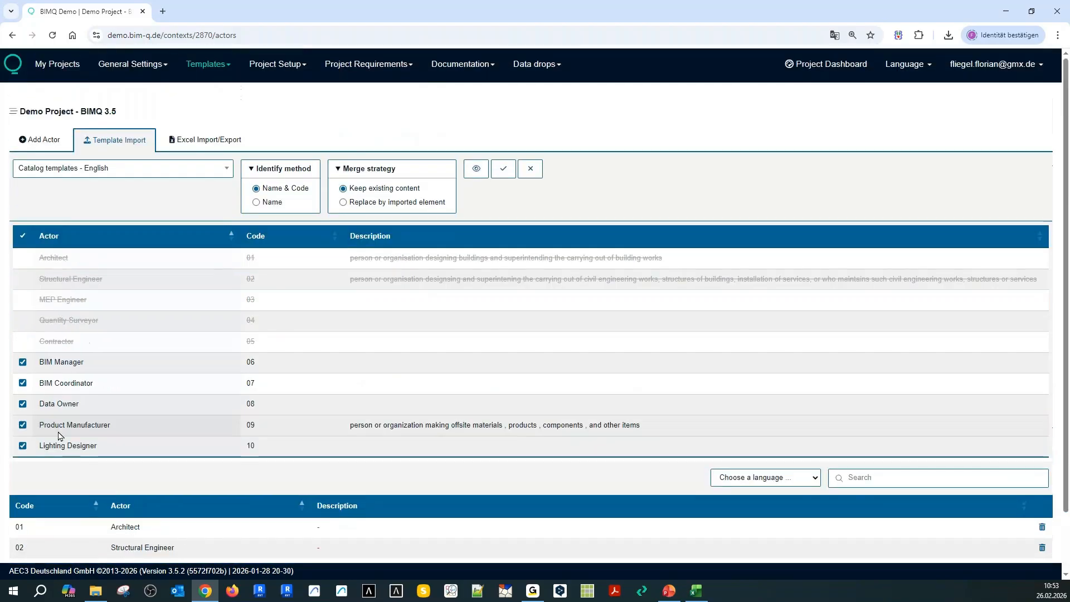
Exclude Data Owner, Product Manufacturer and Lighting Designer, and import only BIM Manager and BIM Coordinator into the project's actors
click(22, 403)
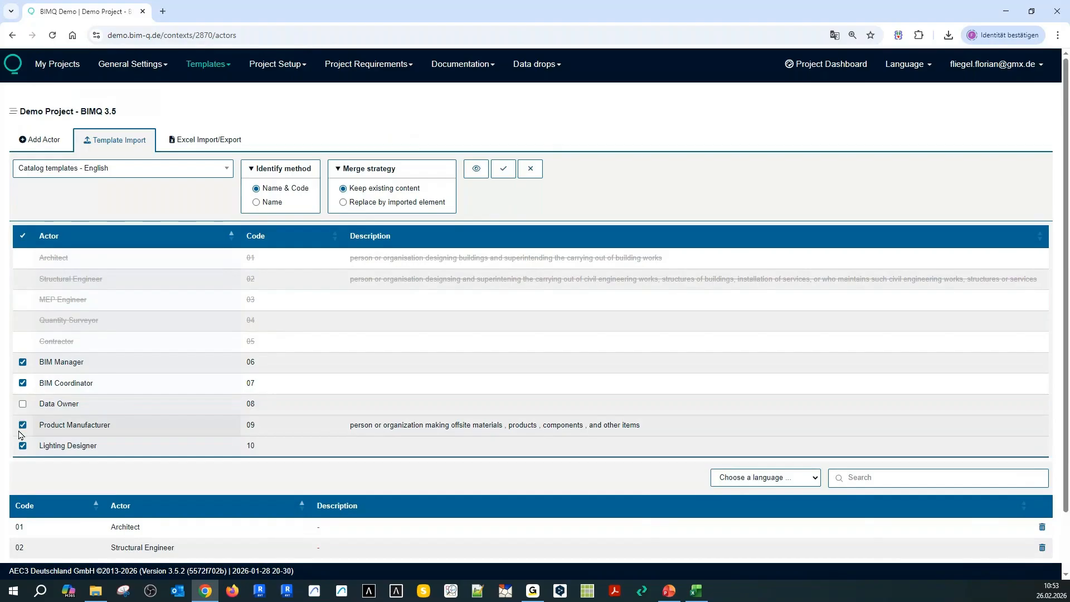
click(21, 447)
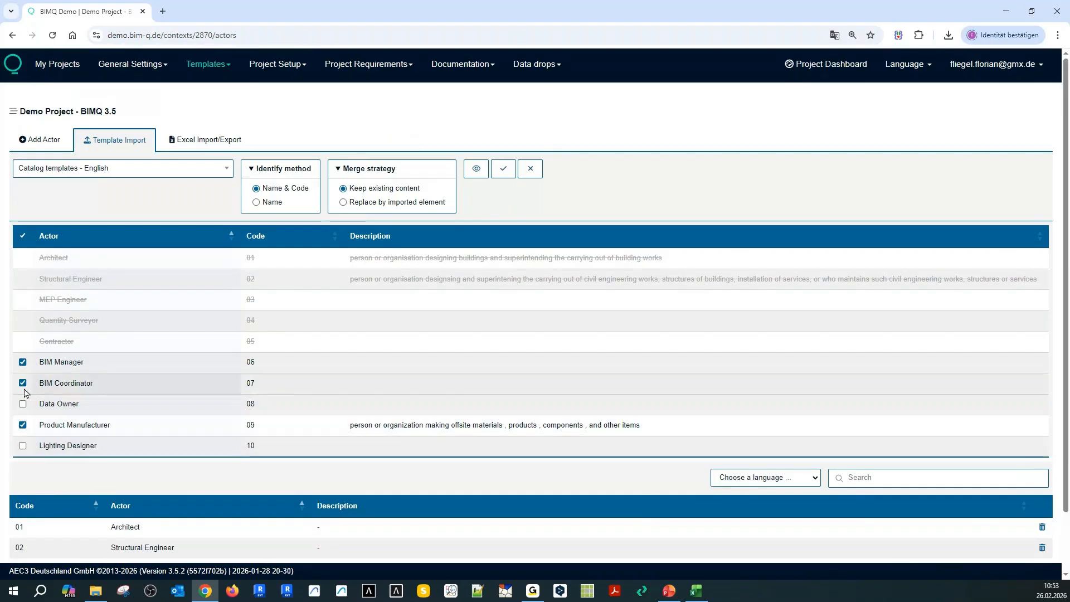
click(22, 424)
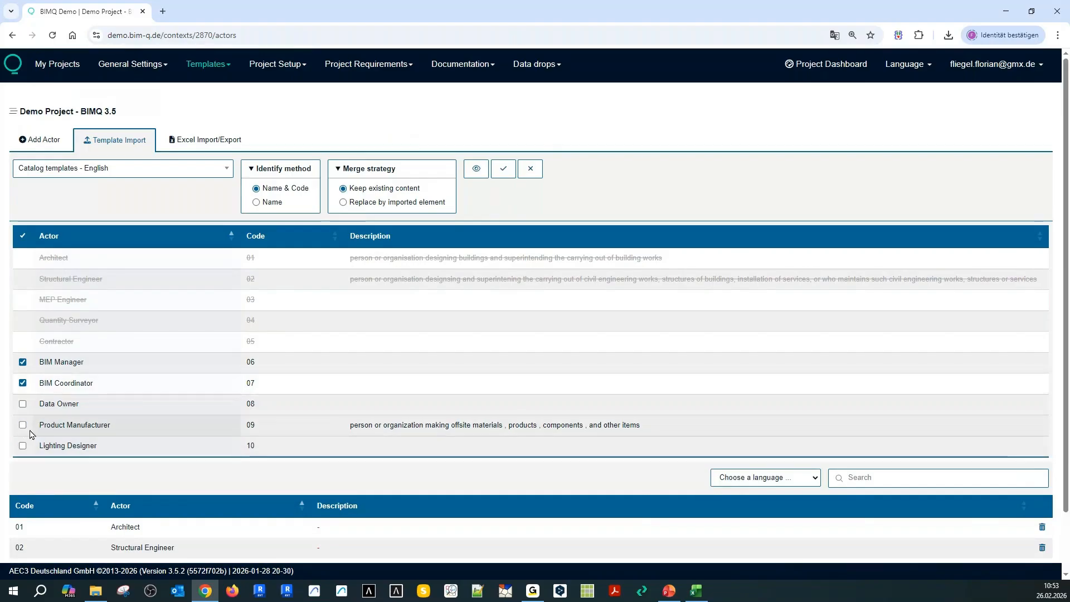
scroll(160, 495, down, 2)
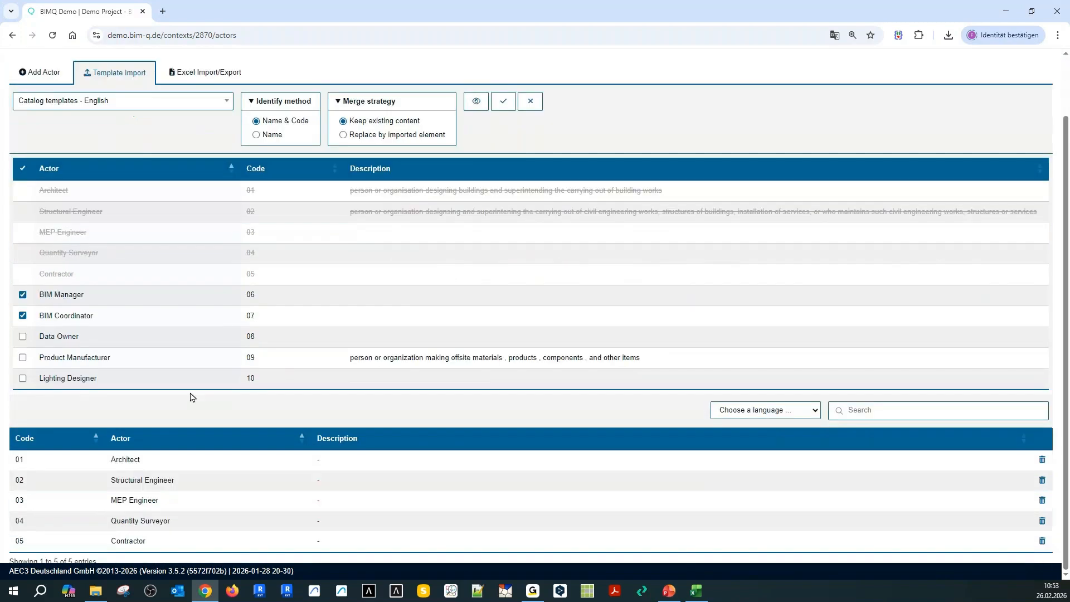
click(22, 294)
click(502, 107)
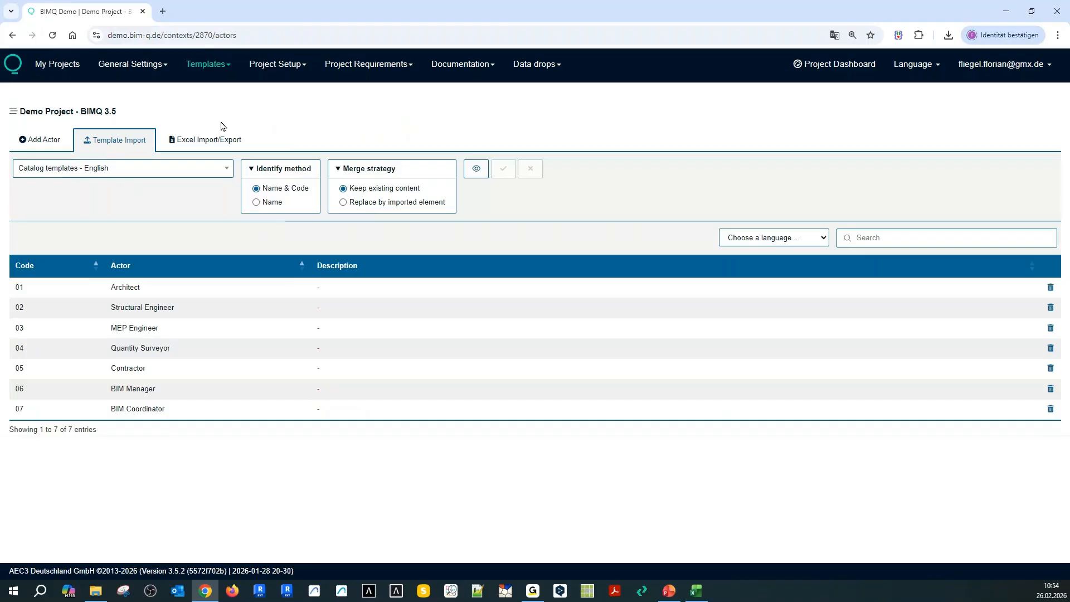
View the project's phase templates, and open the use case templates to look through the whole list
click(215, 66)
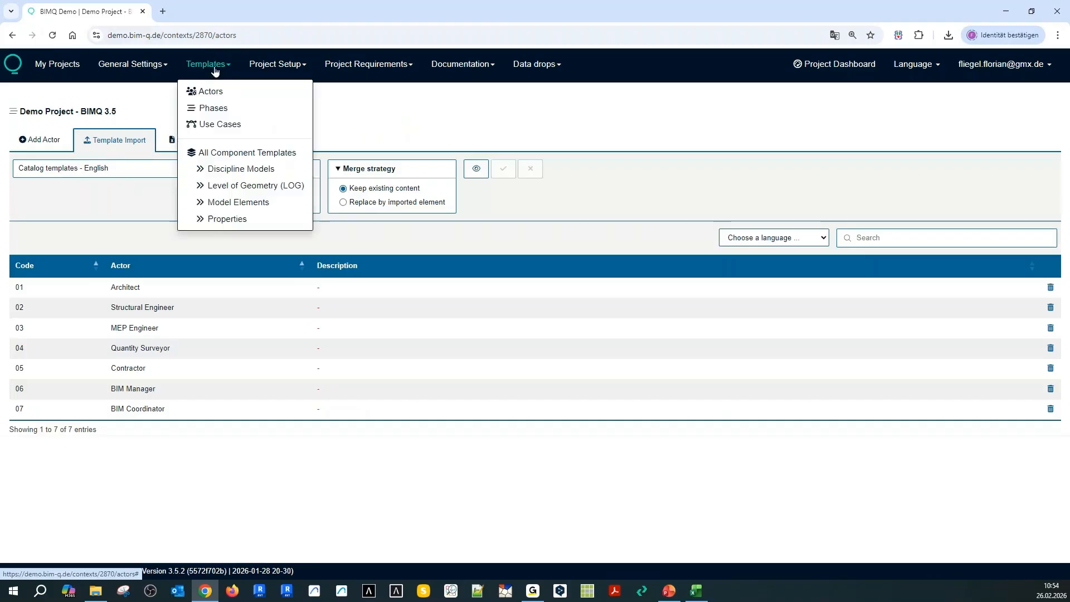
click(221, 109)
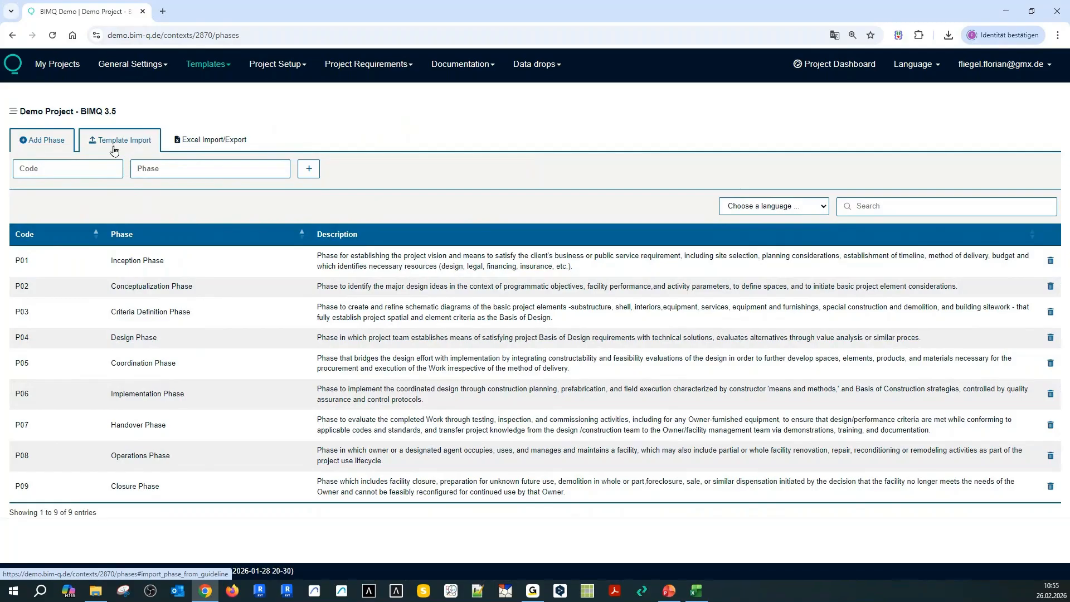
click(191, 71)
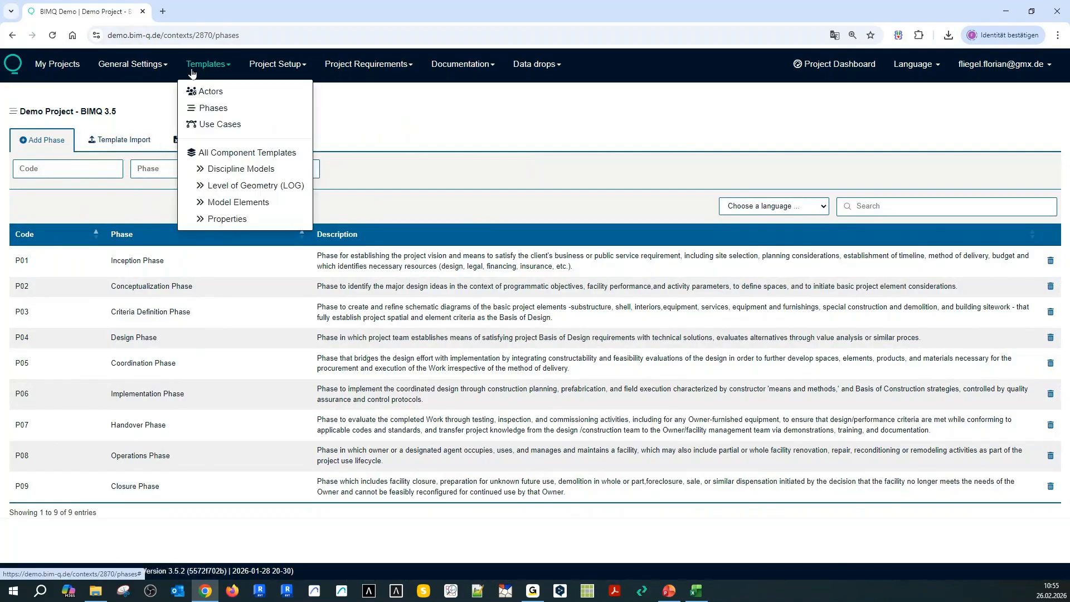
click(215, 124)
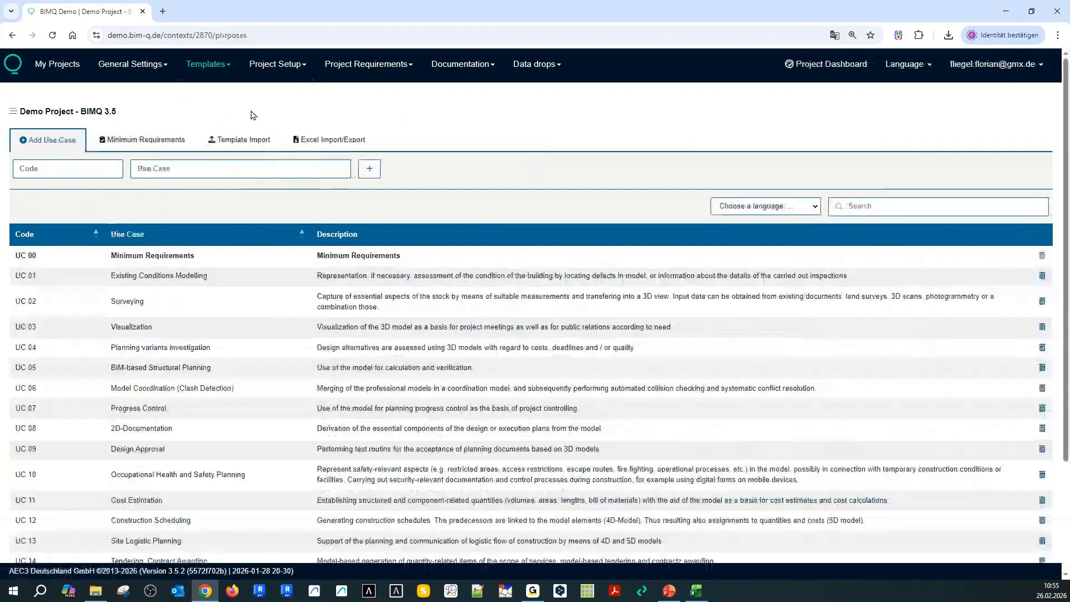
scroll(186, 318, down, 3)
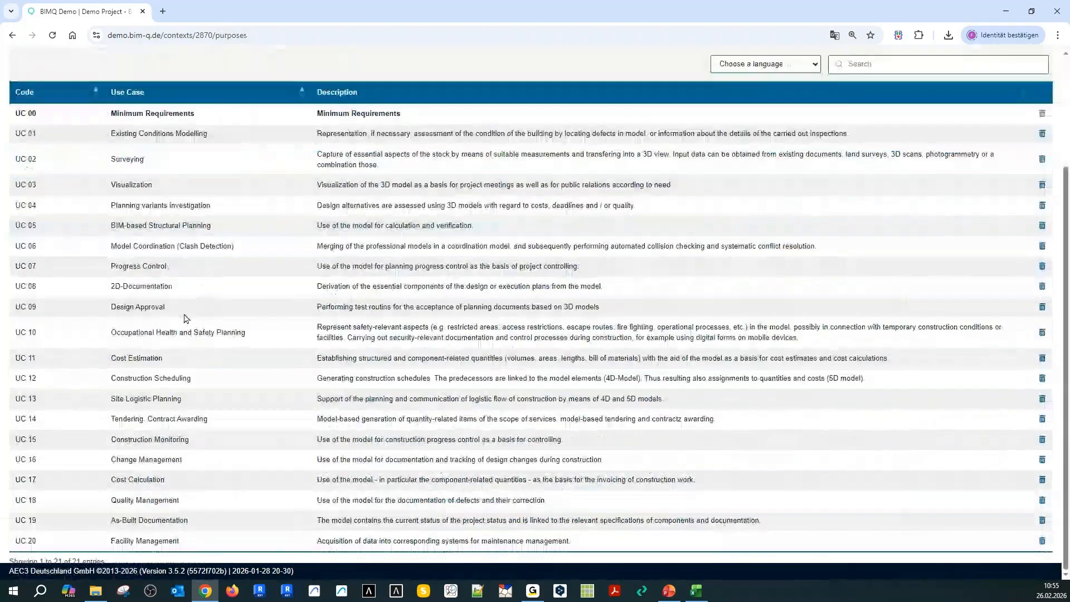
scroll(156, 478, up, 3)
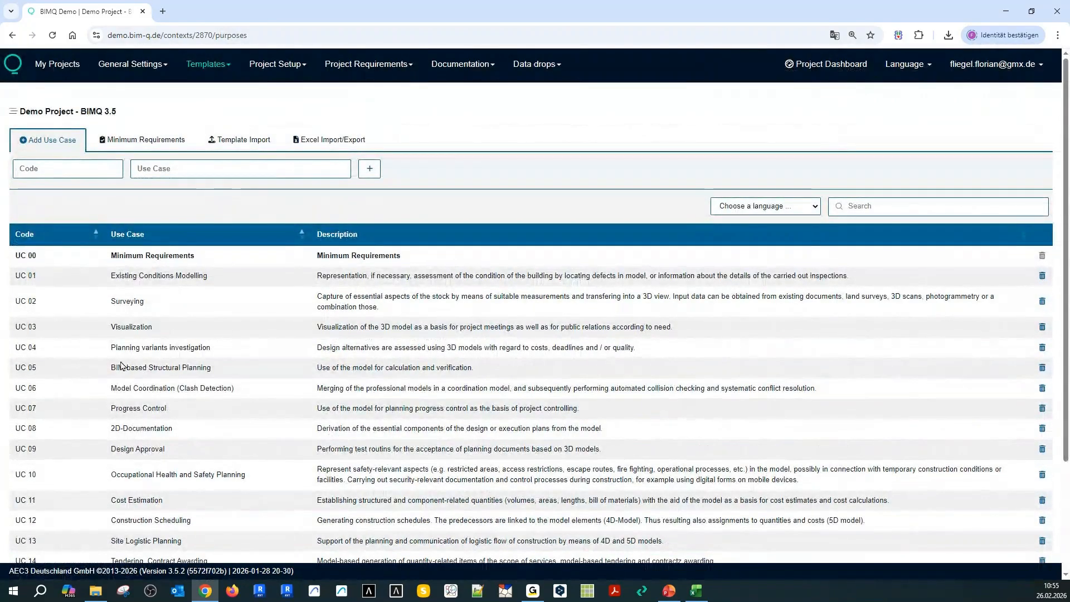
scroll(111, 341, down, 3)
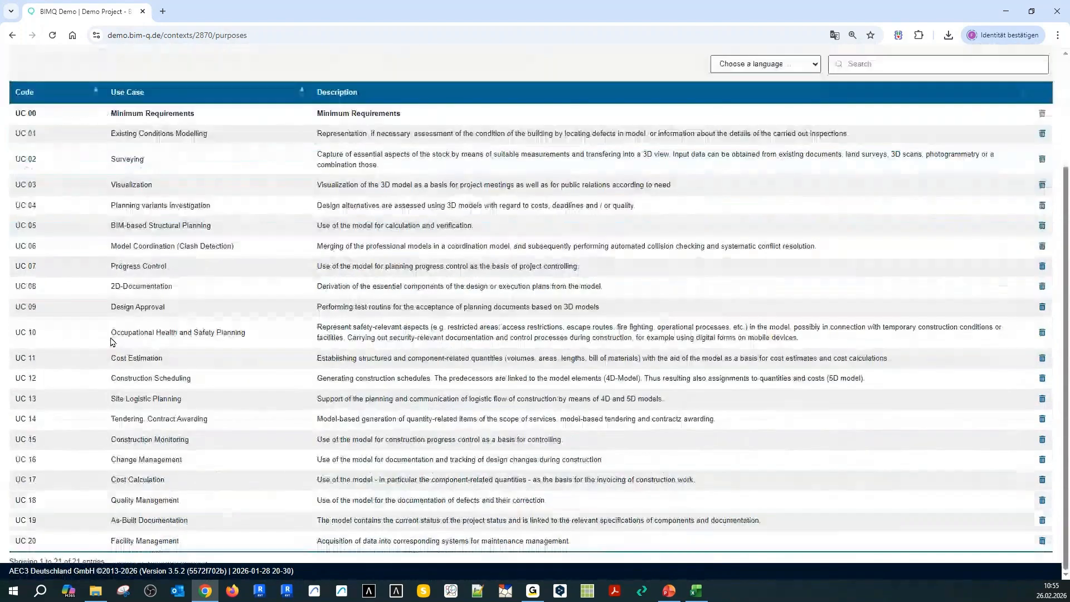
scroll(111, 341, up, 3)
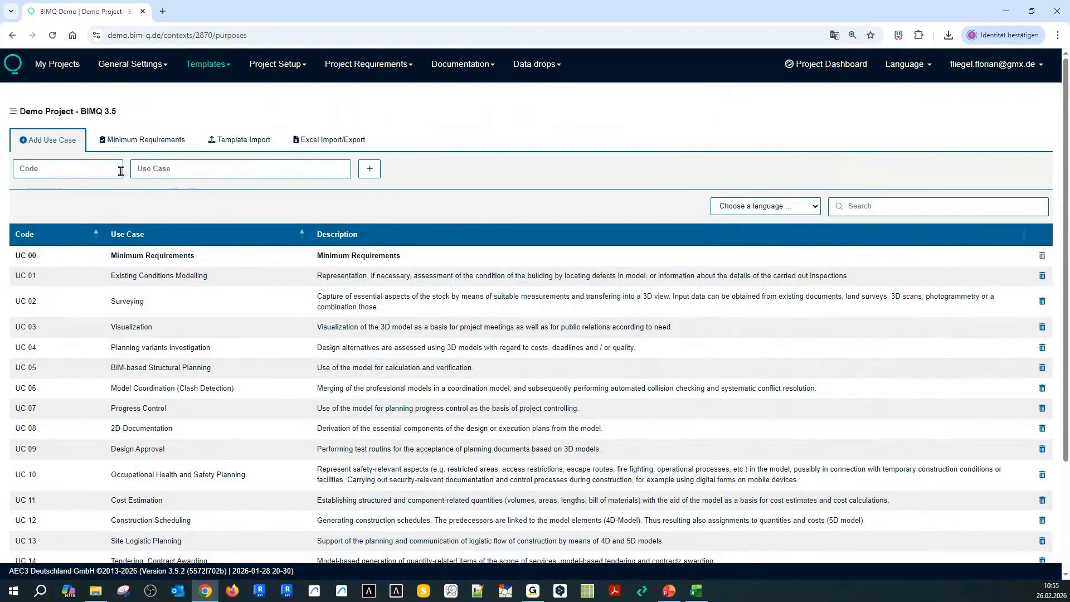
Set UC 00 : Minimum Requirements as the minimum requirement use case and review the use case list
click(122, 141)
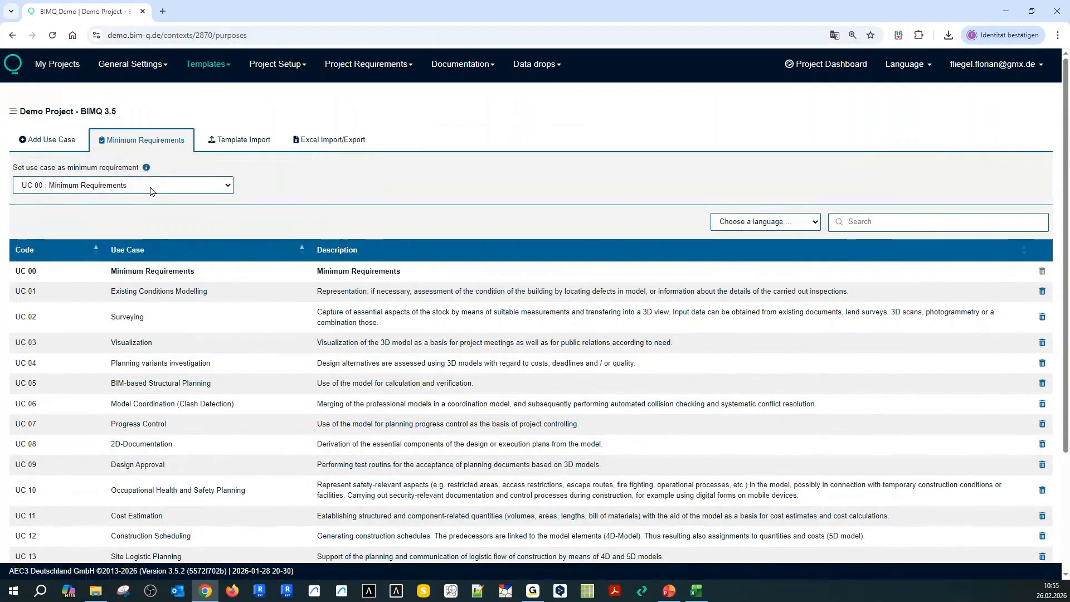
click(112, 186)
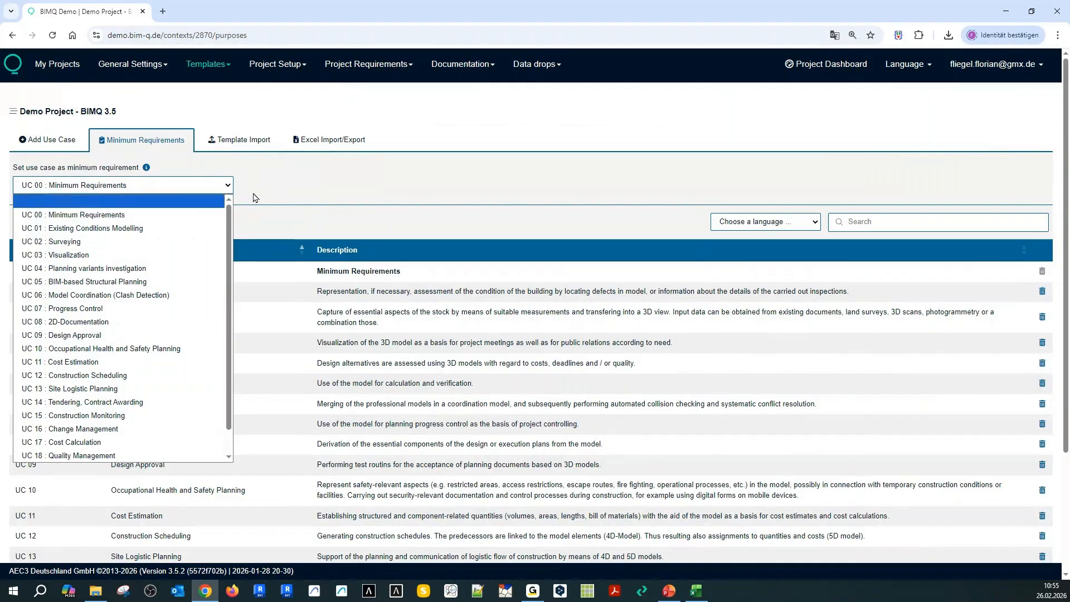
click(77, 221)
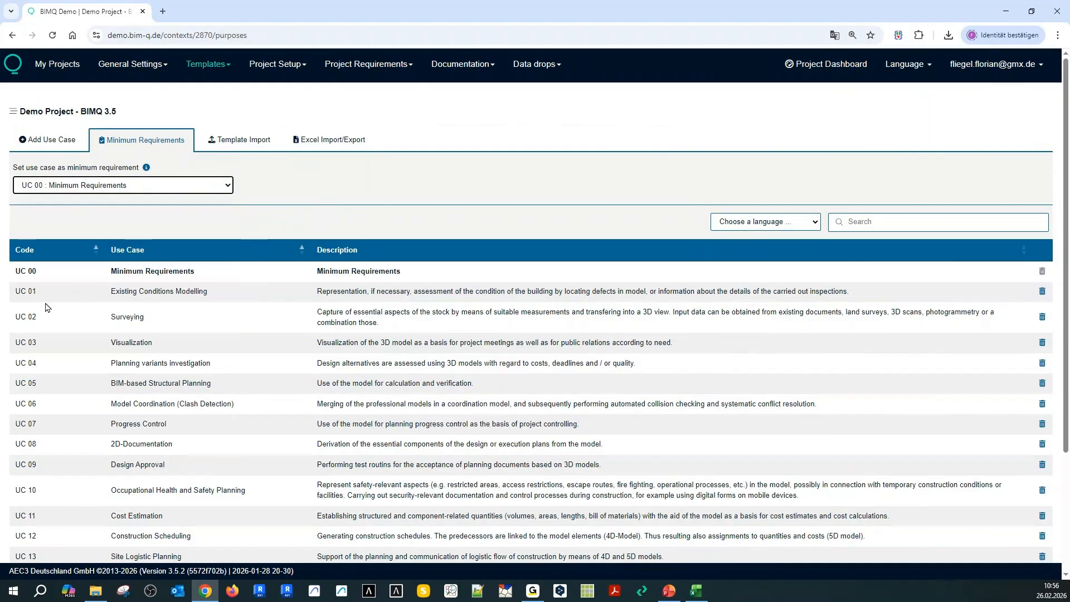
scroll(47, 307, down, 3)
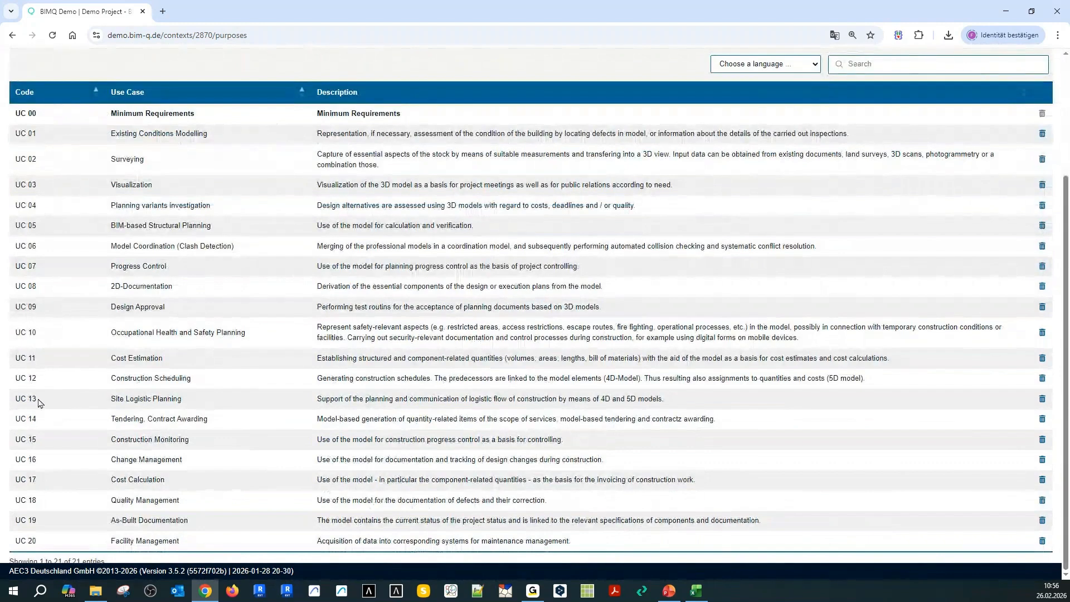
scroll(46, 426, up, 3)
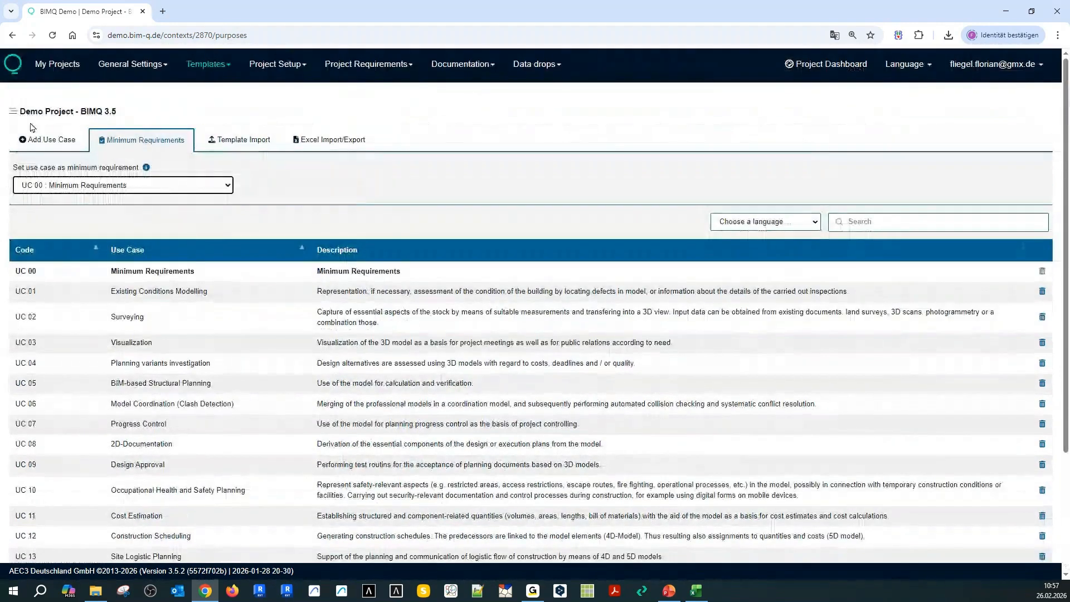
Open all component templates, select the Discipline Models group and expand it to view its models, collapsing it again
click(208, 64)
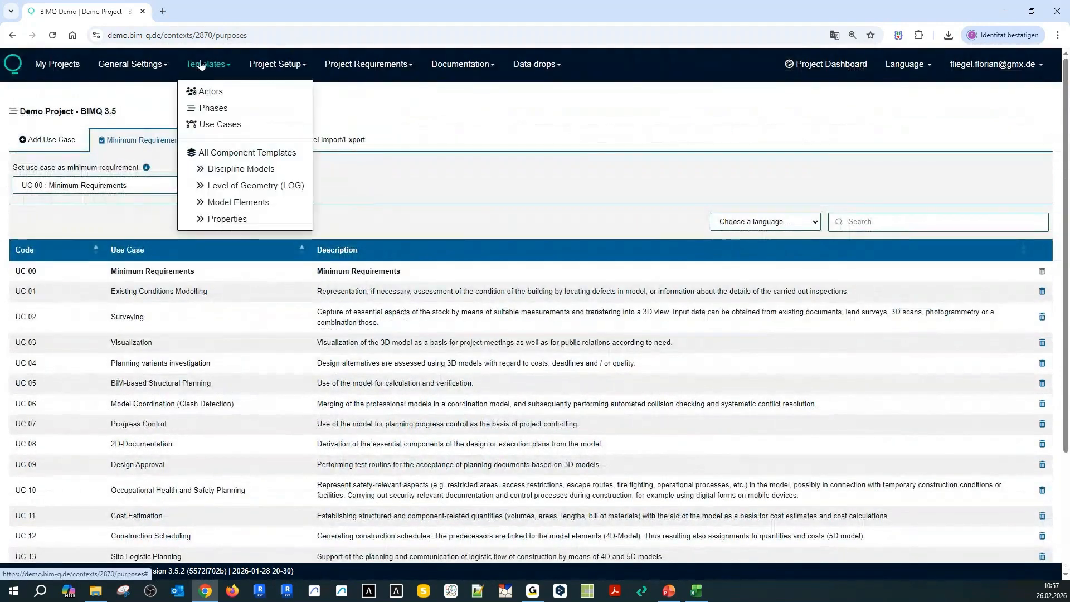
click(214, 159)
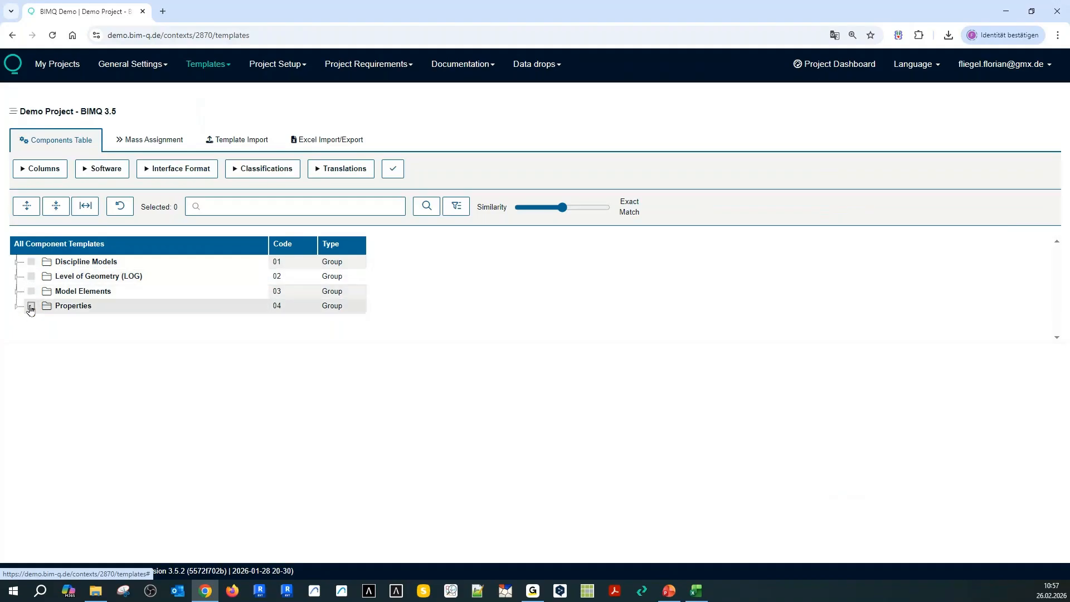
click(31, 262)
click(16, 261)
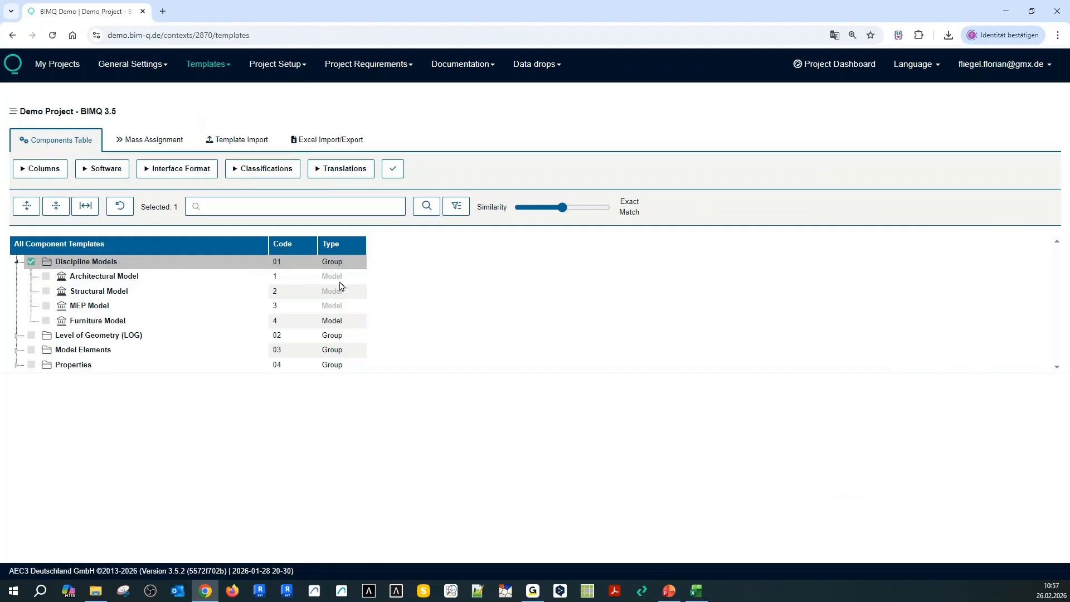
click(16, 261)
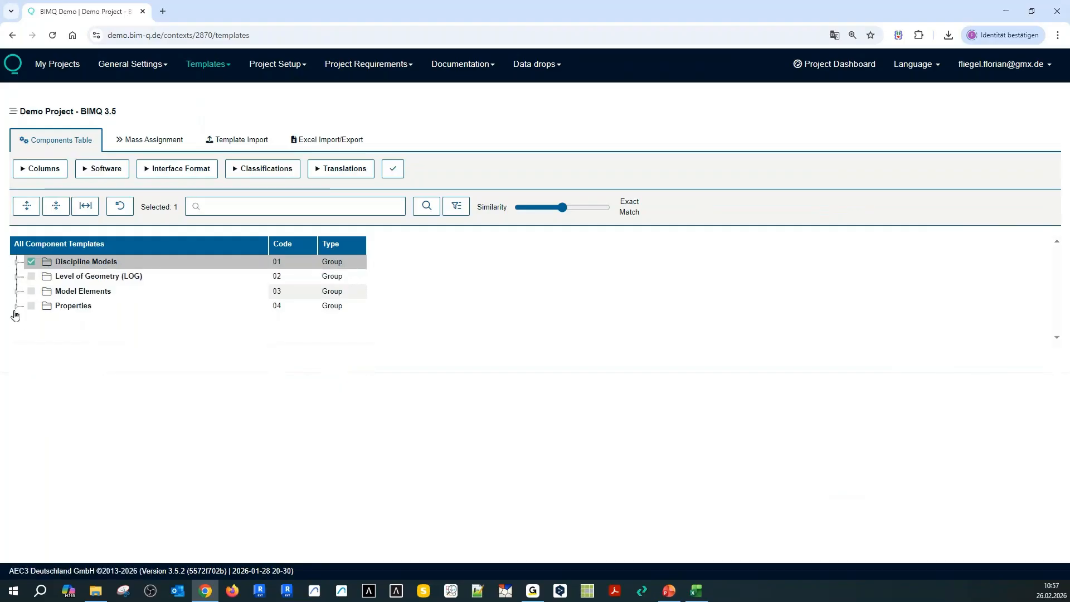
Expand Model Elements to view its fields and the objects inside the Architectural Field group
click(16, 291)
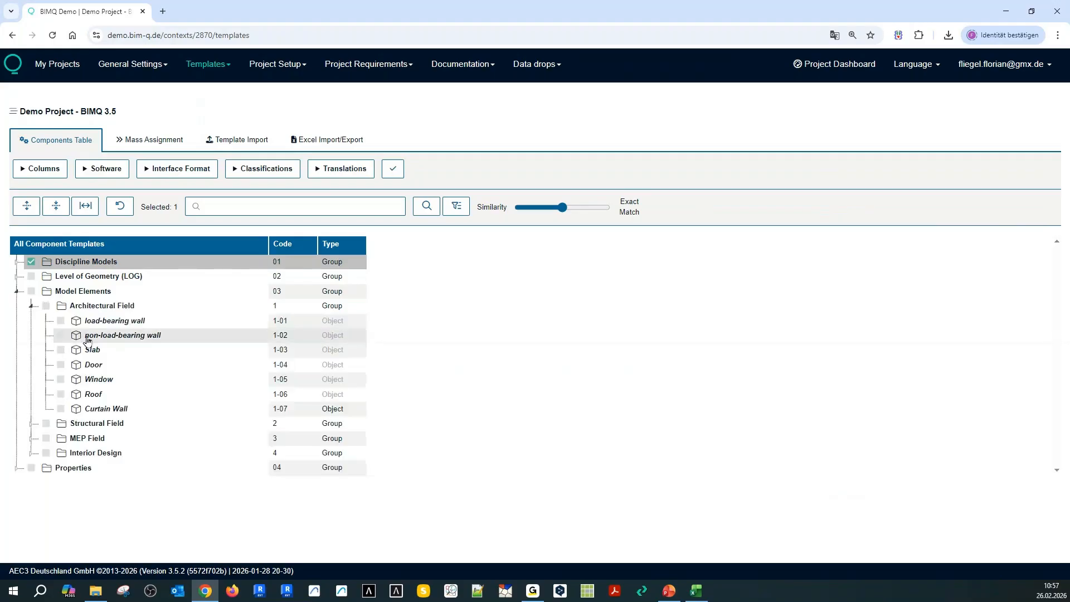
click(31, 305)
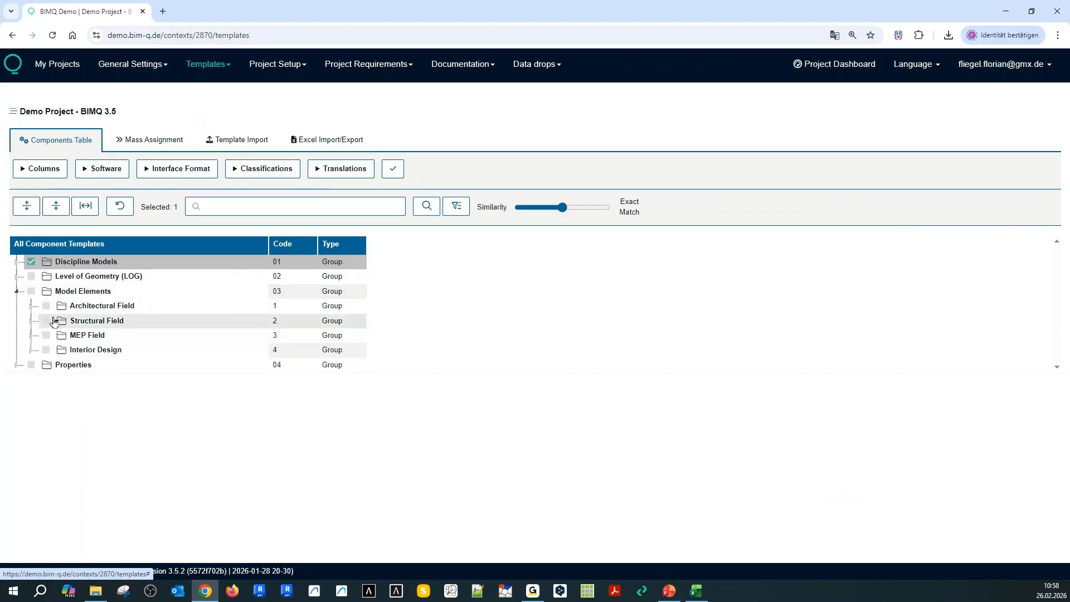
click(32, 308)
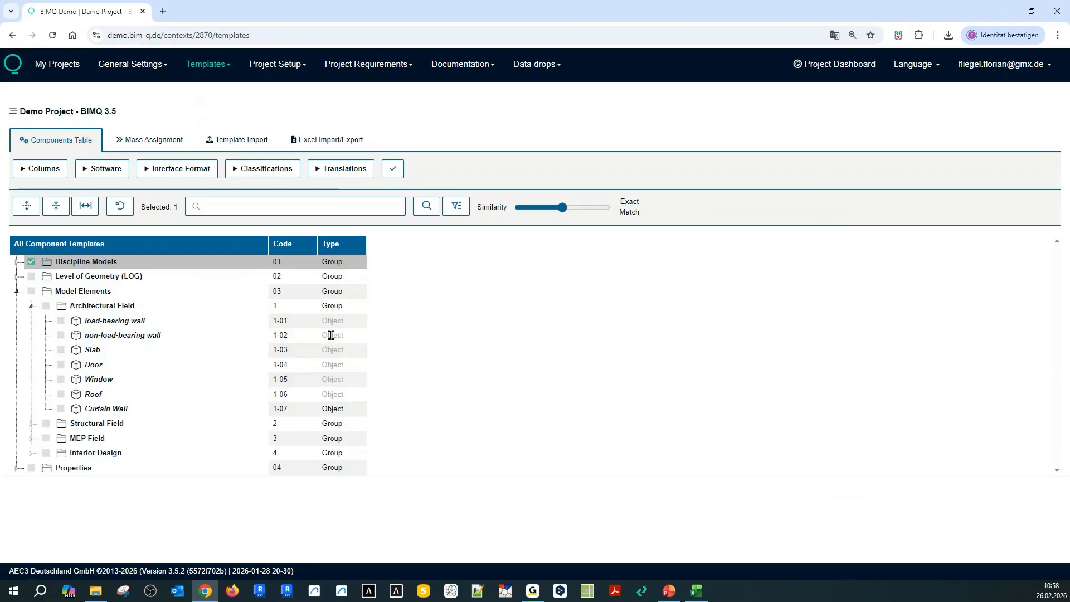
Expand Properties and its Common Properties group to view the property templates, collapsing Model Elements and both property groups again
click(16, 468)
click(17, 290)
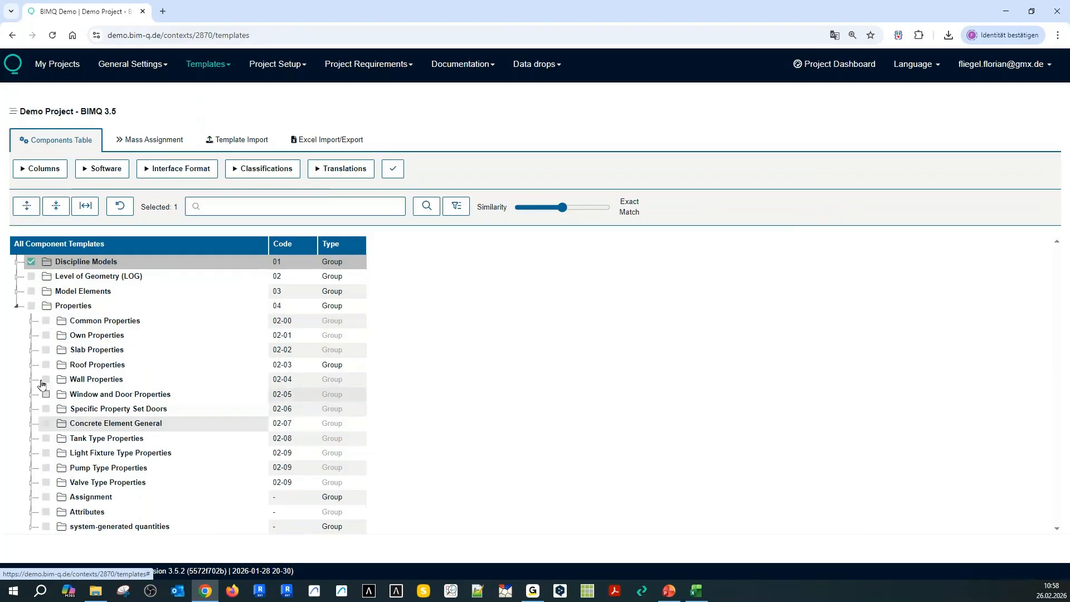
click(31, 321)
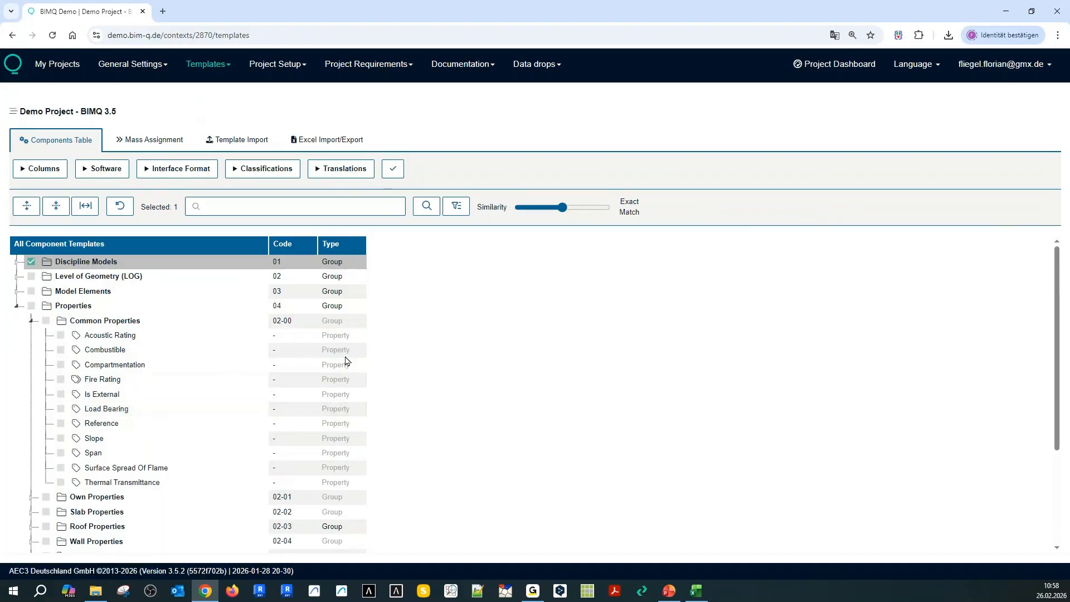
click(30, 321)
click(18, 306)
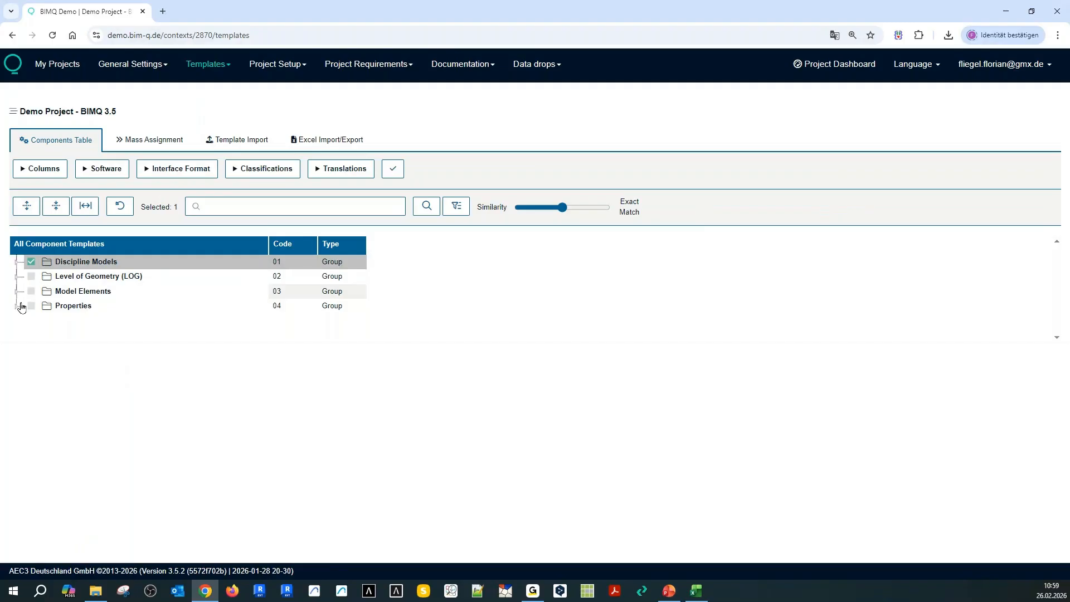
Deselect Discipline Models, then expand it and Model Elements to compare models with Architectural Field objects, collapsing all groups again
click(15, 262)
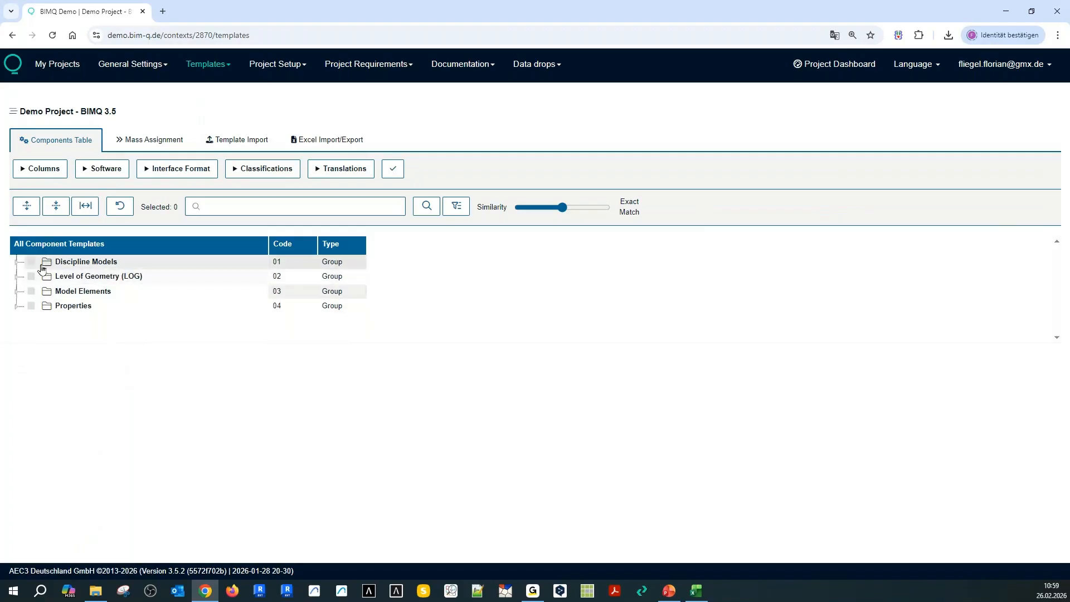
click(16, 261)
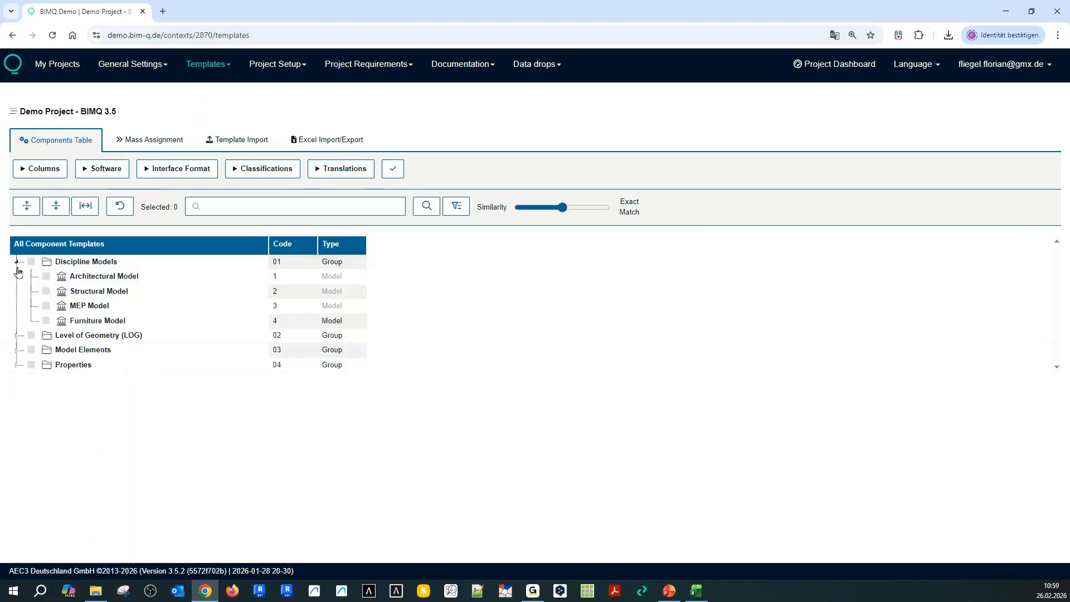
click(17, 350)
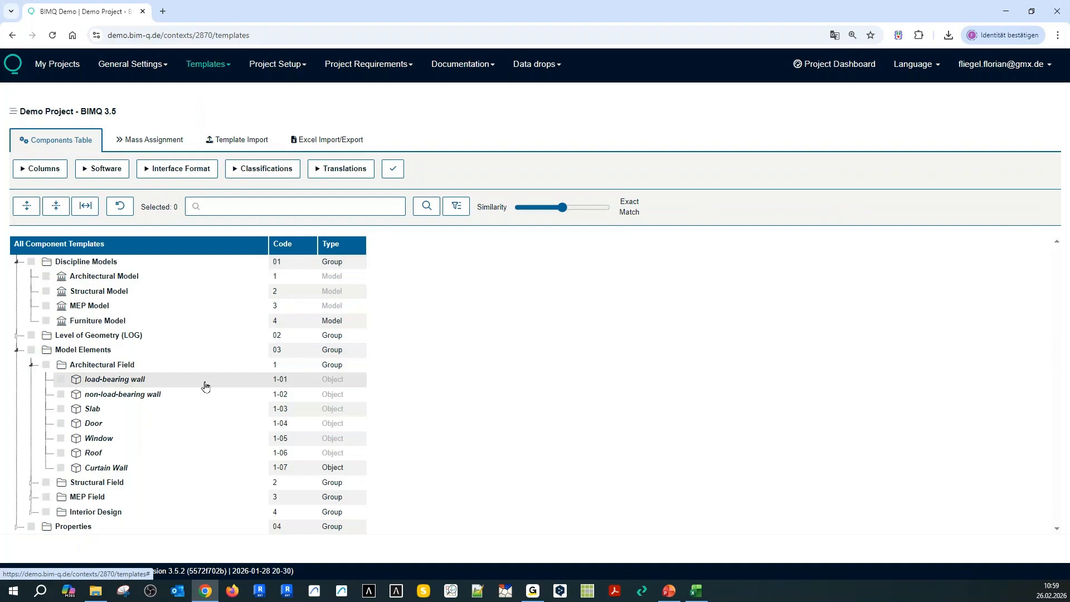
click(30, 365)
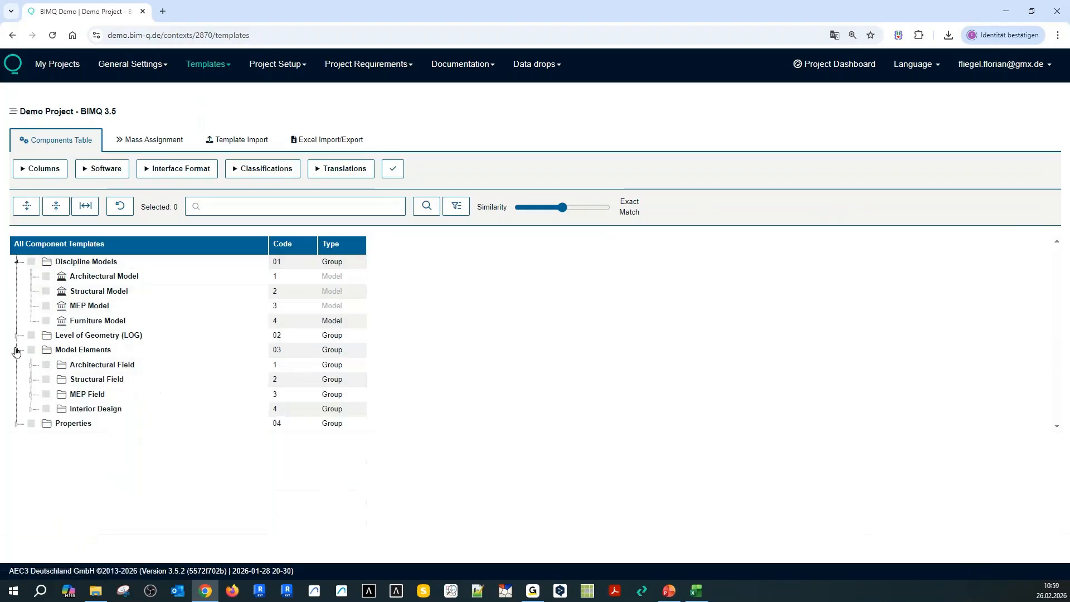
click(17, 350)
click(16, 261)
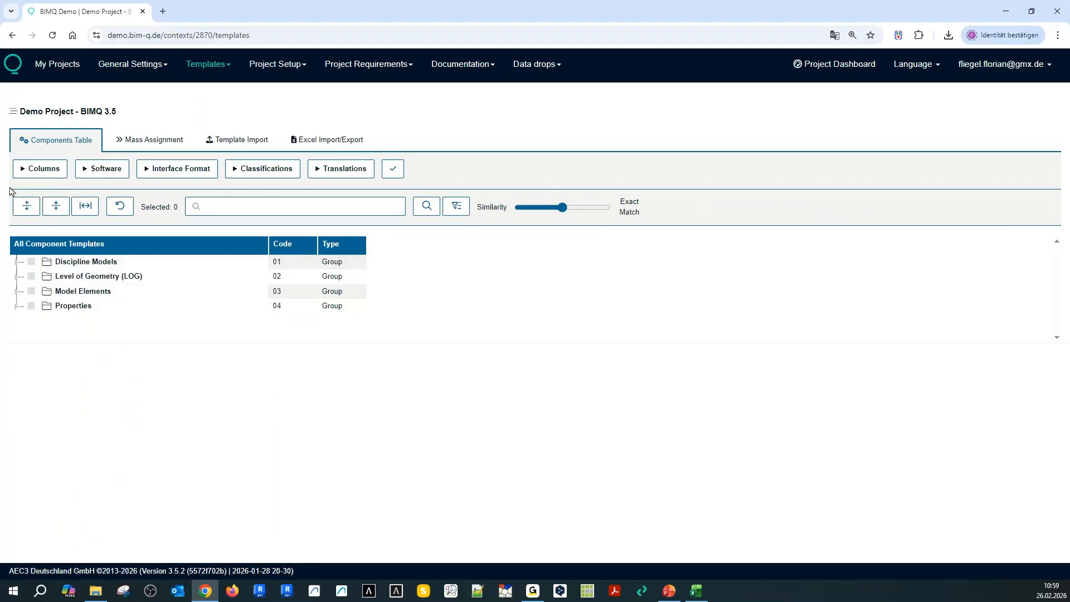
Choose IFC-Datatype and Constraints & Unit as additional columns for the components table
click(26, 172)
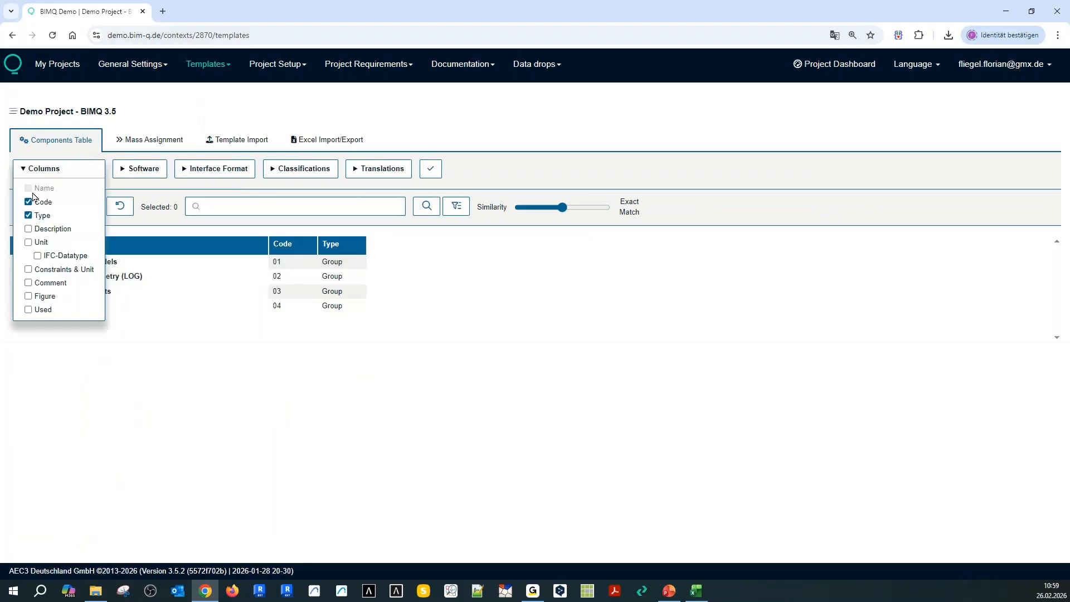
click(38, 256)
click(27, 269)
Add the software mappings Allplan, ArchiCAD 29 and Revit plus the IFC 4 Add2 interface format, and apply the column selection
click(149, 172)
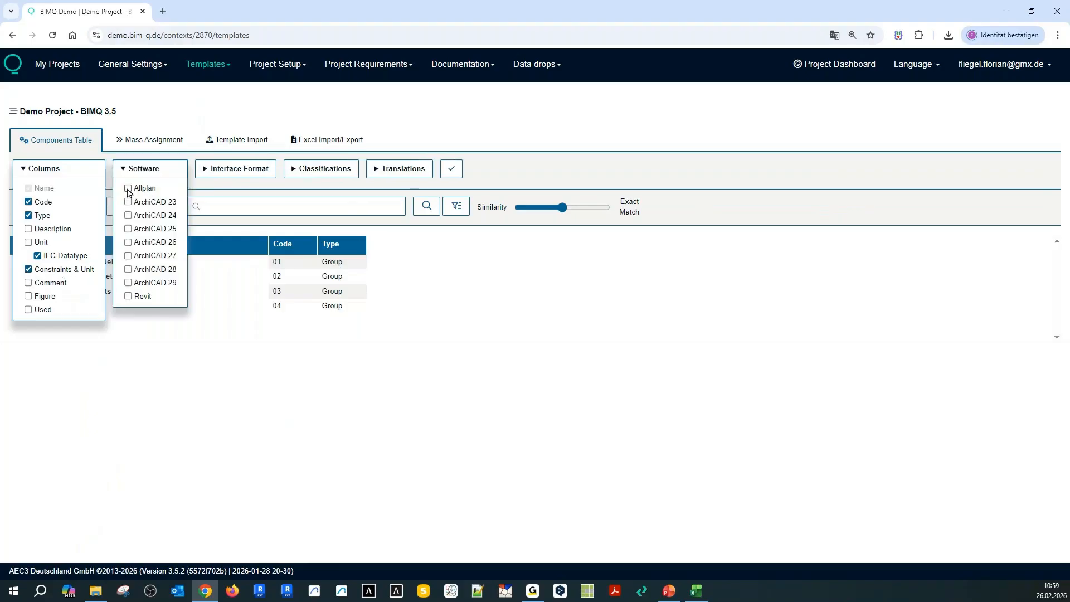
click(128, 189)
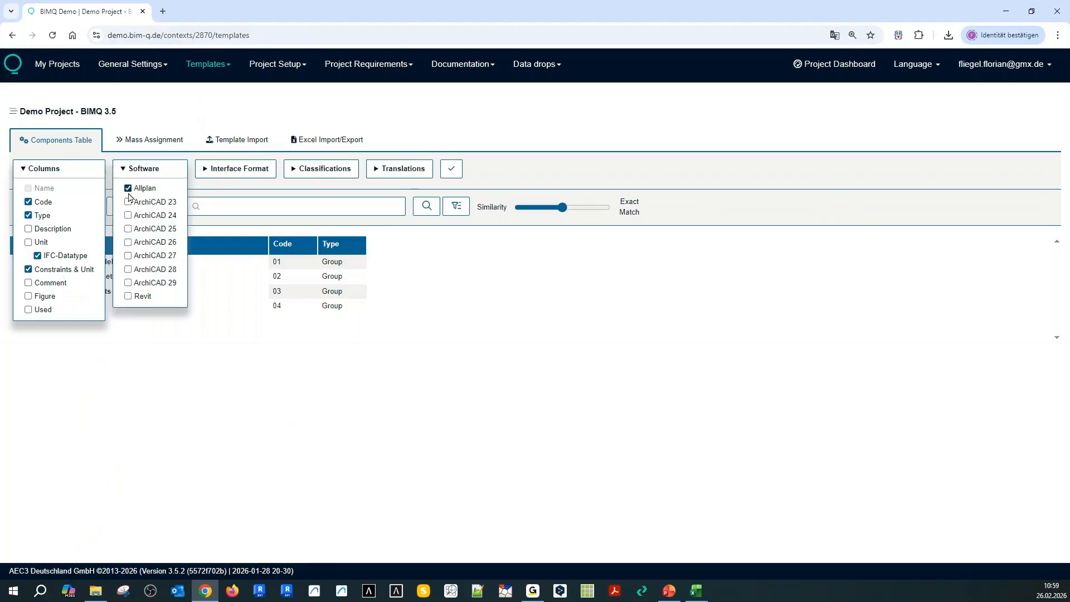
click(126, 285)
click(236, 176)
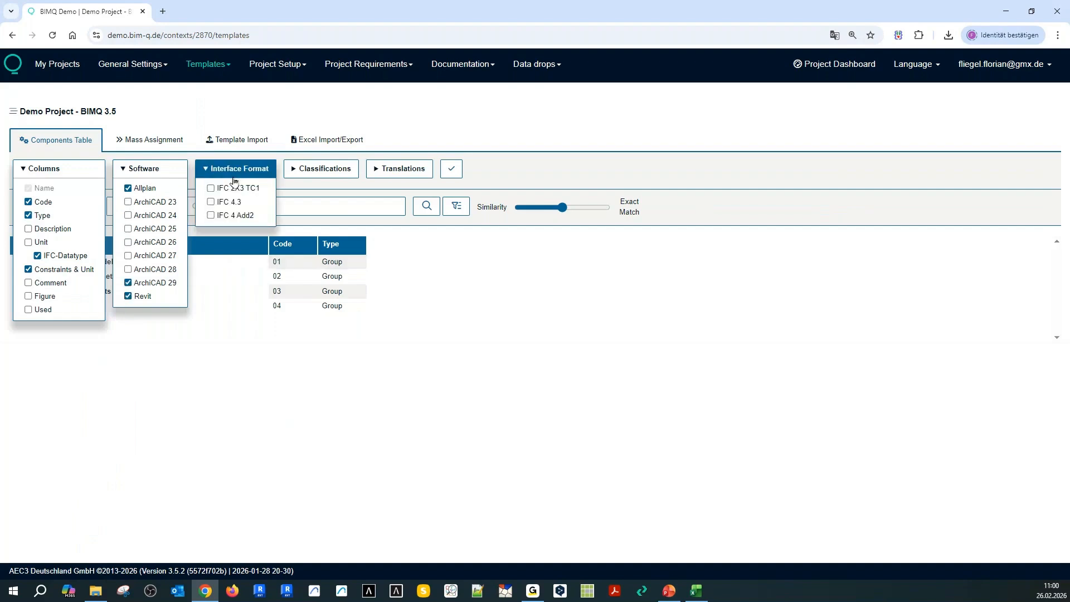
click(211, 216)
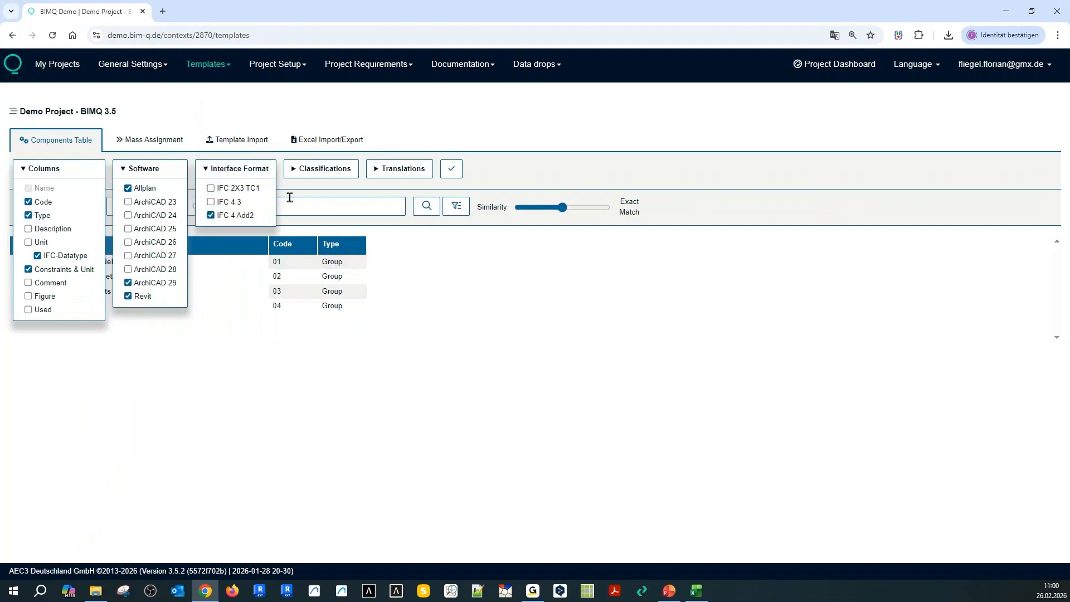
click(451, 170)
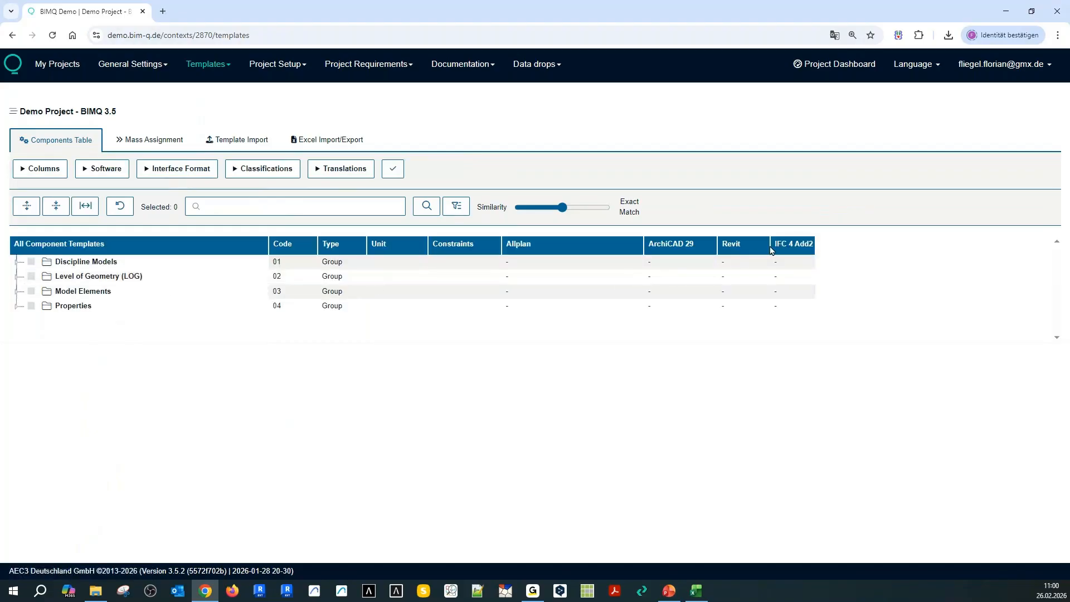
Widen the Revit and ArchiCAD 29 columns, and select load-bearing wall in the Architectural Field group of Model Elements
drag(769, 247, 829, 251)
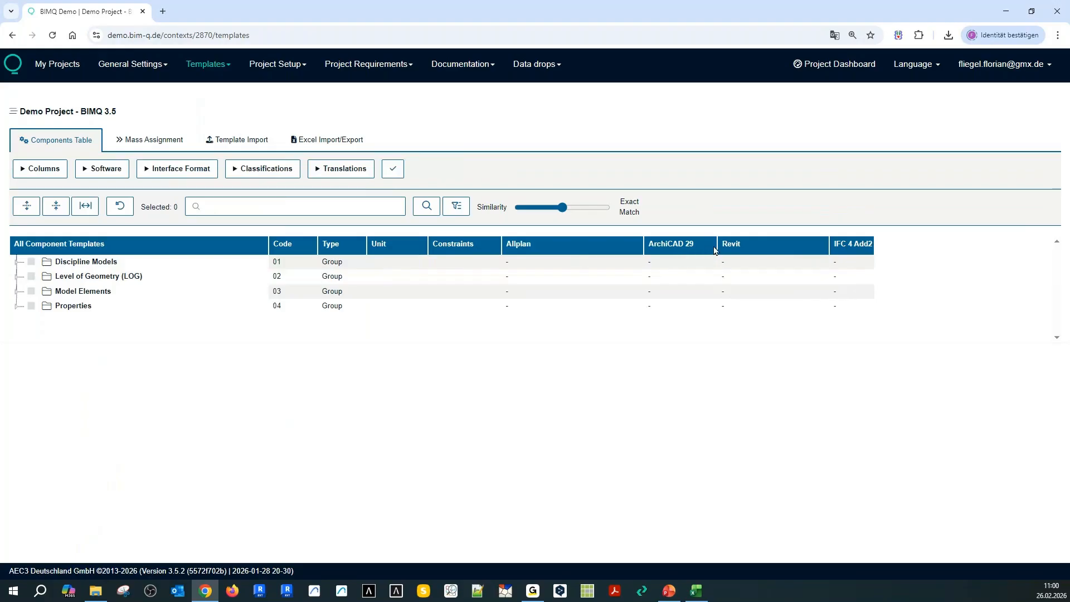
drag(716, 245, 744, 245)
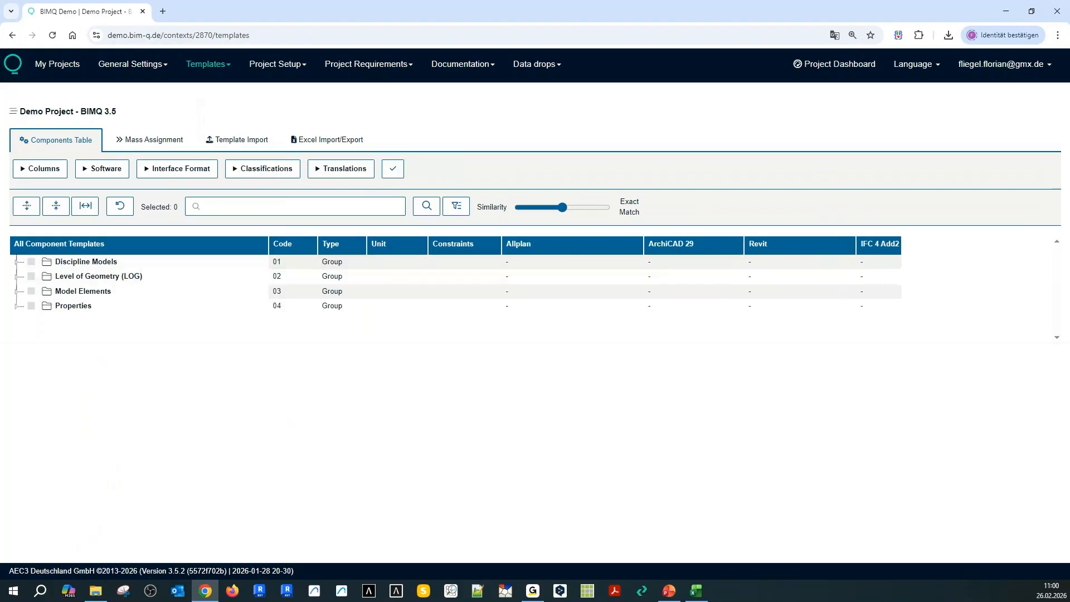
click(17, 291)
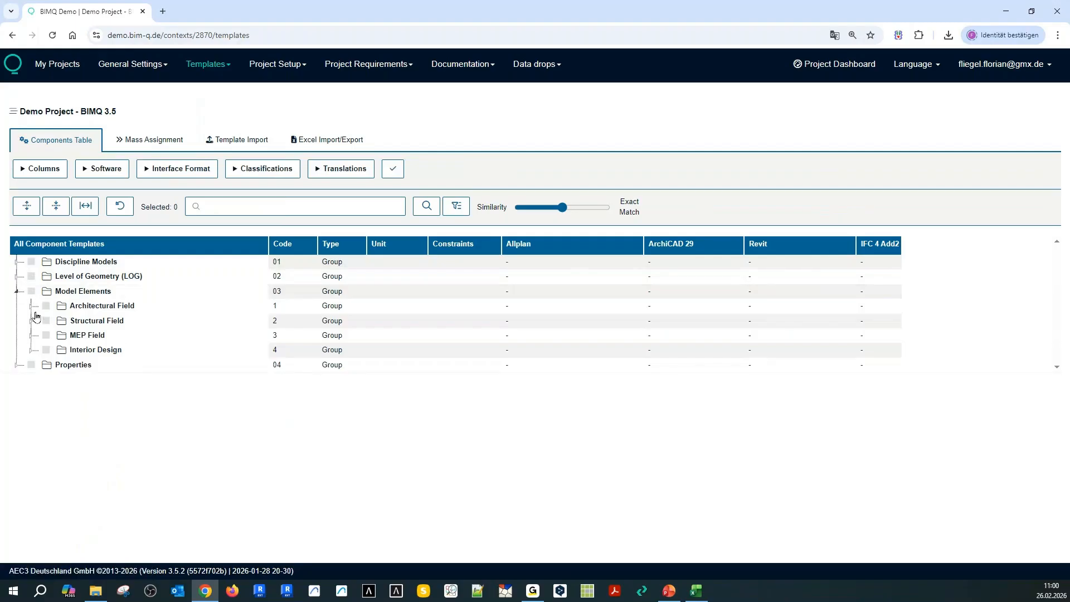
click(32, 306)
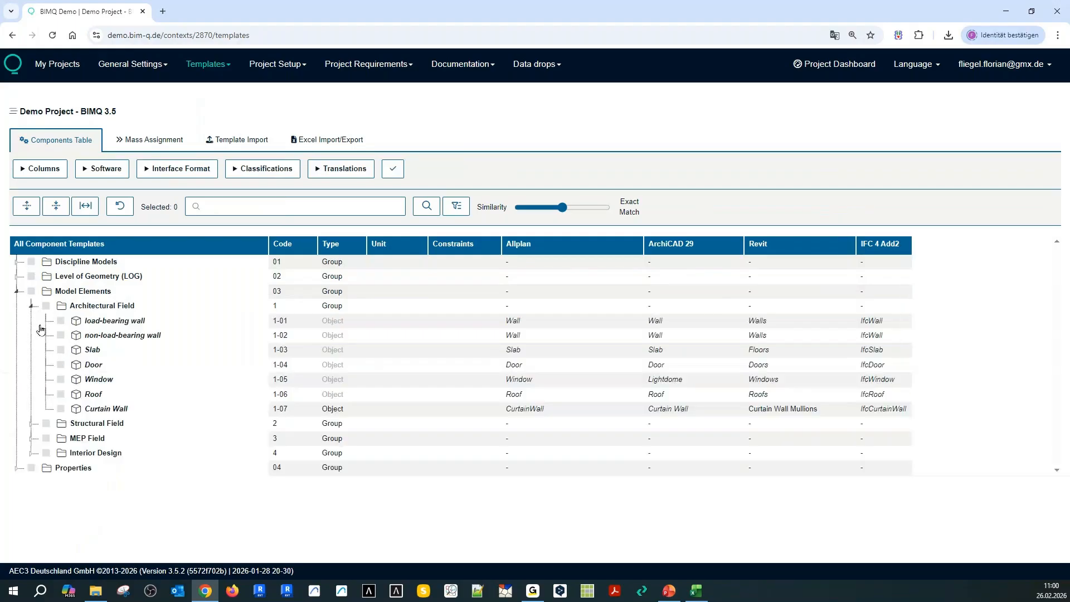
click(61, 320)
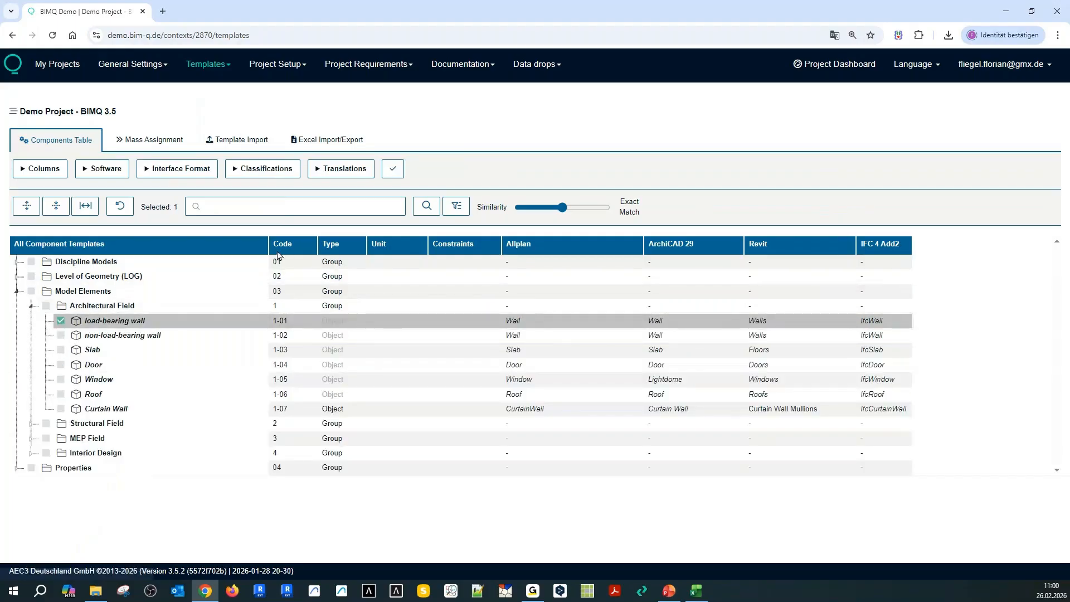
Narrow the template name column and widen the ArchiCAD 29 and IFC 4 Add2 columns
drag(266, 249, 213, 249)
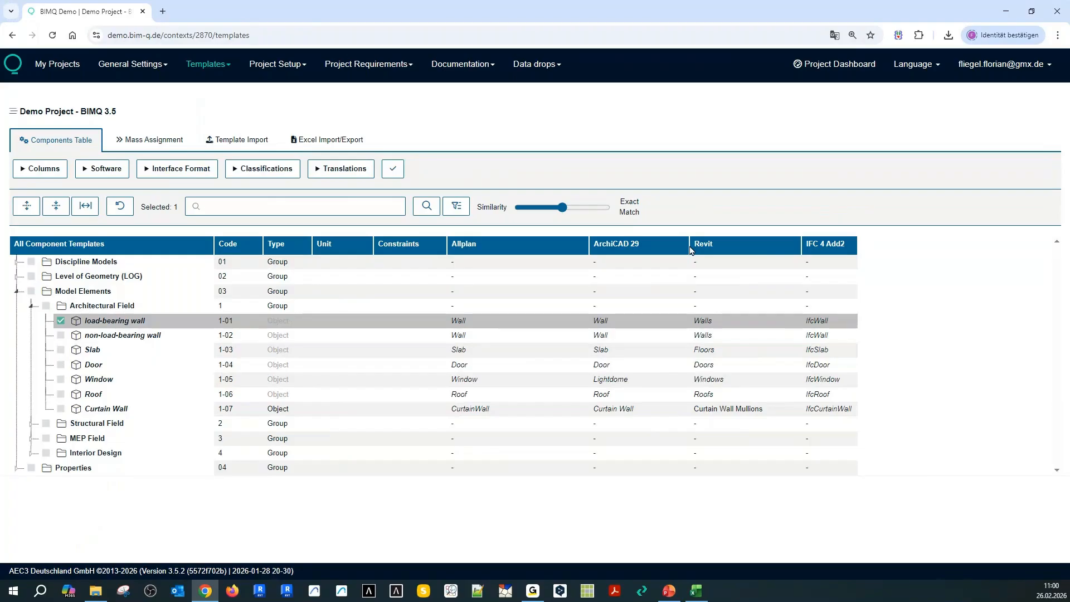
drag(690, 249, 726, 249)
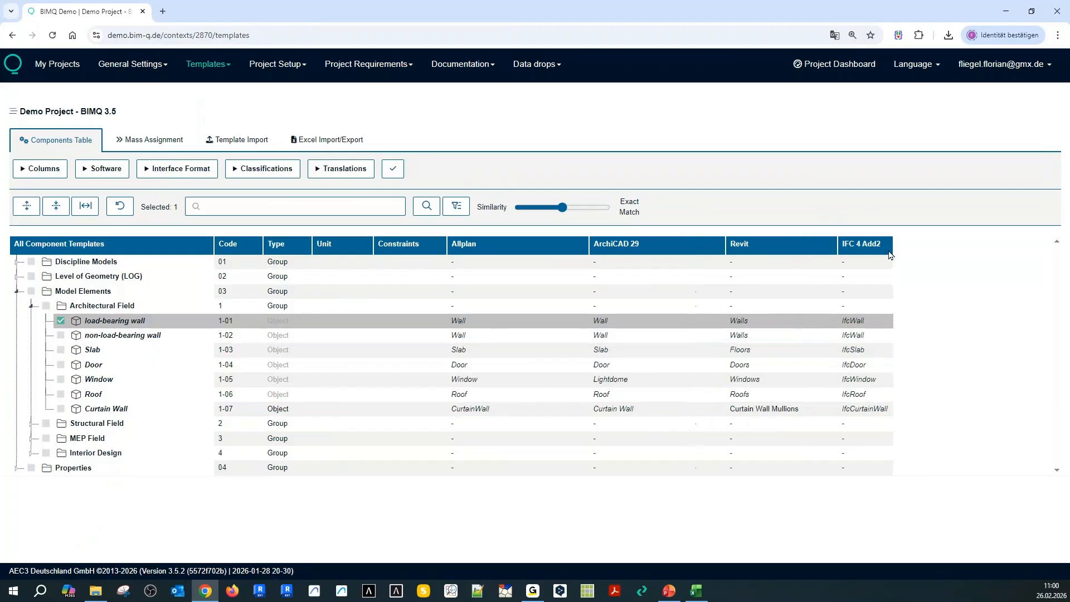
drag(890, 246, 969, 247)
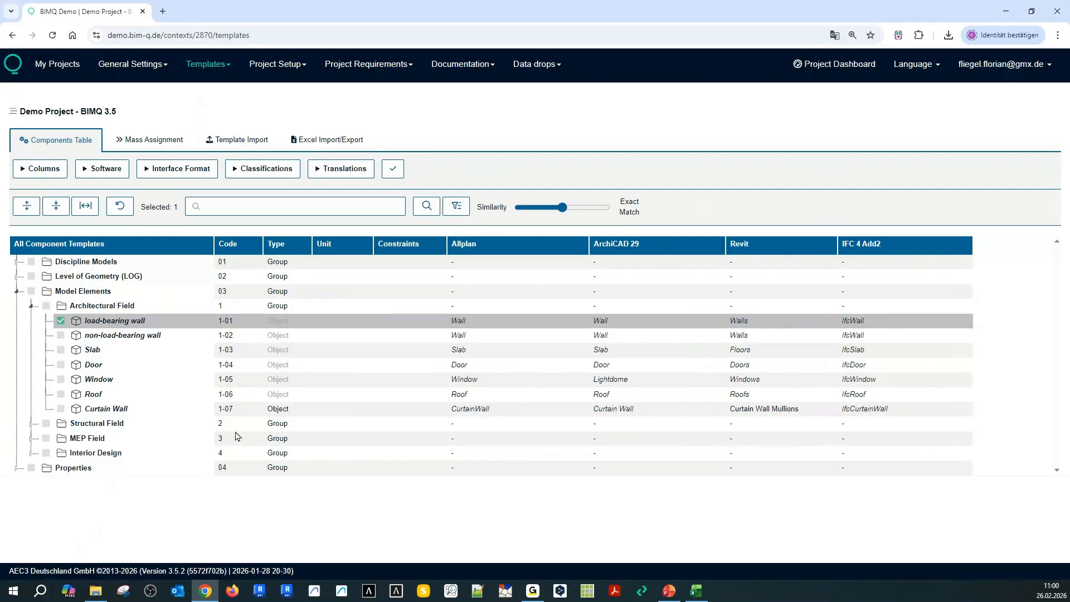
Open the load-bearing wall's Allplan mapping and browse the BIMPLUS pick list of element types, keeping Wall
double_click(463, 320)
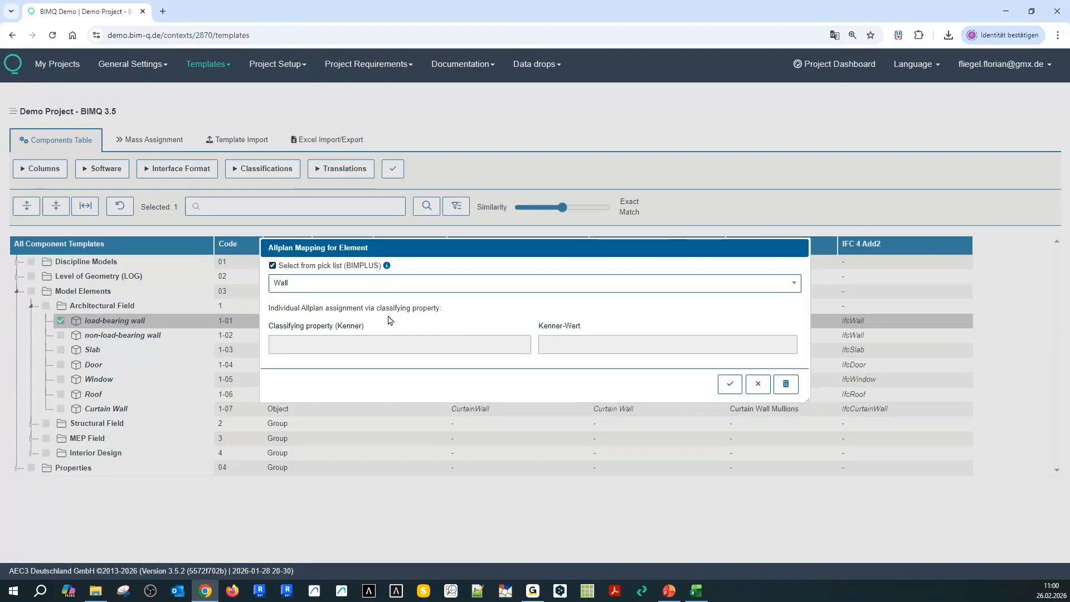
click(308, 283)
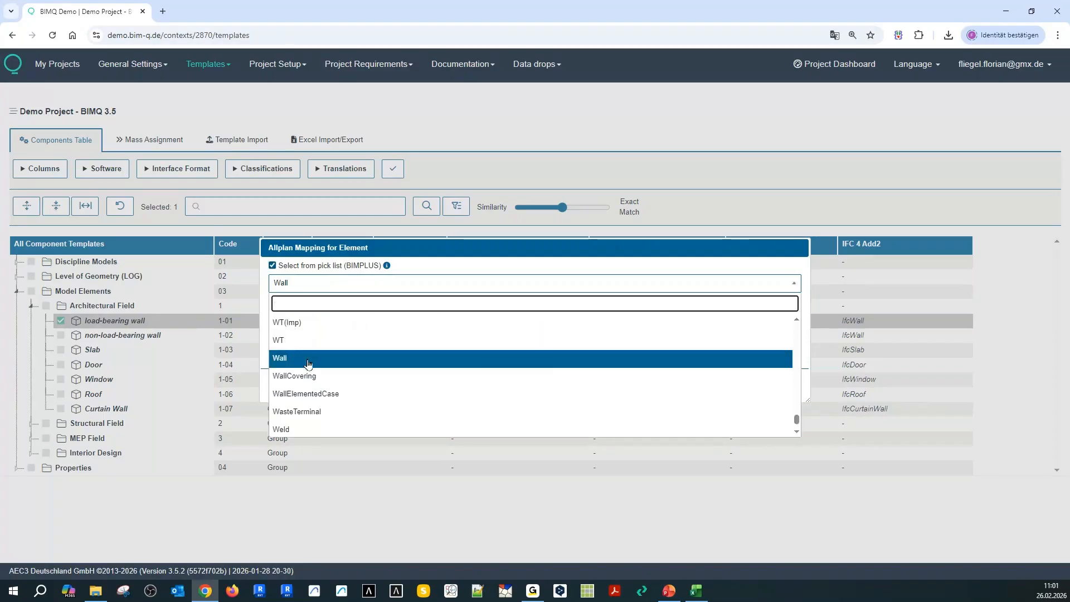
scroll(302, 370, up, 1)
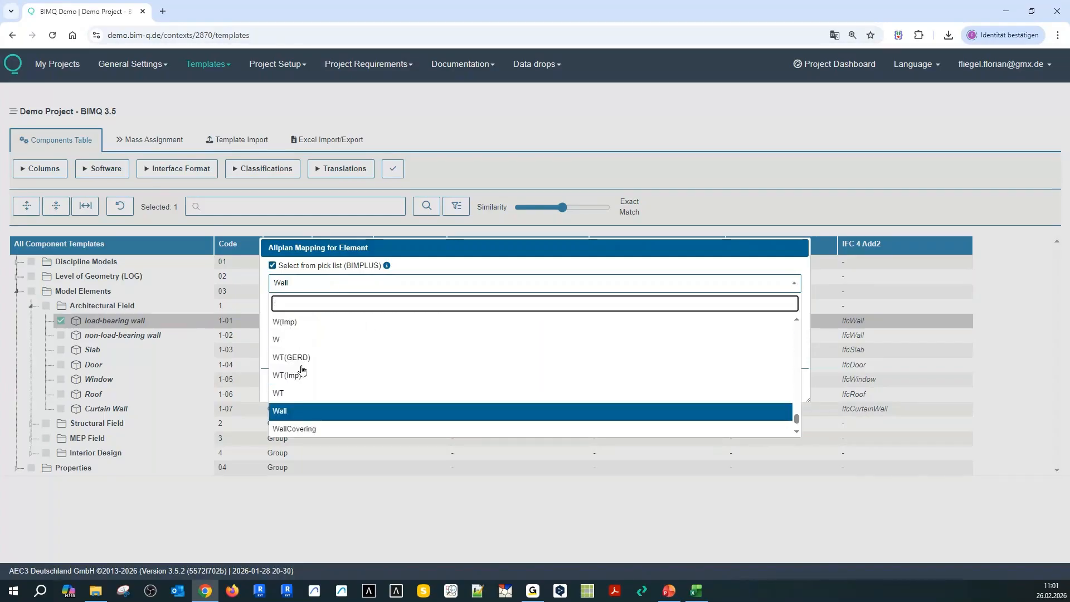
scroll(302, 370, up, 5)
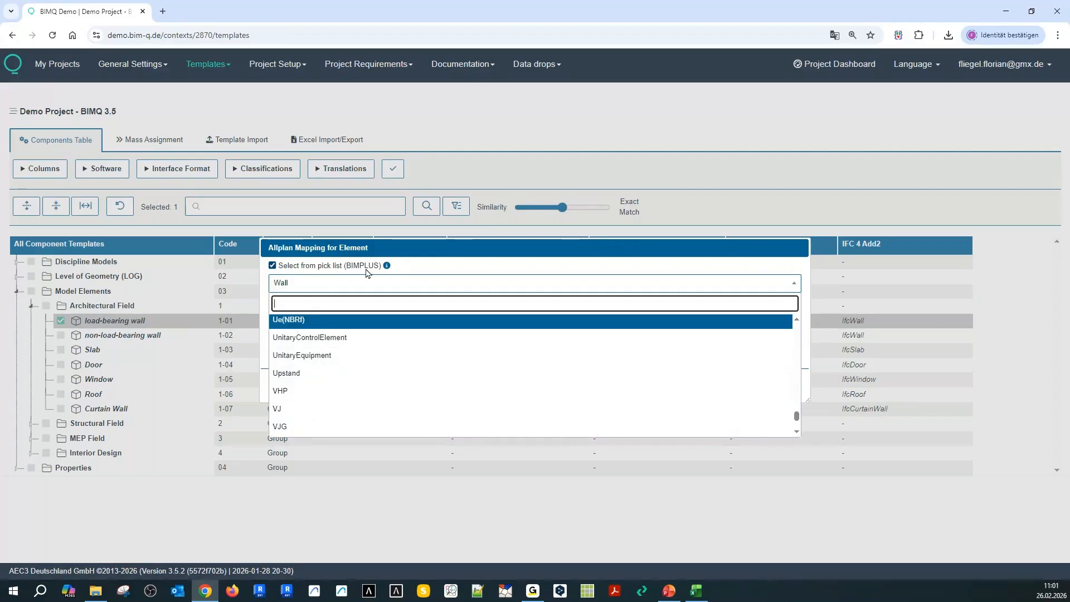
scroll(313, 385, up, 4)
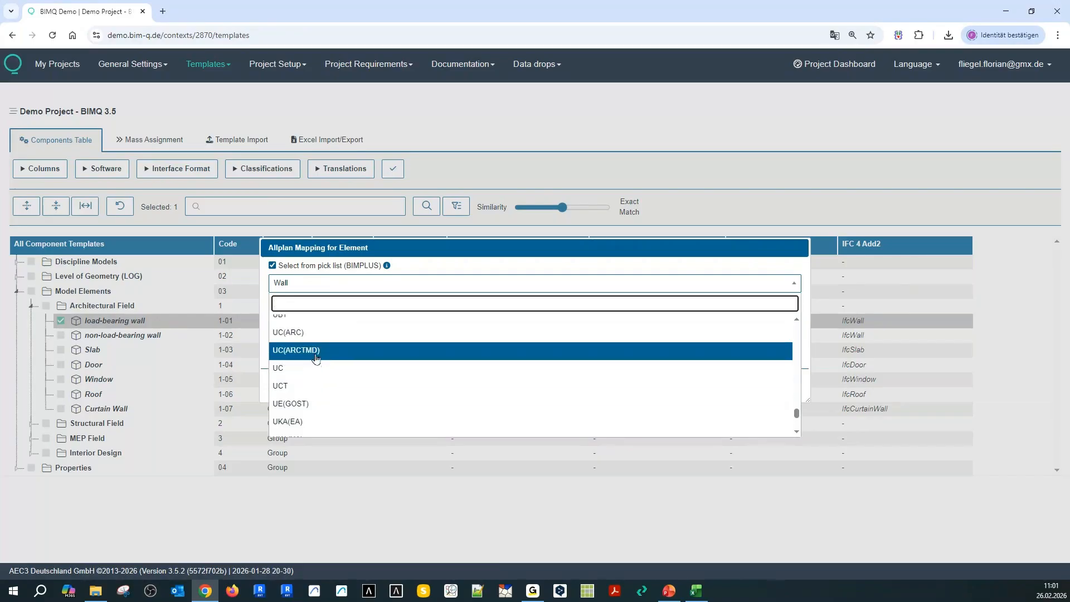
scroll(316, 370, up, 1)
scroll(315, 356, up, 2)
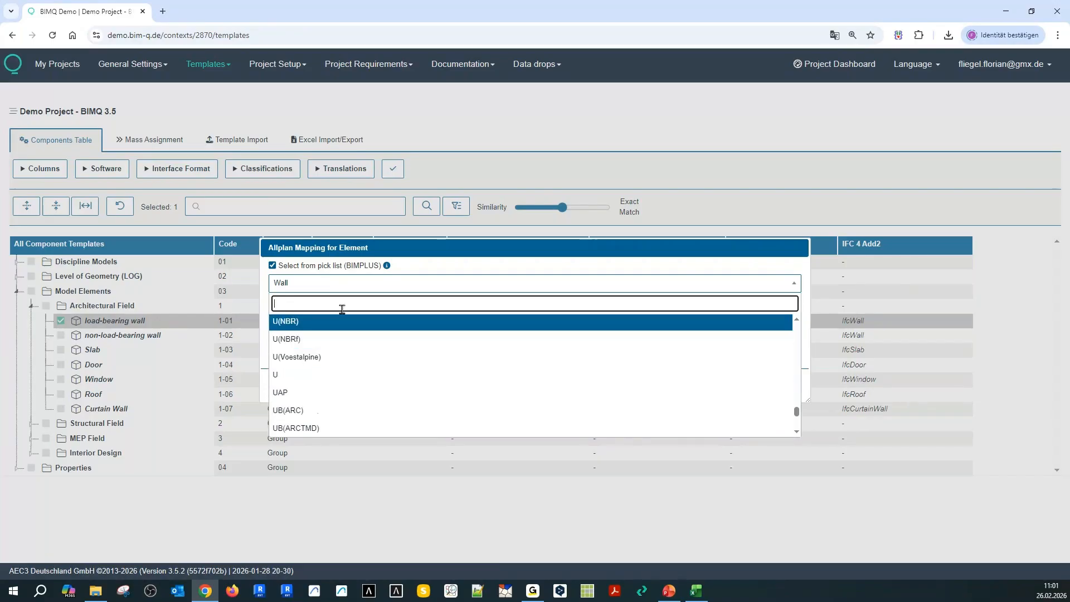
click(321, 284)
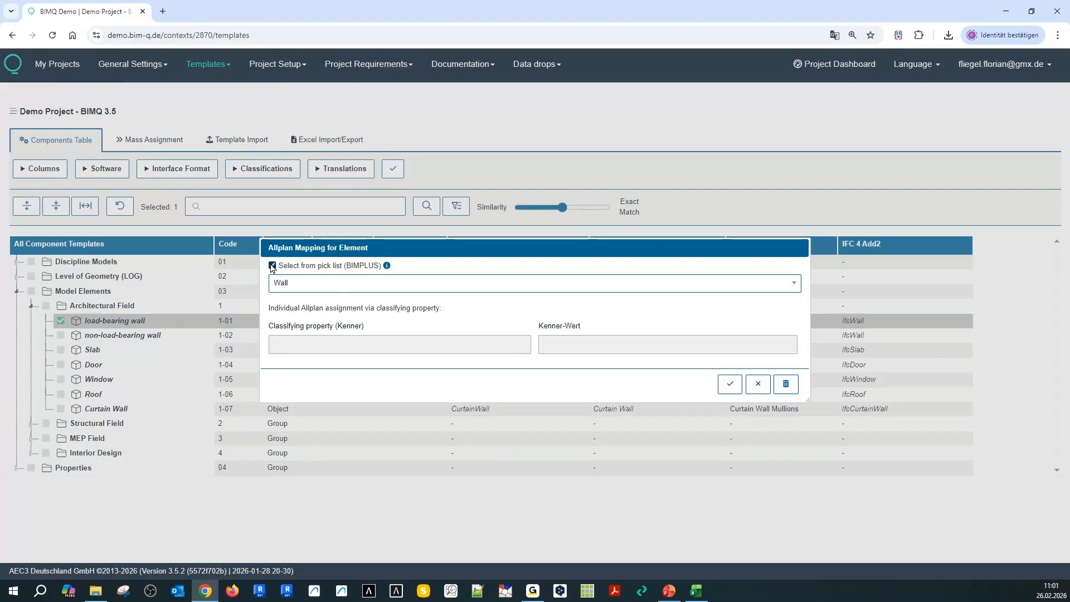
Switch the load-bearing wall's Allplan mapping from the BIMPLUS pick list to an individual assignment with the classifying property "Object type"
click(273, 265)
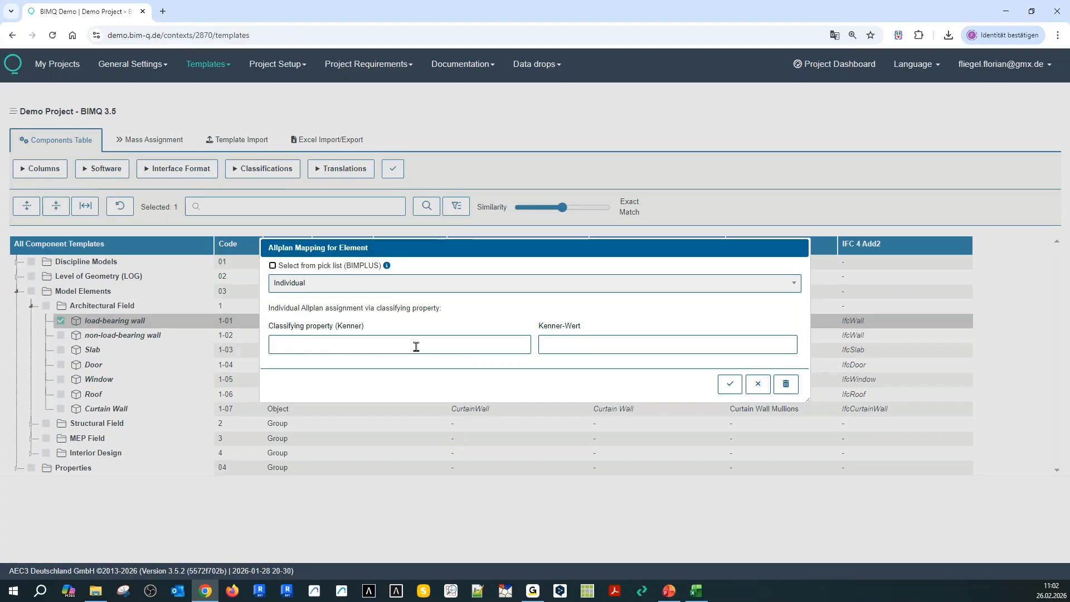
click(416, 346)
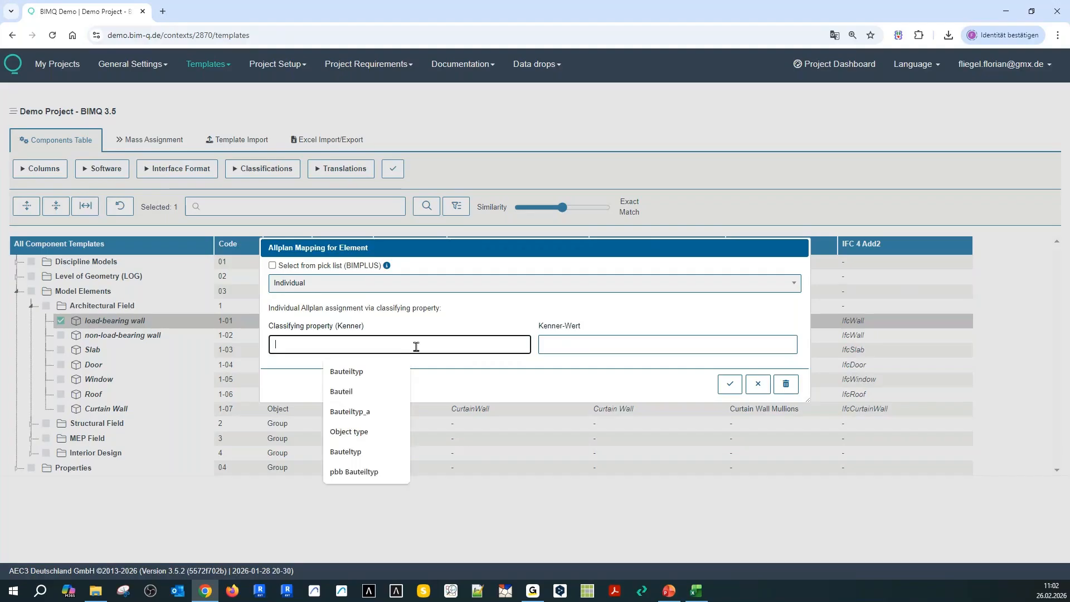
text(P)
key(BackSpace)
text(O)
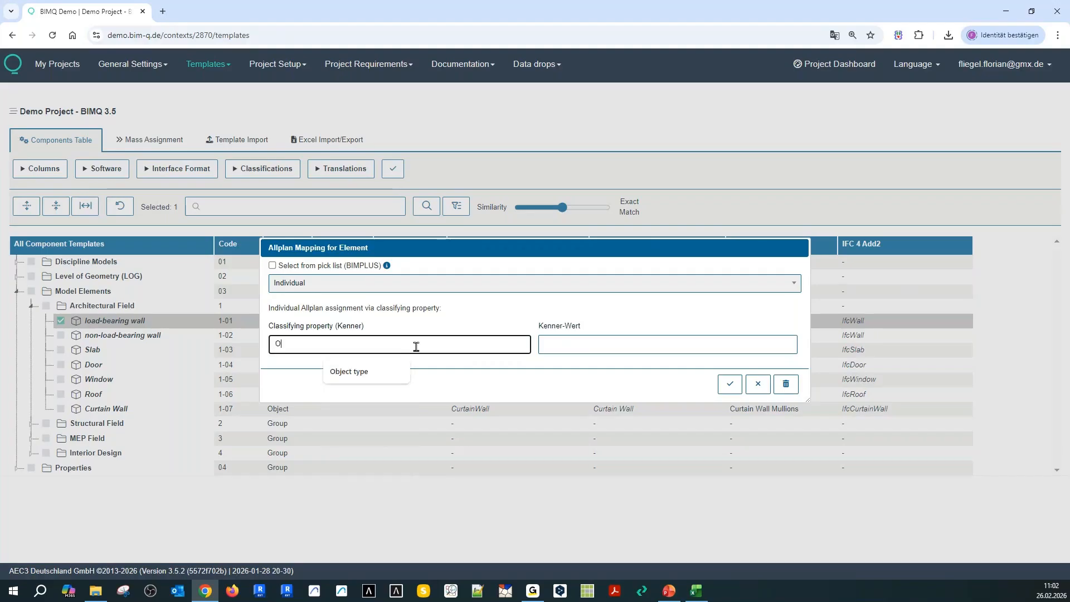
text(bject t)
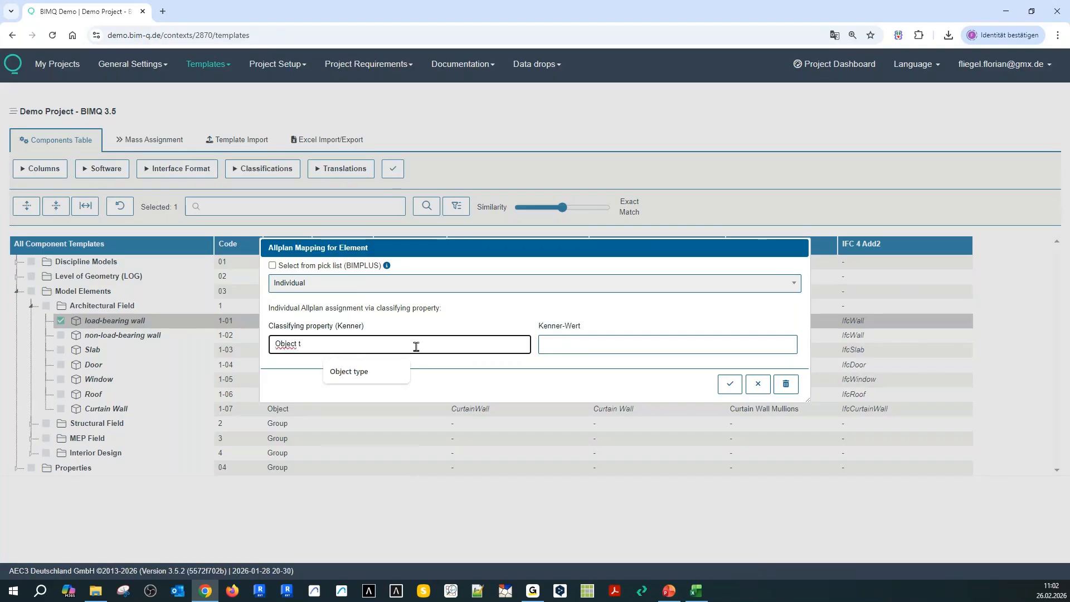
text(ype)
Set the Kenner-Wert to "load-bearing Wall", apply the Allplan mapping and widen the Allplan column
click(542, 349)
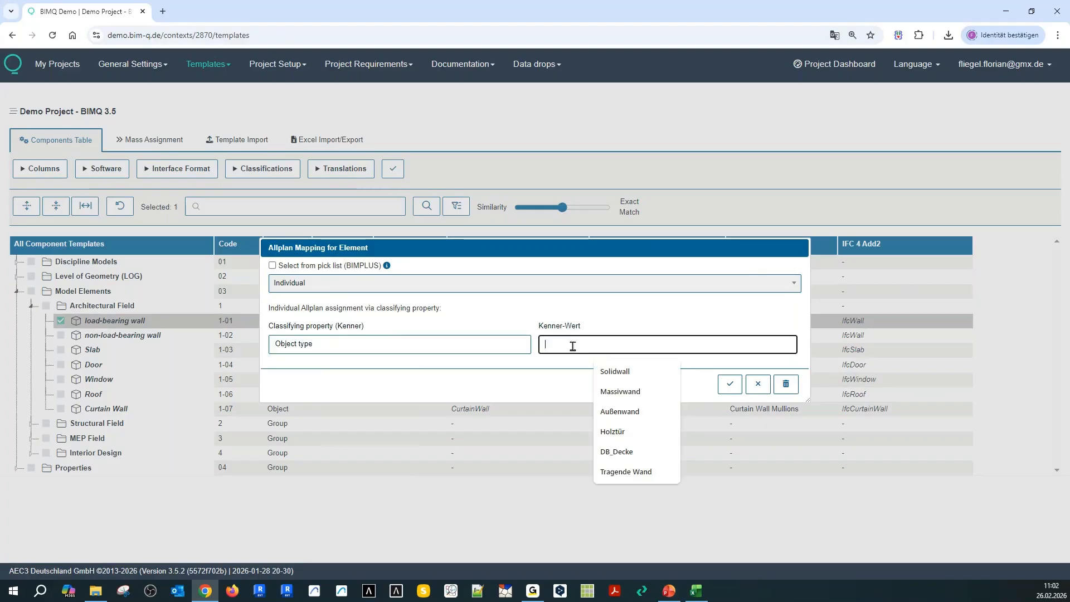
text(load)
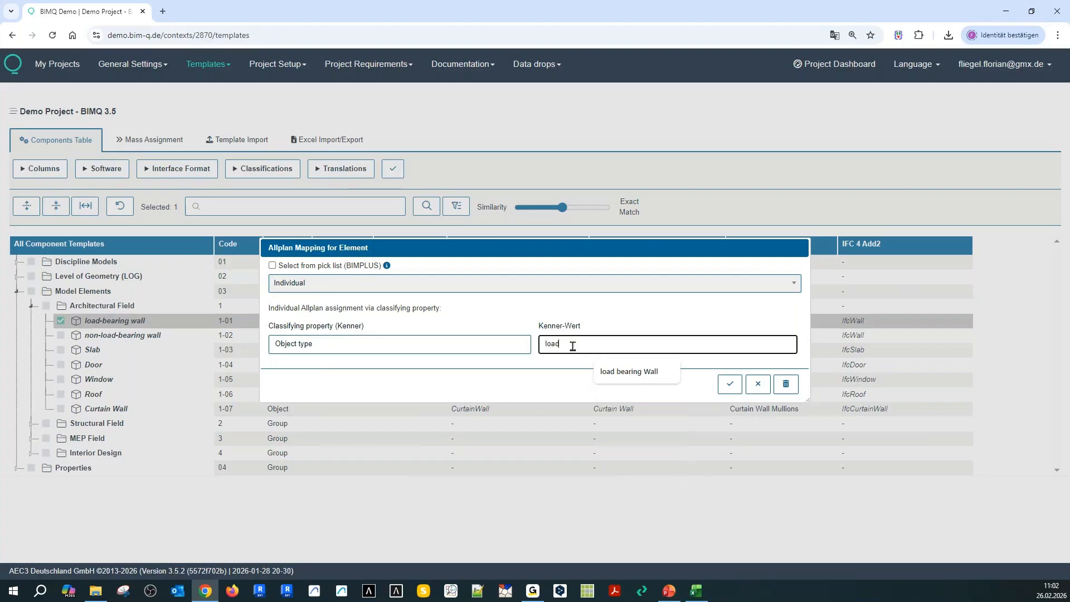
text(-bear)
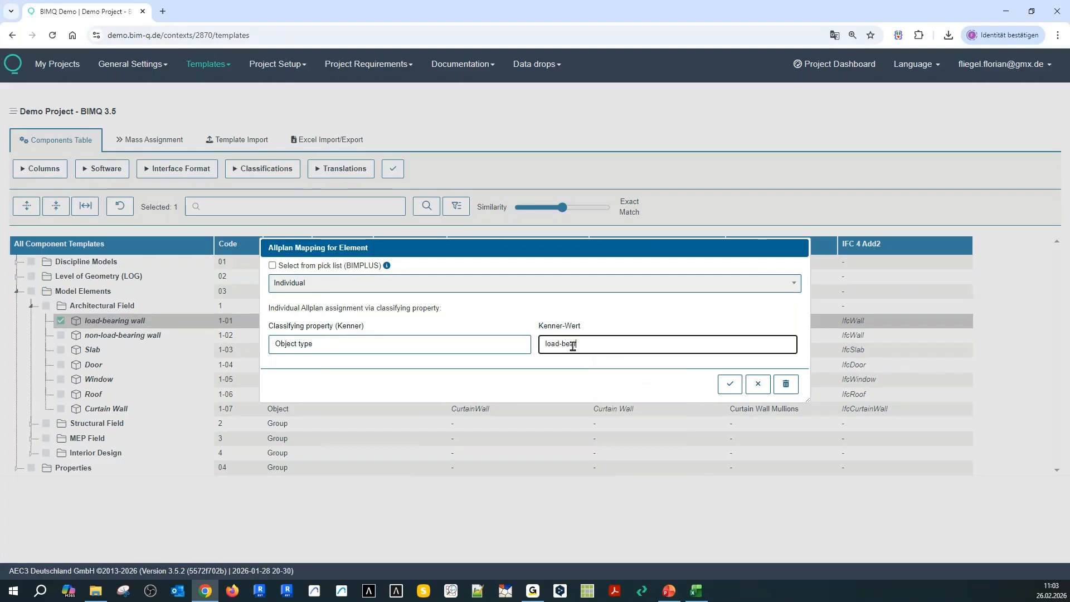
text(ing )
text(Wakk)
text(ll)
click(727, 386)
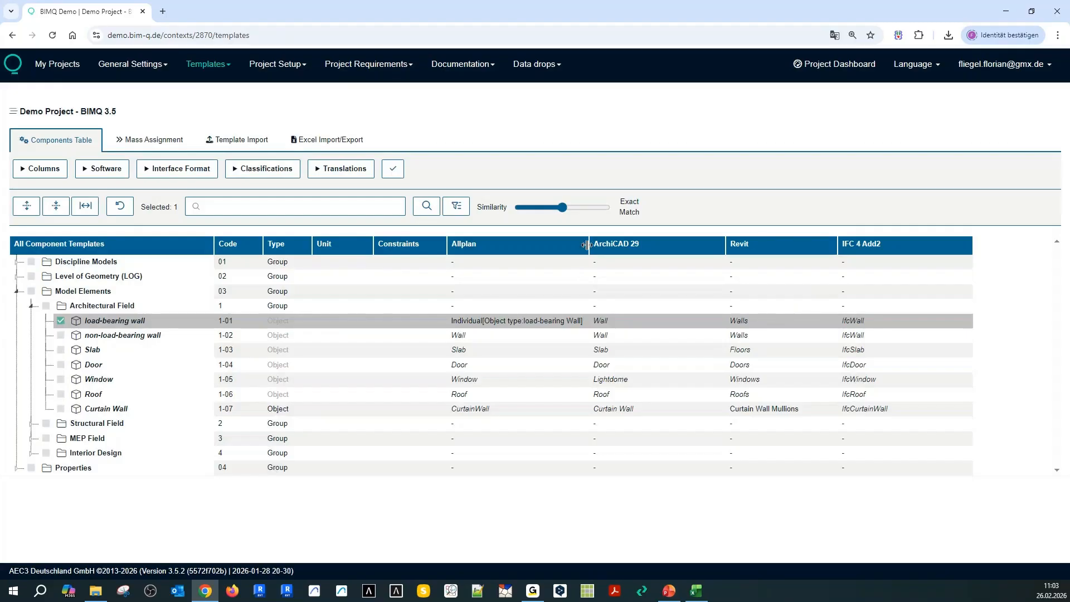
drag(589, 243, 610, 243)
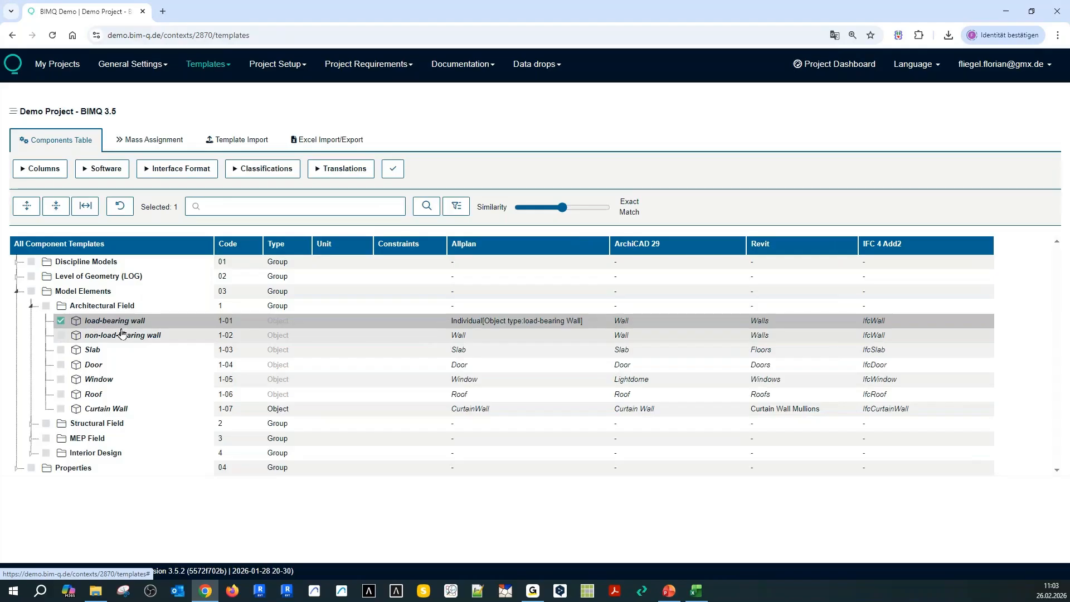
Open the load-bearing wall's ArchiCAD 29 mapping, filter its pick list by "wall" and choose Wall
double_click(626, 321)
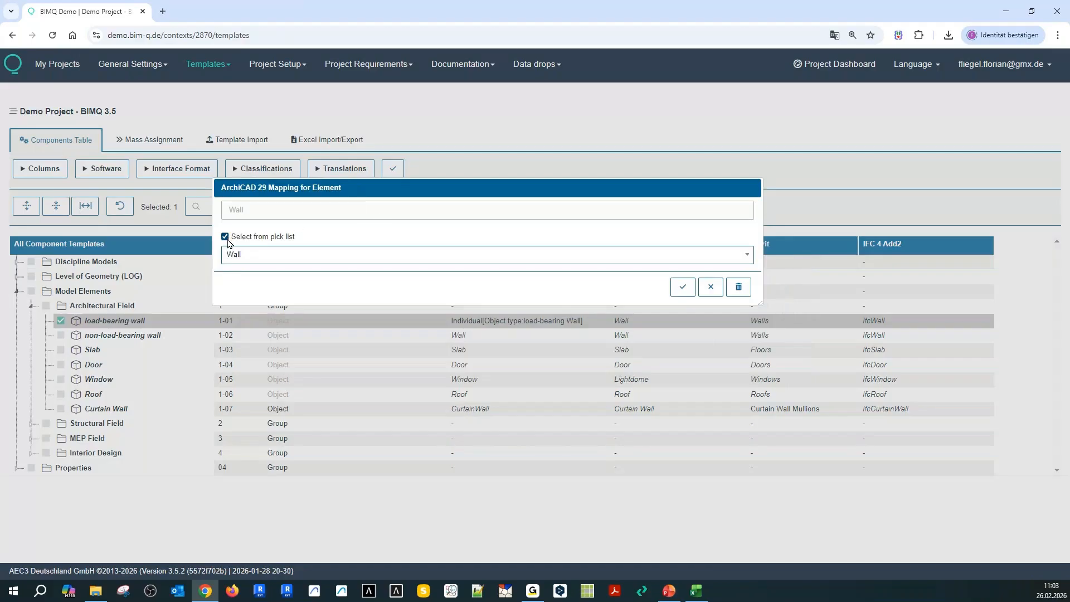
click(236, 255)
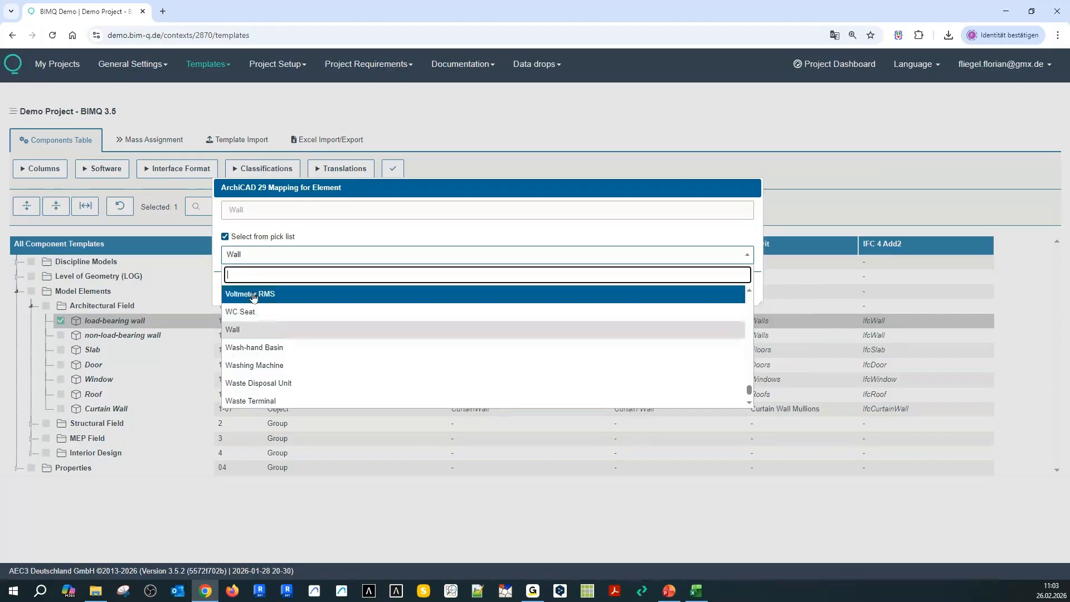
text(wal)
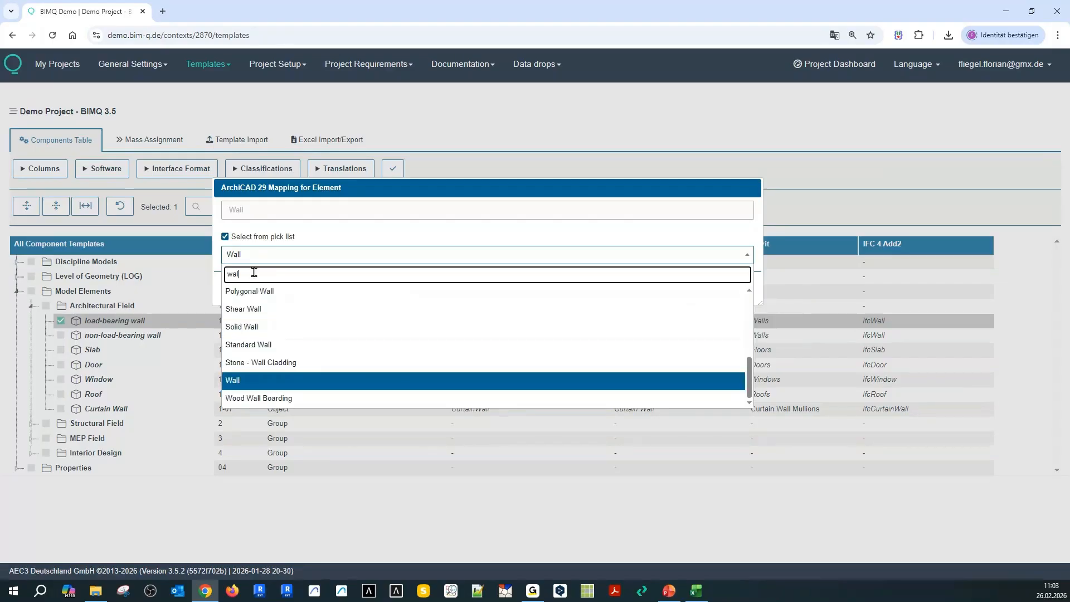
text(l)
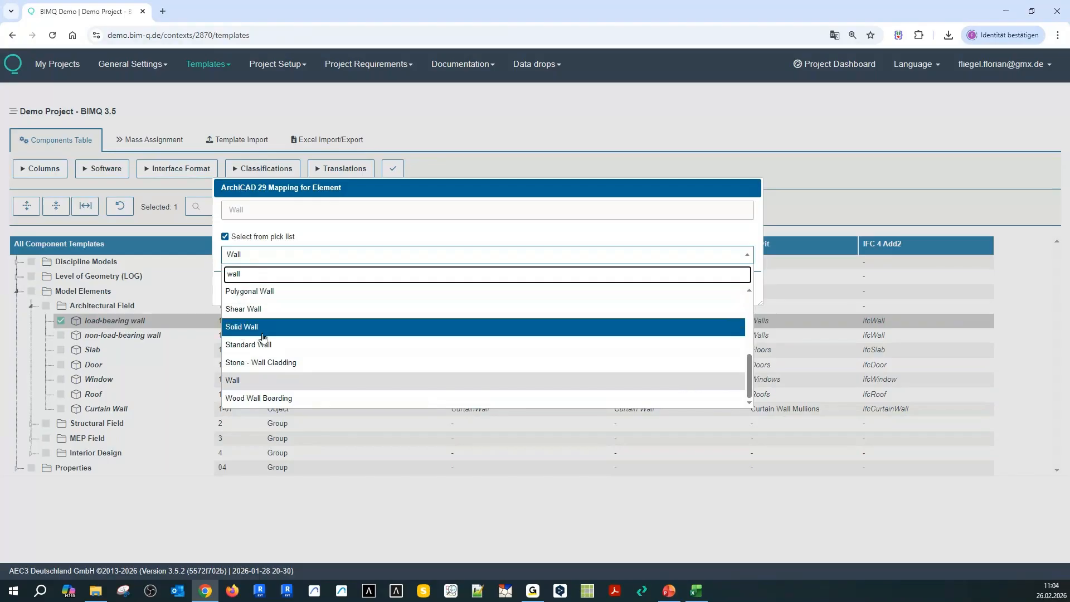
click(254, 385)
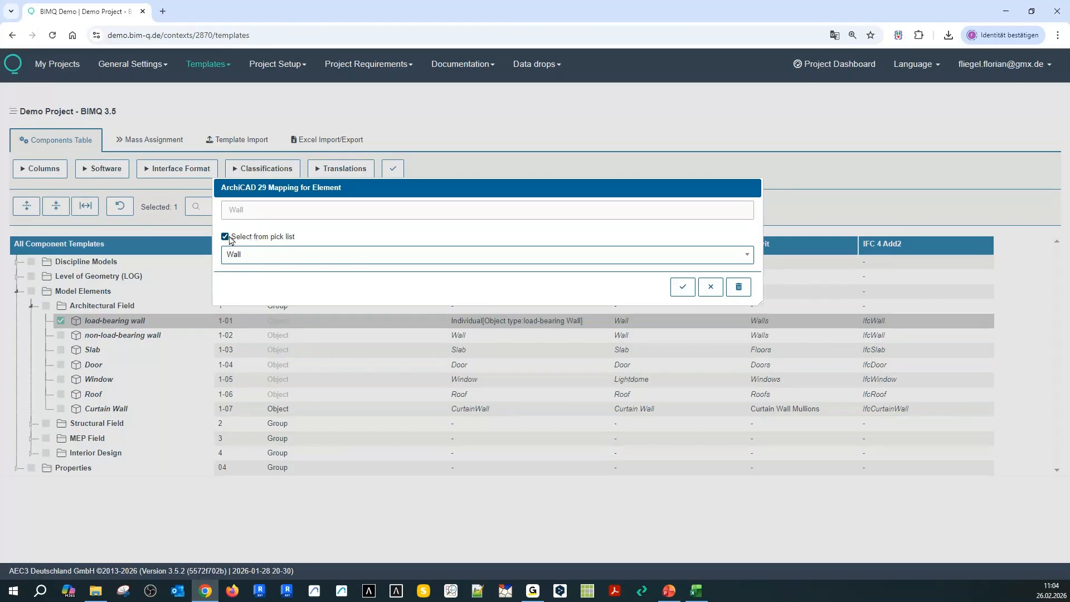
Turn off pick list selection, set the ArchiCAD 29 mapping to the free text "load-bearing Wall" and apply it
click(226, 236)
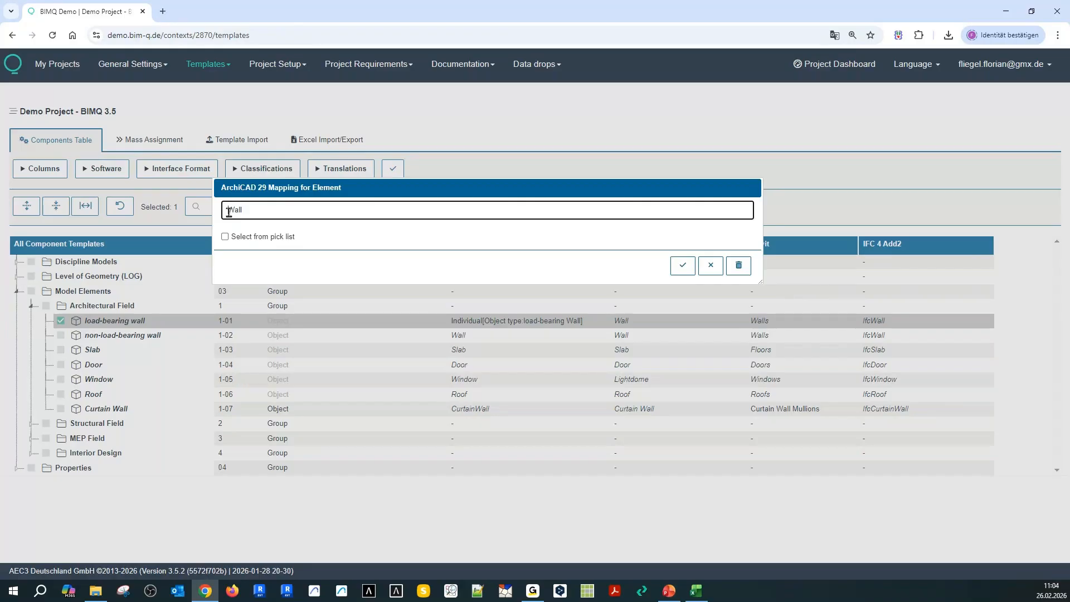
text(load-bearing)
key(Return)
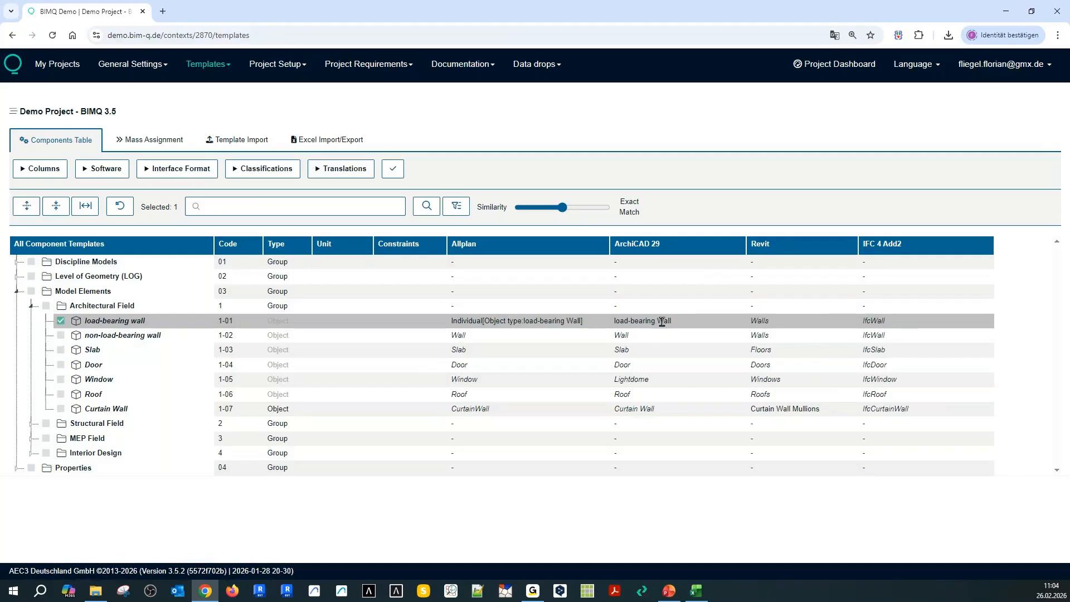
Open the load-bearing wall's Revit mapping and browse the category pick list, keeping Walls
click(768, 324)
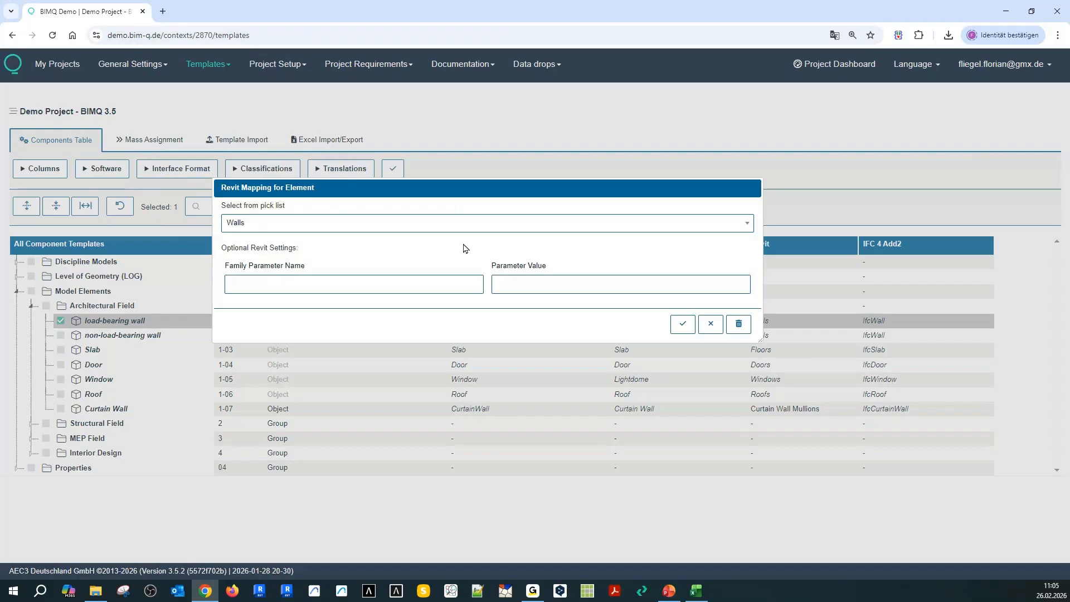
click(381, 224)
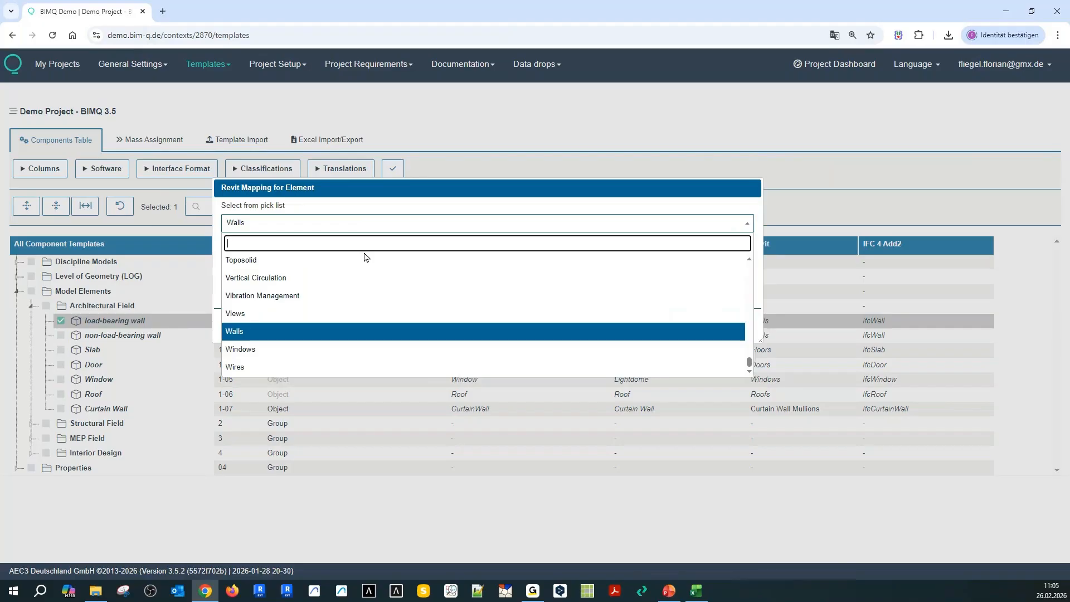
click(268, 333)
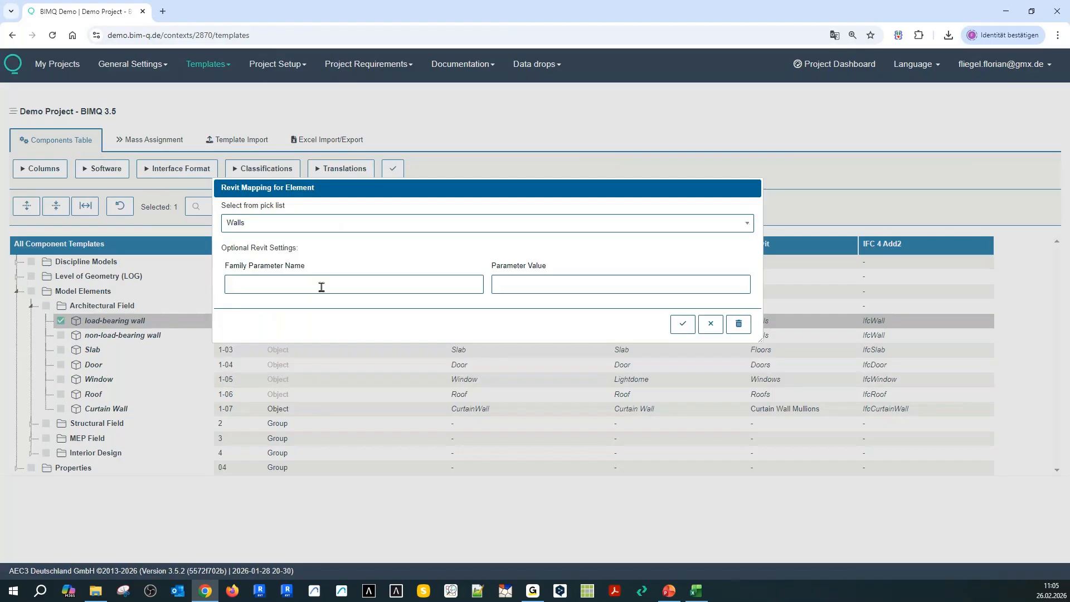
click(293, 226)
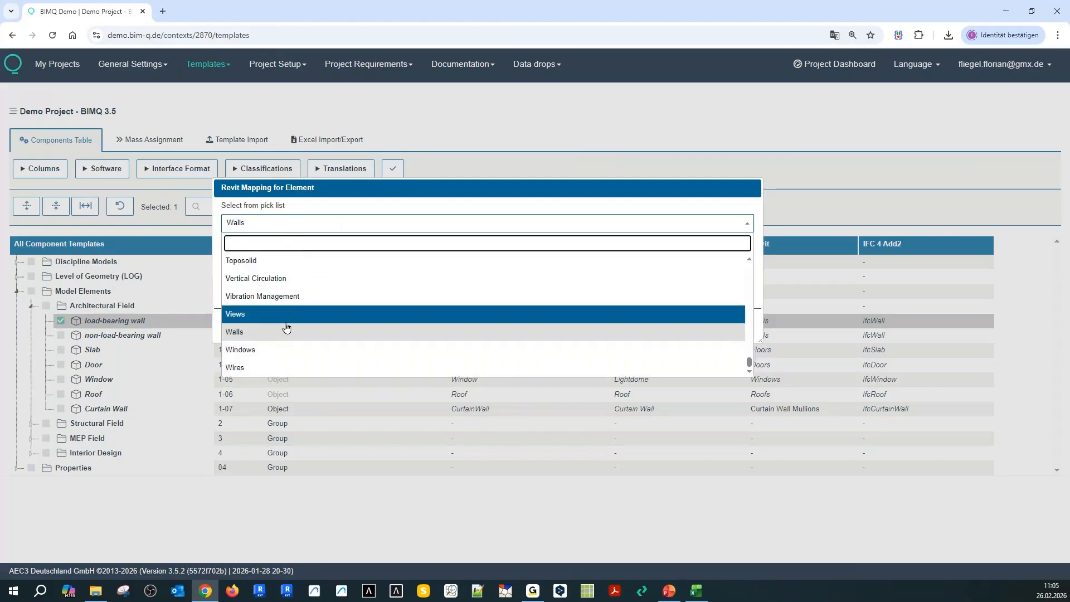
scroll(287, 312, up, 5)
scroll(281, 321, down, 5)
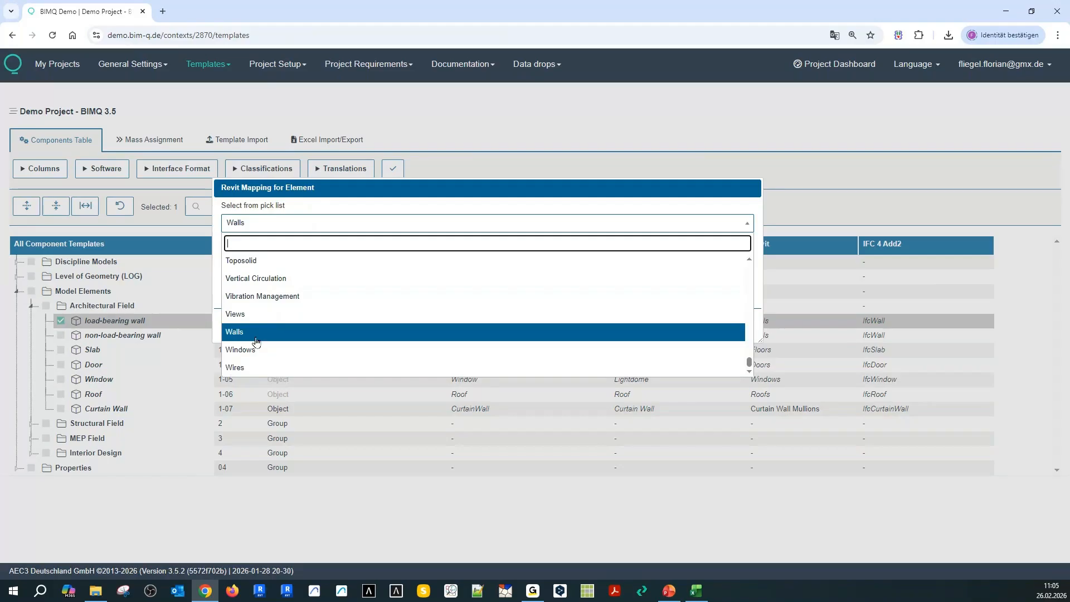
click(255, 334)
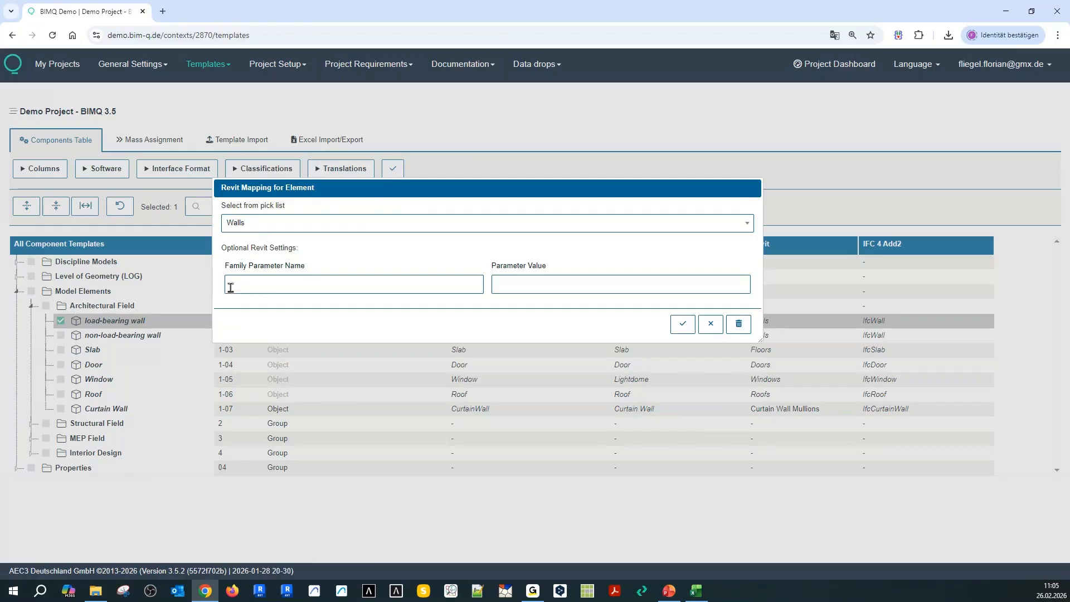
Add the family parameter name "Object typ" with the value "load-bearing Wall" to the Revit mapping and apply it
click(232, 283)
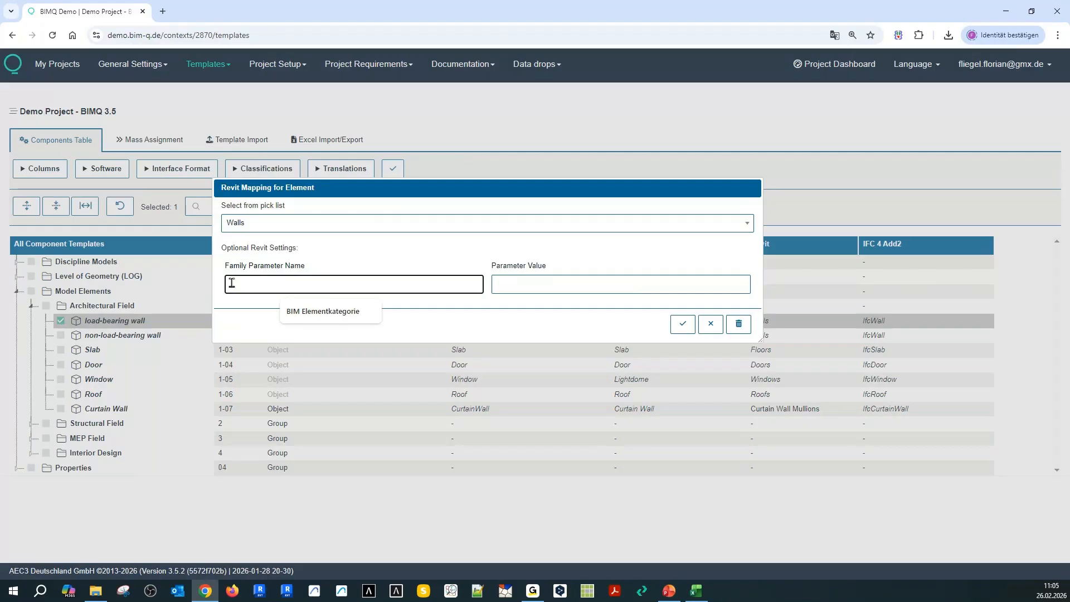
text(D)
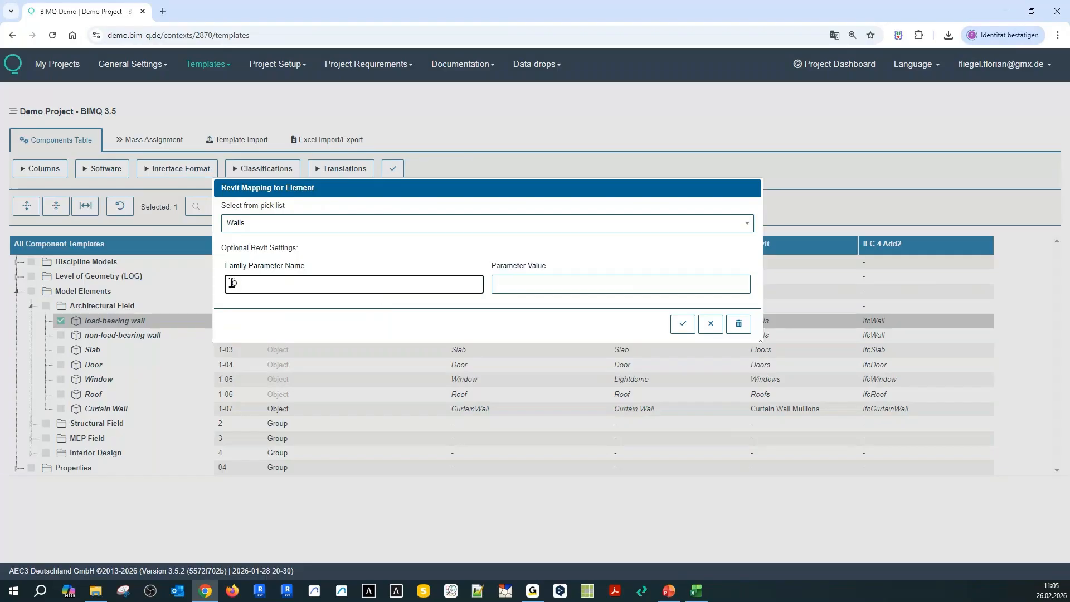
text(bject typ)
click(534, 283)
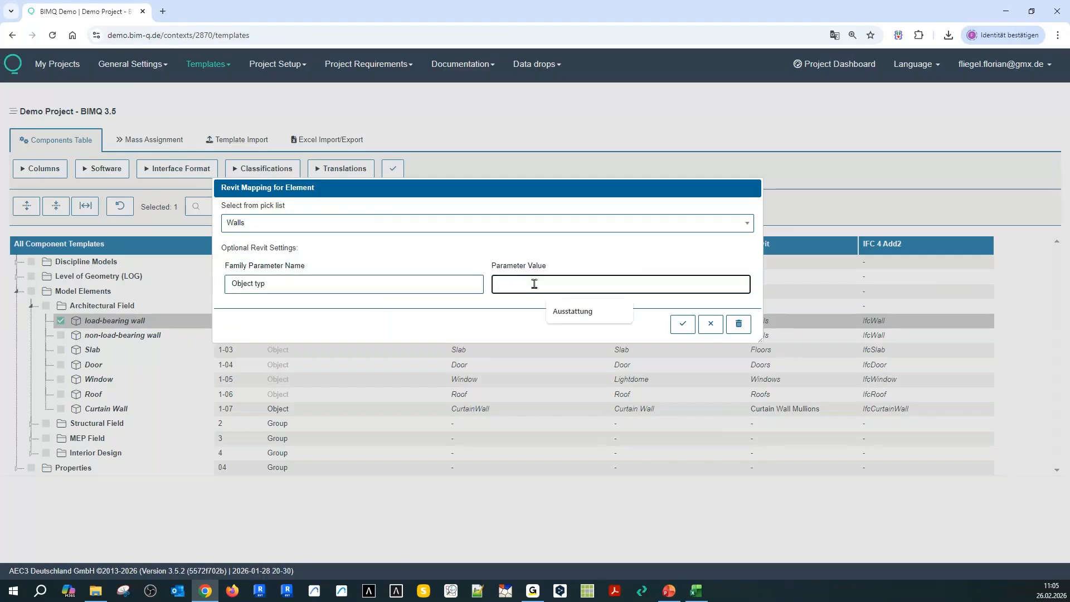
text(load-bear)
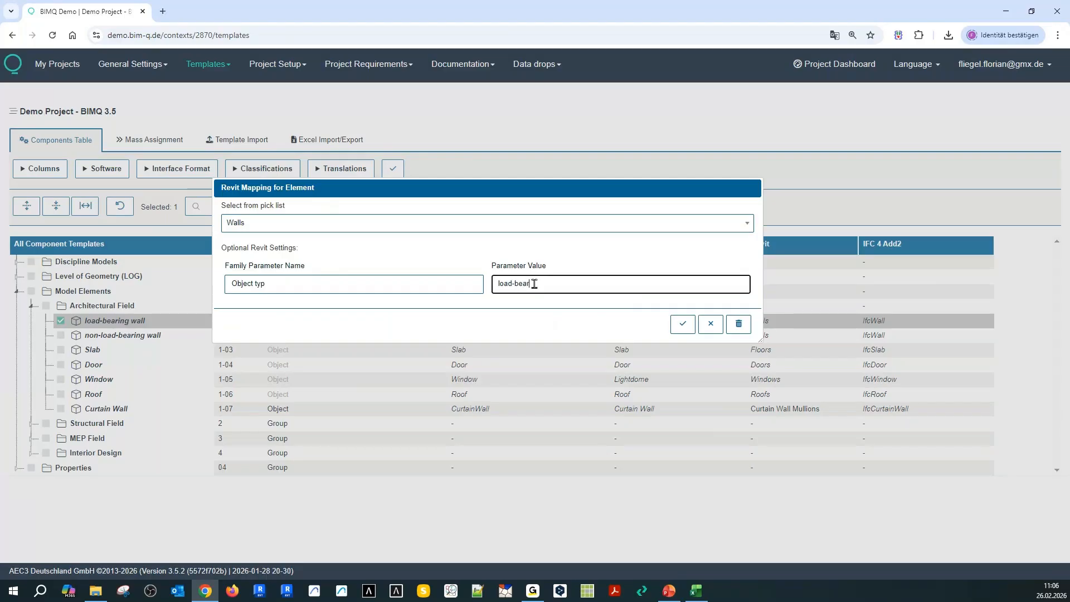
text(ing Wall)
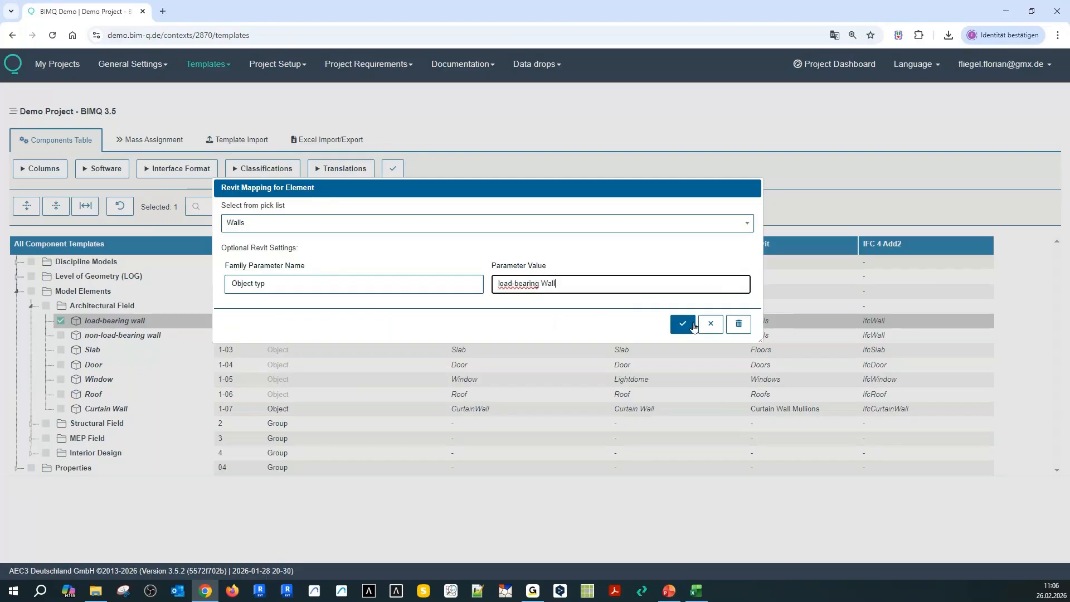
click(693, 325)
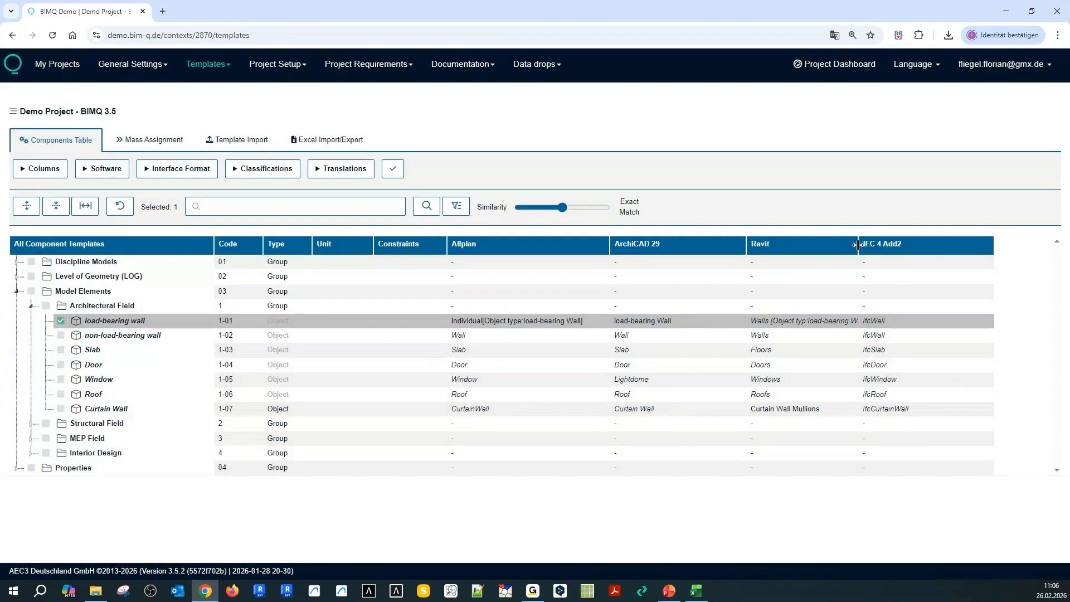
Adjust the width of the Revit column and widen the IFC 4 Add2 column
drag(858, 244, 909, 244)
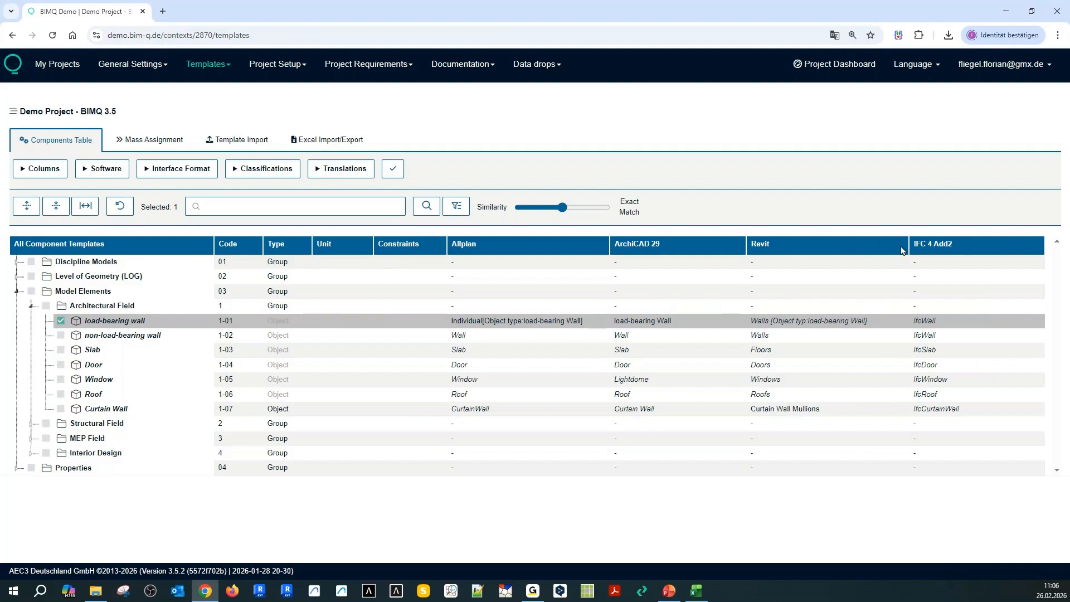
drag(908, 245, 846, 248)
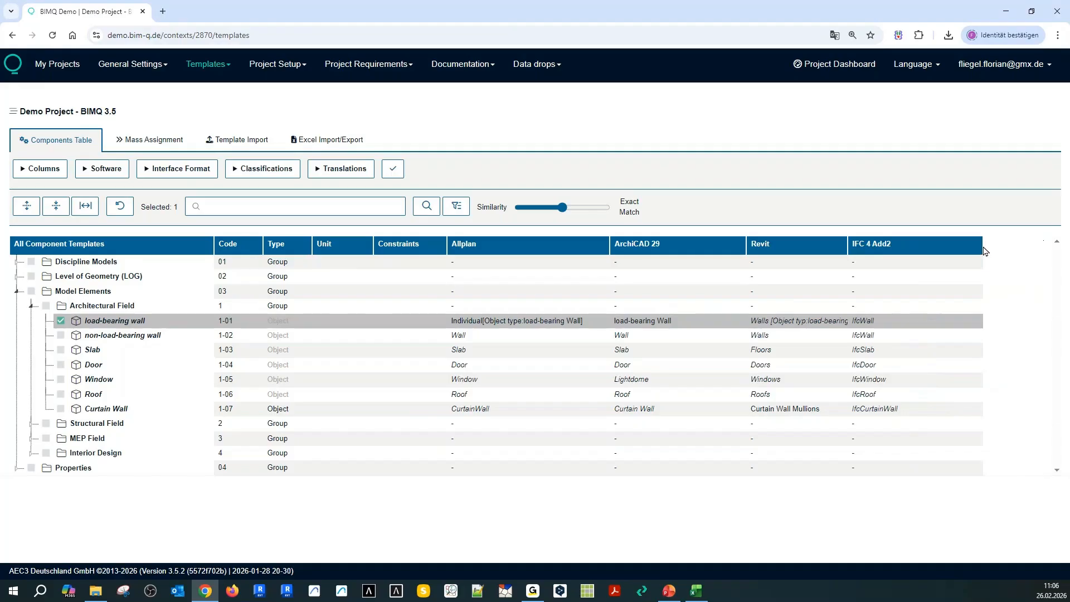
drag(981, 249, 981, 247)
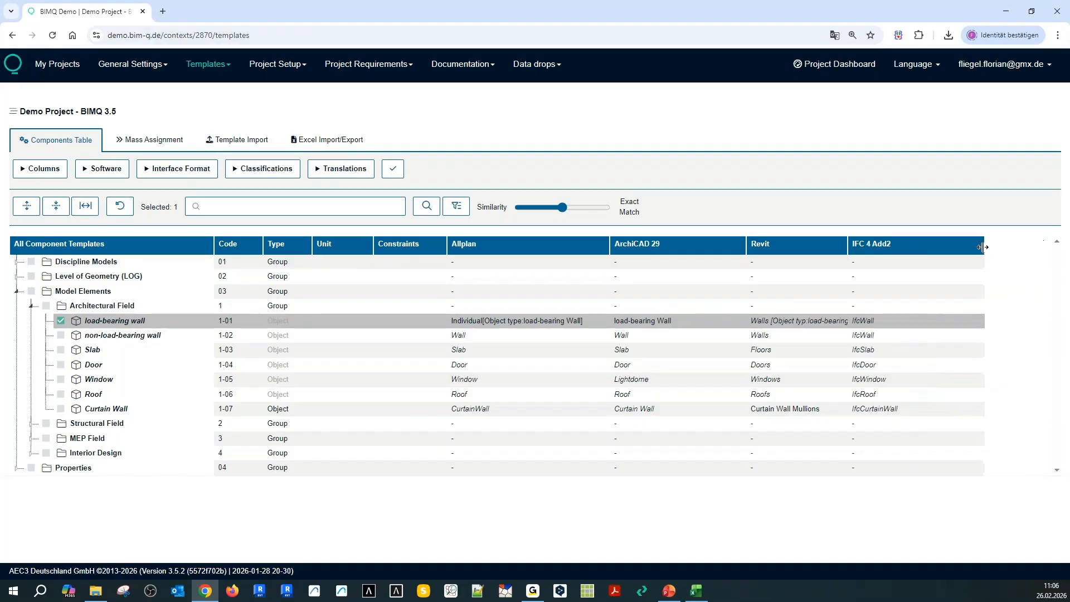
Open the load-bearing wall's IFC 4 Add2 mapping, browse the IFC entities, filter them by "wall" and choose IfcWall
double_click(884, 322)
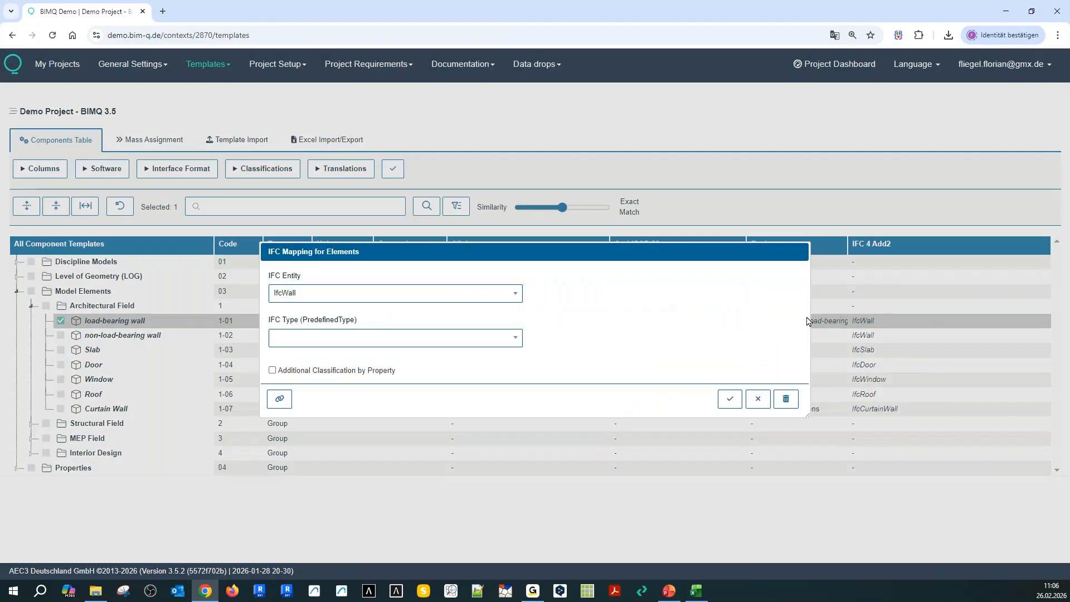
click(322, 296)
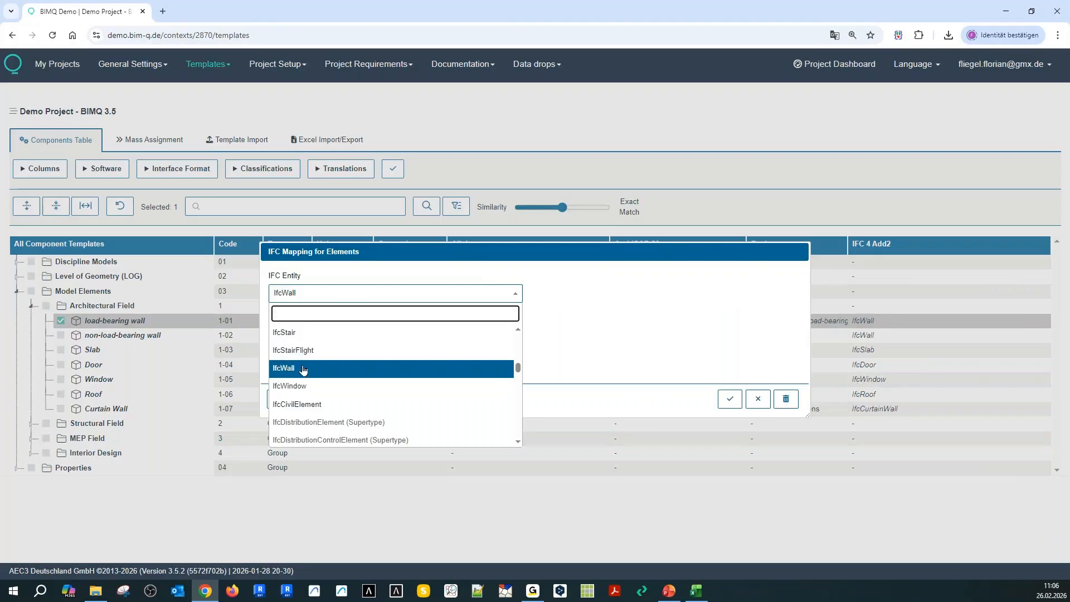
scroll(312, 395, up, 5)
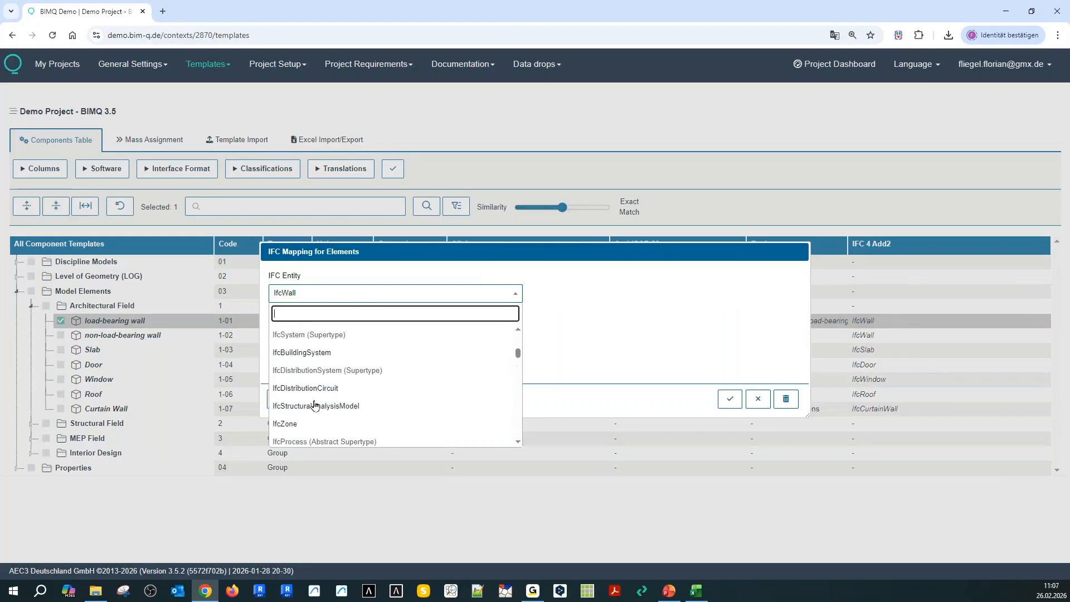
scroll(312, 390, up, 5)
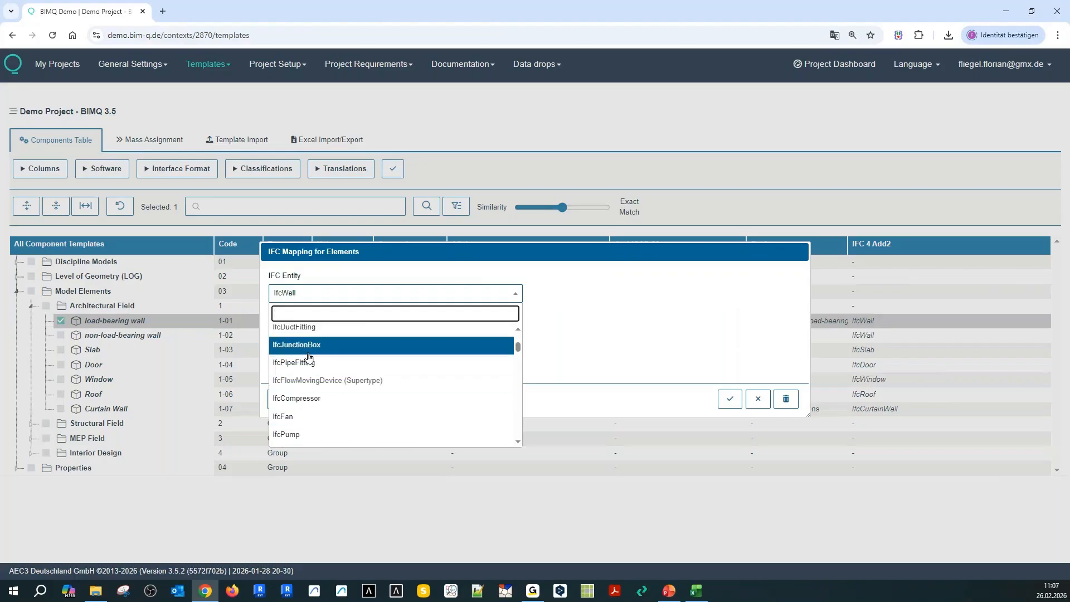
scroll(309, 359, up, 5)
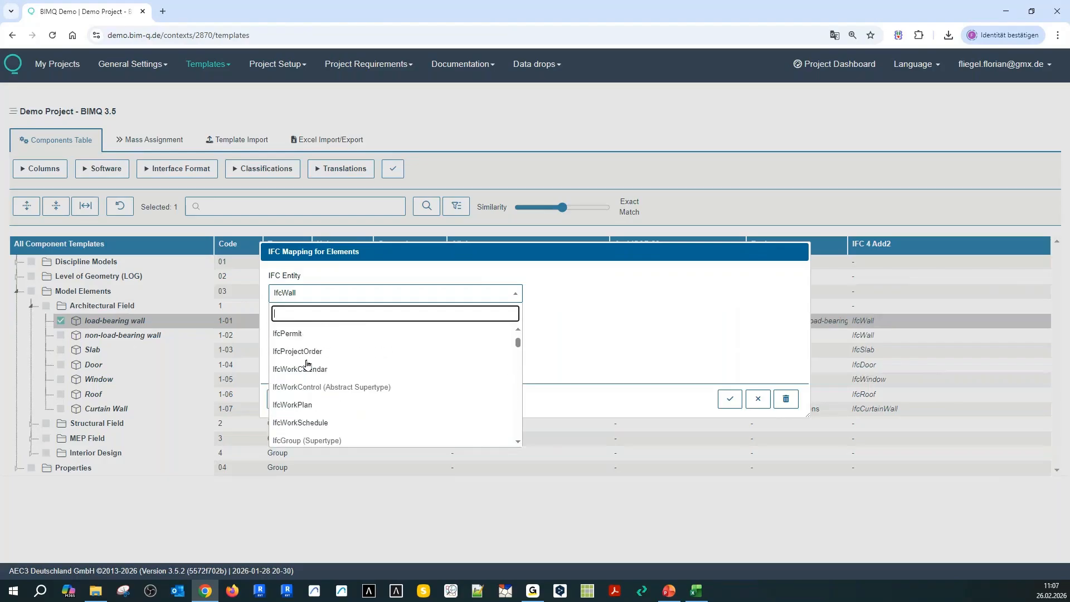
scroll(307, 364, down, 10)
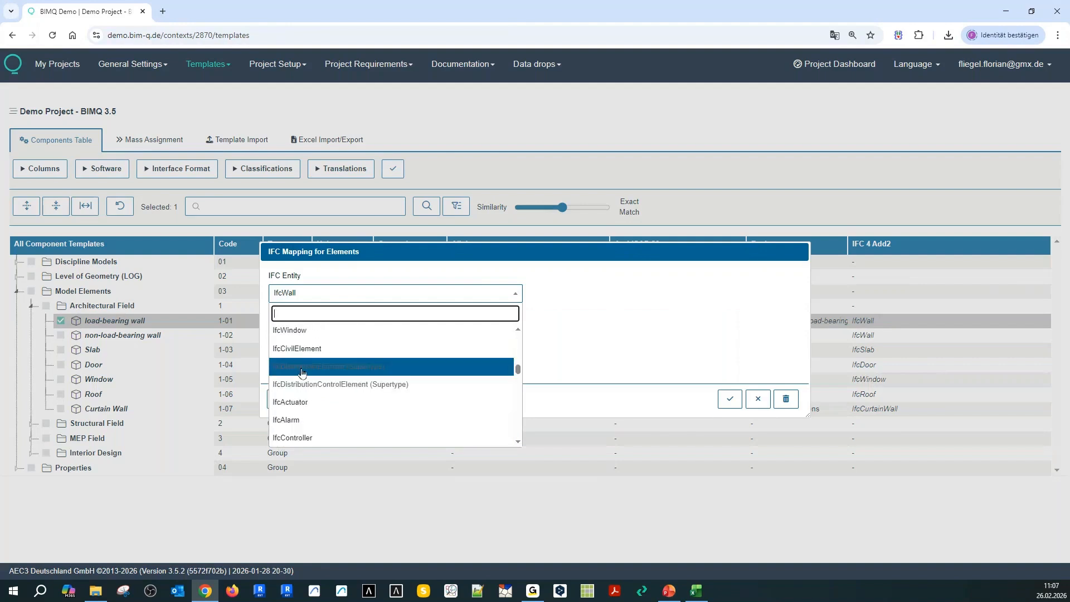
text(wall)
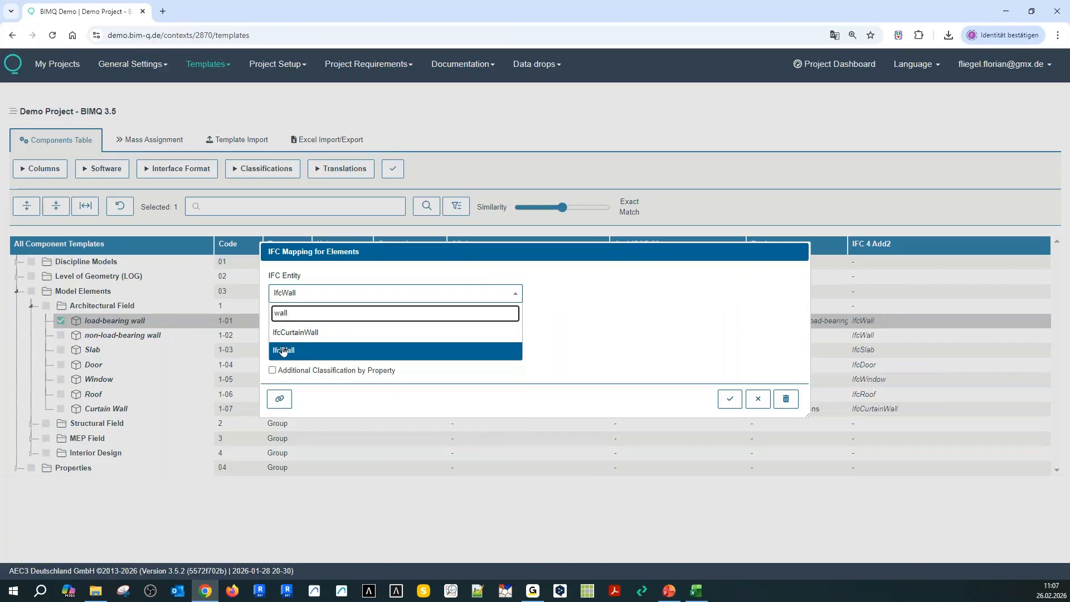
click(283, 351)
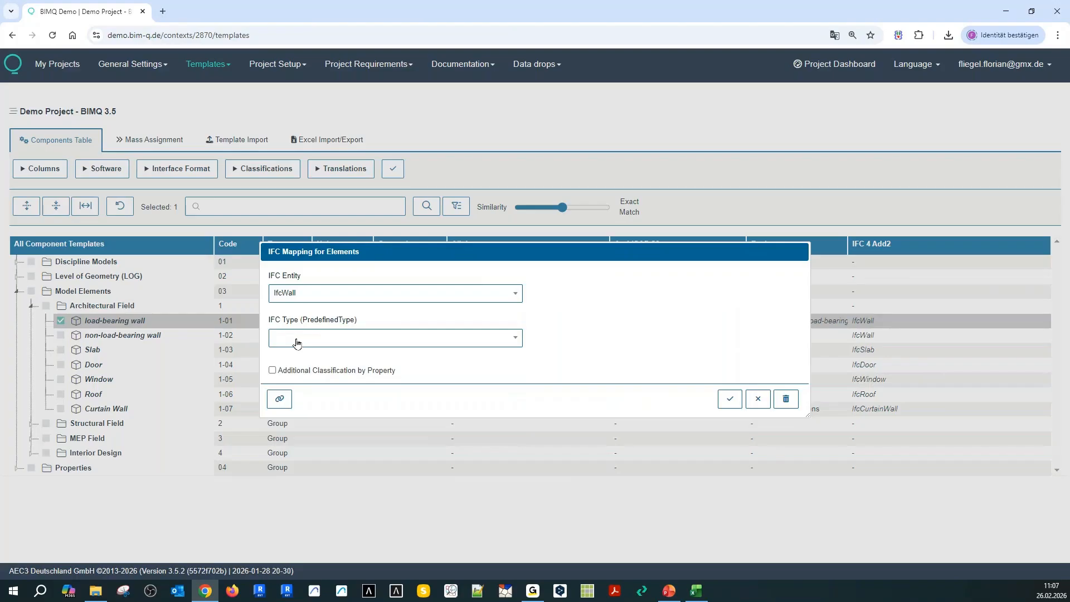
Set the load-bearing wall's IFC predefined type to USERDEFINED with the object type "load-bearing Wall" and apply the mapping
click(296, 341)
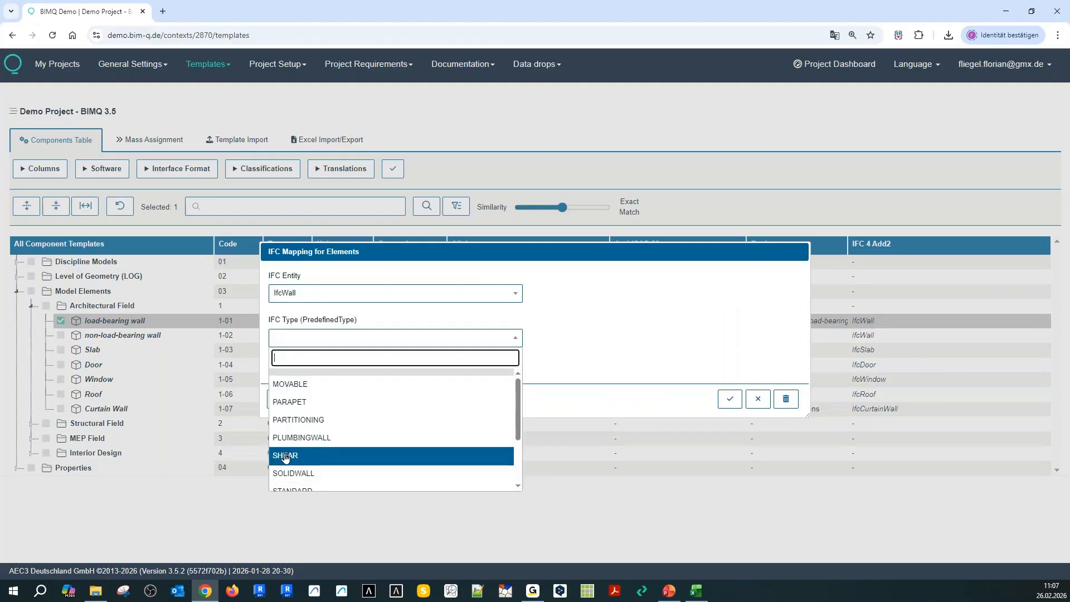
scroll(329, 471, down, 2)
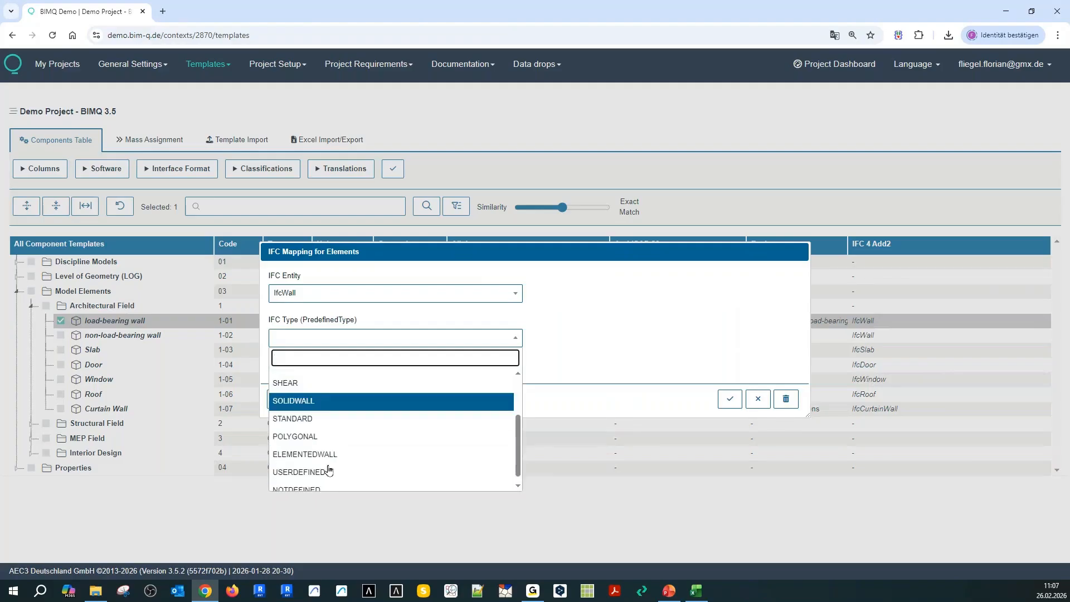
click(288, 472)
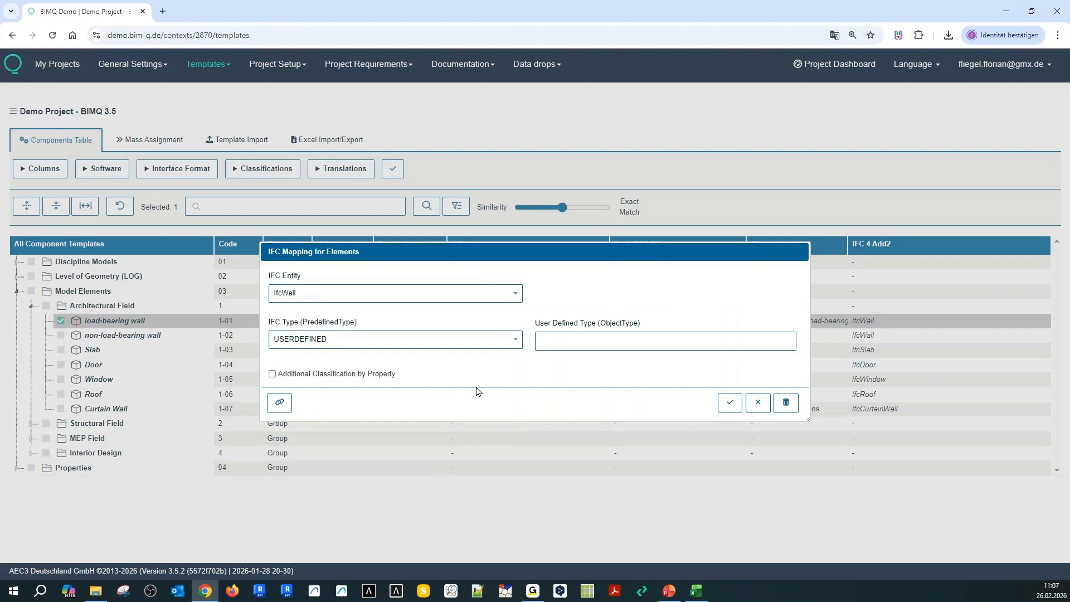
click(574, 341)
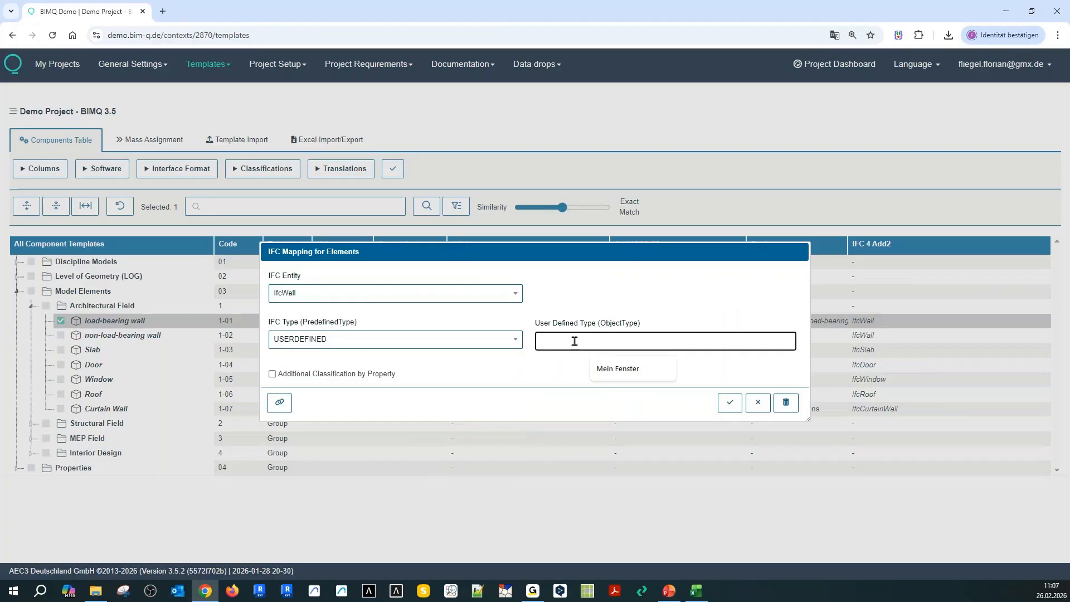
text(load)
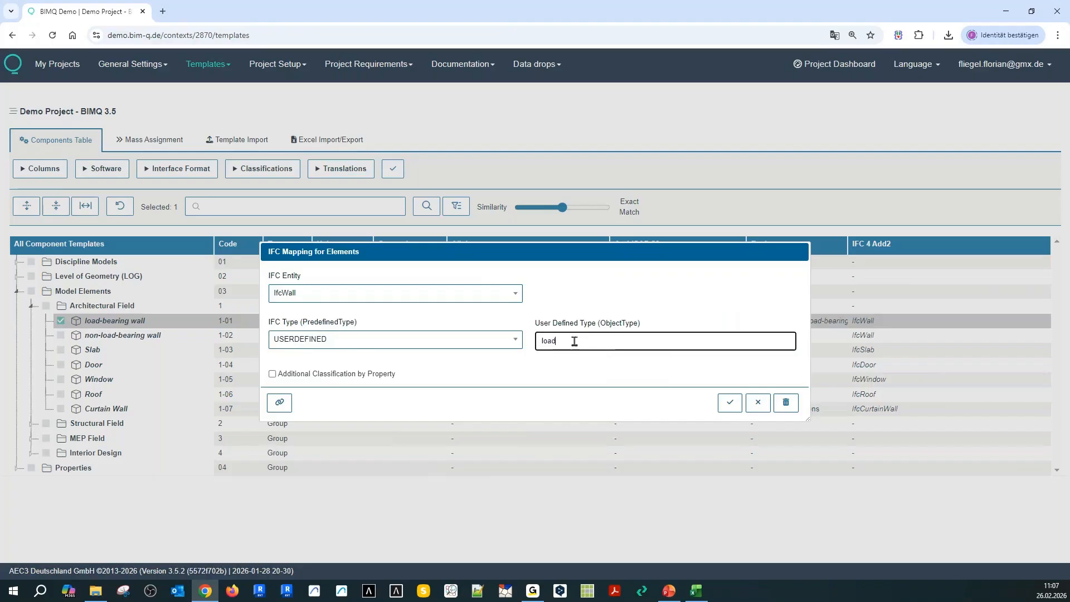
text(- bearing Wall)
click(559, 341)
key(BackSpace)
click(730, 402)
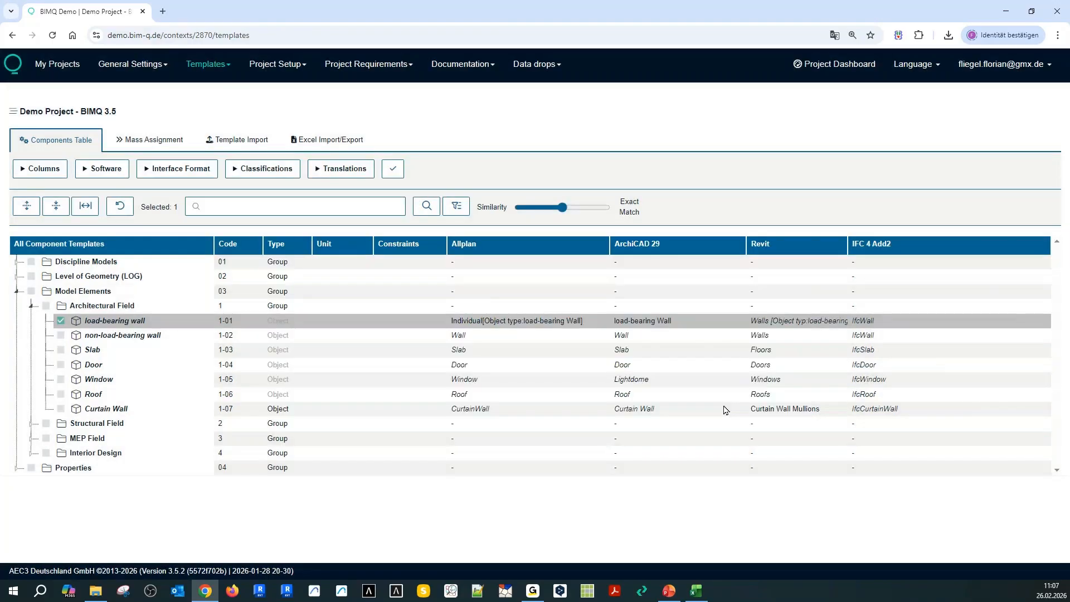
Reopen the load-bearing wall's IFC 4 Add2 mapping, clear its predefined type and apply it
double_click(908, 320)
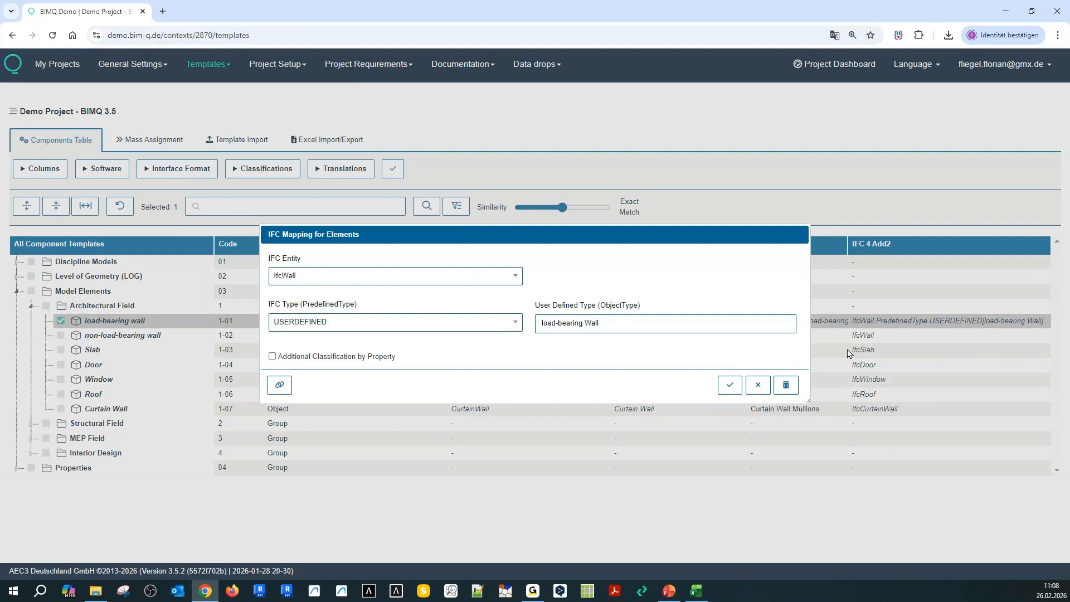
click(439, 325)
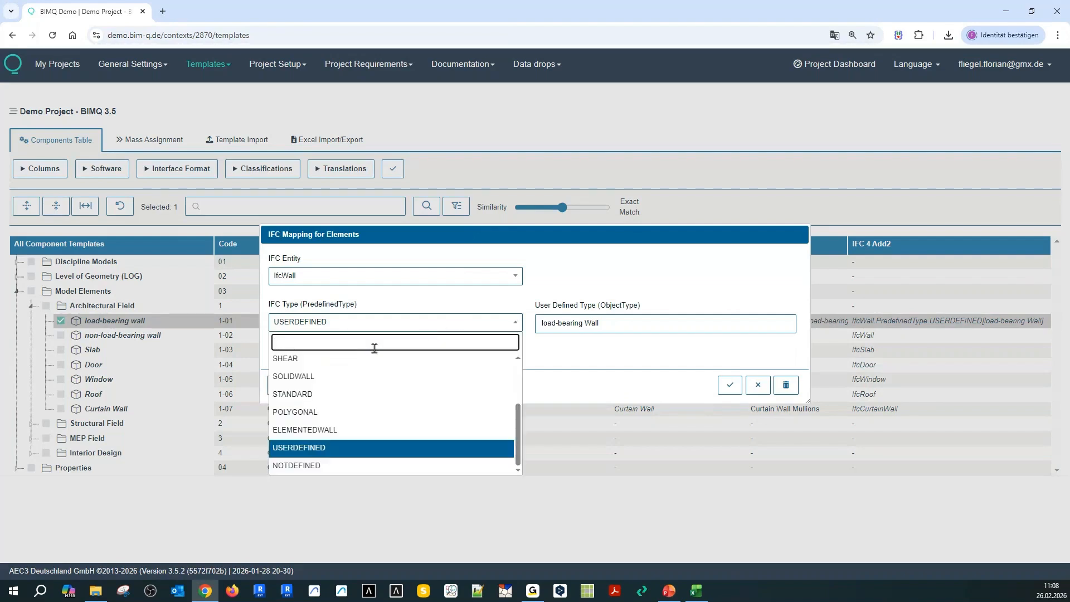
scroll(354, 379, up, 3)
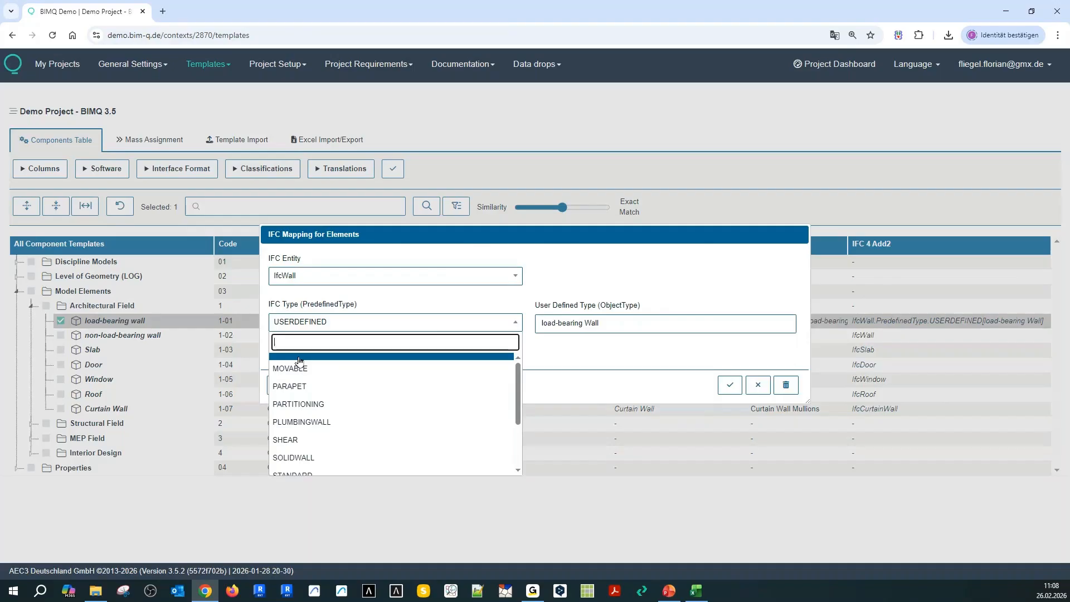
click(299, 359)
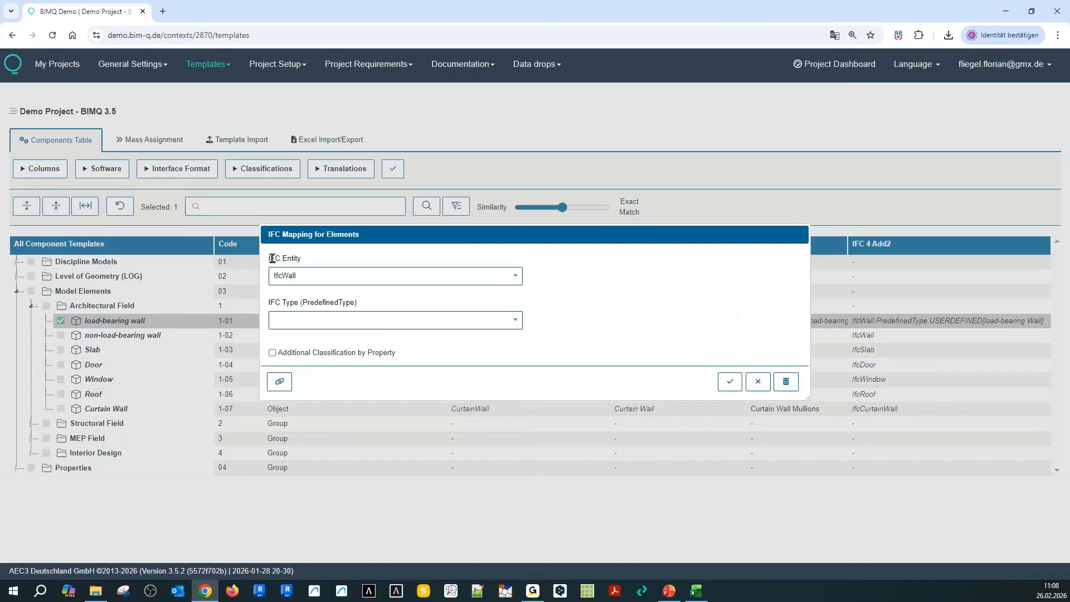
click(729, 381)
Add the non-load-bearing wall to the selection and view the additional property classification fields in the load-bearing wall's IFC mapping
click(61, 335)
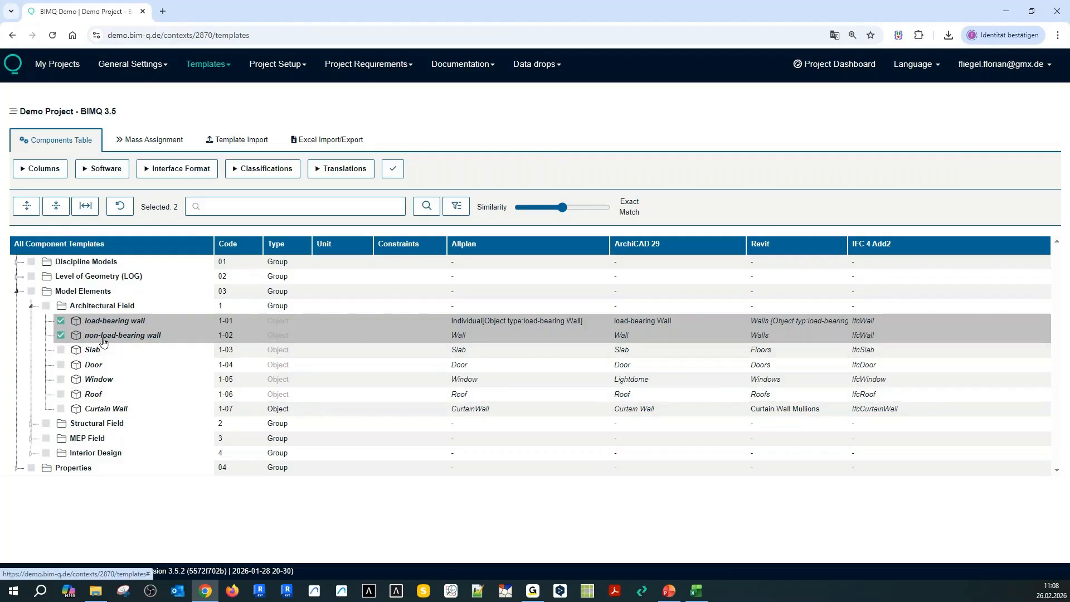
click(857, 328)
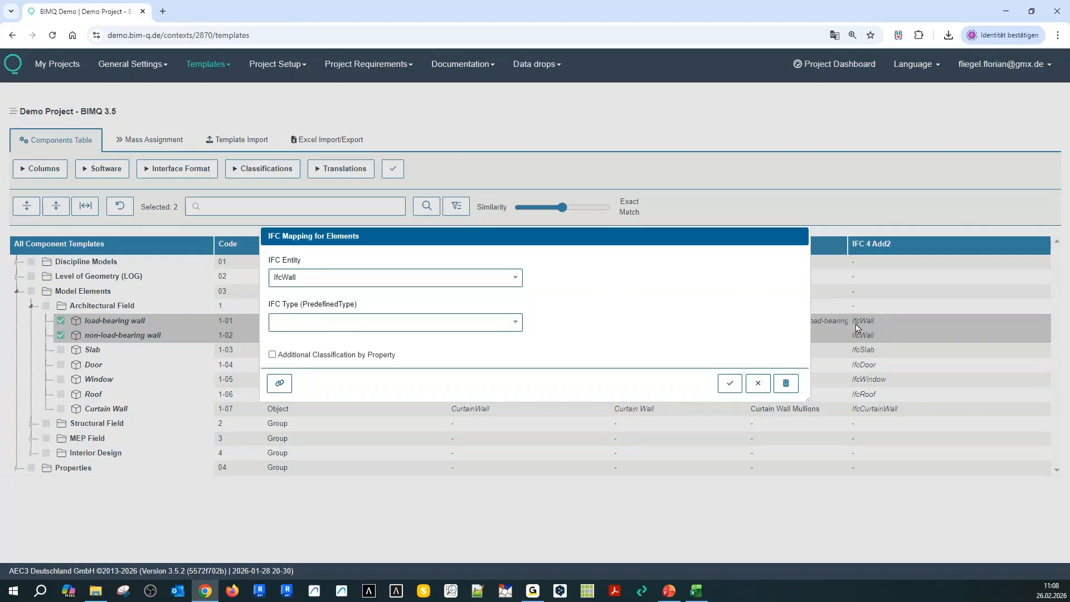
click(272, 355)
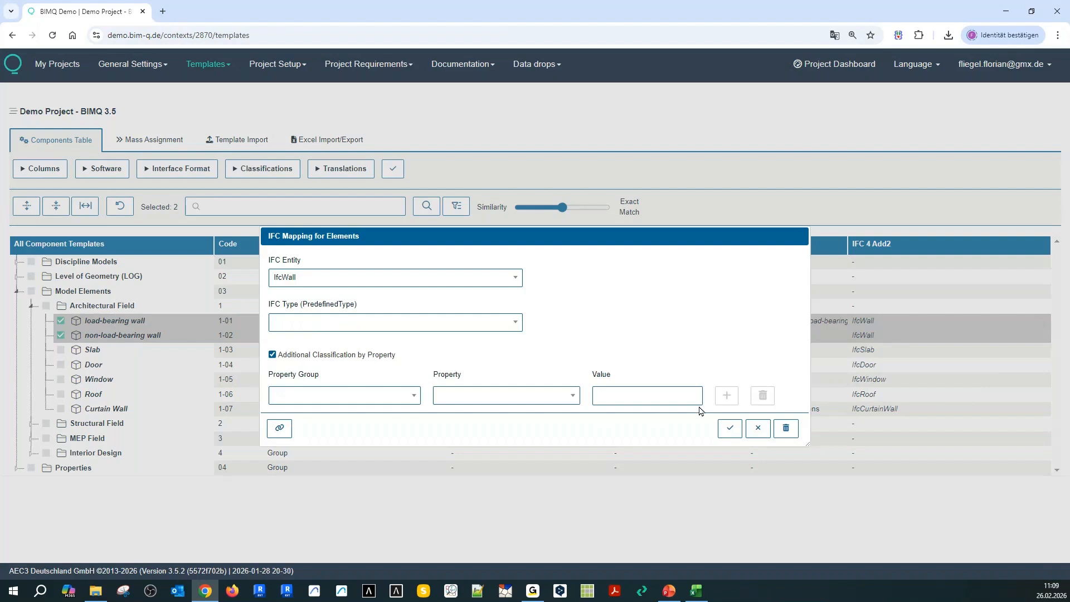
click(757, 427)
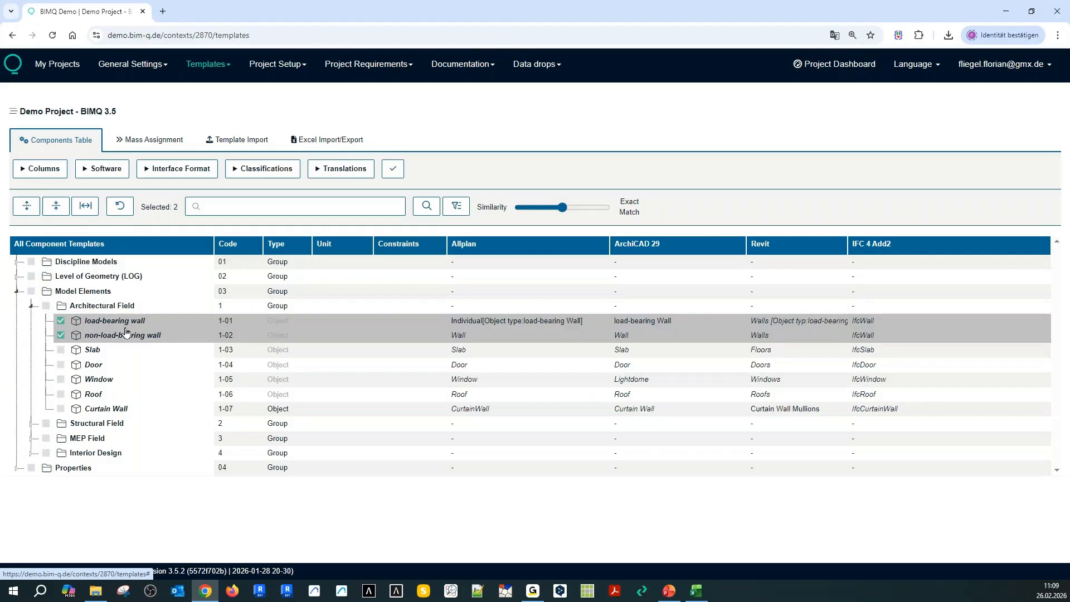
Add a property classification to the load-bearing wall's IFC mapping with Common Properties, Load Bearing and the value True, and apply it
click(871, 321)
click(272, 321)
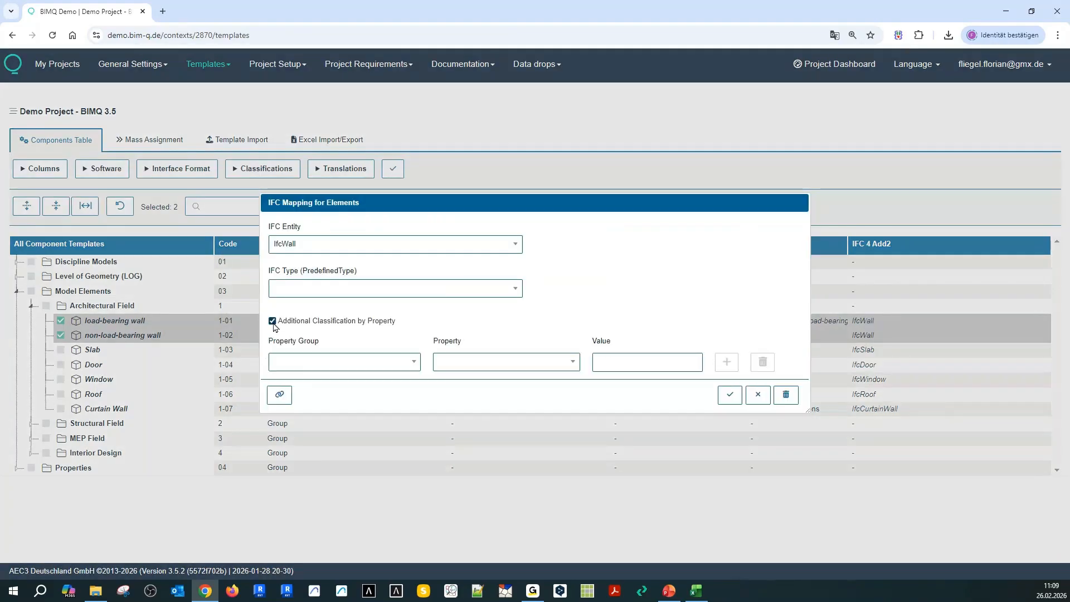
click(300, 366)
click(307, 444)
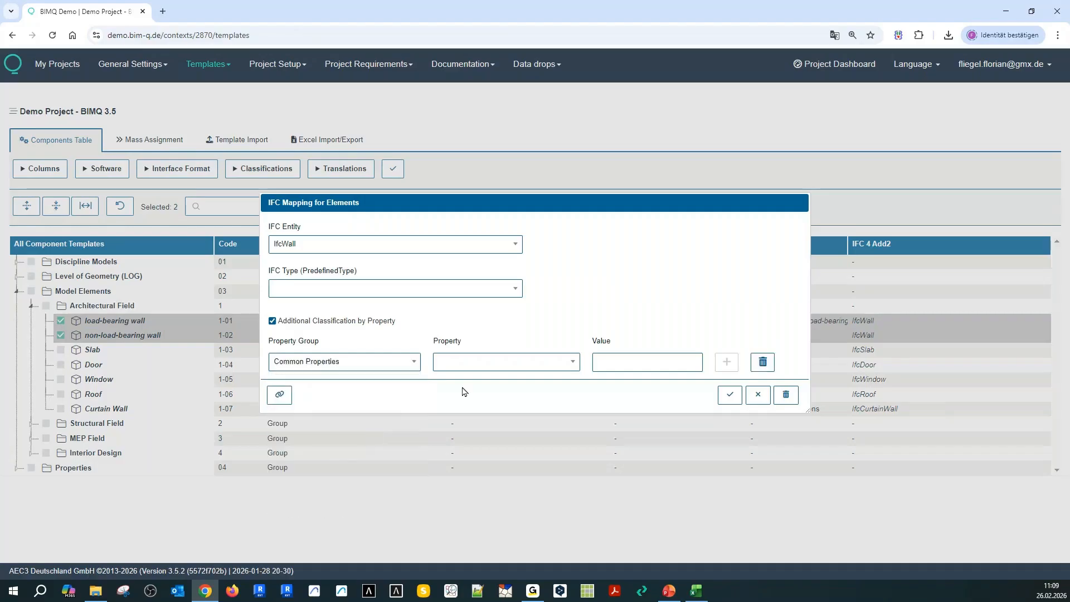
click(466, 363)
scroll(479, 448, down, 2)
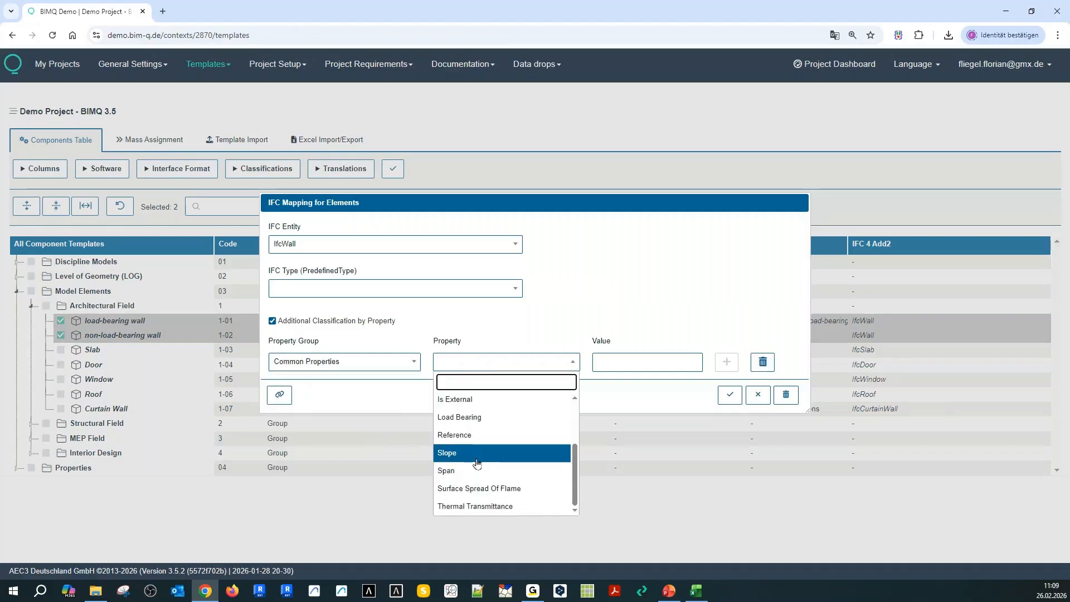
click(474, 417)
click(598, 369)
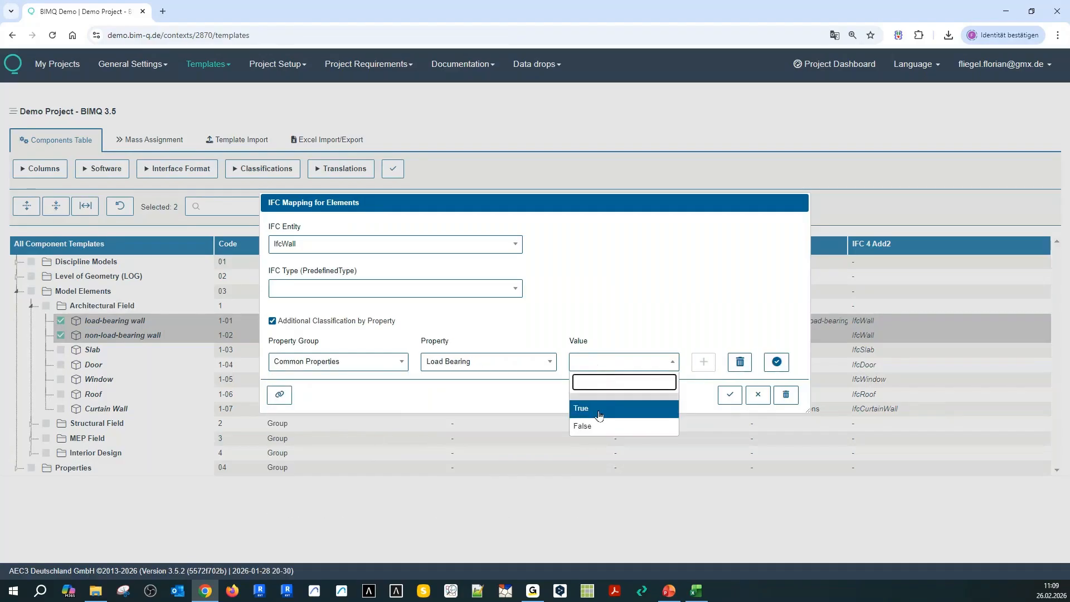
click(596, 412)
click(729, 395)
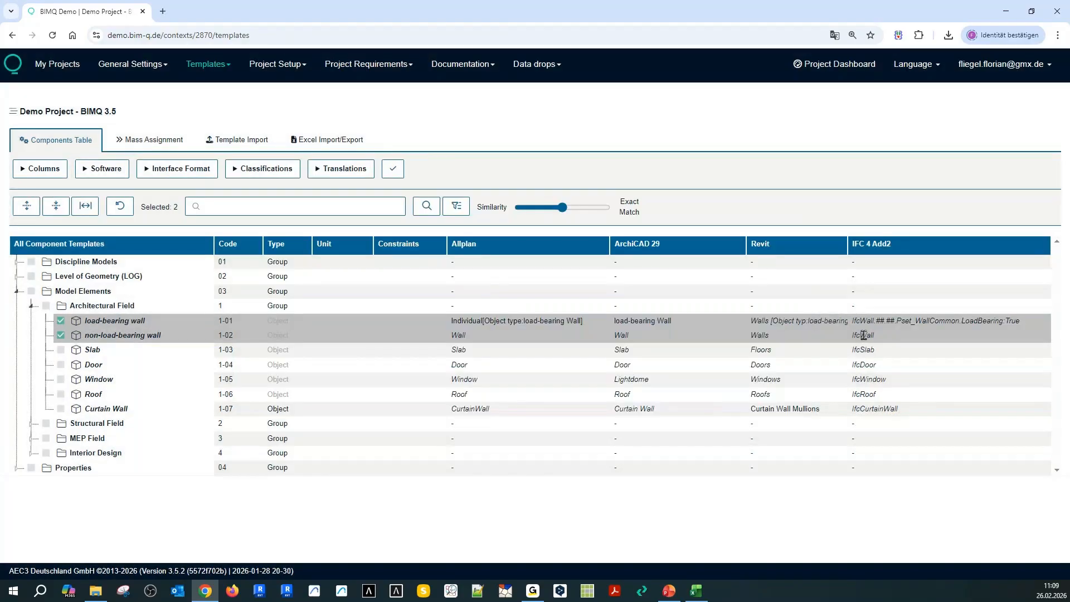
Add a property classification to the non-load-bearing wall's IFC mapping with Common Properties, Load Bearing and the value False, and apply it
click(863, 335)
click(272, 332)
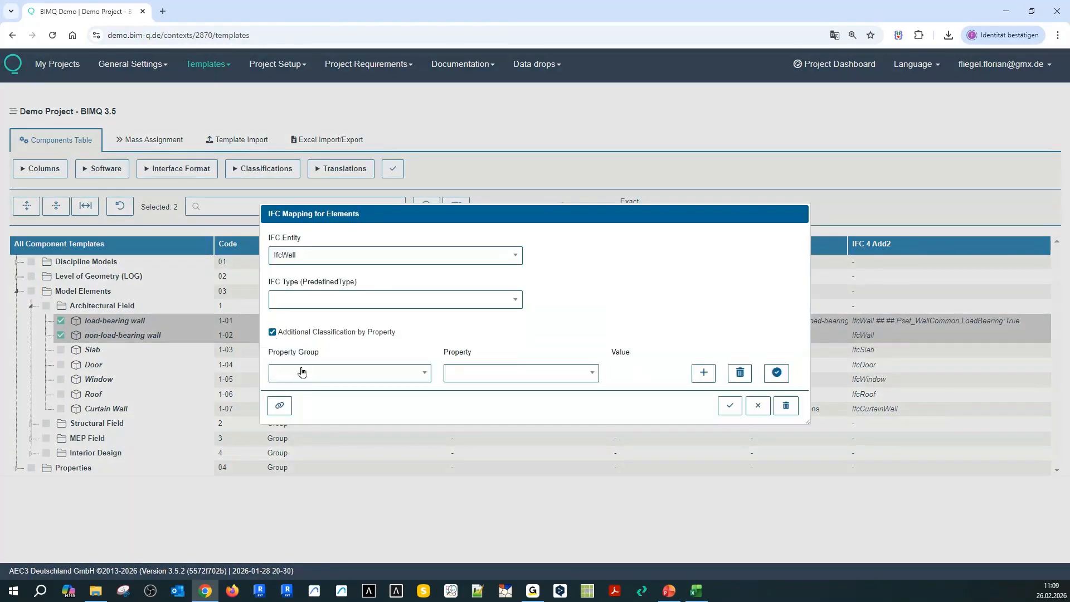
click(301, 372)
click(303, 450)
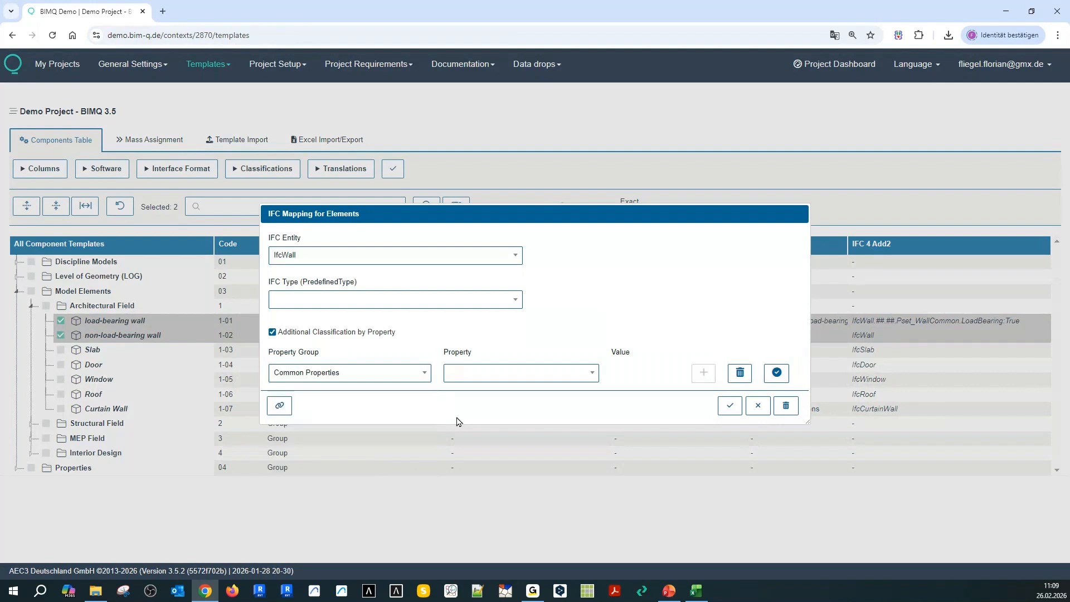
click(510, 373)
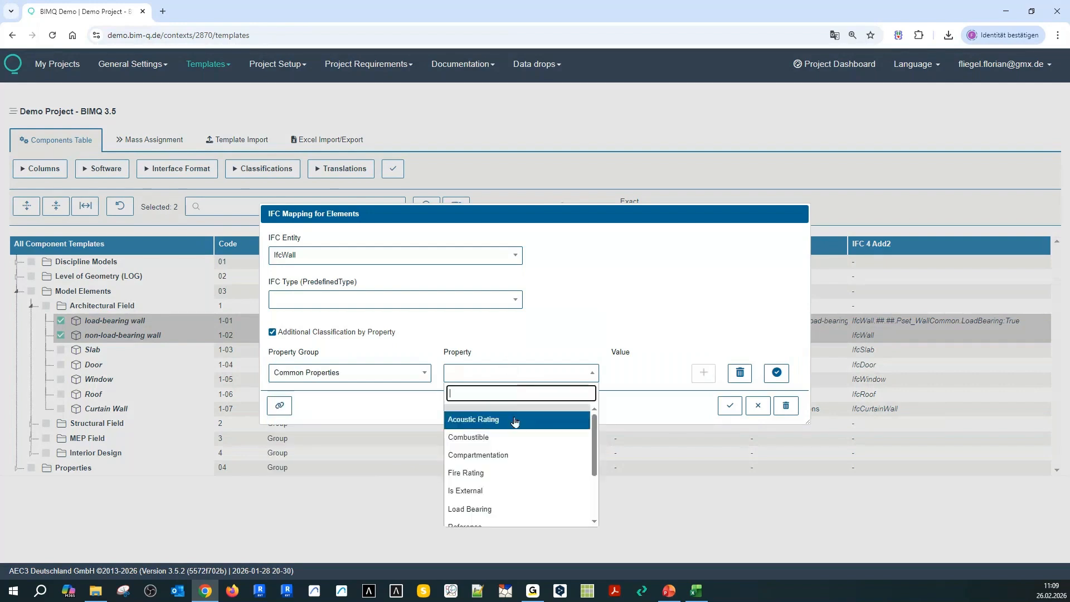
click(502, 508)
click(630, 373)
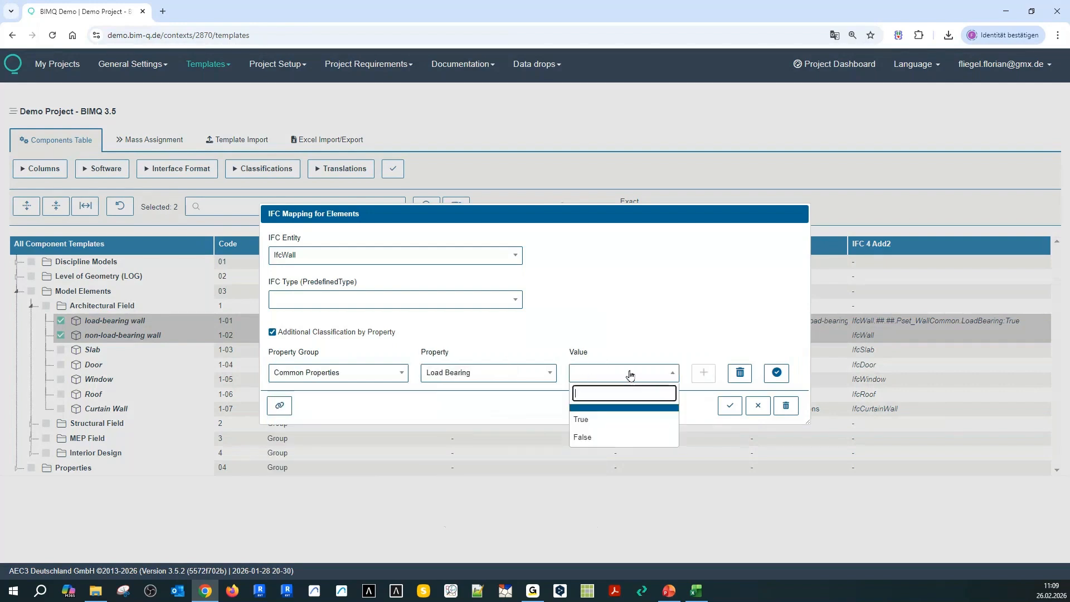
click(604, 437)
click(728, 405)
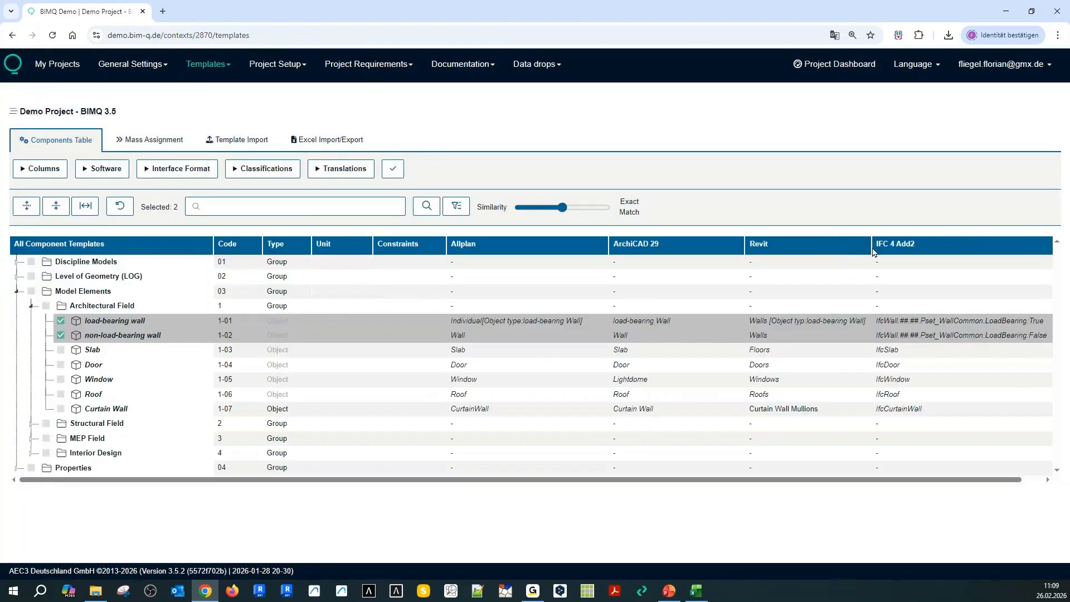
Narrow the Revit column, widen the IFC 4 Add2 column, and collapse the Architectural Field and Model Elements groups
drag(873, 252, 839, 254)
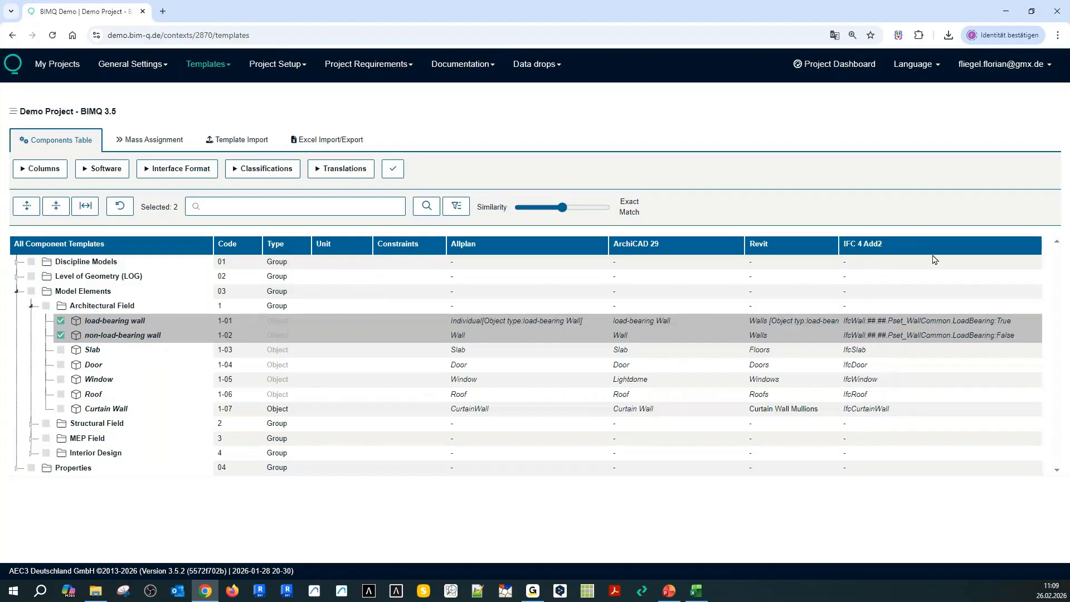
drag(1040, 249, 1051, 252)
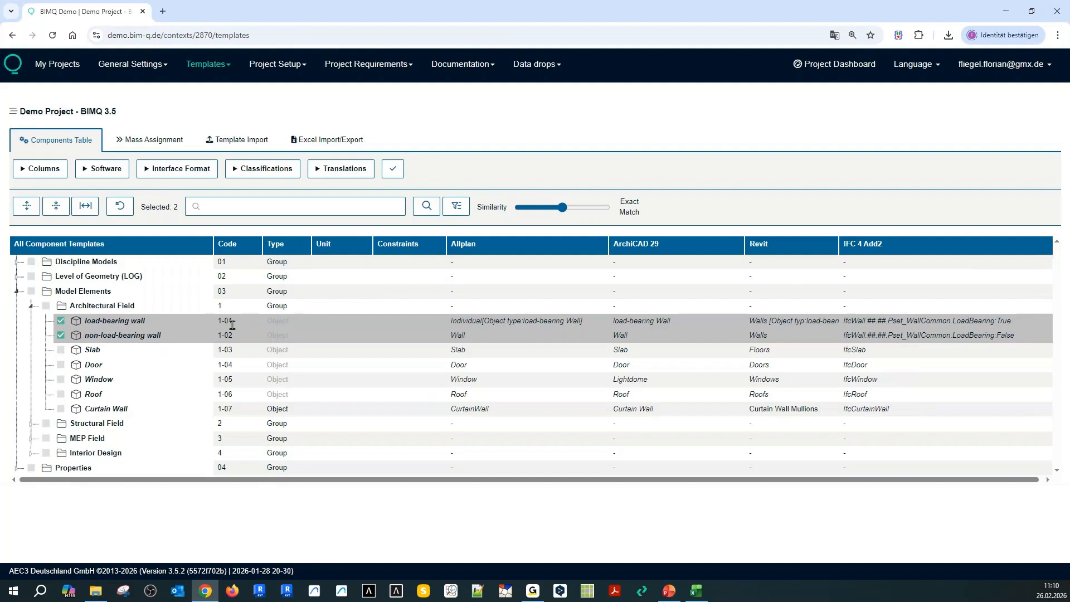
click(31, 305)
click(17, 291)
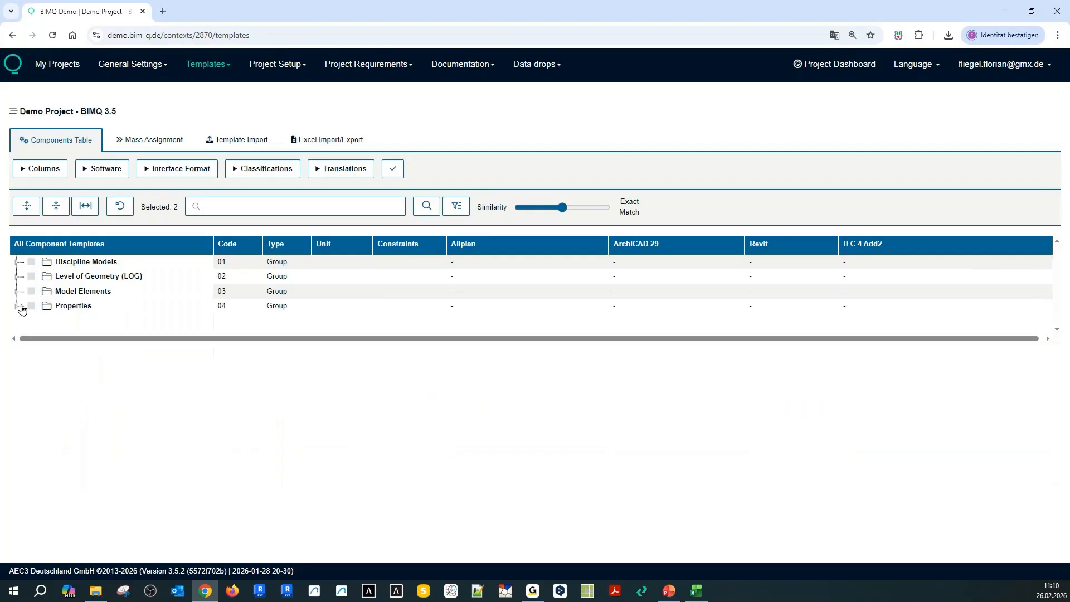
Expand the Properties and Common Properties groups and leave only Fire Rating selected among the common properties
click(17, 307)
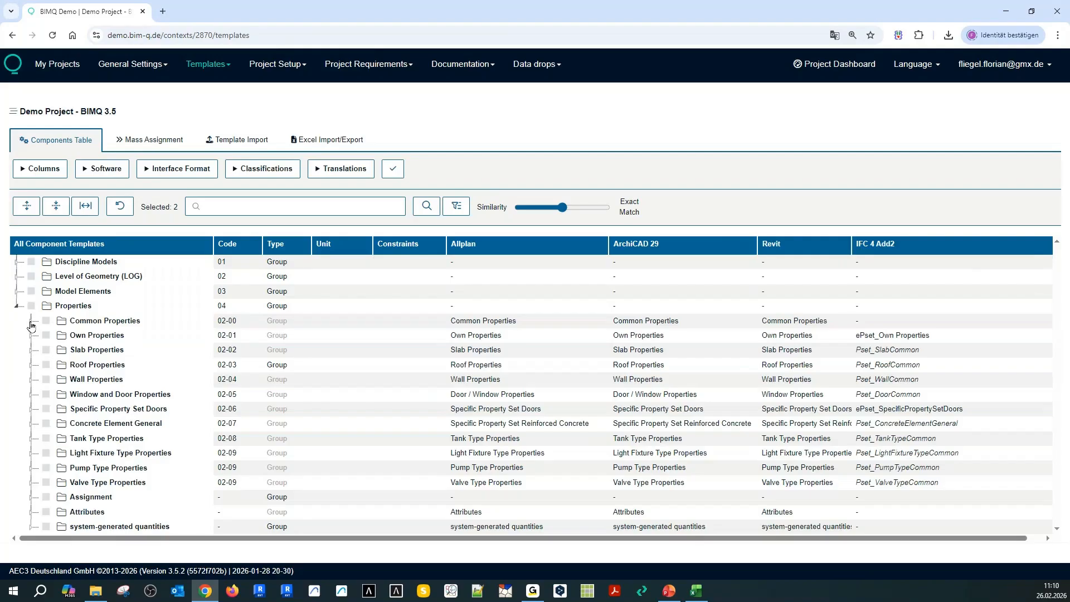
click(30, 322)
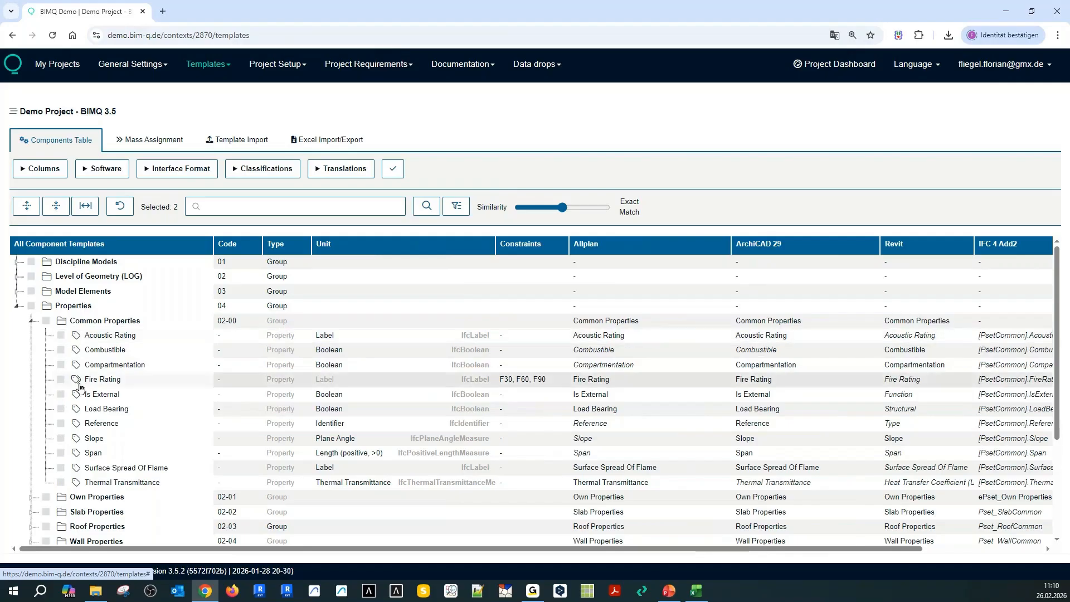
click(61, 394)
click(62, 410)
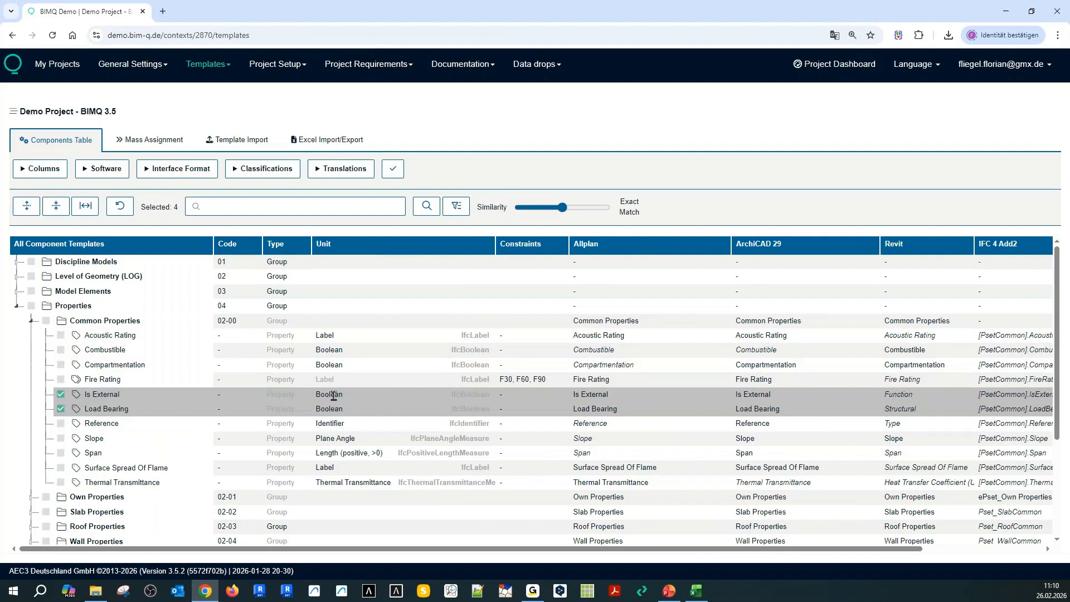
click(61, 380)
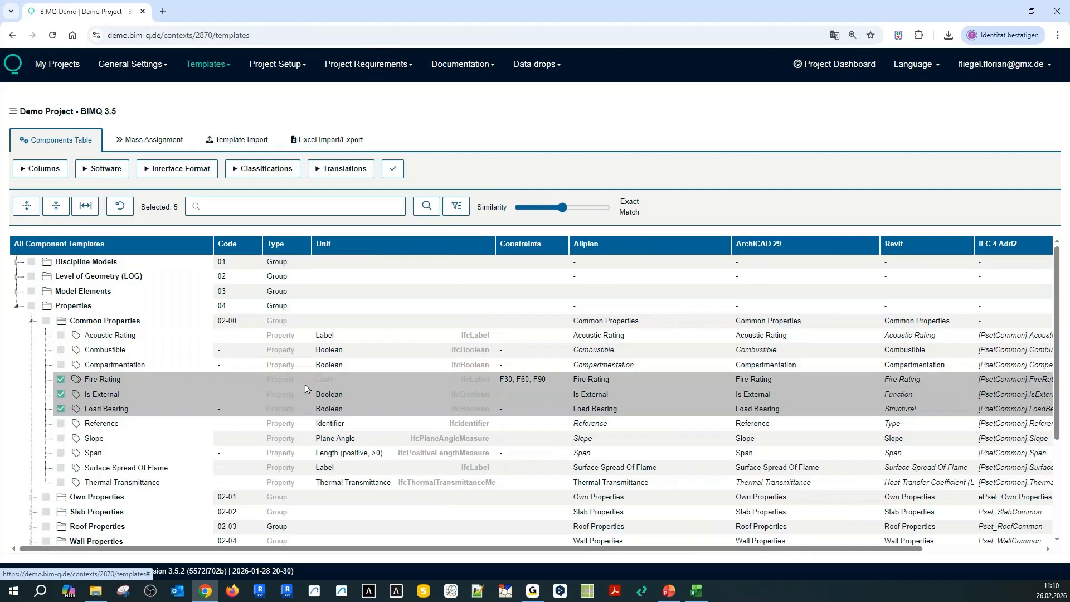
click(61, 394)
click(60, 409)
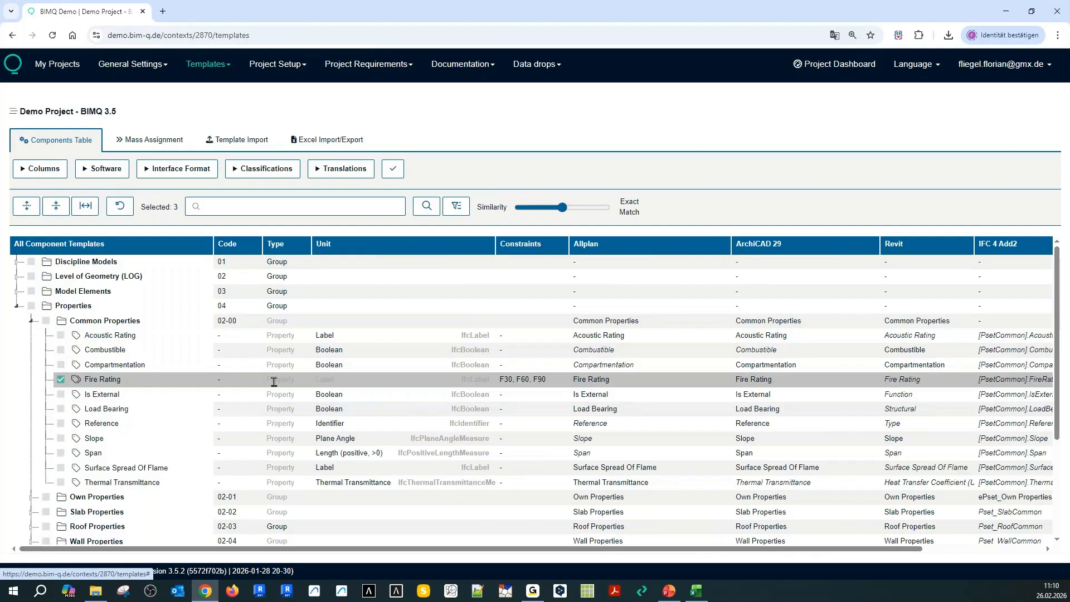
Check the enumeration constraints of the Fire Rating property and narrow the Unit and Allplan columns
click(510, 382)
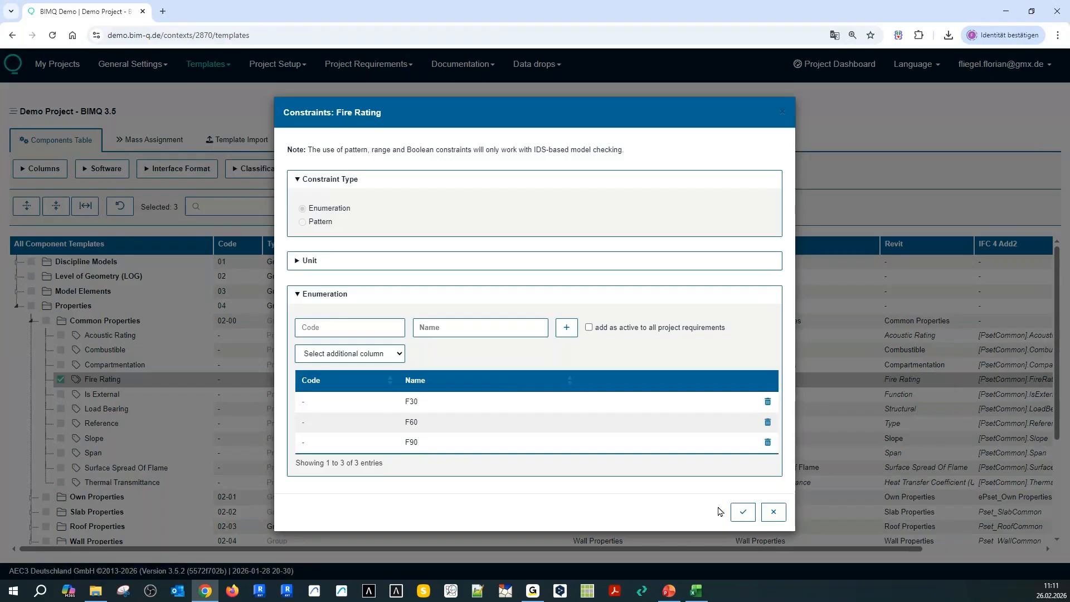
click(750, 517)
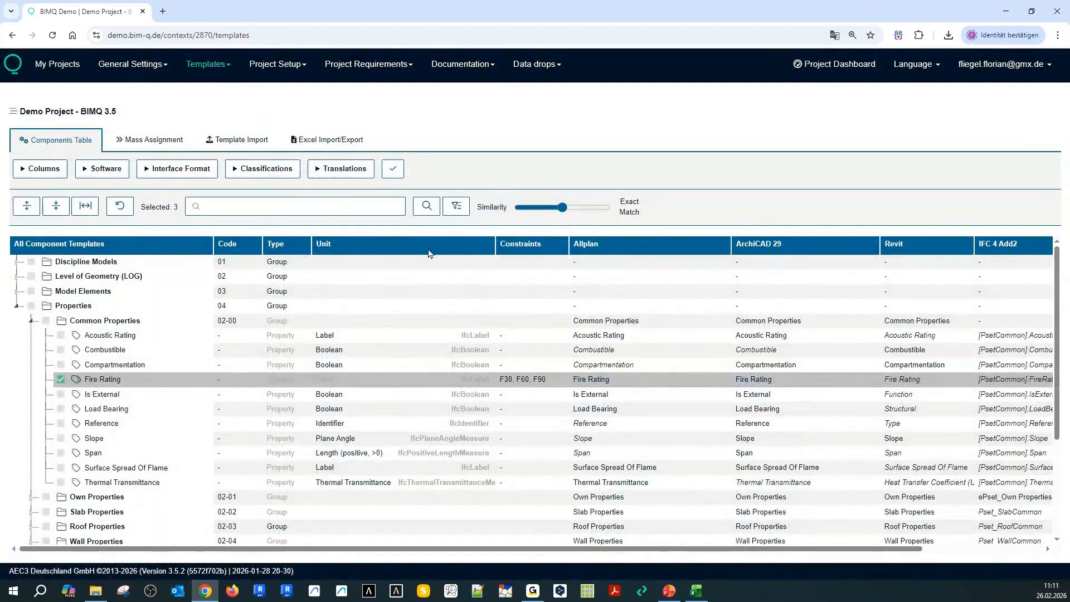
drag(496, 245, 425, 246)
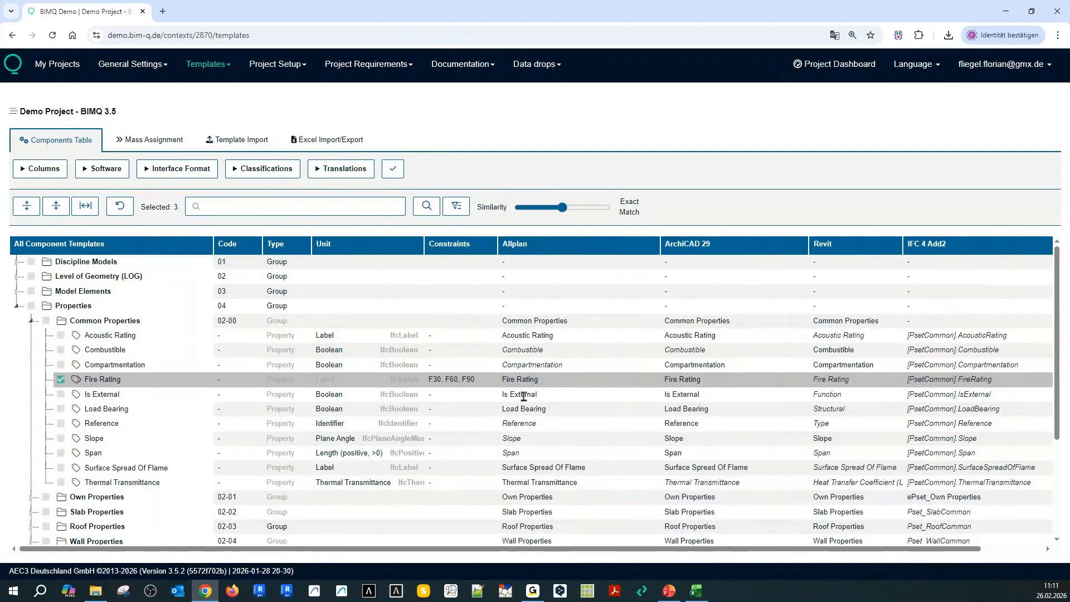
drag(659, 239, 626, 243)
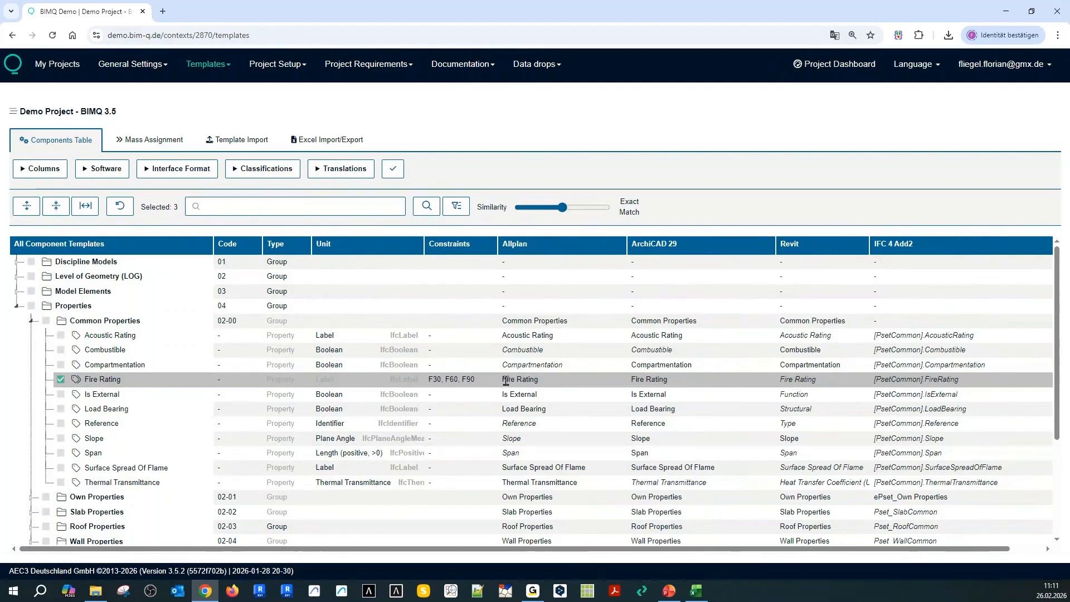
Examine the Revit mappings of Fire Rating and Combustible, including the pick list and the parameter GUID field, and close them without changes
double_click(795, 379)
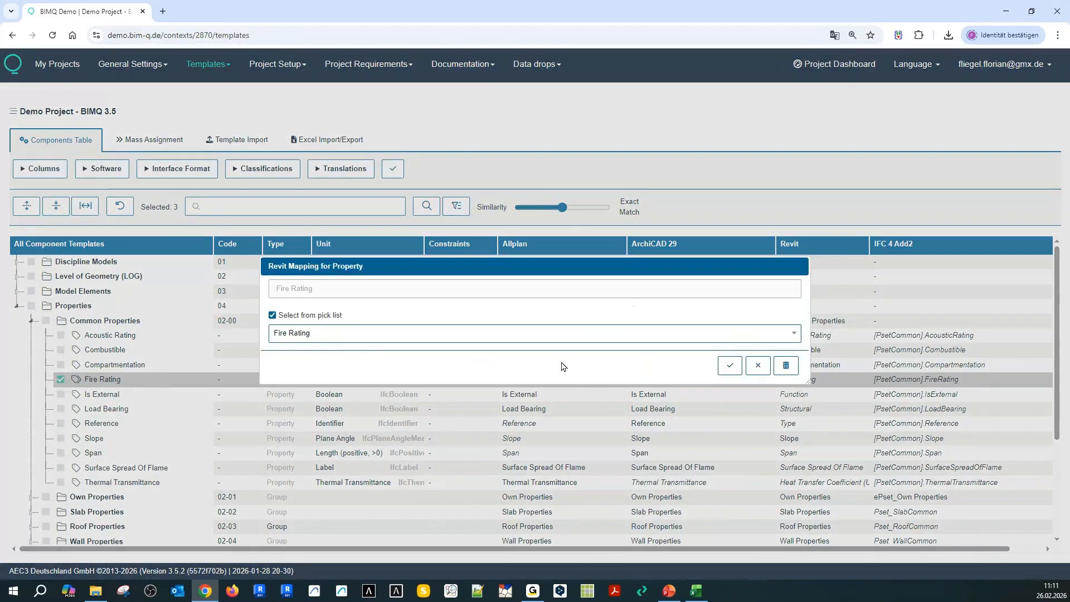
click(313, 337)
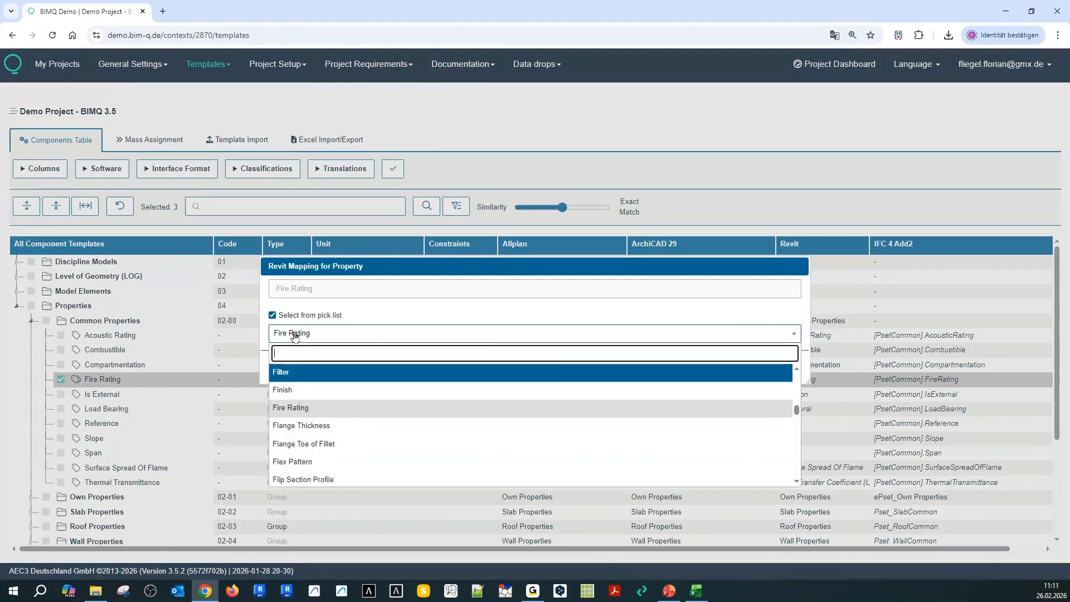
click(680, 336)
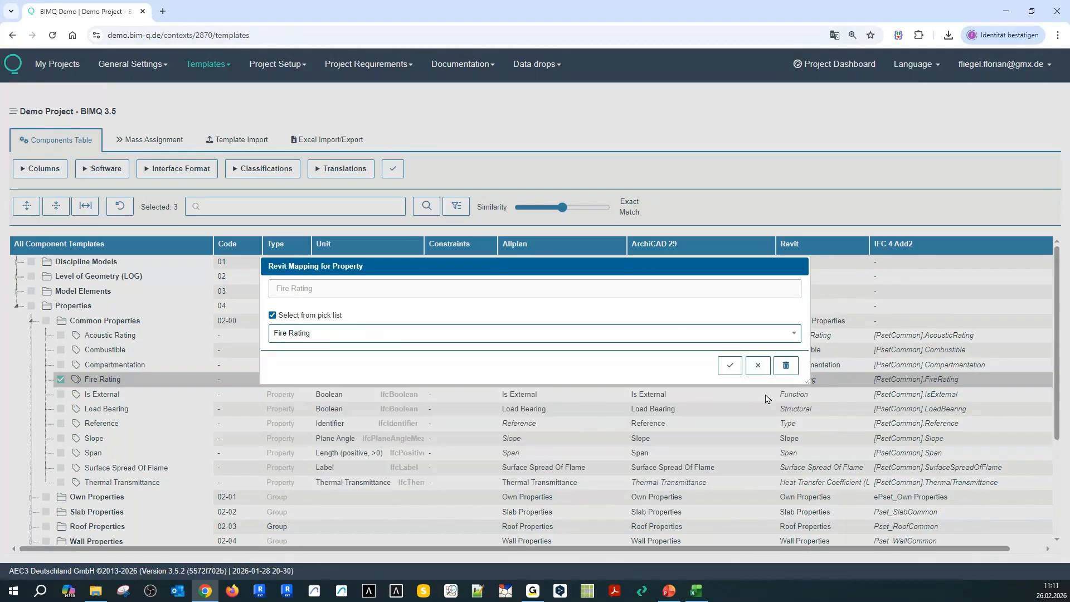
click(757, 365)
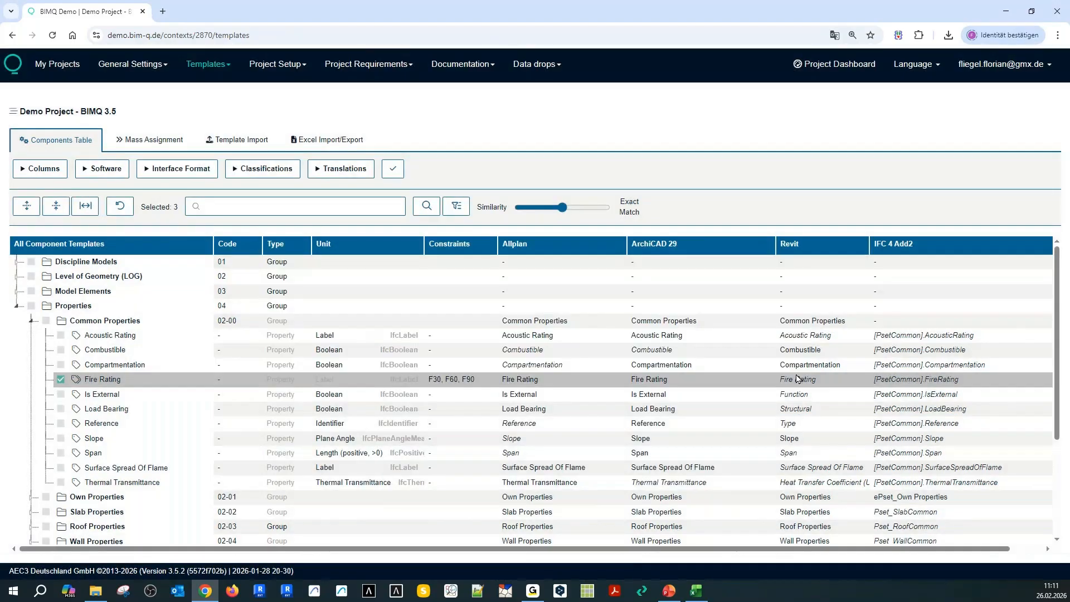
click(797, 351)
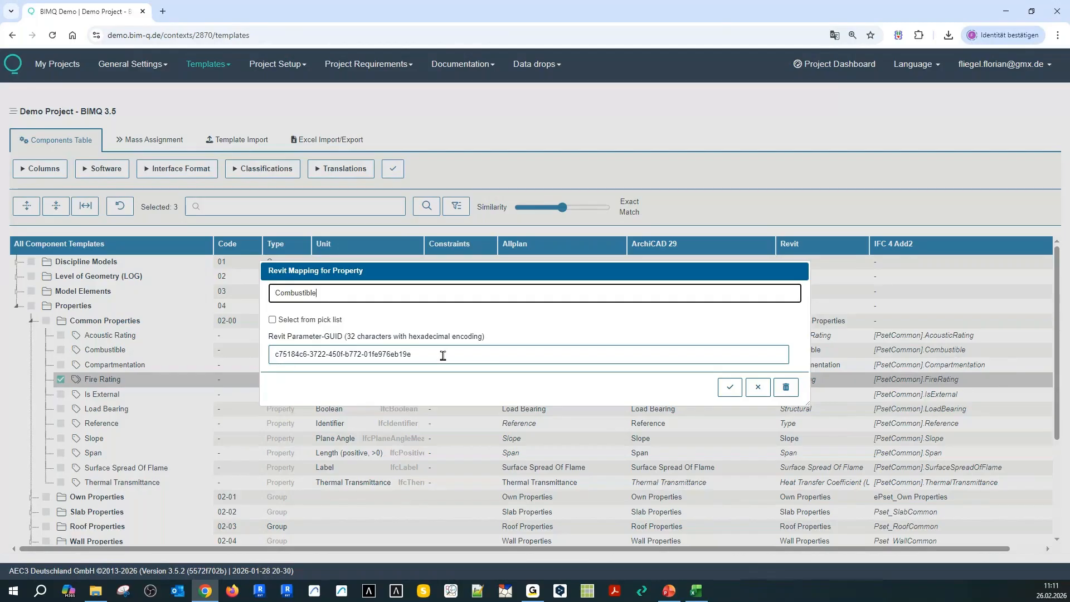
click(758, 387)
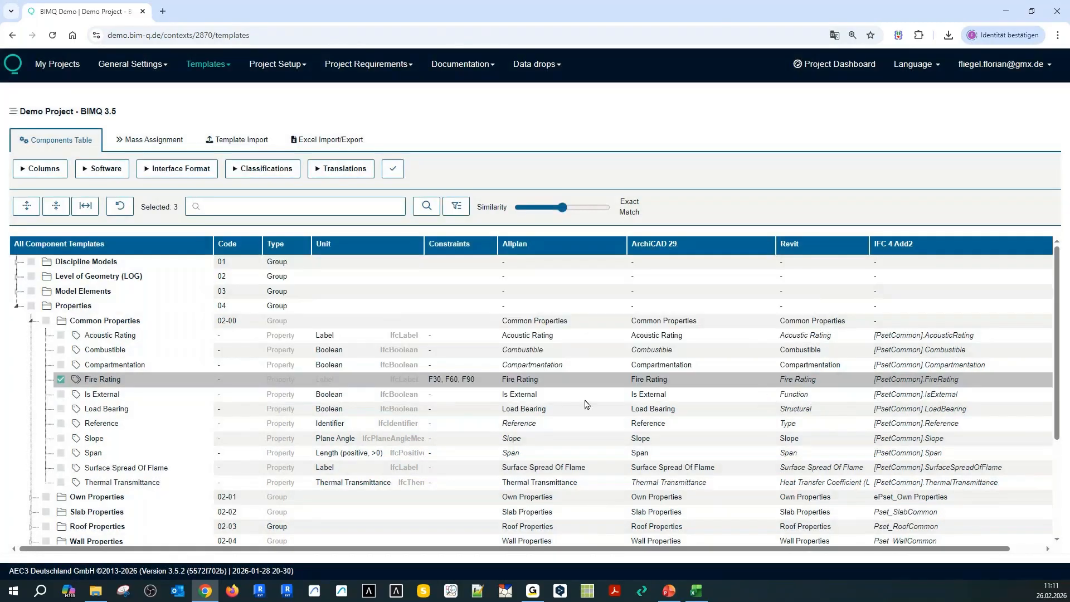
Examine the ArchiCAD 29 mapping of Fire Rating as a pick list and as free text, and discard the changes
double_click(649, 380)
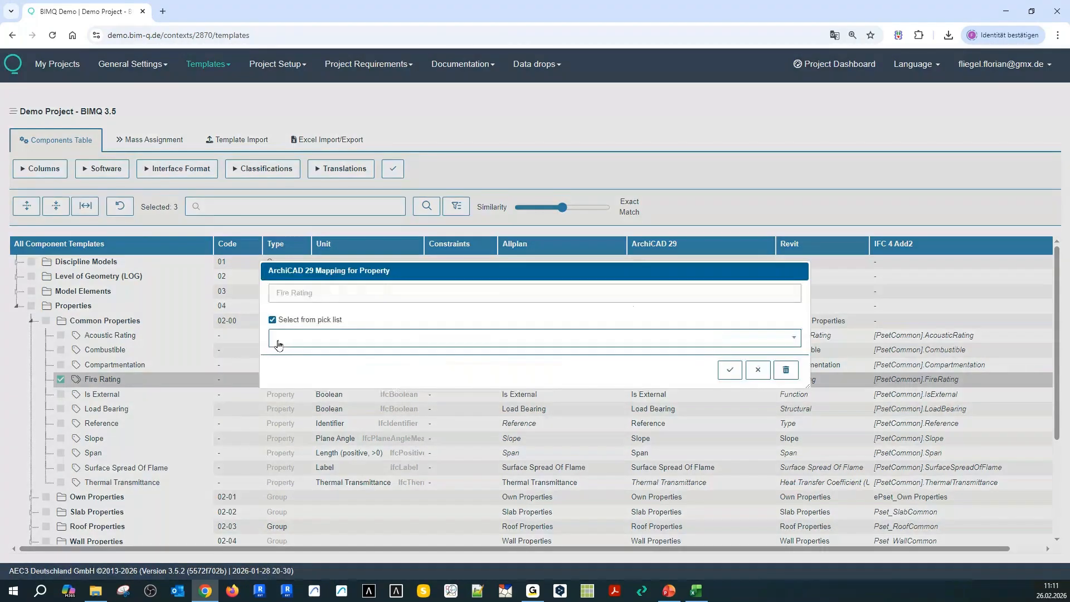
click(280, 341)
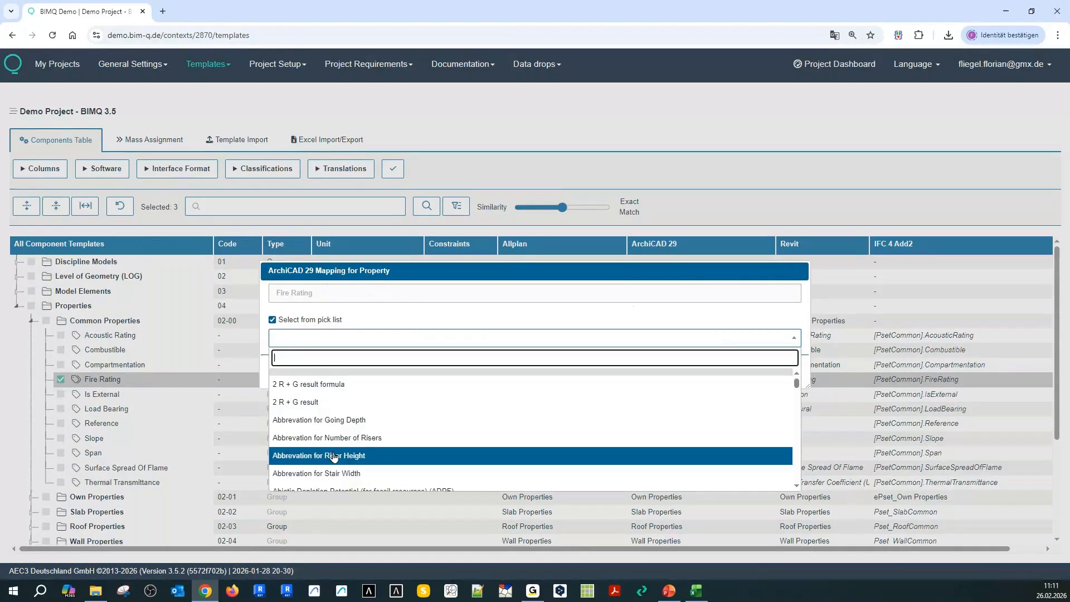
scroll(339, 454, down, 3)
click(283, 334)
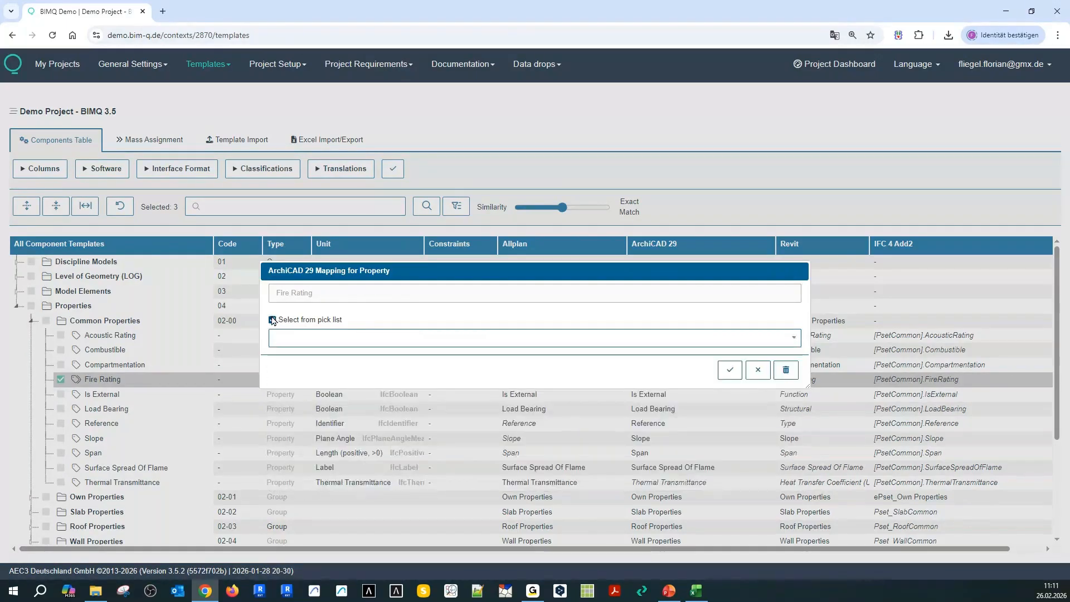
click(272, 319)
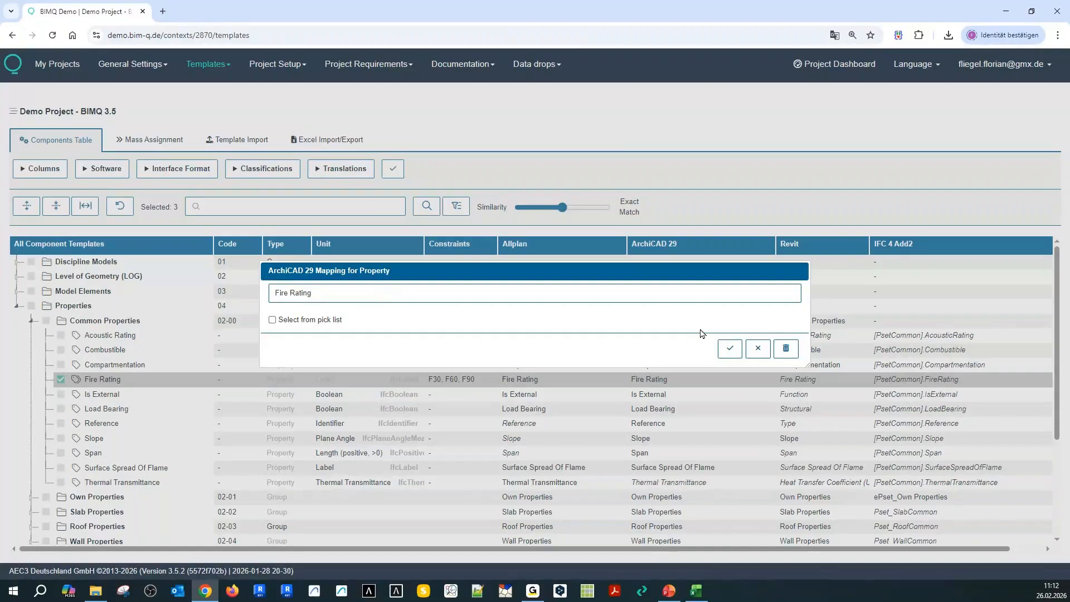
click(758, 348)
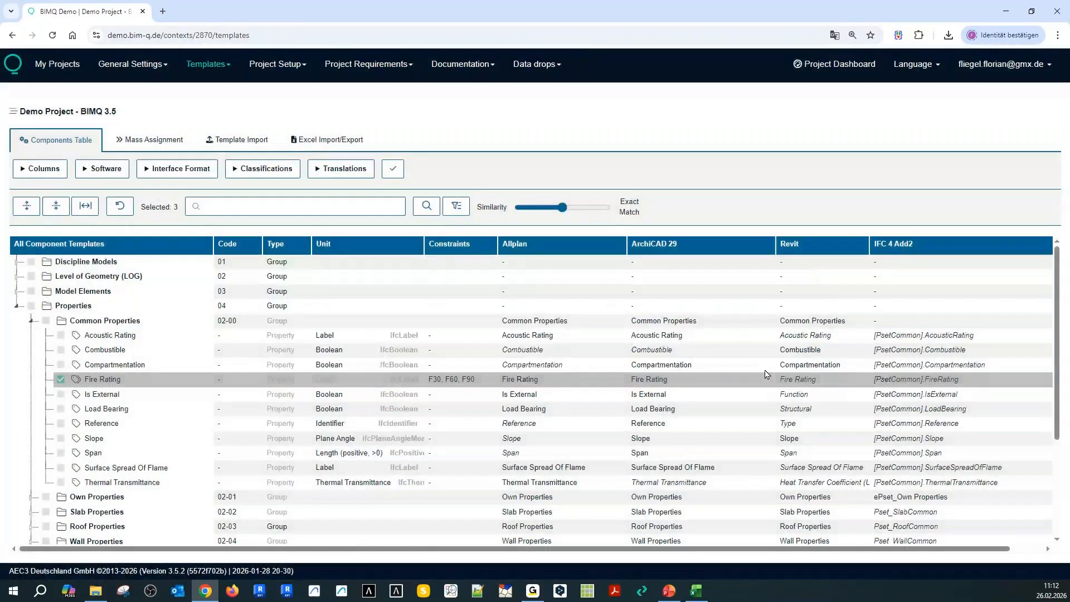
Examine the mapping types and the user-defined option in the IFC 4 Add2 mapping of Acoustic Rating
click(892, 336)
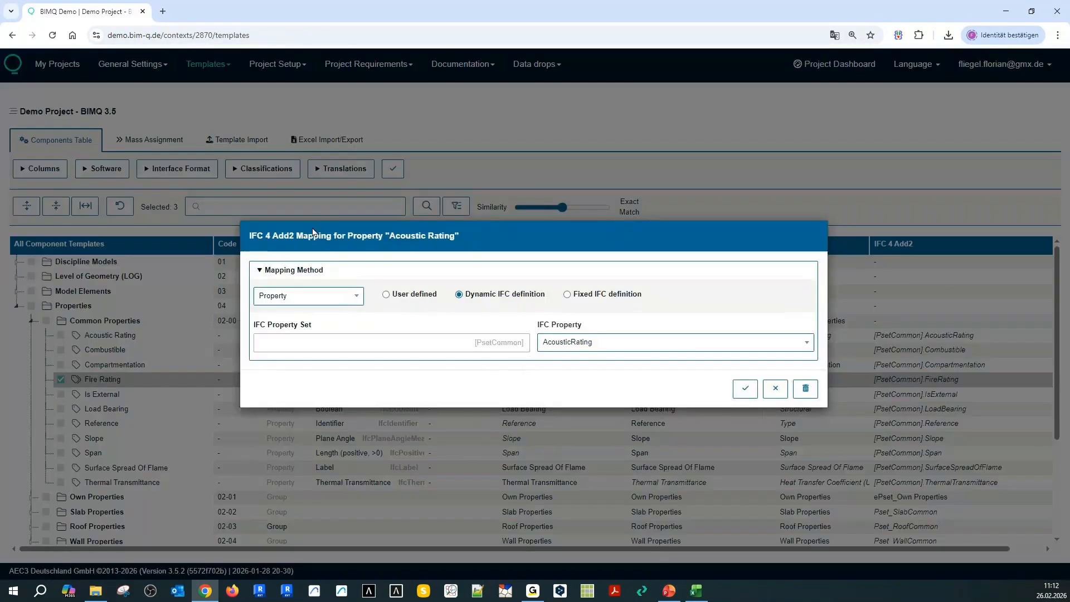
click(274, 295)
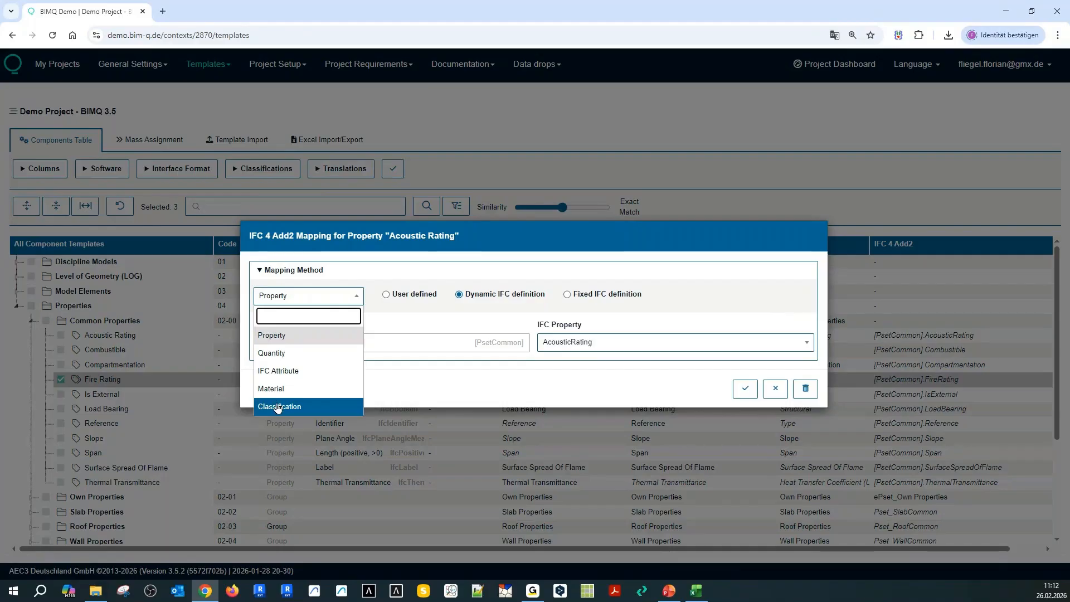
click(284, 339)
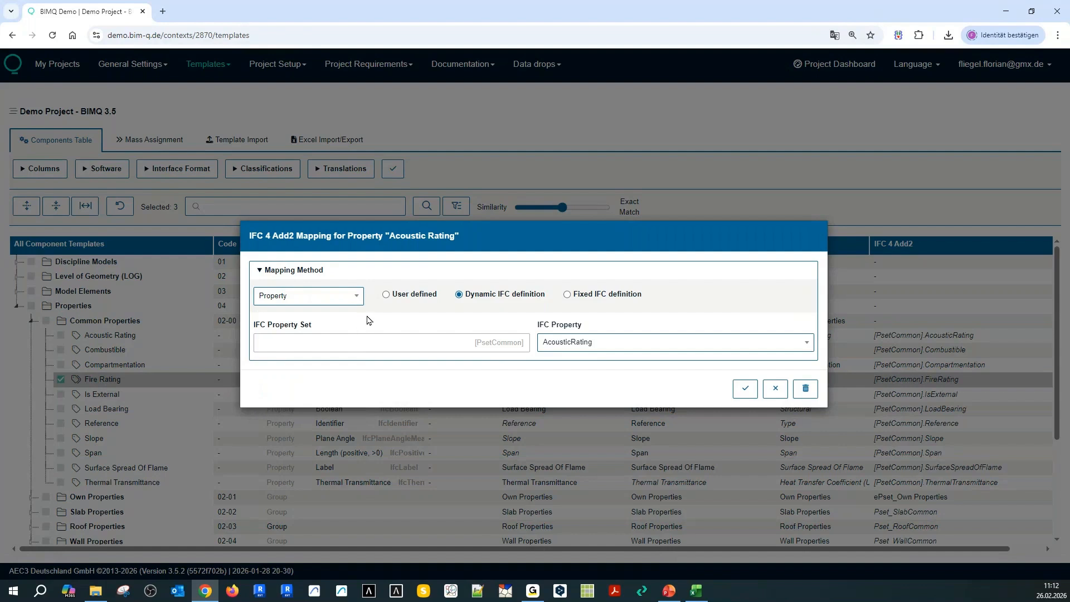
click(386, 295)
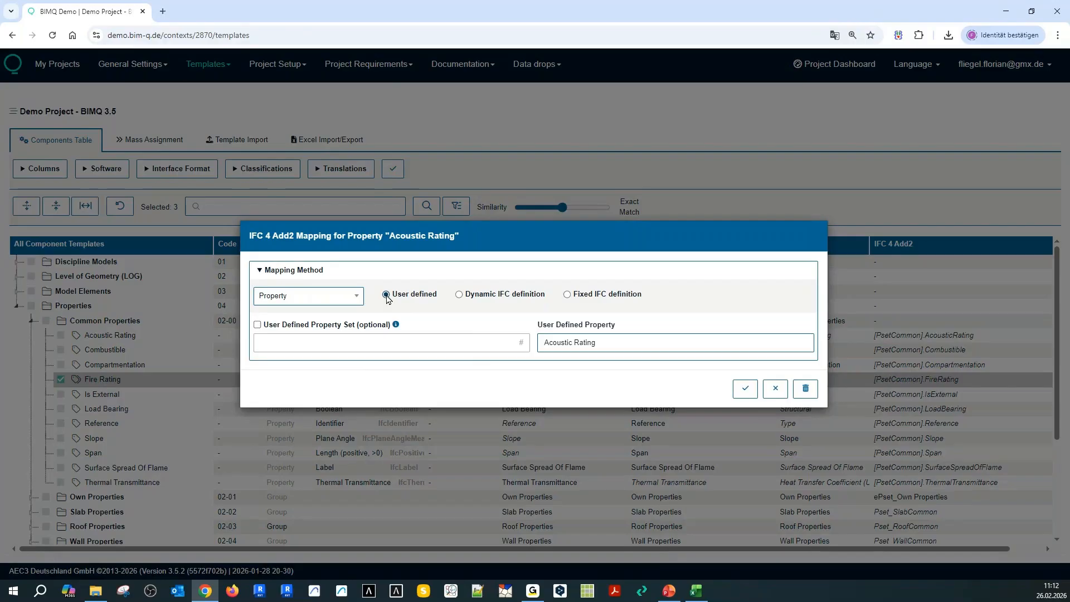
Switch Acoustic Rating's IFC mapping to the dynamic IFC definition with the IFC property IsExternal
click(458, 294)
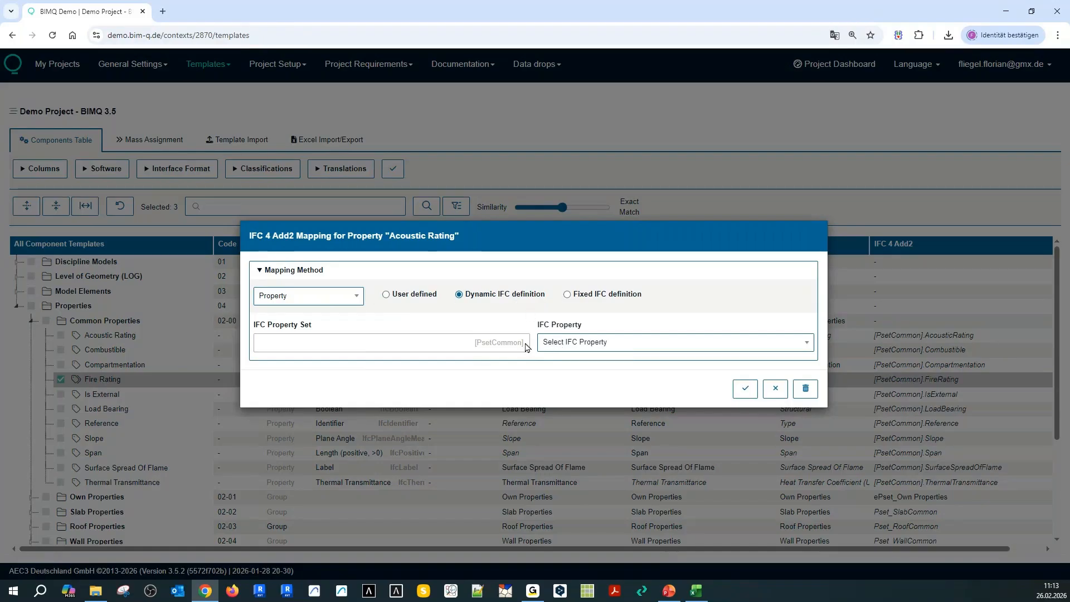
click(543, 343)
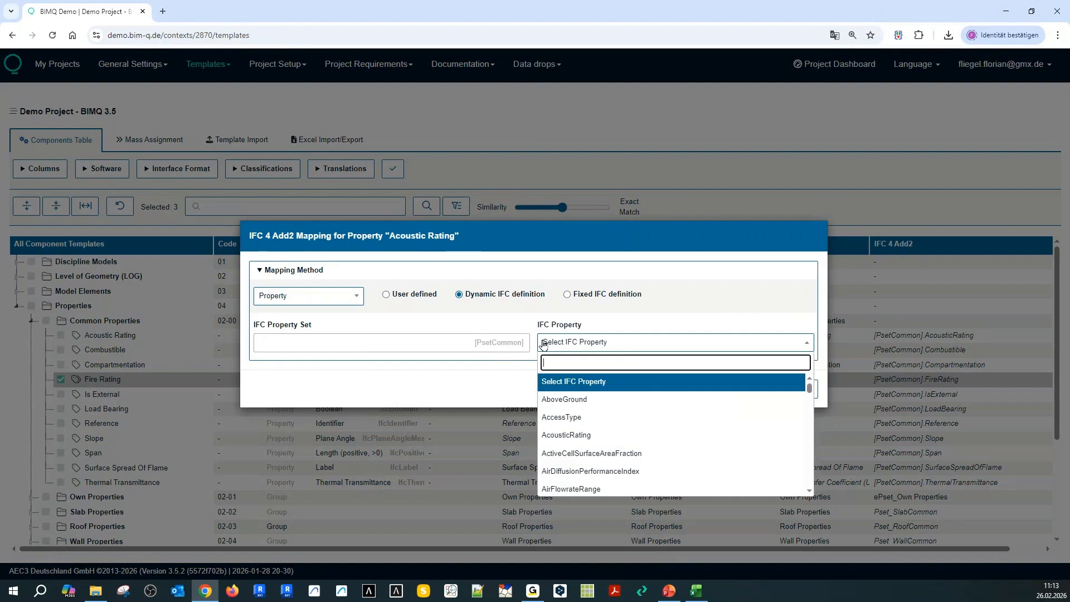
text(ise)
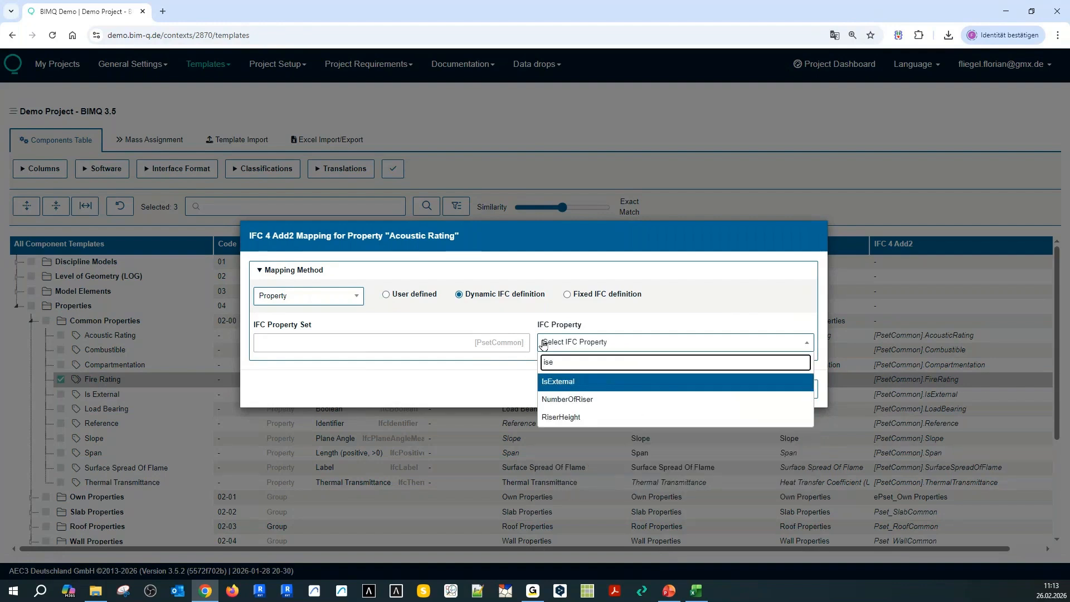
key(Return)
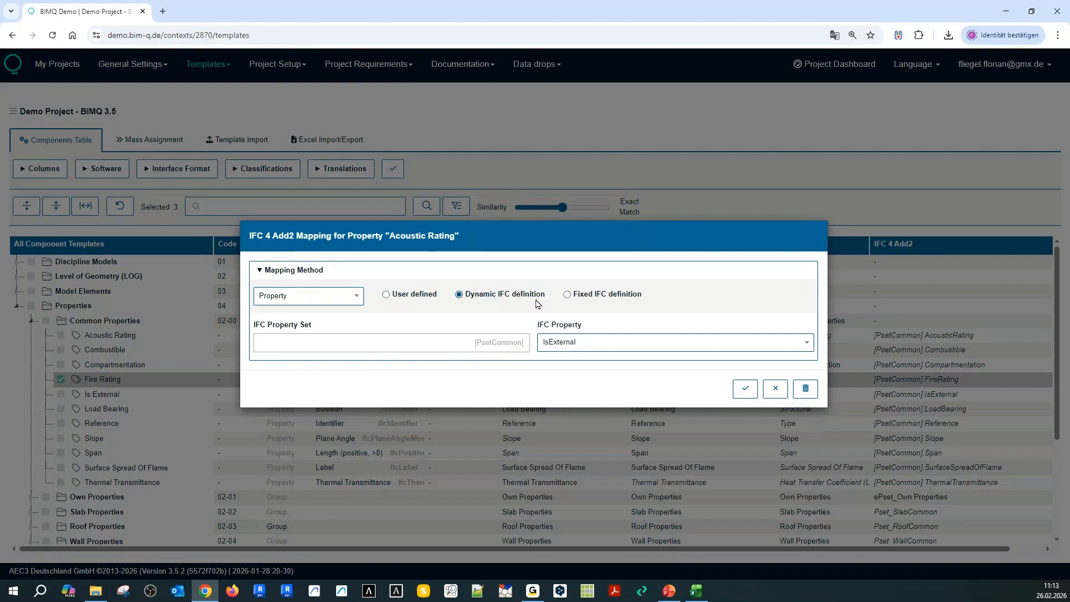
Try the fixed IFC definition with Pset_Asset for Acoustic Rating, view its available IFC properties, and discard the mapping changes
click(568, 295)
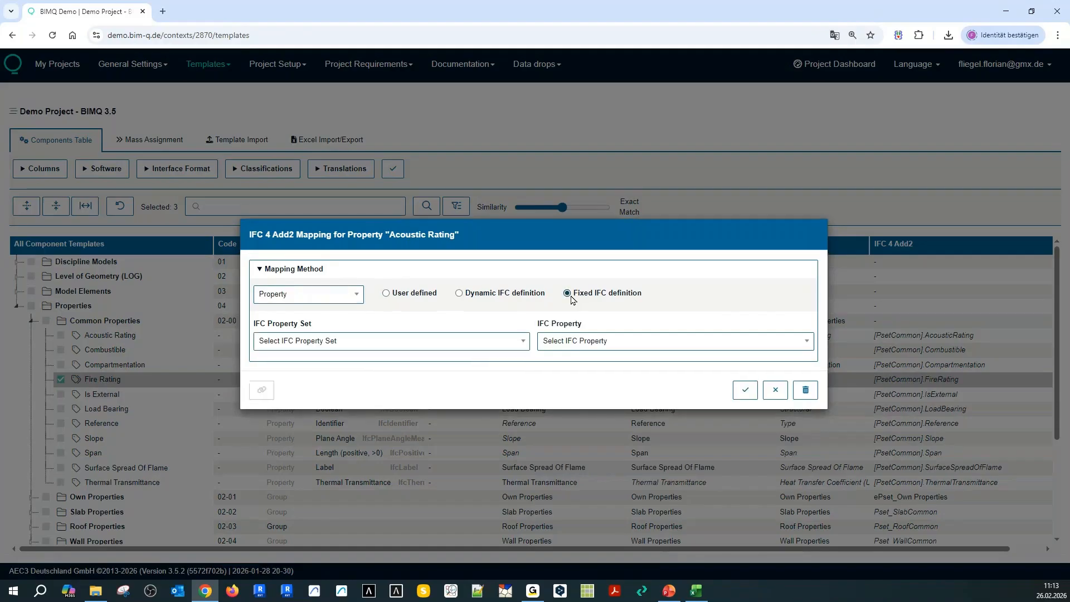
click(485, 340)
scroll(386, 411, down, 3)
scroll(386, 412, down, 1)
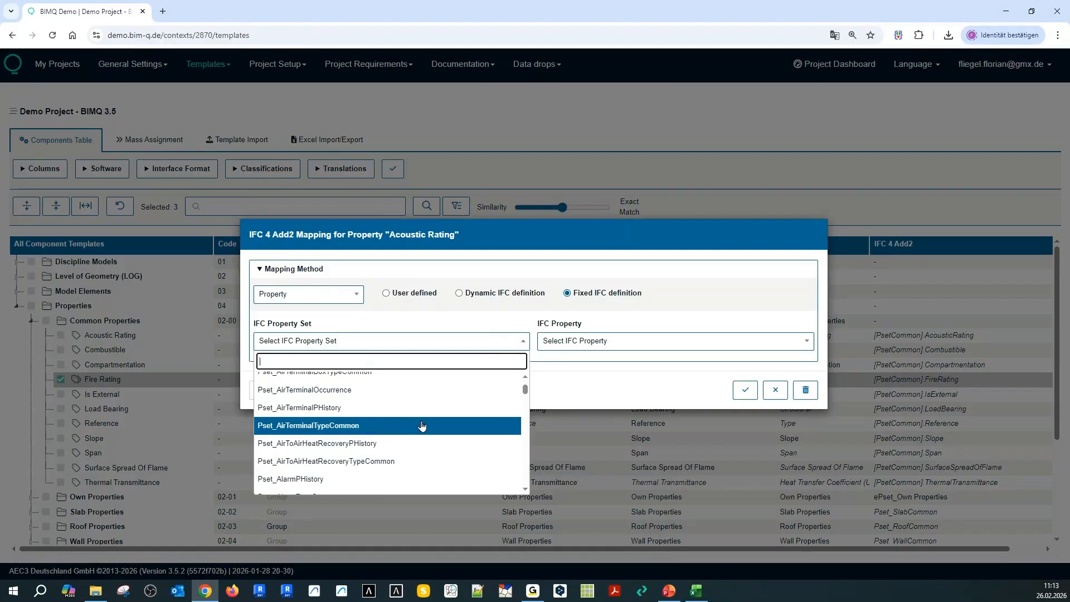
scroll(362, 445, down, 2)
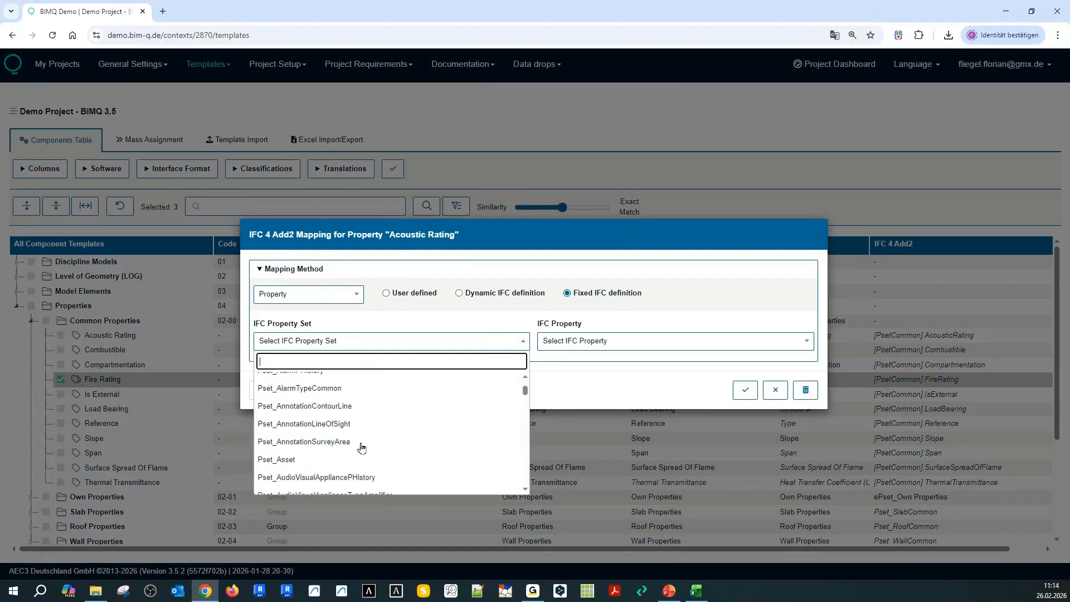
click(294, 458)
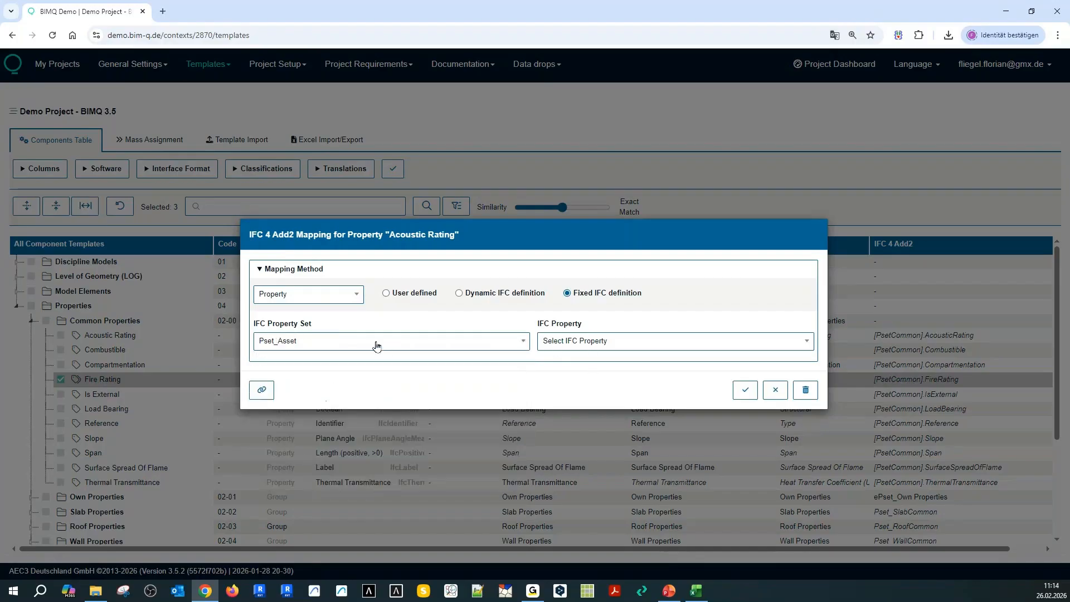
click(663, 342)
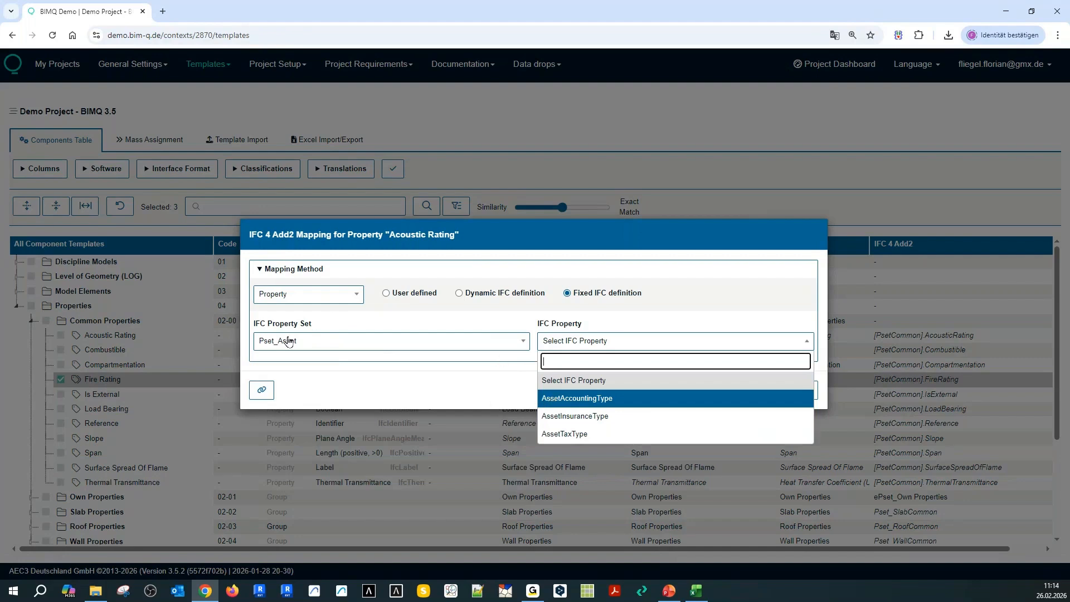
click(664, 318)
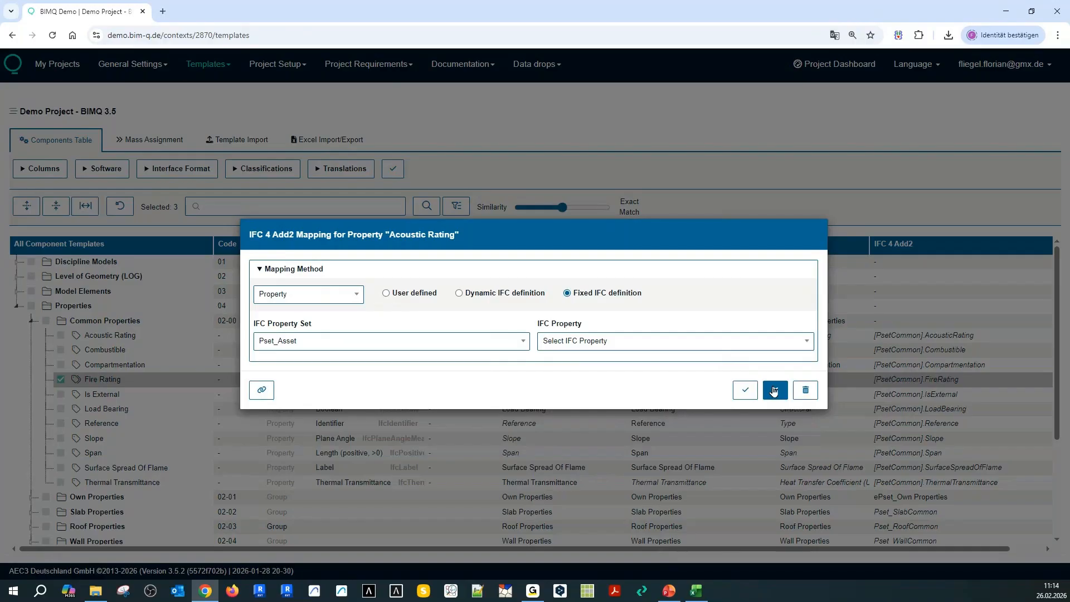
click(774, 389)
scroll(844, 403, down, 3)
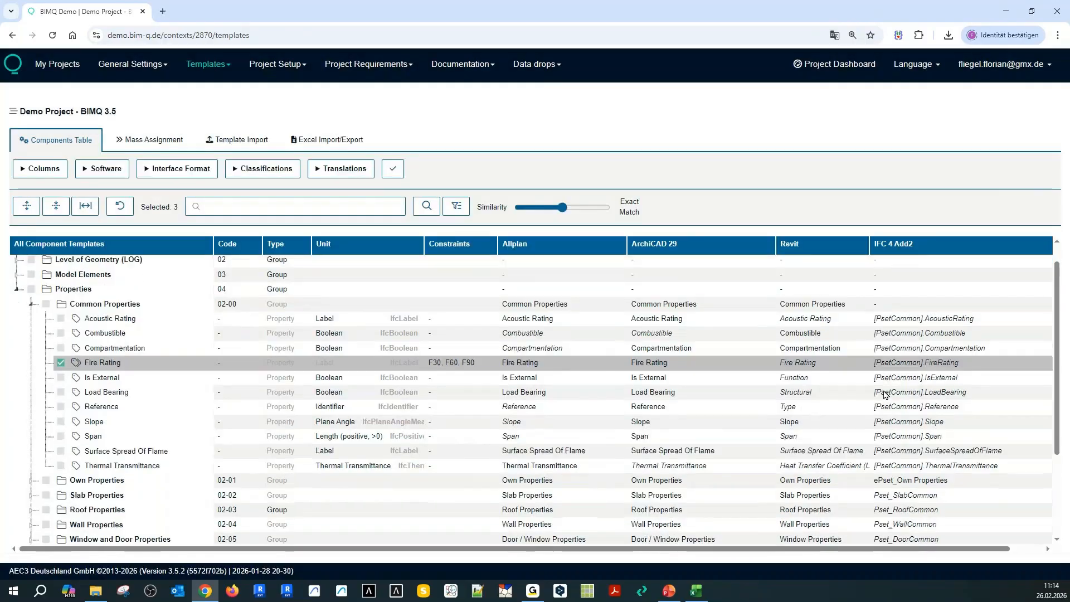
Collapse the Properties groups in the components table and open the discipline model assignments of the project setup
scroll(845, 403, up, 3)
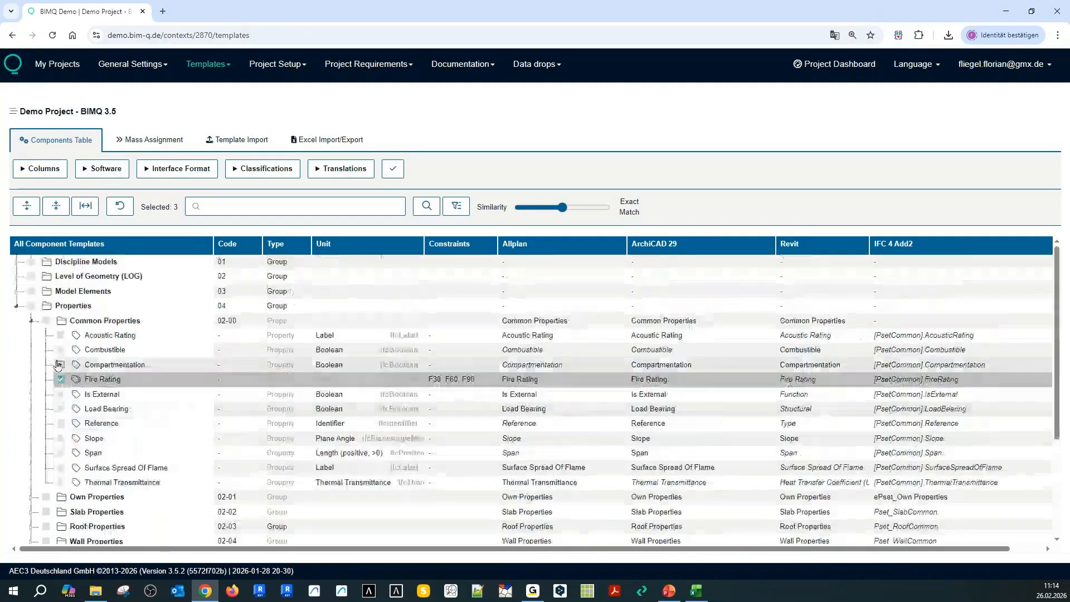
click(31, 320)
click(16, 305)
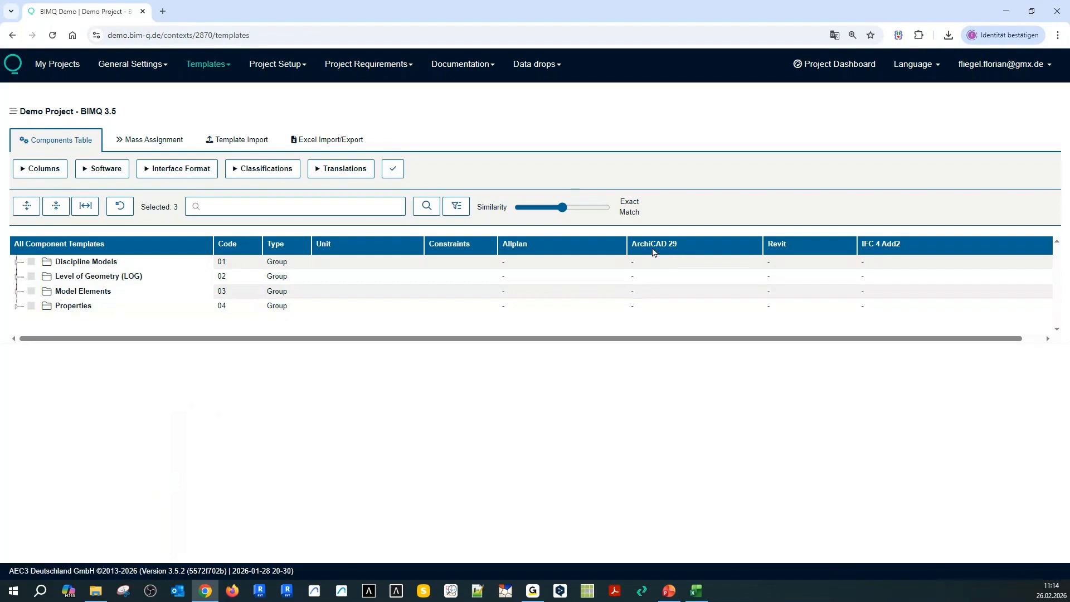
click(257, 71)
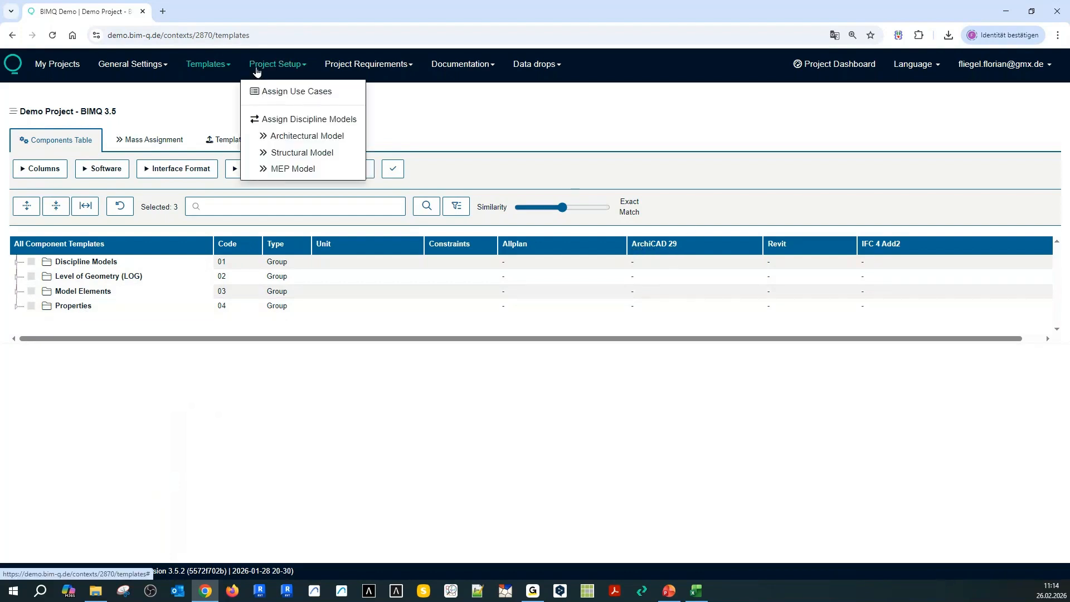
click(265, 121)
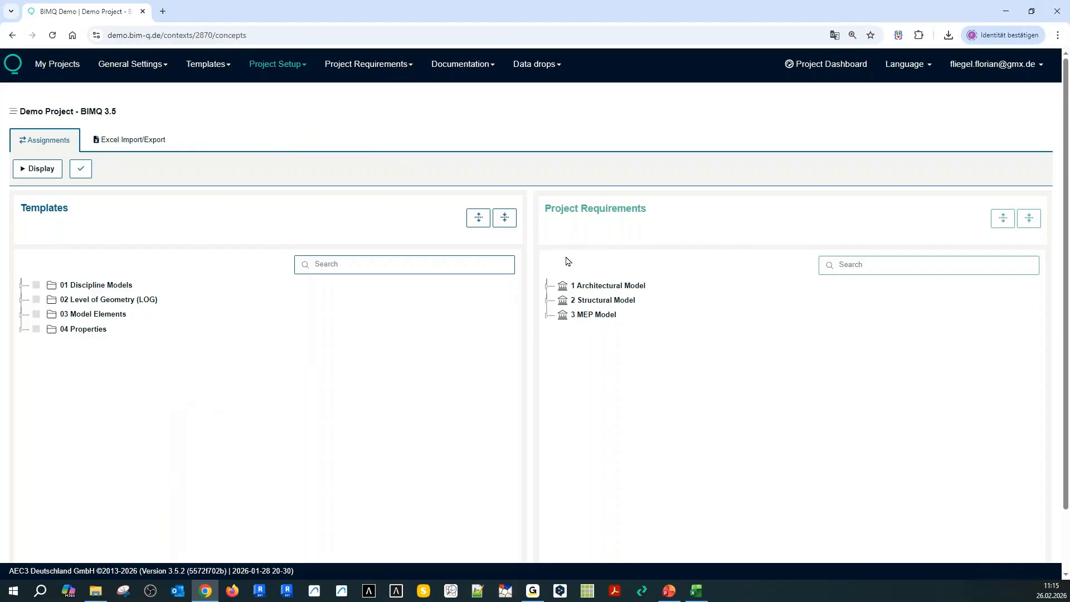
Examine the Common Properties and Concrete Element General groups assigned to the load-bearing wall in the Architectural Model requirements
click(544, 285)
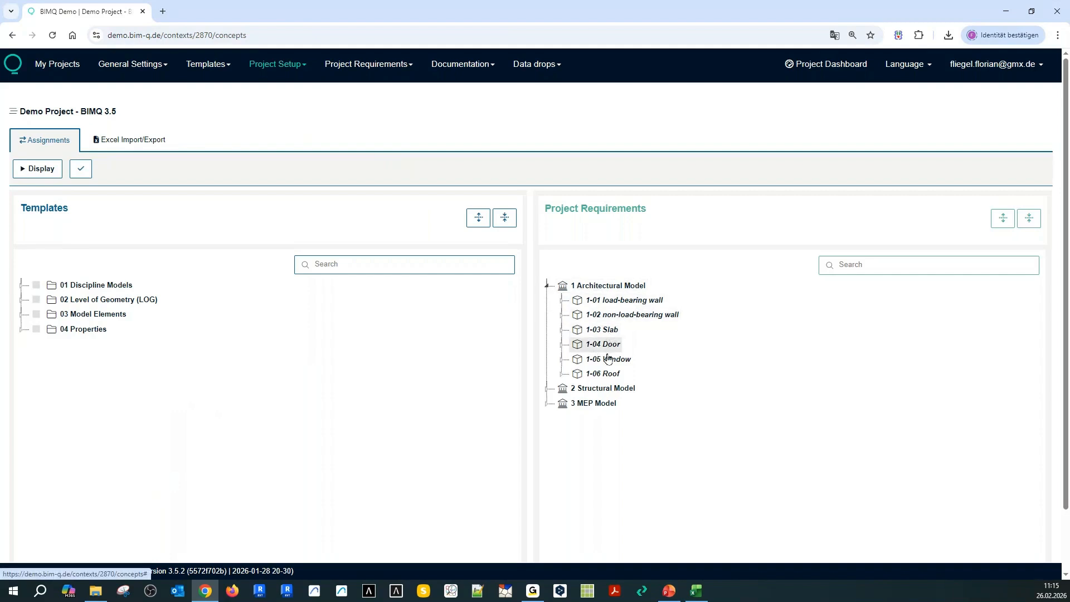
click(561, 302)
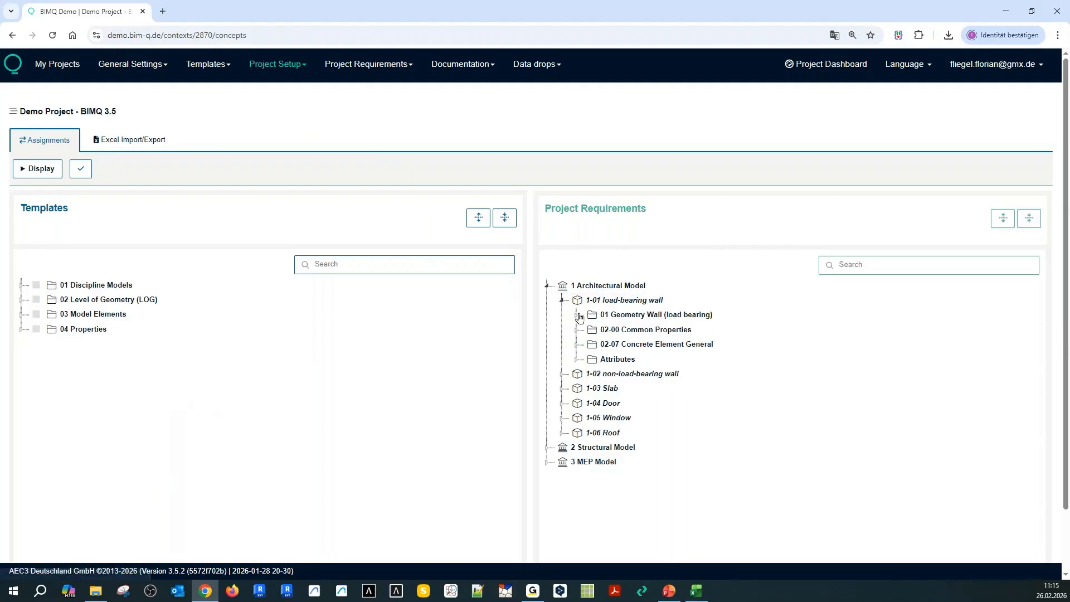
click(577, 316)
click(578, 316)
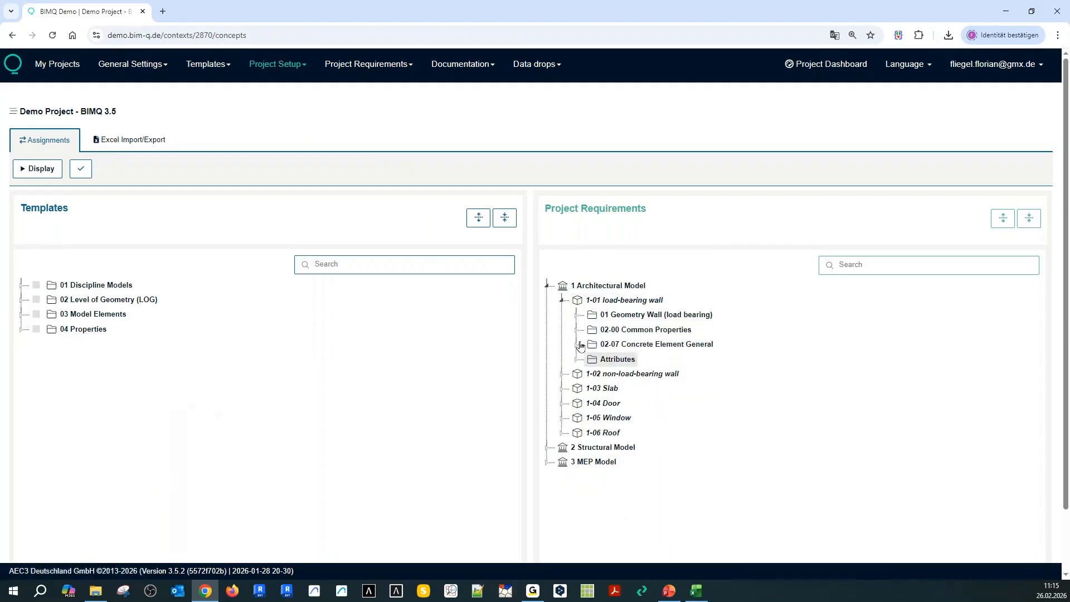
click(576, 330)
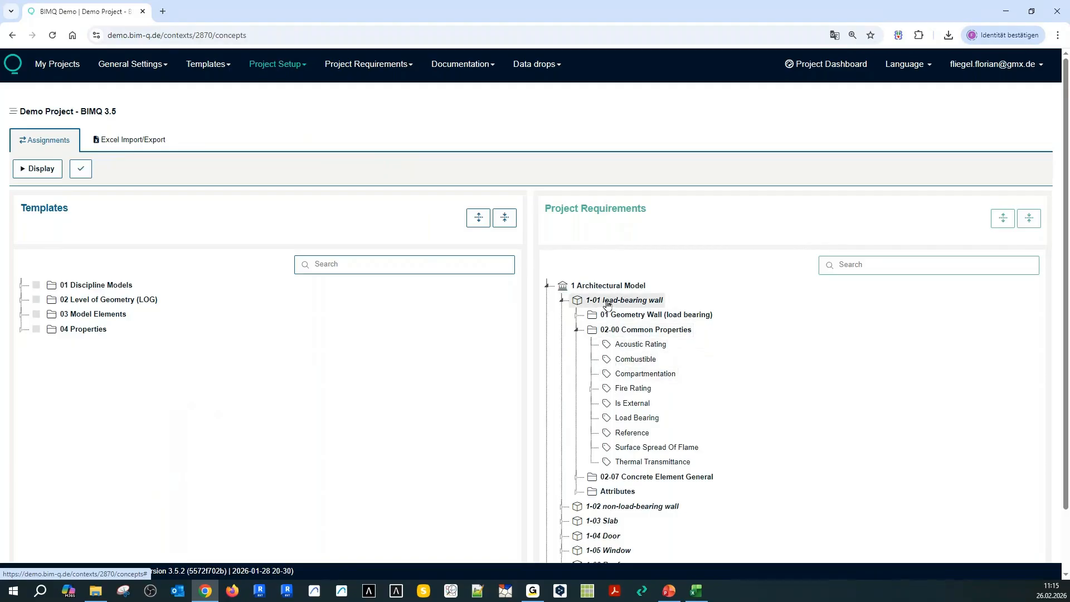
click(576, 330)
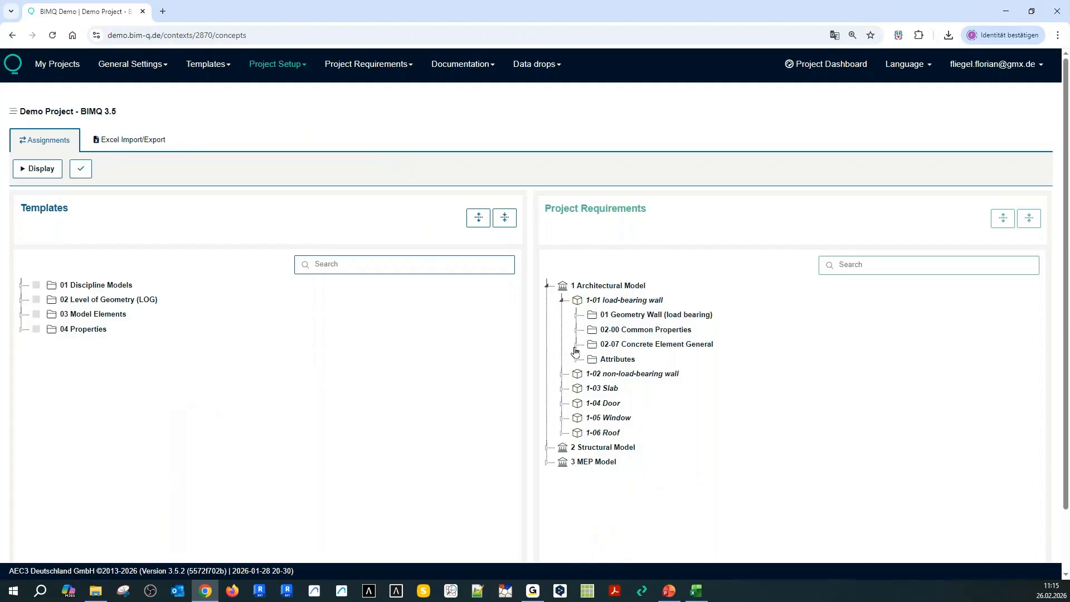
click(575, 346)
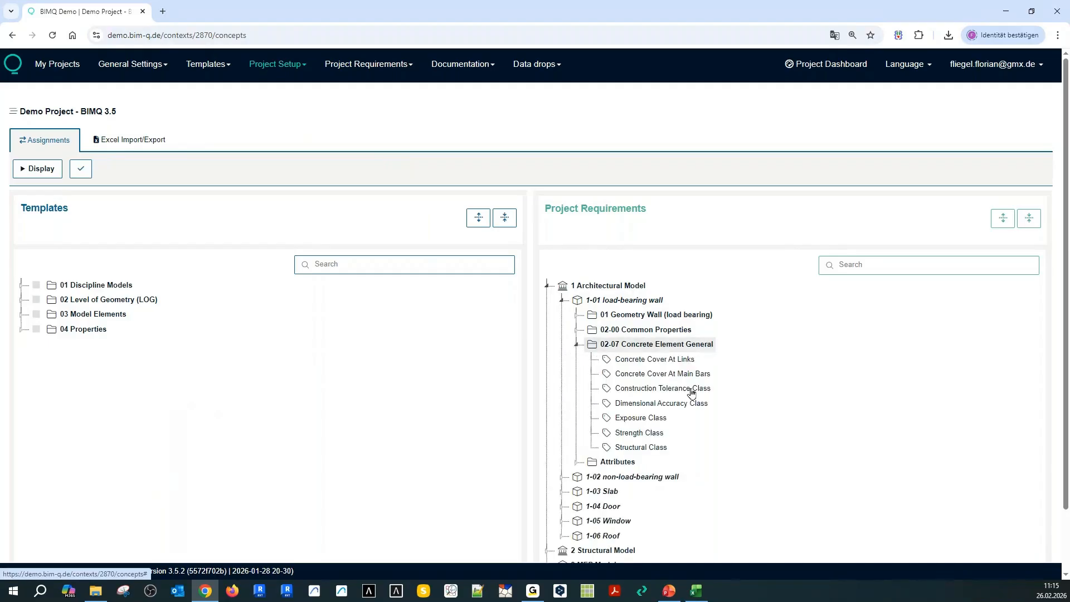
click(576, 345)
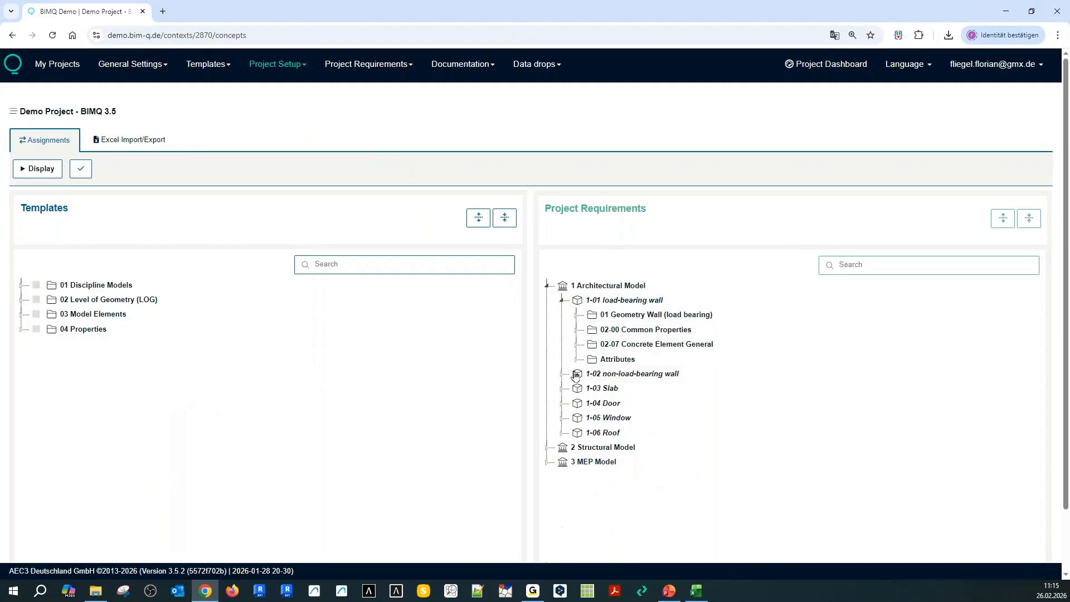
Examine the Common, Own and Wall Properties assigned to the non-load-bearing wall, and collapse the Architectural Model
click(560, 373)
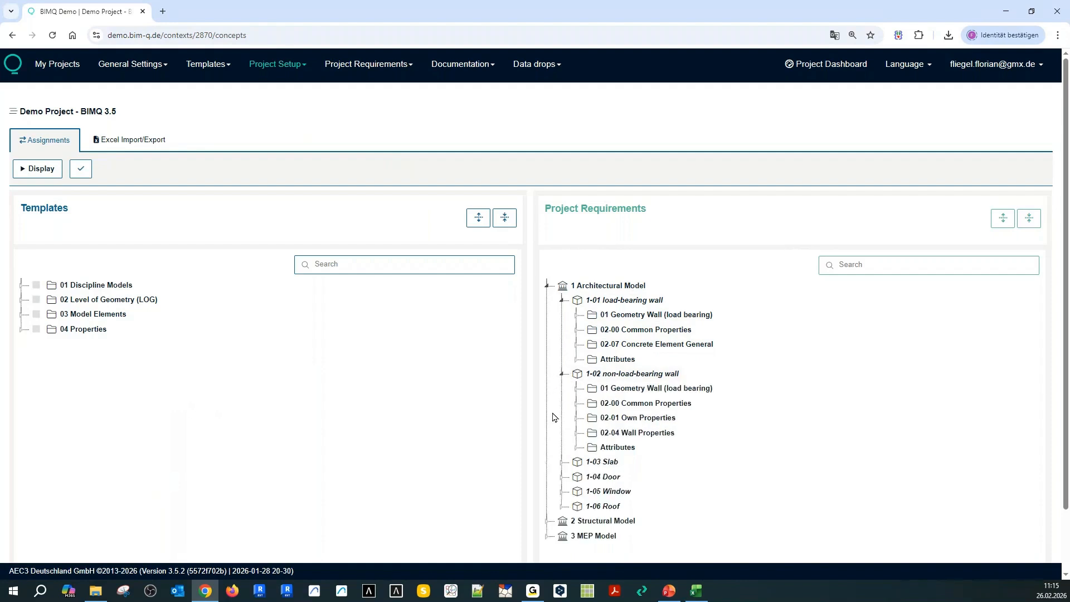
click(574, 404)
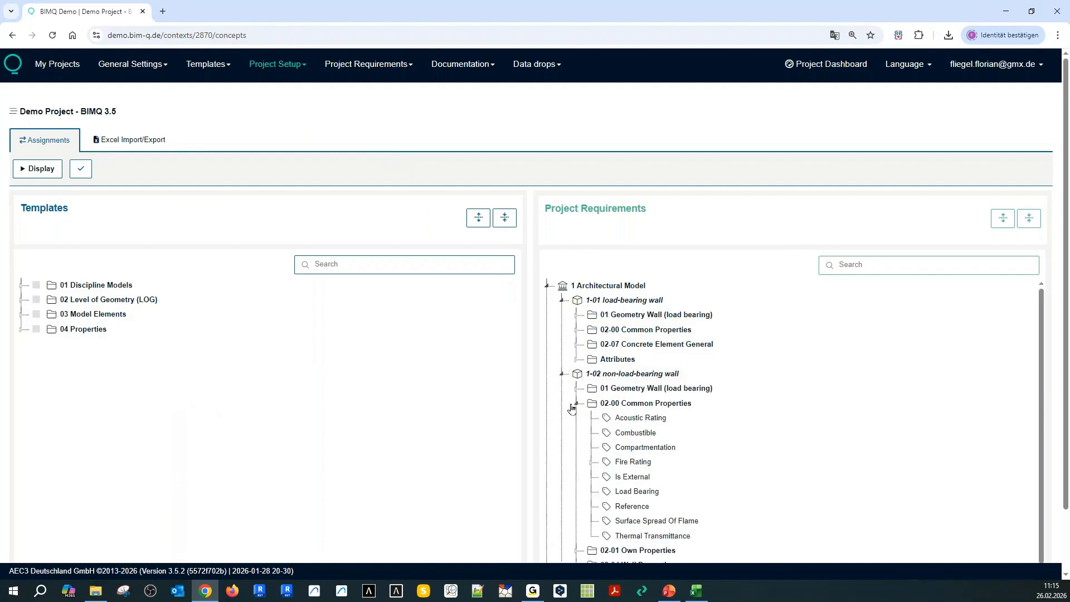
click(573, 405)
click(575, 419)
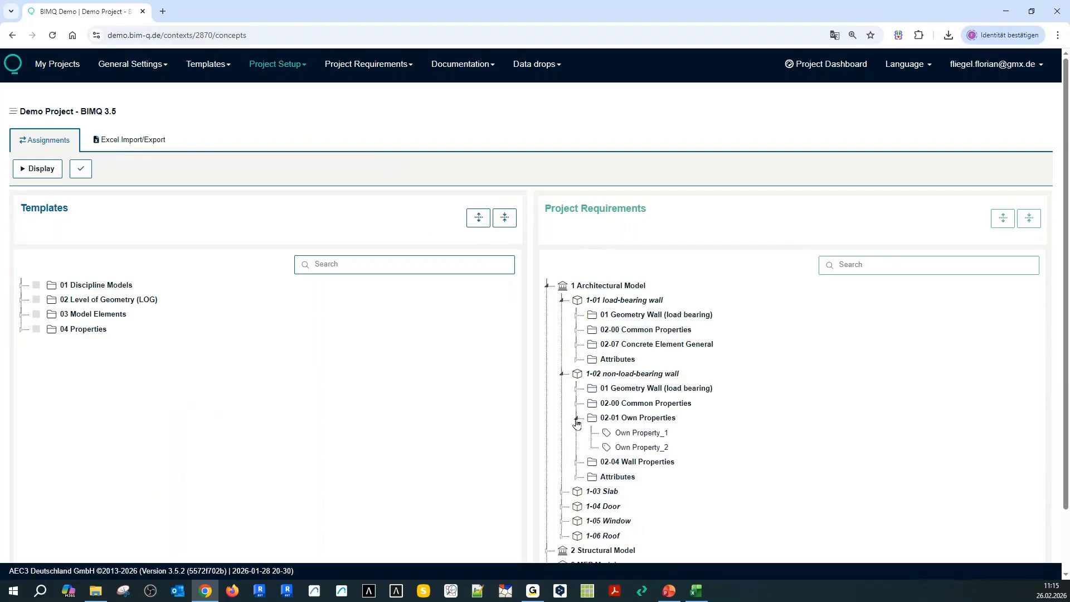
click(576, 419)
click(574, 434)
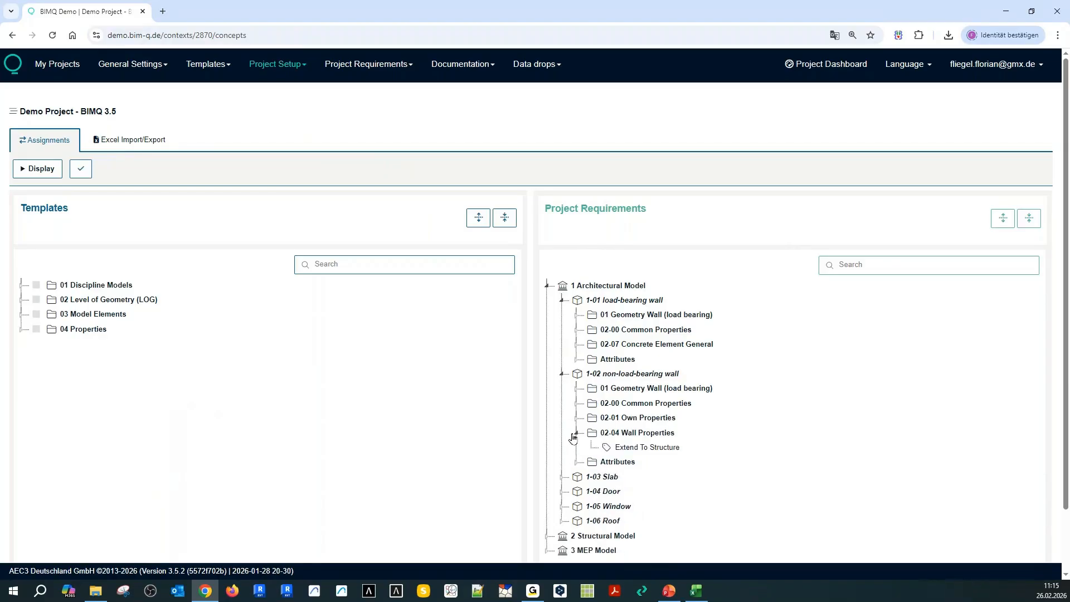
click(575, 435)
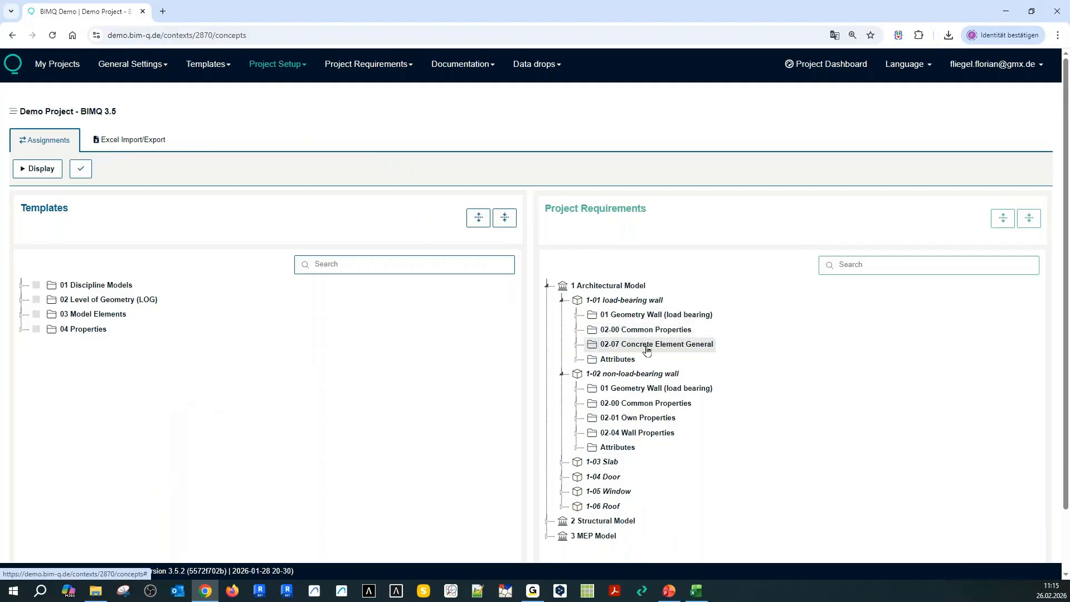
click(561, 373)
click(562, 303)
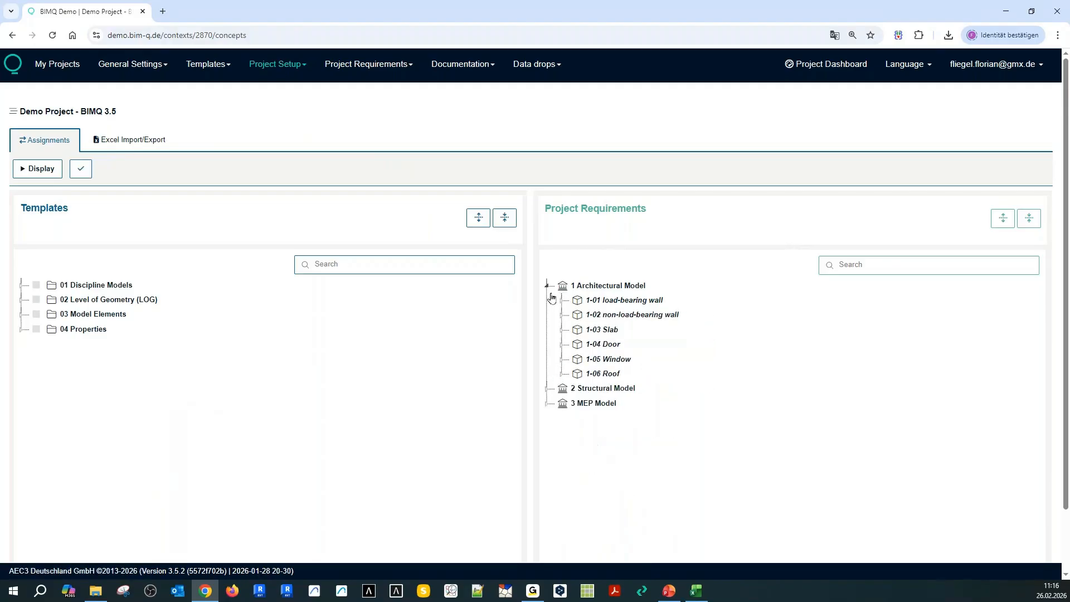
click(547, 287)
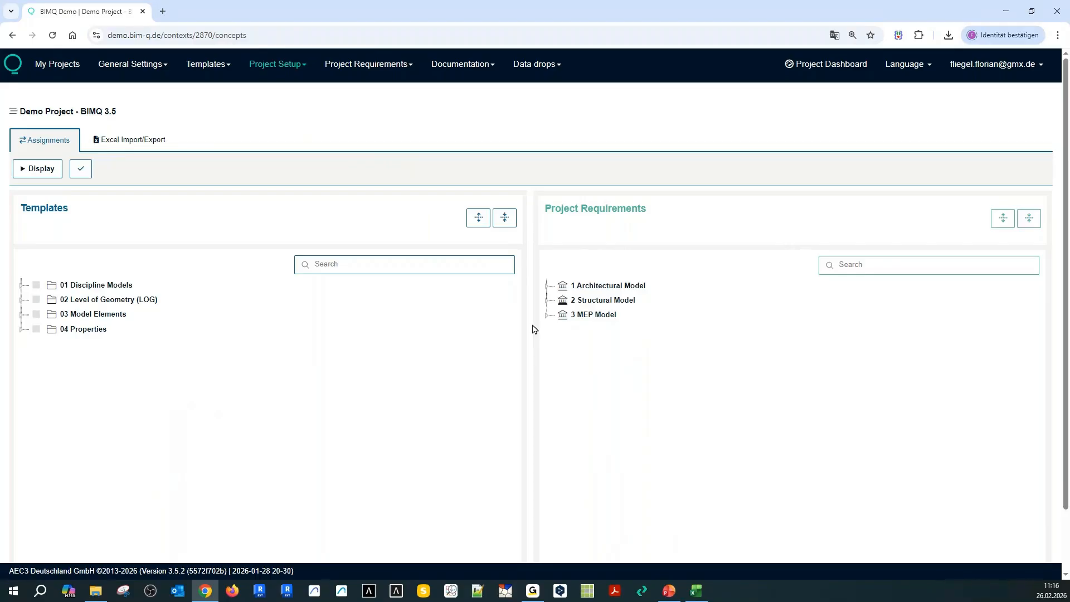
Remove the MEP Model from the project requirements and confirm the deletion
right_click(567, 317)
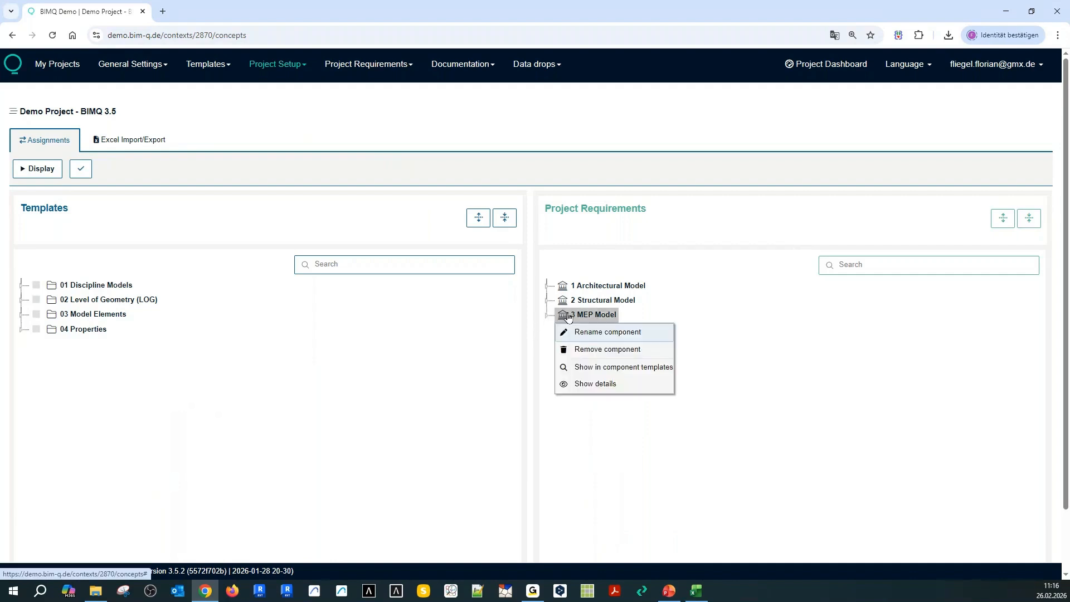
click(599, 349)
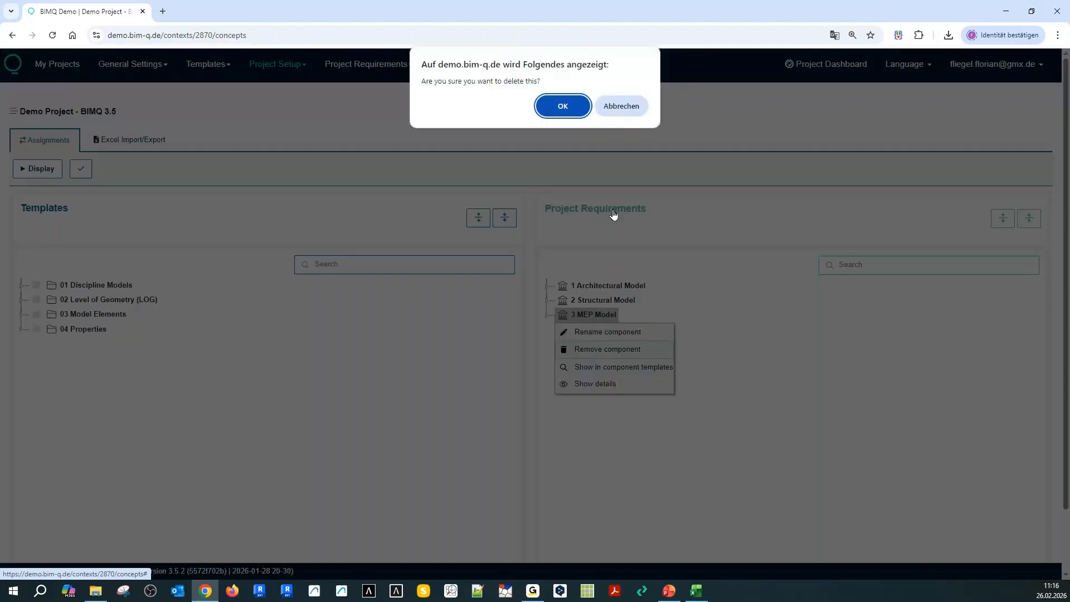
click(561, 105)
Add the MEP Model from the Discipline Models templates to the project requirements
click(20, 285)
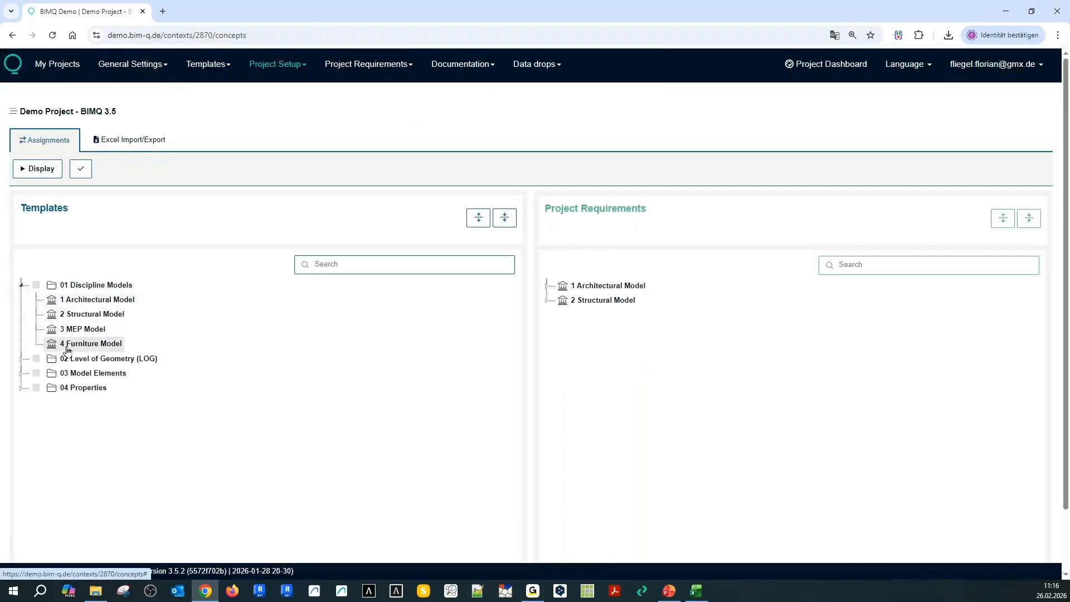
right_click(70, 329)
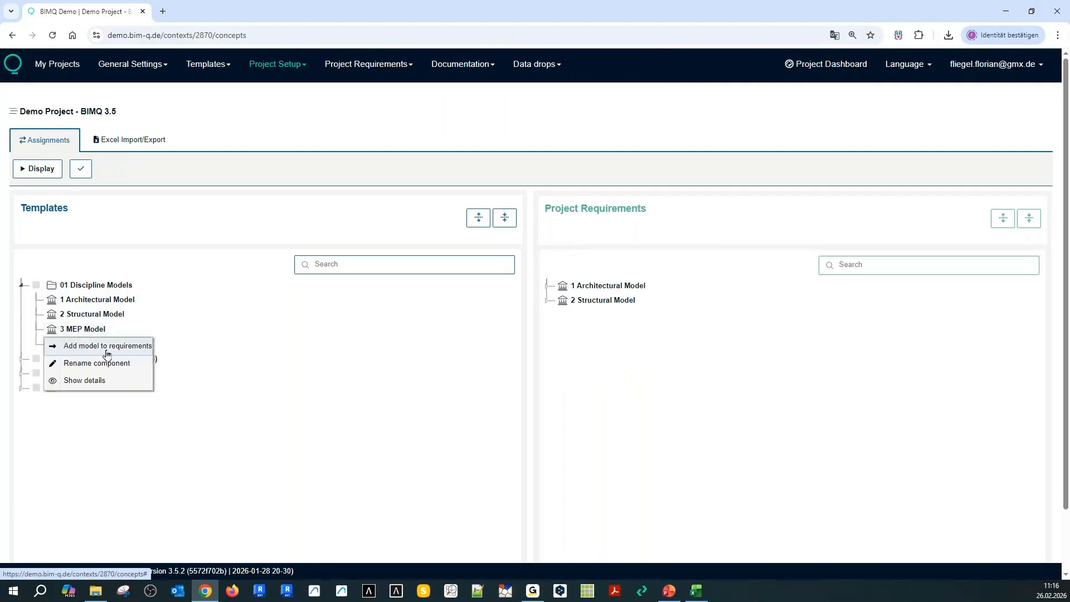
click(106, 346)
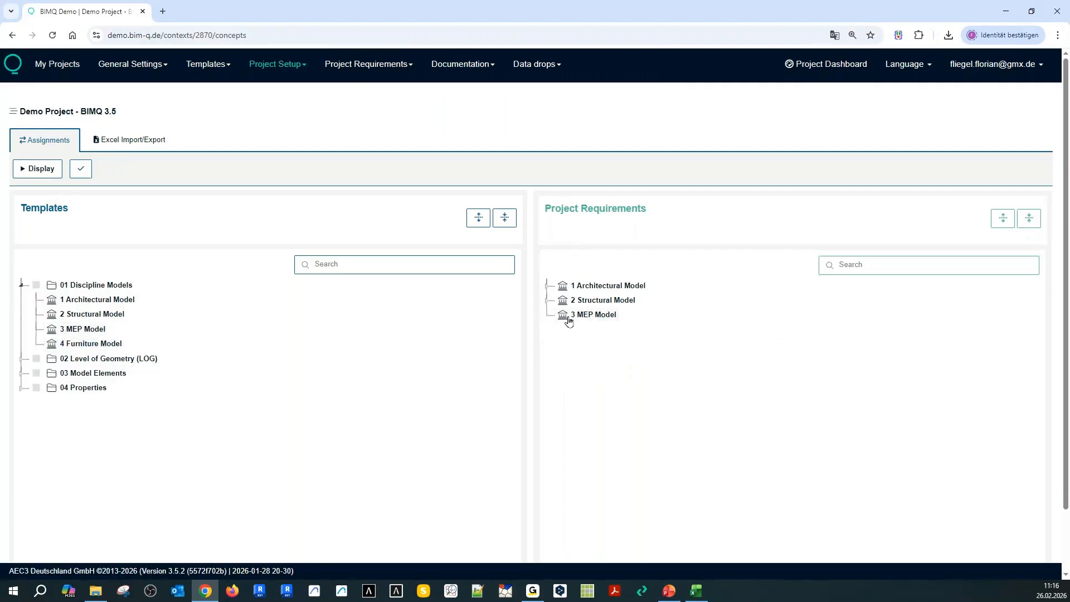
click(19, 286)
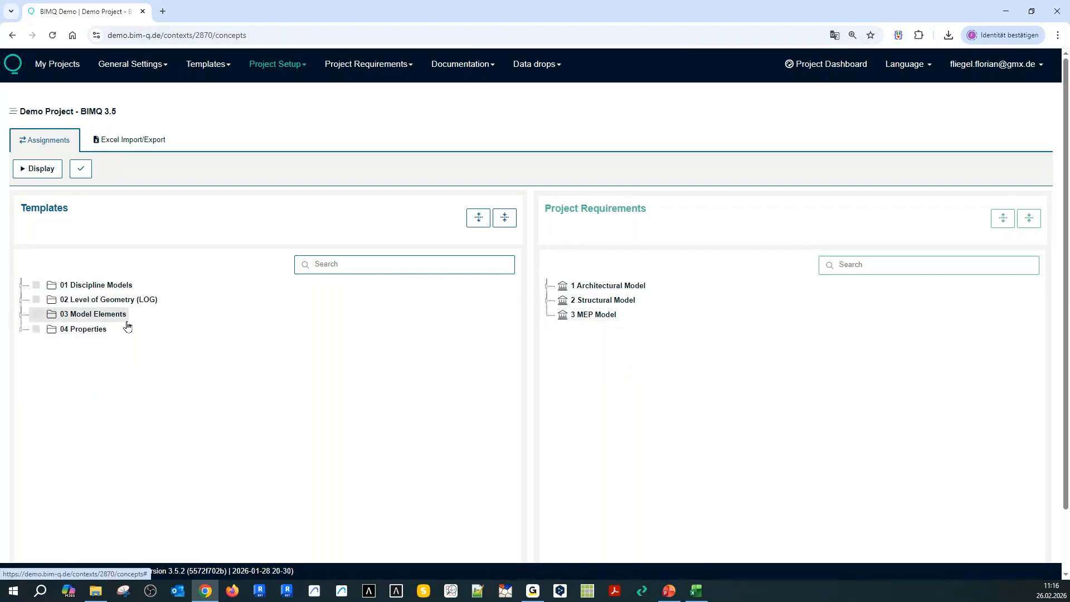
Assign the Lamp, Pump and Valve elements from the MEP Field templates to the MEP Model requirements
click(20, 314)
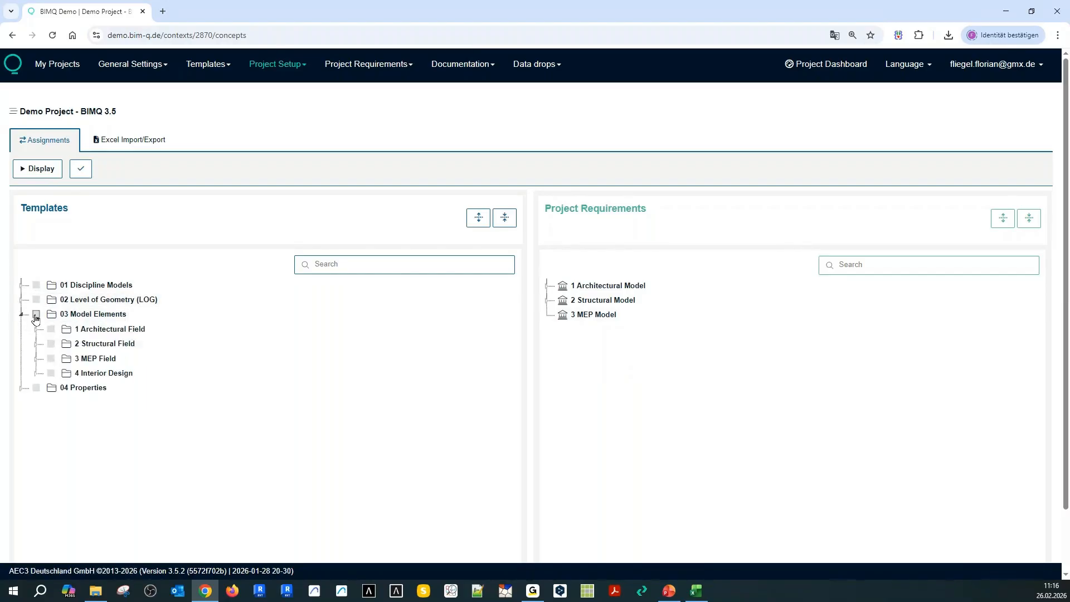
click(37, 360)
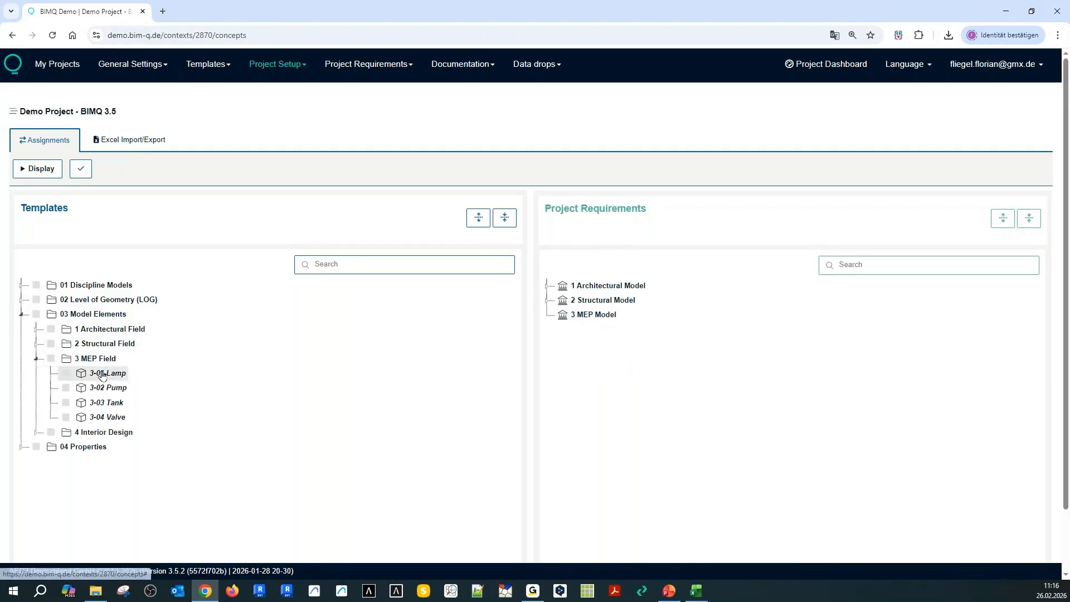
click(66, 373)
click(66, 387)
click(66, 417)
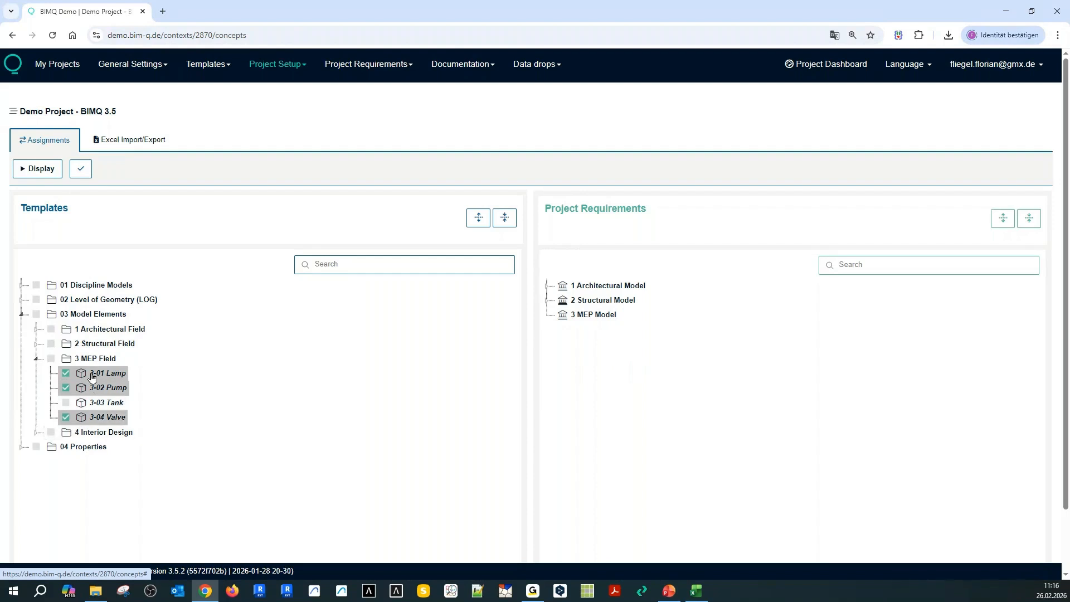
drag(92, 377, 565, 316)
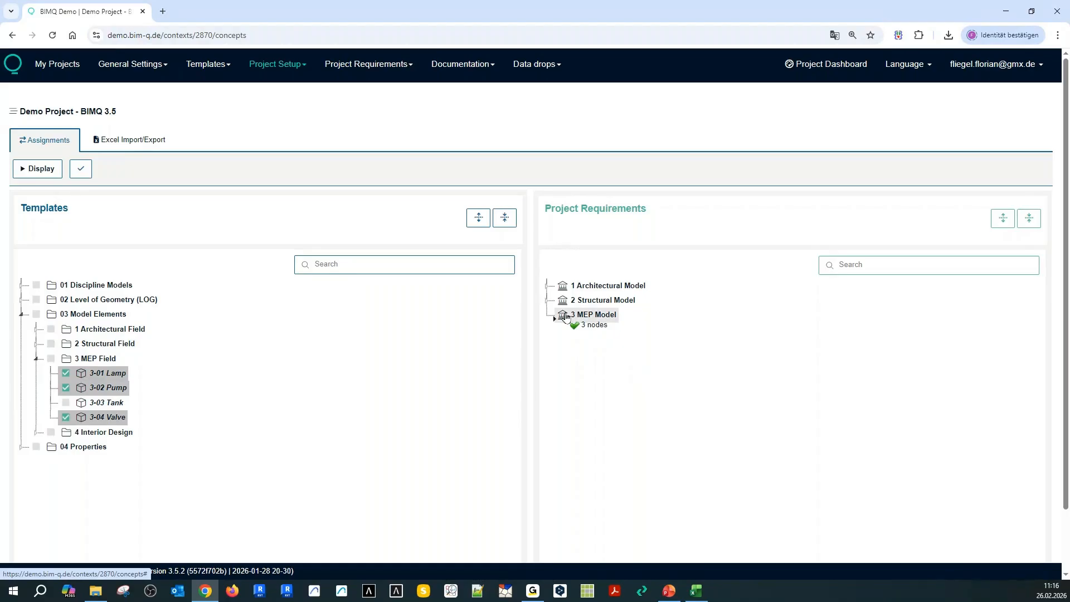
drag(565, 317, 565, 317)
click(548, 358)
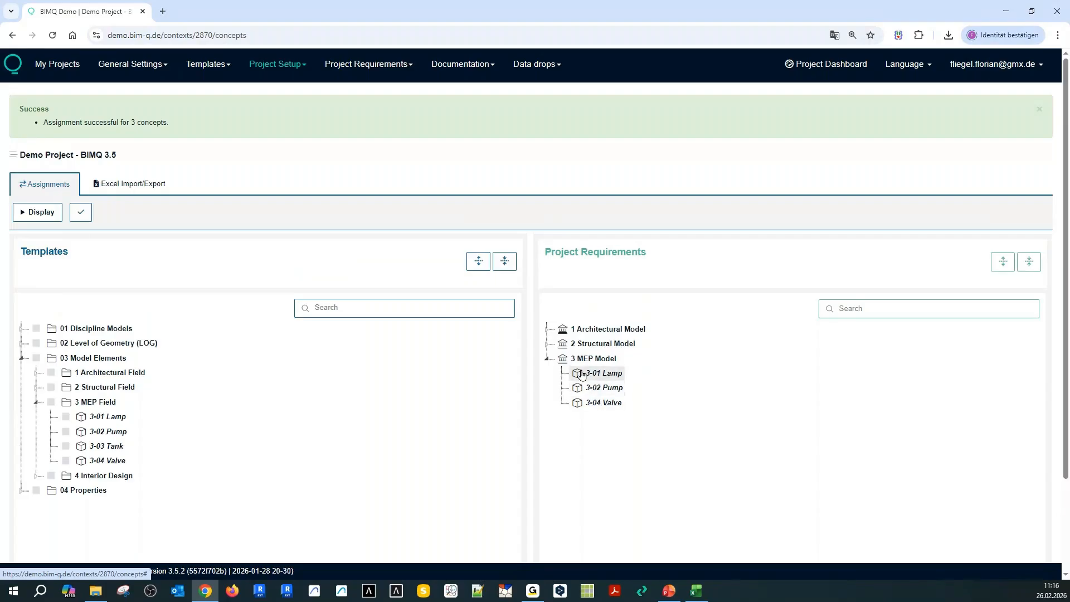
Assign the Common Properties group with Acoustic Rating, Combustible, Fire Rating, Load Bearing and Slope to the Pump in the MEP Model
click(36, 402)
click(21, 357)
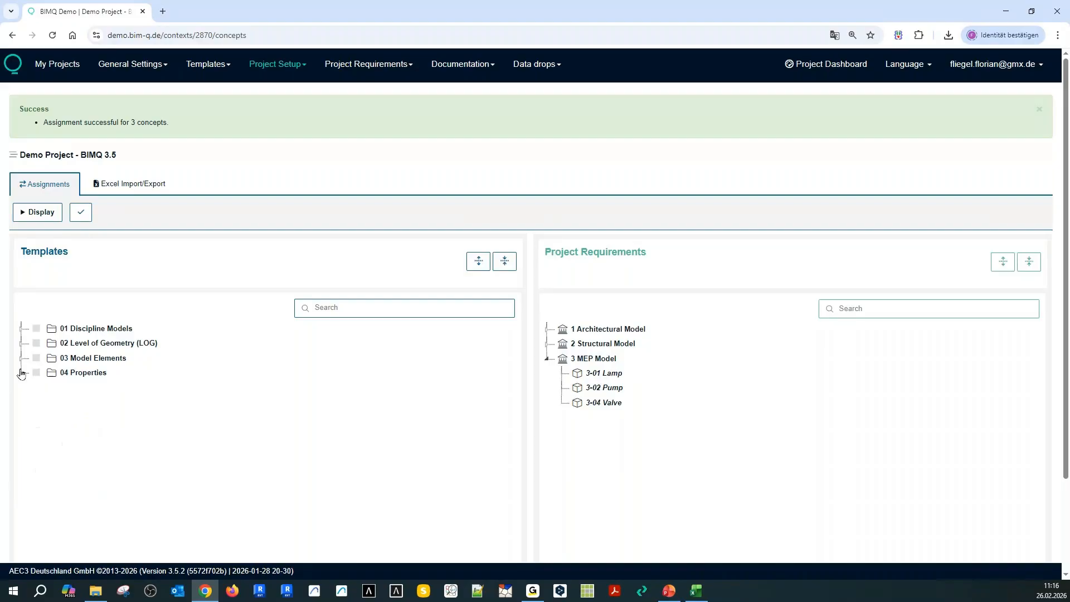
click(21, 372)
click(49, 387)
click(36, 387)
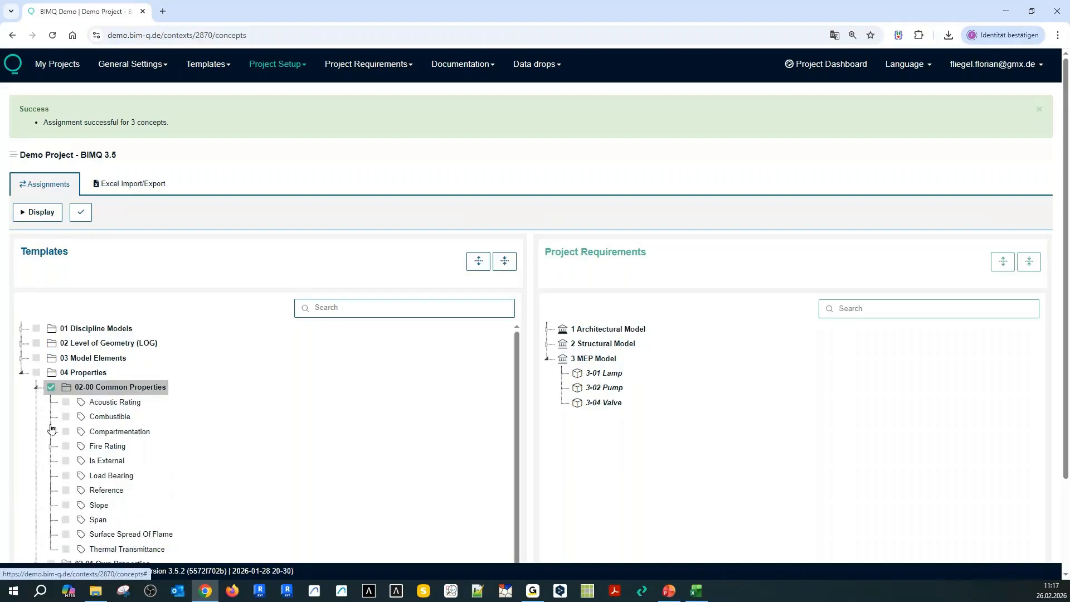
click(65, 401)
click(66, 416)
click(66, 445)
click(66, 475)
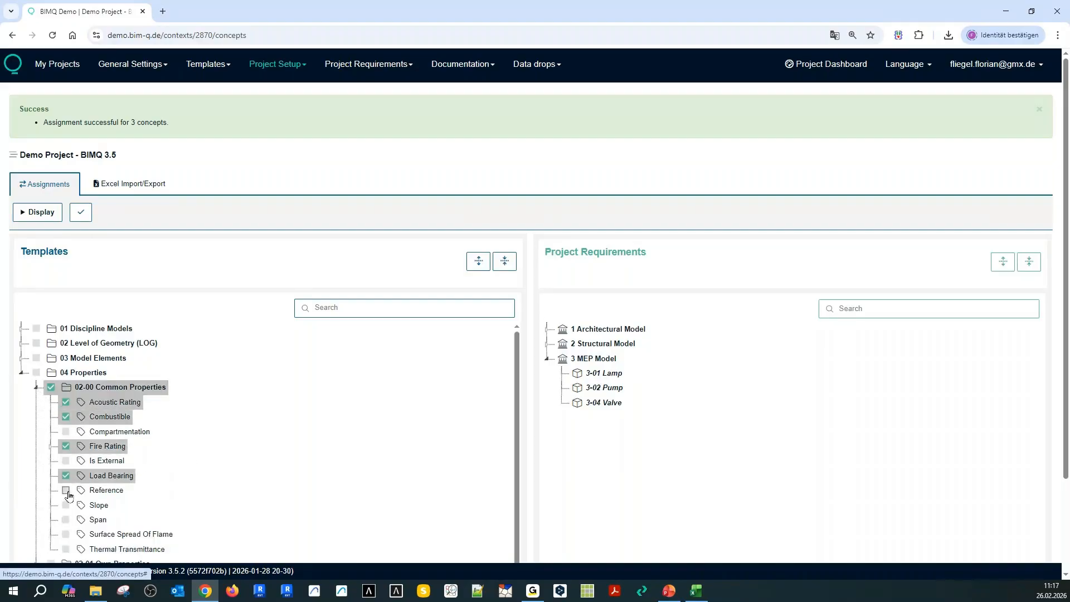
click(66, 504)
drag(88, 389, 613, 393)
click(561, 390)
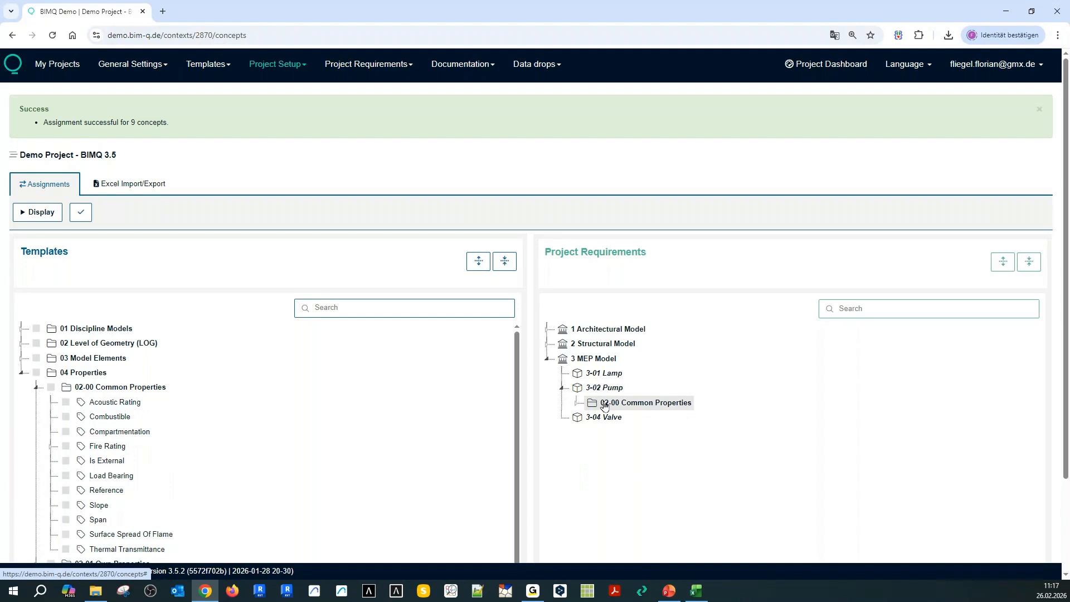
Copy the Pump's Common Properties group to the Lamp within the MEP Model requirements
drag(605, 405, 610, 378)
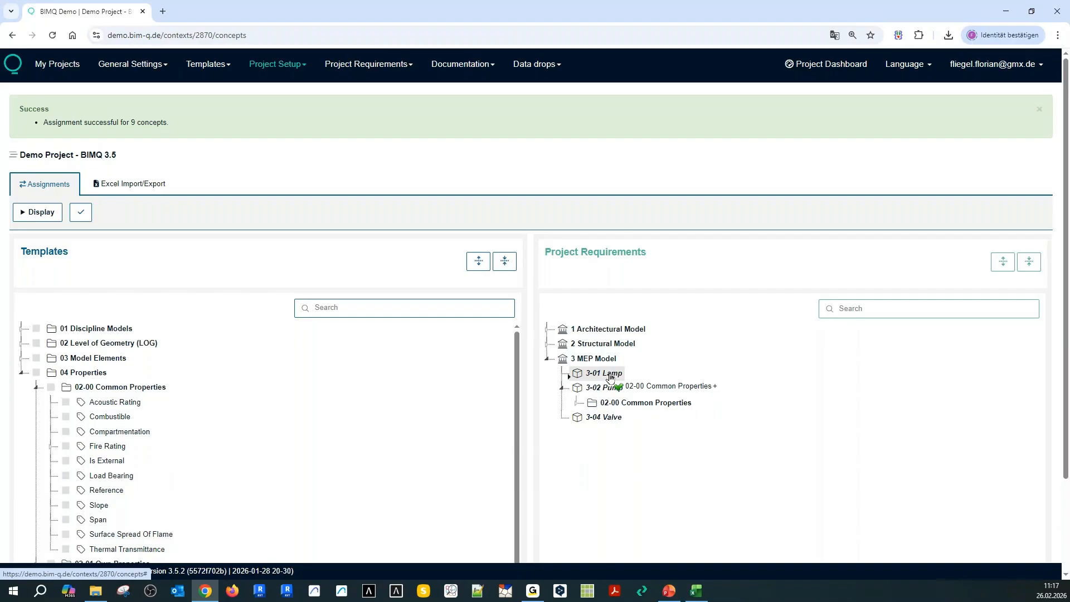
drag(610, 378, 609, 378)
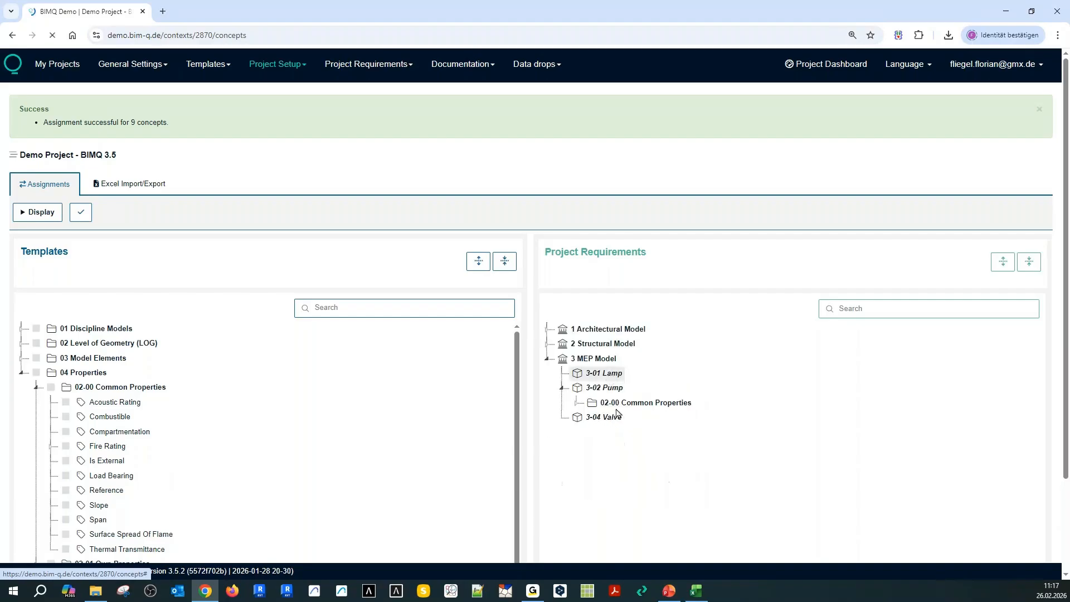
Compare the Common Properties of the Lamp and the Pump in the MEP Model, and collapse the requirement and template trees
click(577, 388)
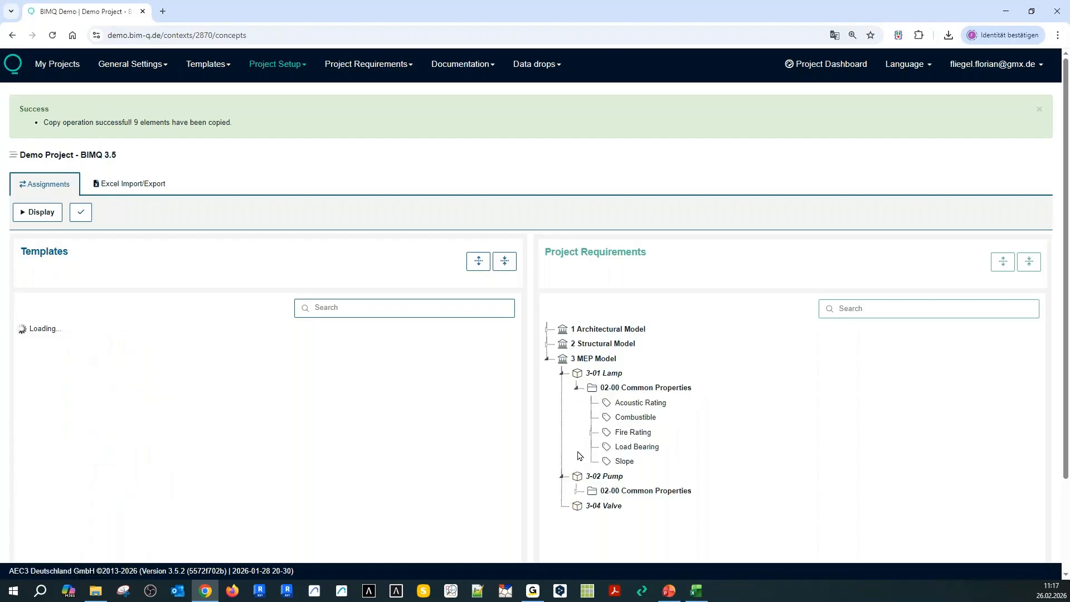
click(574, 491)
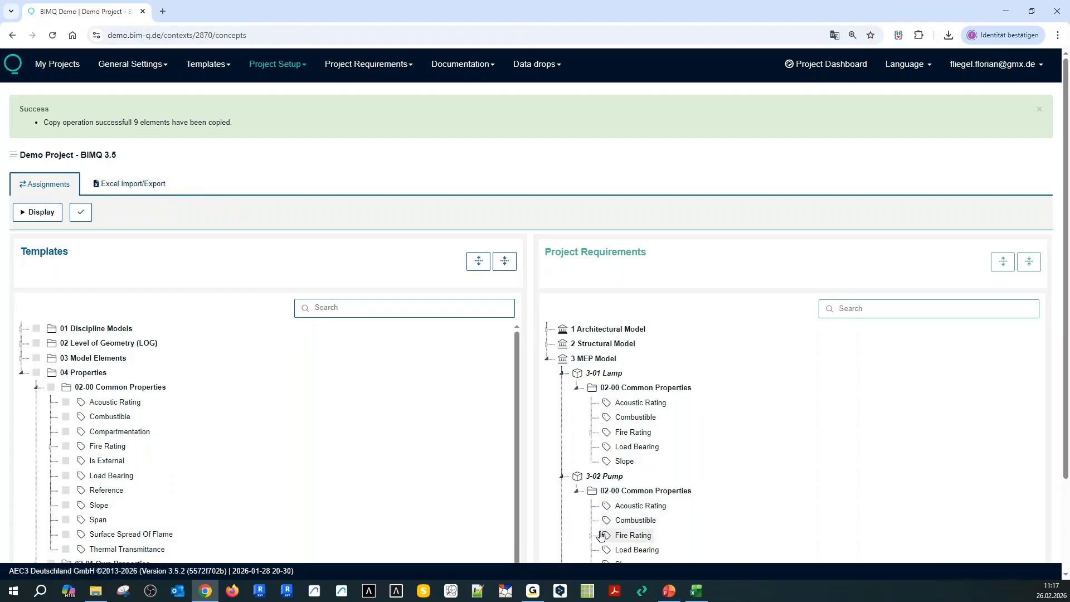
click(575, 491)
click(575, 388)
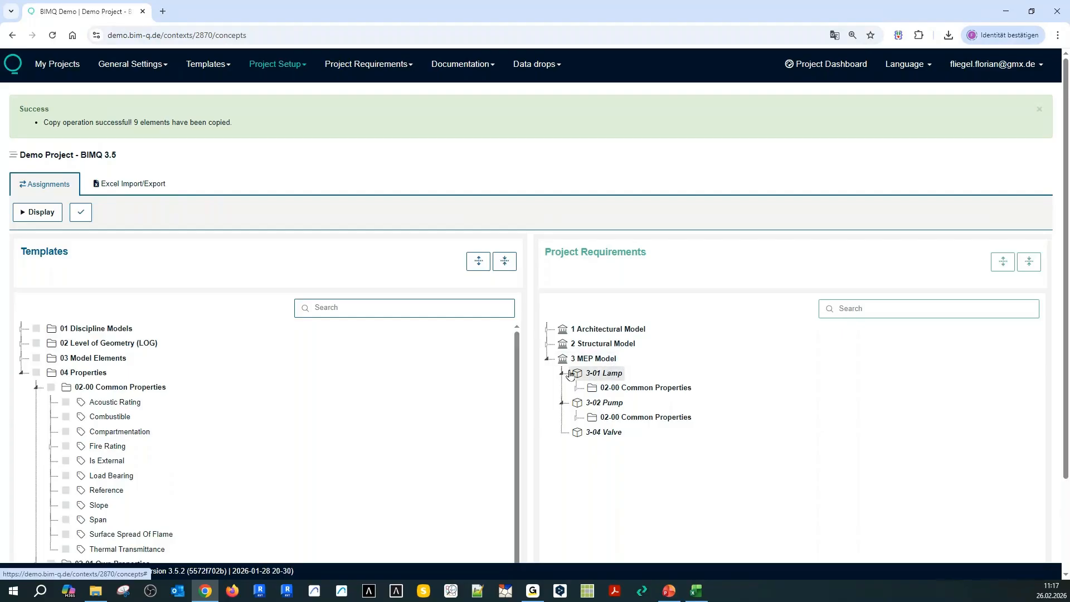
click(547, 358)
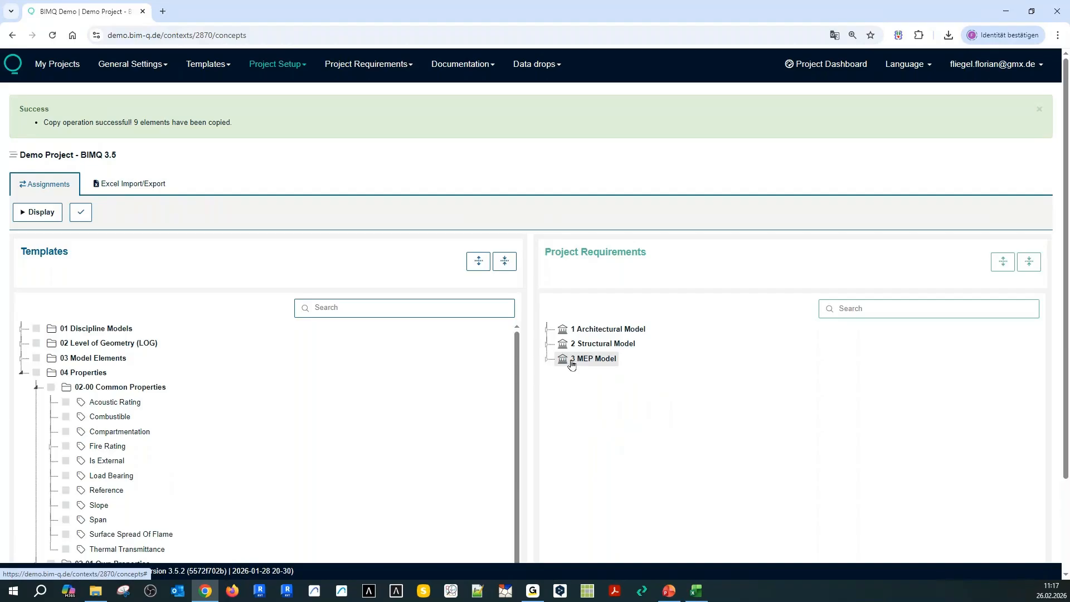
click(22, 374)
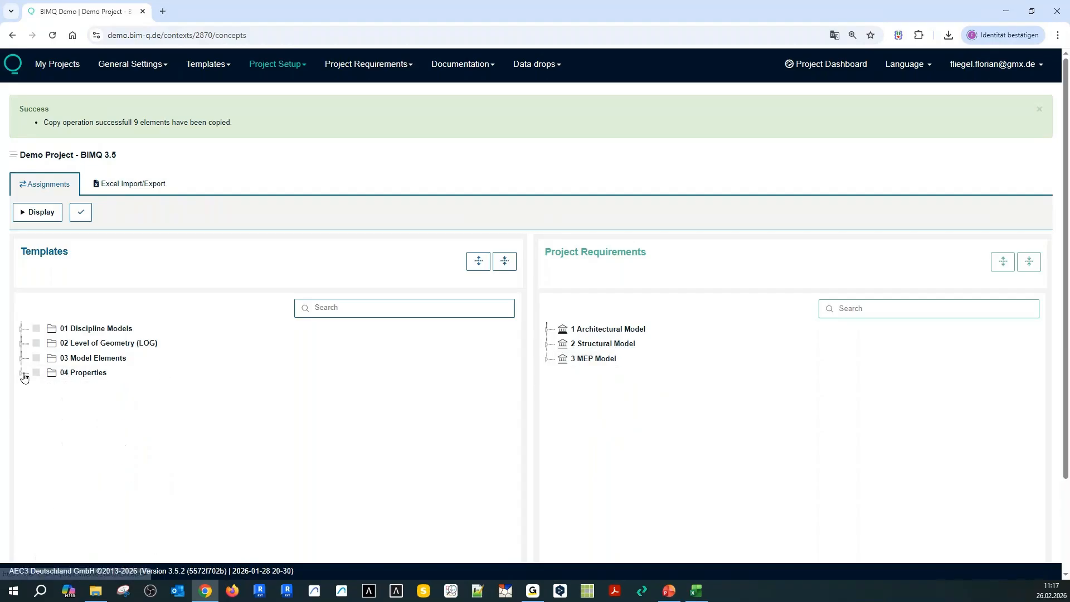
Open the Architectural Model requirements table, hide the Allplan and ArchiCAD 29 columns, and narrow the Unit column
click(372, 65)
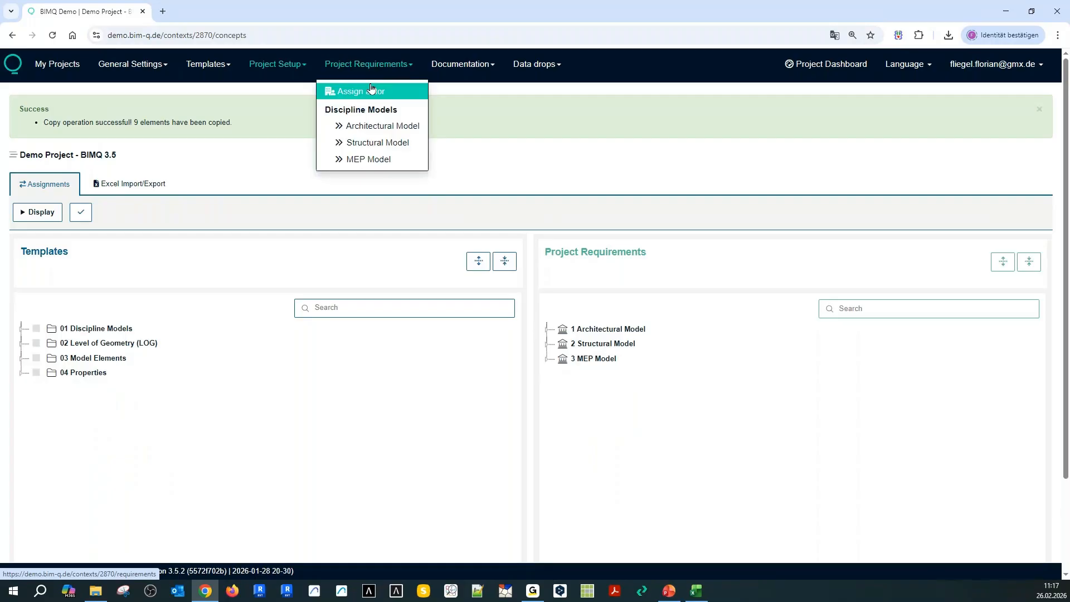
click(363, 131)
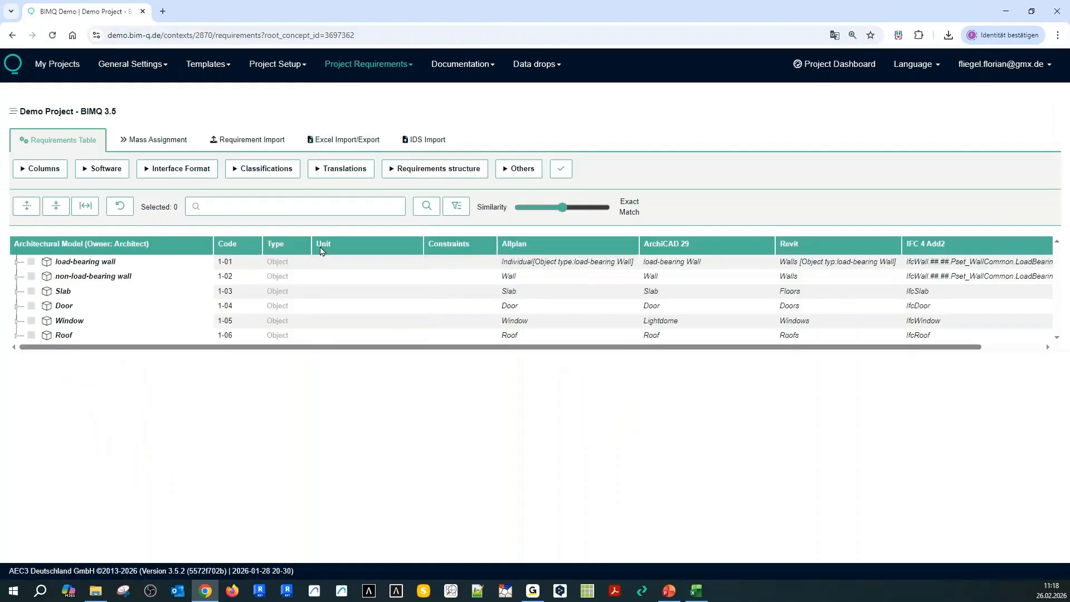
click(112, 173)
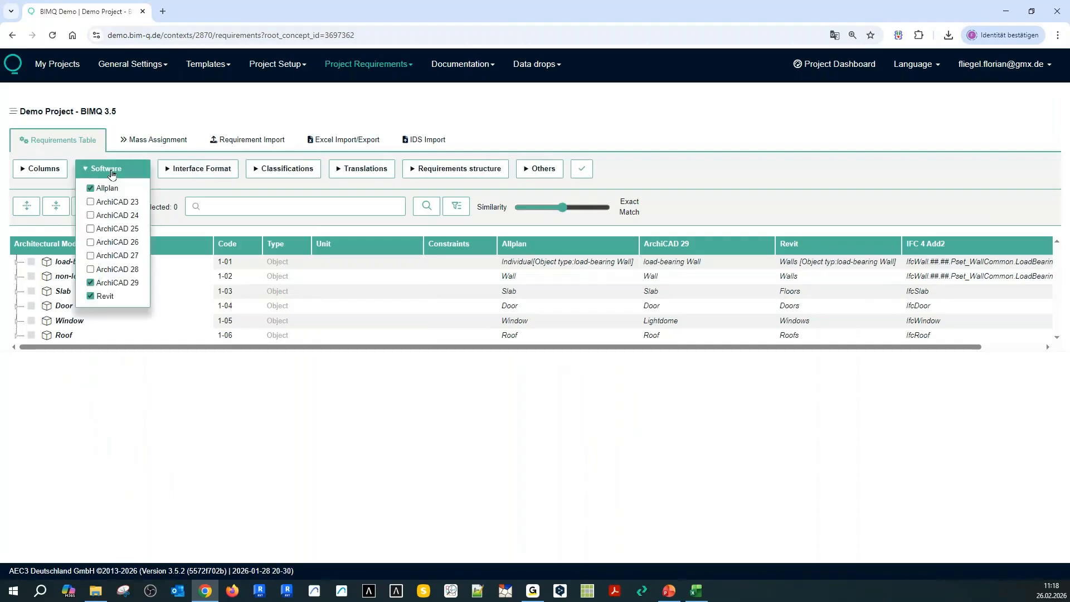
click(90, 188)
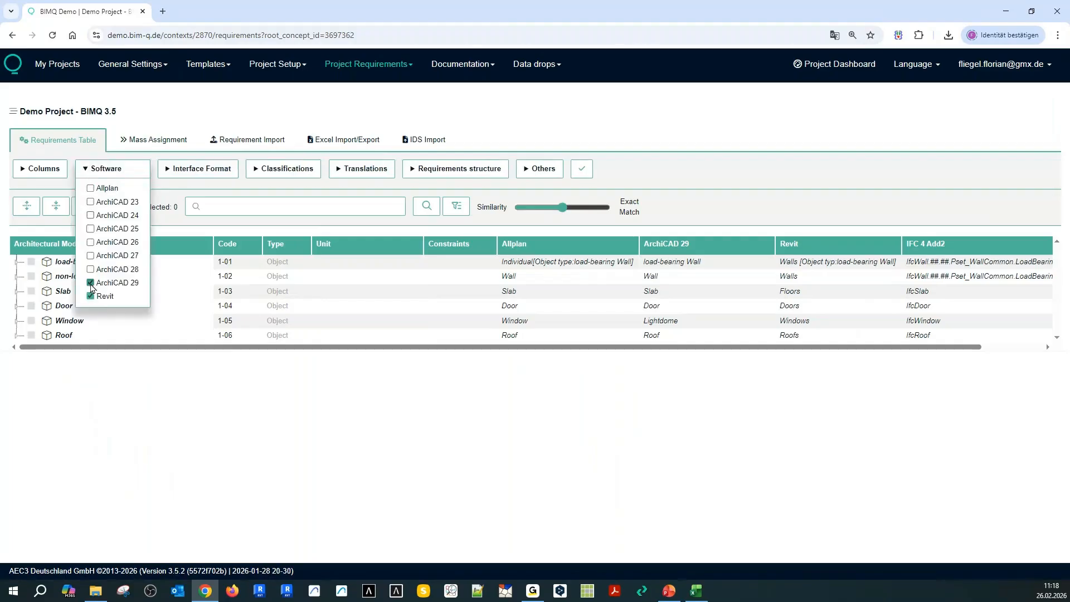
click(91, 283)
click(581, 168)
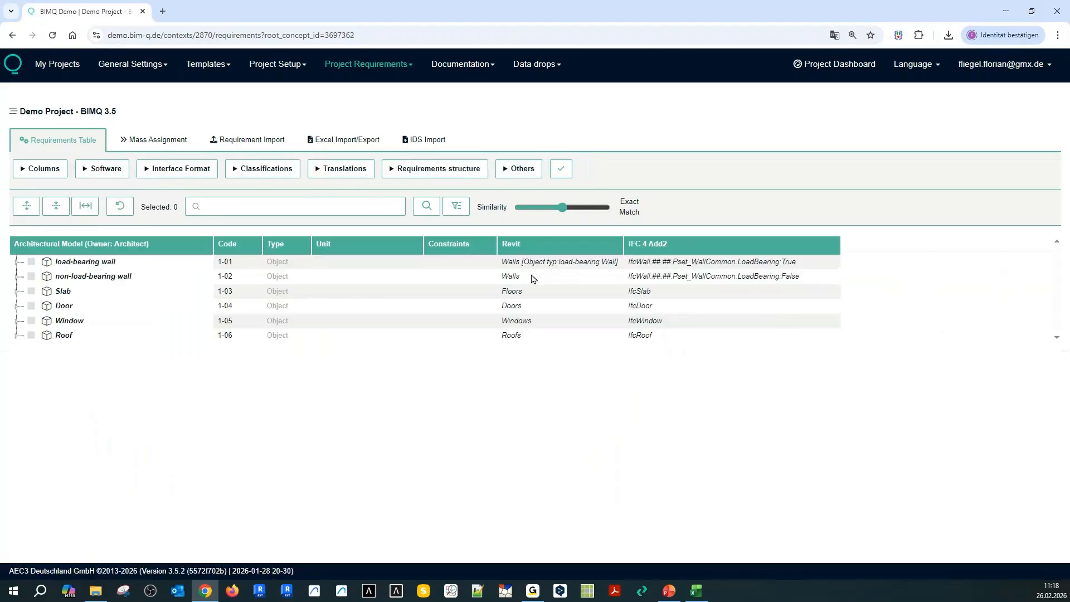
drag(422, 244, 387, 245)
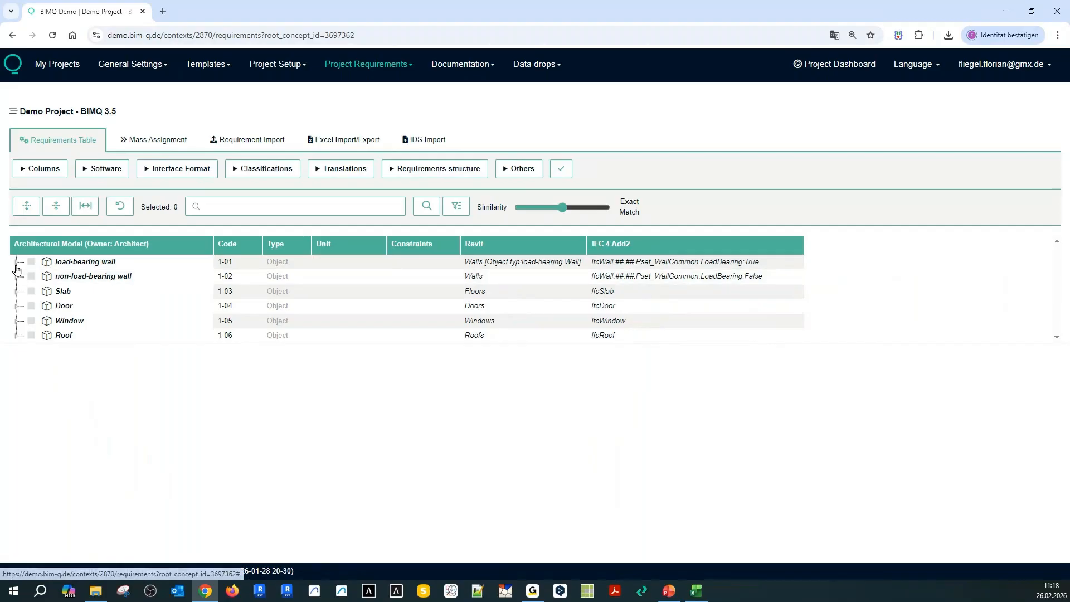
Examine the property groups assigned to the load-bearing and non-load-bearing walls, and collapse both walls again
click(16, 264)
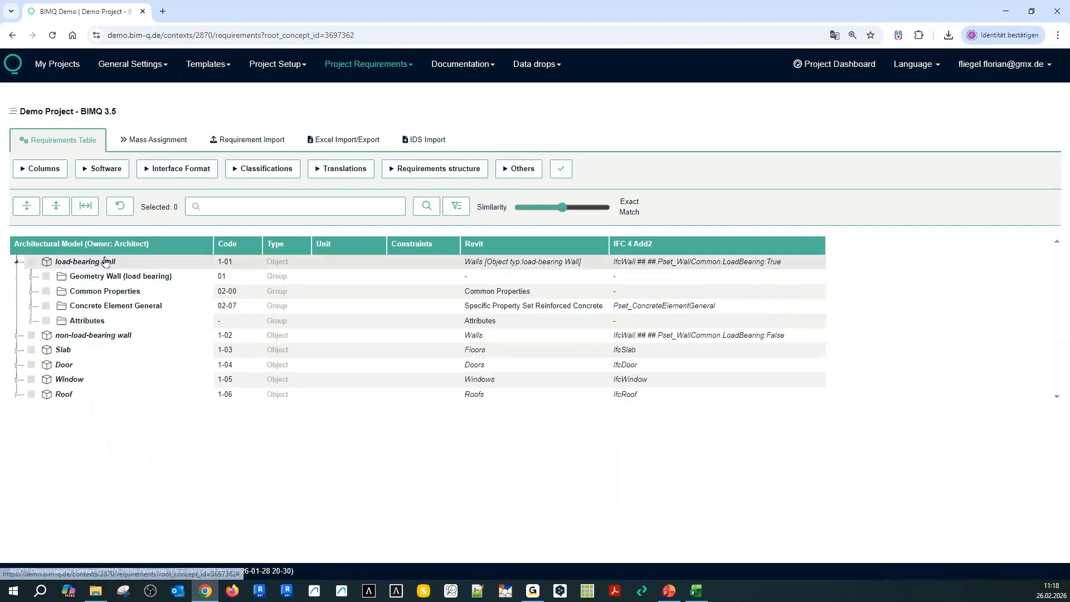
click(16, 334)
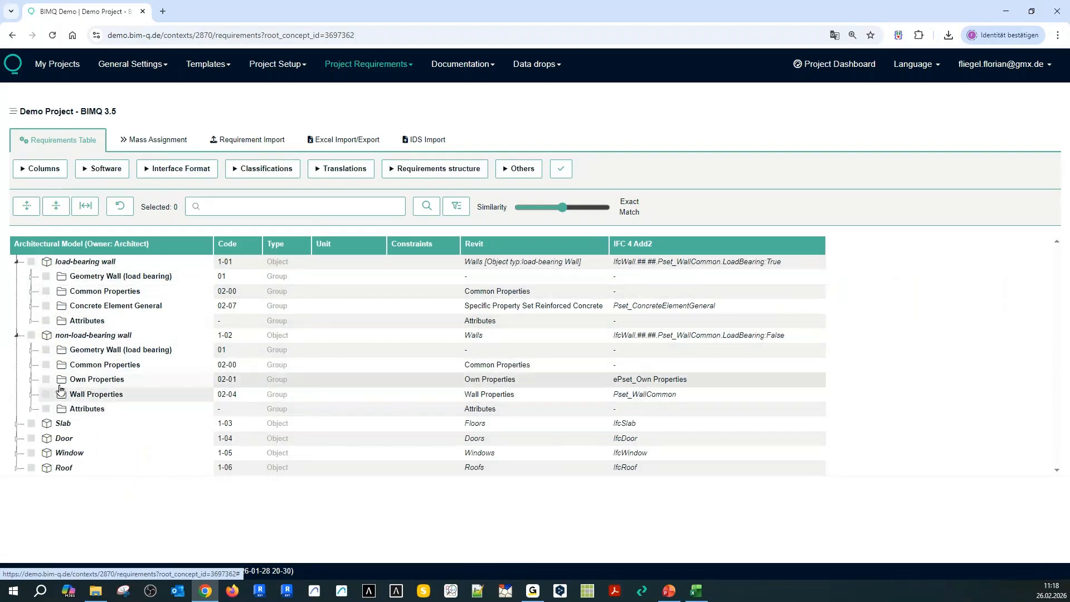
click(17, 335)
click(16, 261)
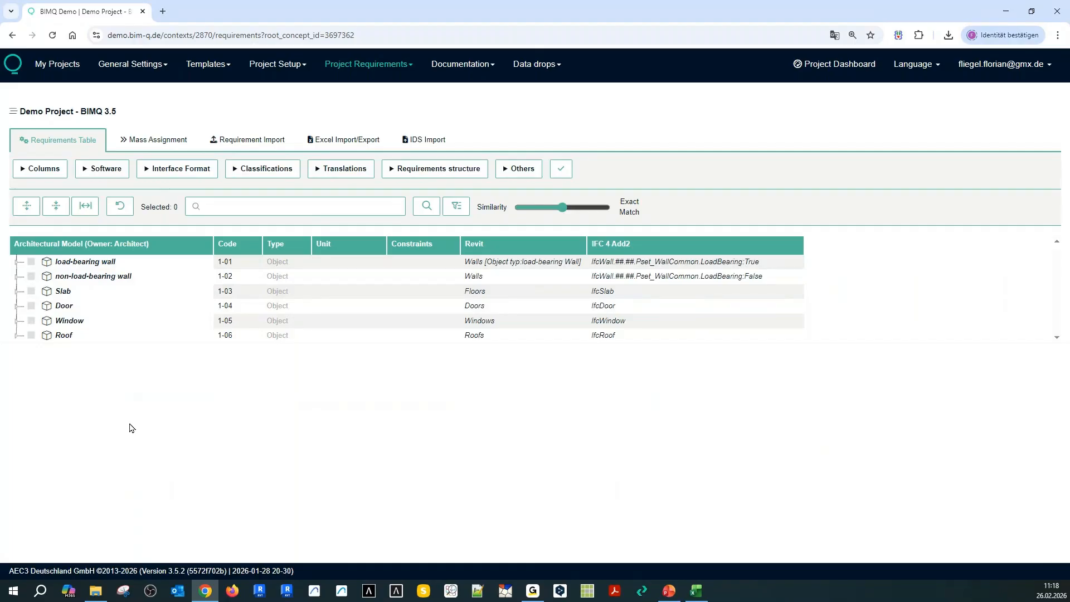
Show the Minimum Requirements columns for the Criteria Definition (P03), Coordination (P05) and Operations (P08) phases in the requirements table
click(435, 168)
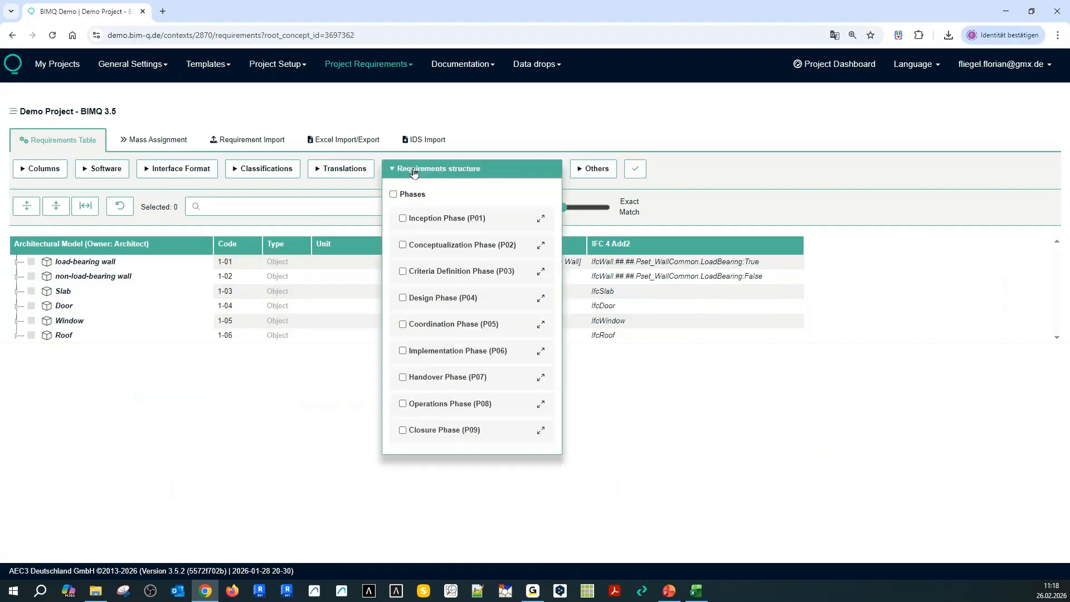
click(540, 272)
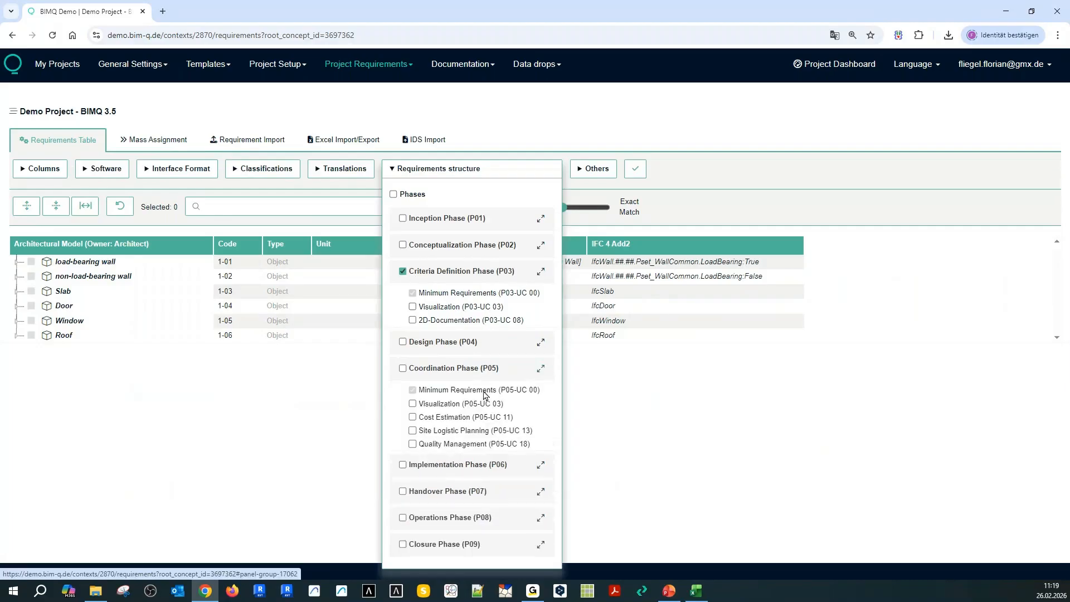
click(540, 369)
double_click(413, 405)
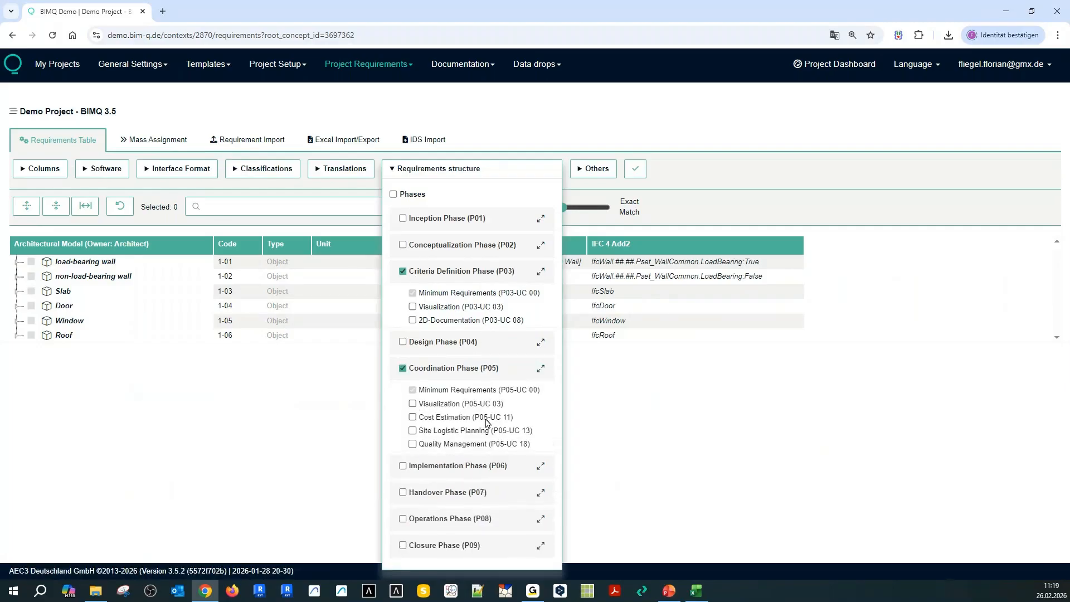
click(541, 521)
click(413, 554)
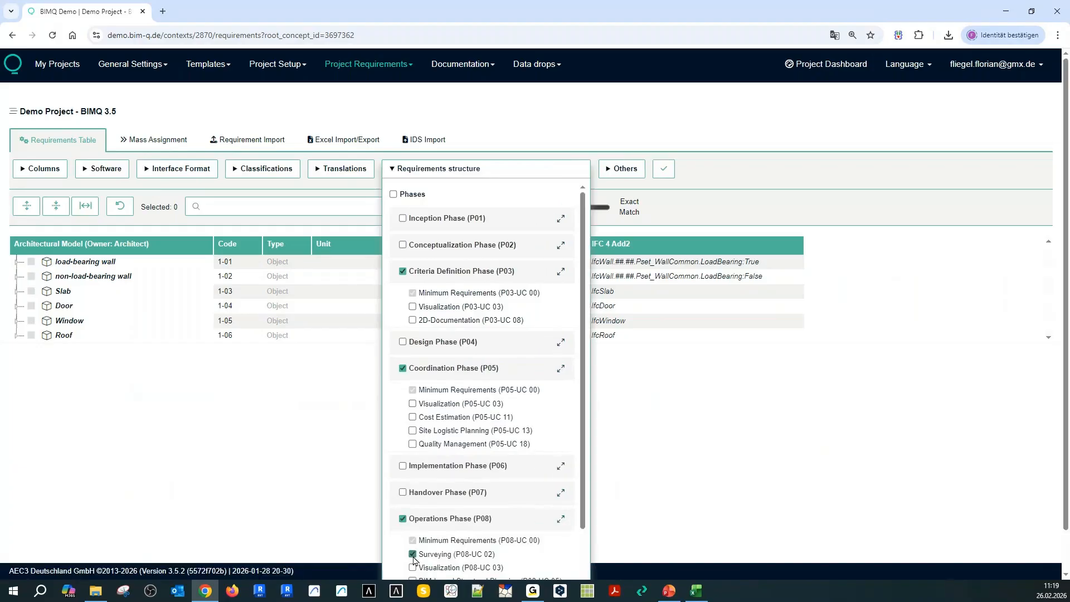
click(412, 554)
click(663, 169)
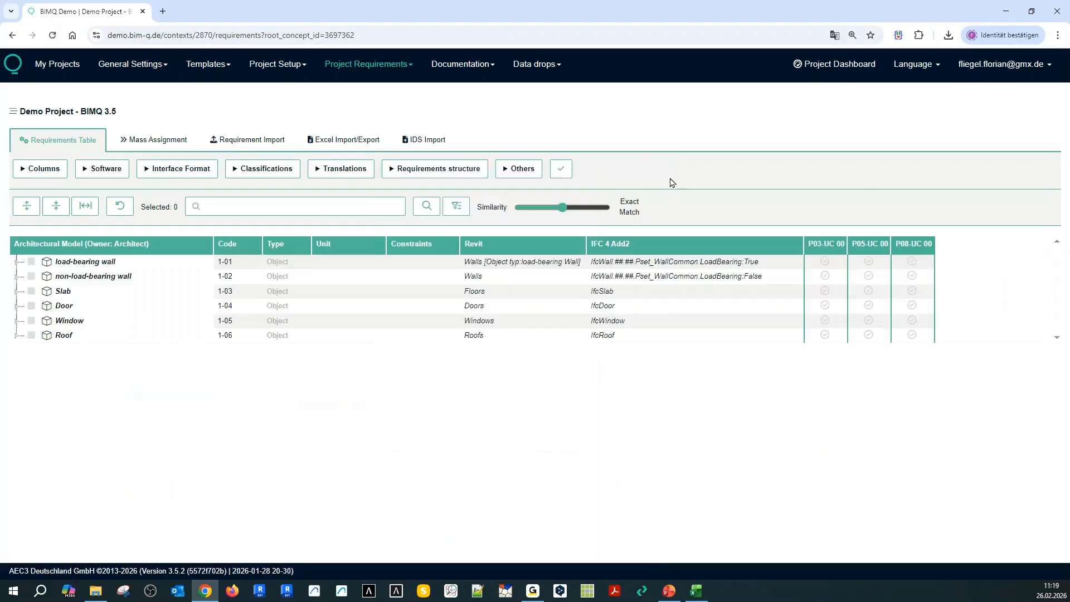
Expand the load-bearing wall's Common Properties and narrow the Unit column to review the requirements per phase
click(16, 262)
click(30, 291)
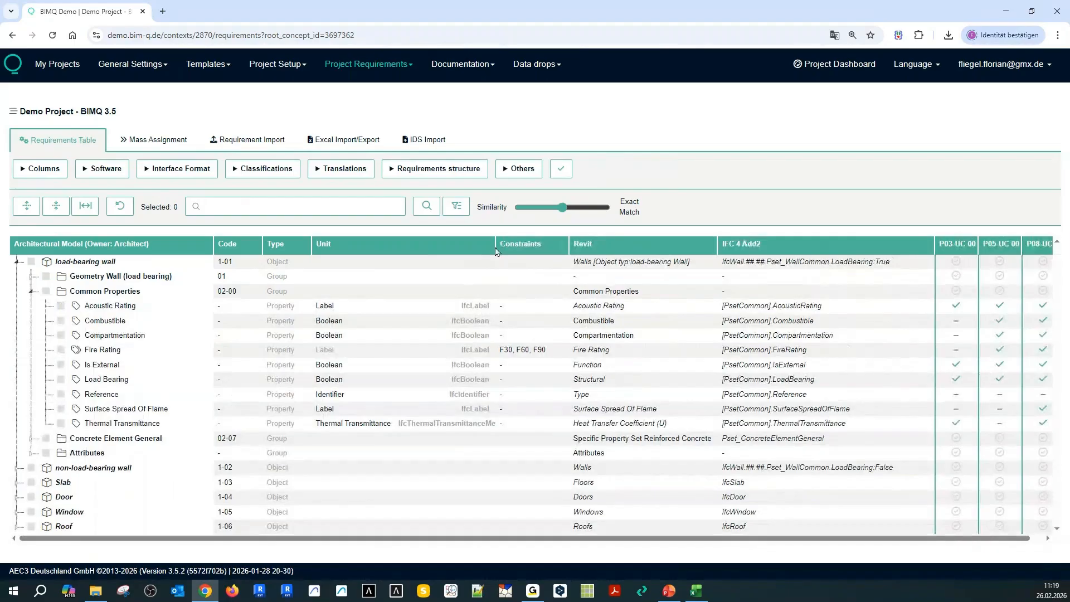
drag(495, 245, 399, 262)
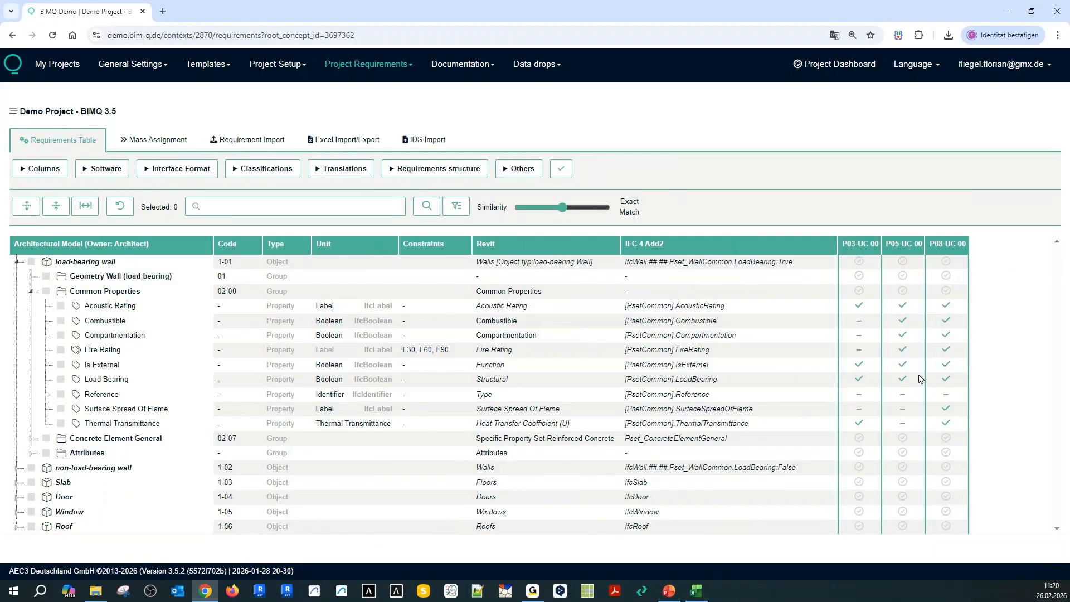
Try toggling the P03 minimum requirement for the load-bearing wall's Combustible and Compartmentation properties
click(857, 321)
click(856, 336)
click(857, 323)
Try assigning the Visualization use case to phase P01 with the option to use it for additional data requirements
click(270, 68)
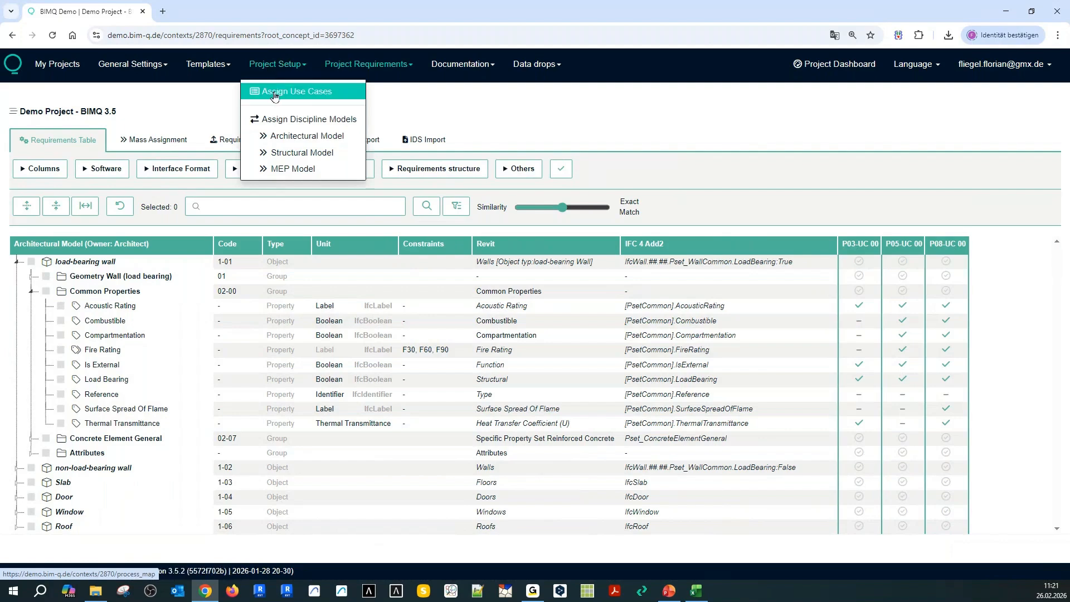
click(274, 92)
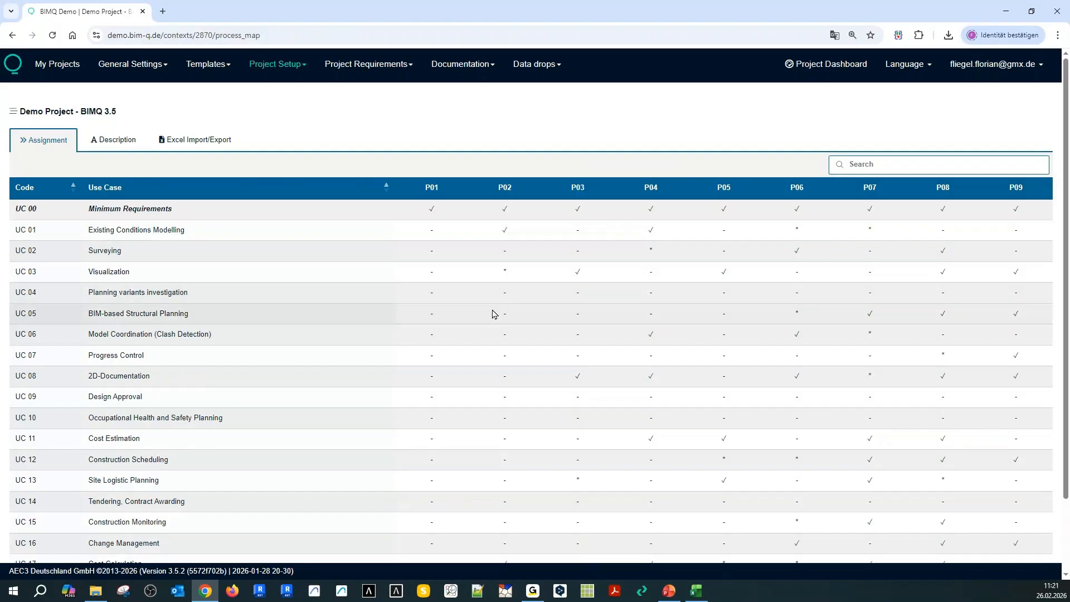
click(432, 271)
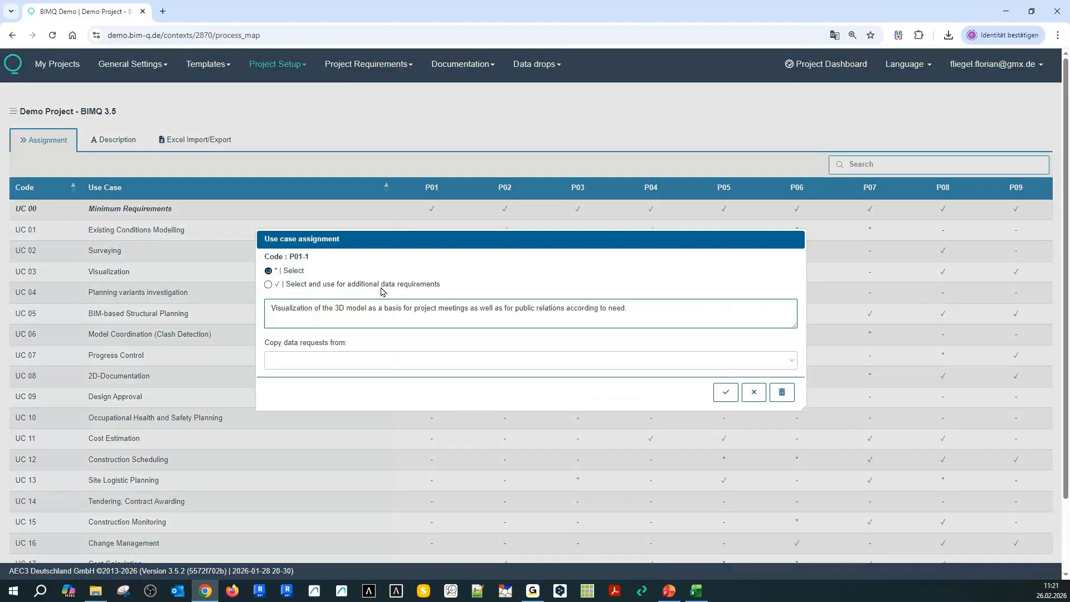
click(268, 284)
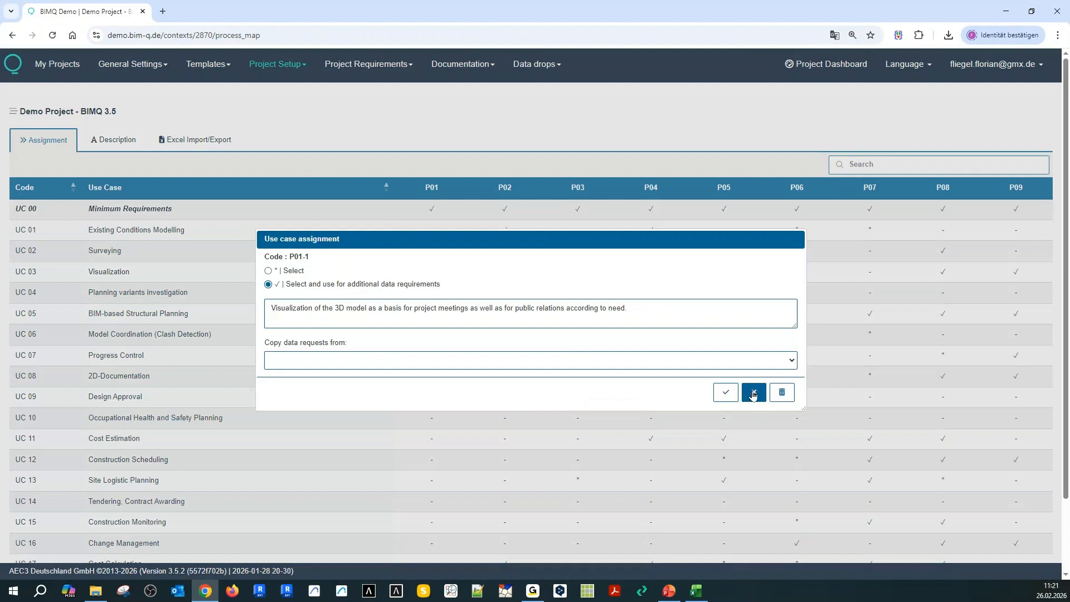
click(753, 392)
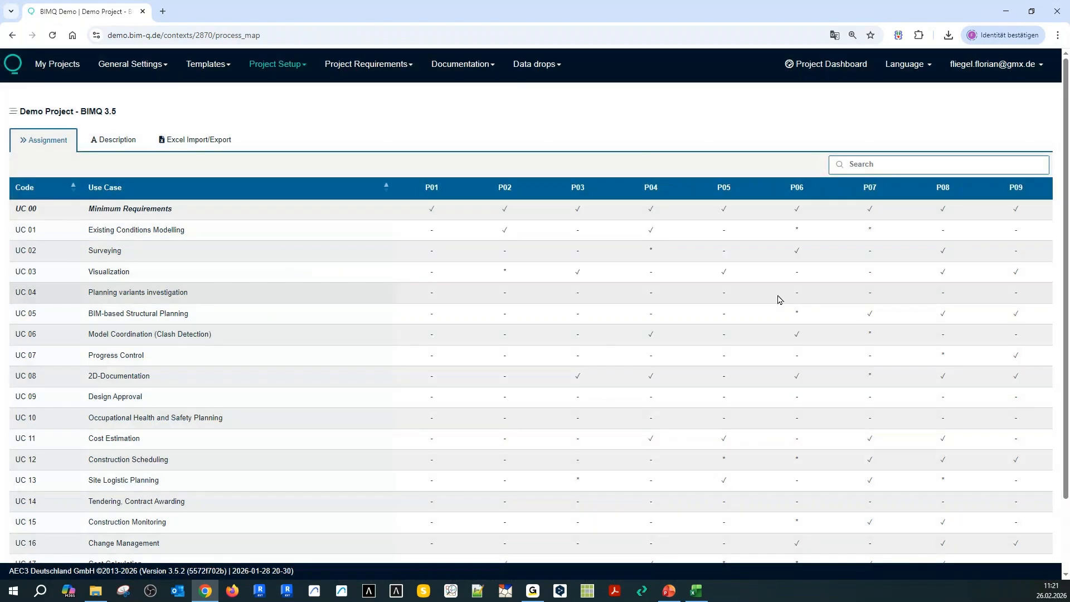
Return to the Architectural Model requirements, collapse the load-bearing wall, and enable resolving and checking of the IFC notation
click(398, 66)
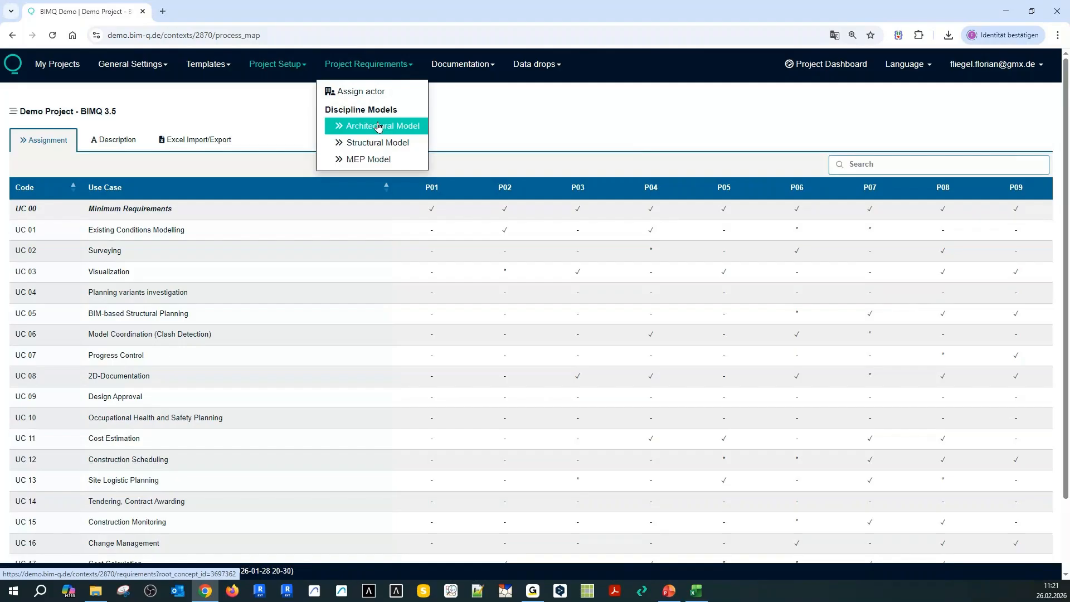
click(378, 127)
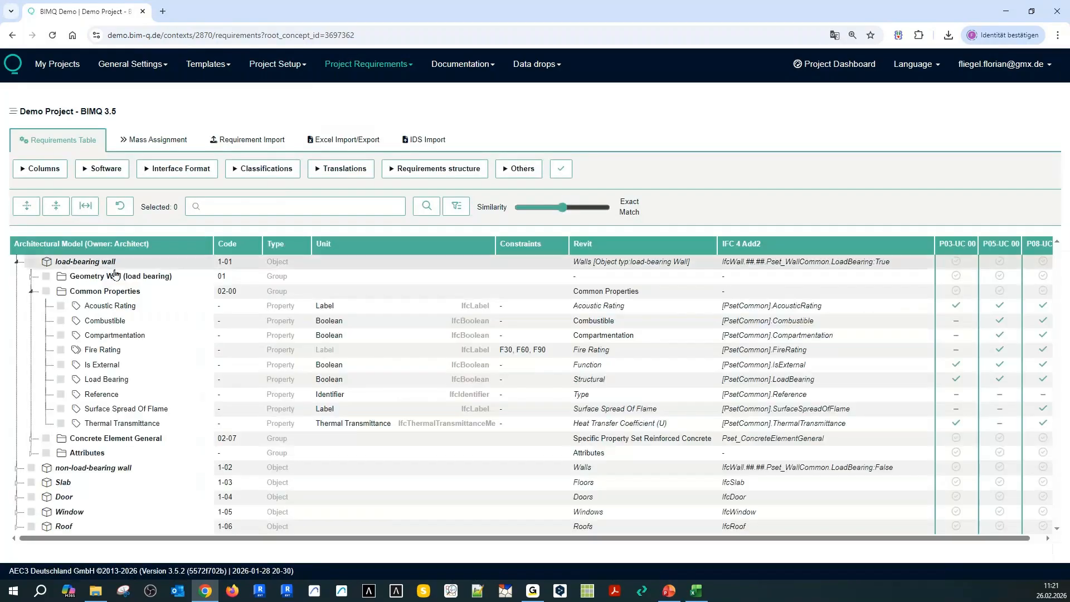
click(31, 292)
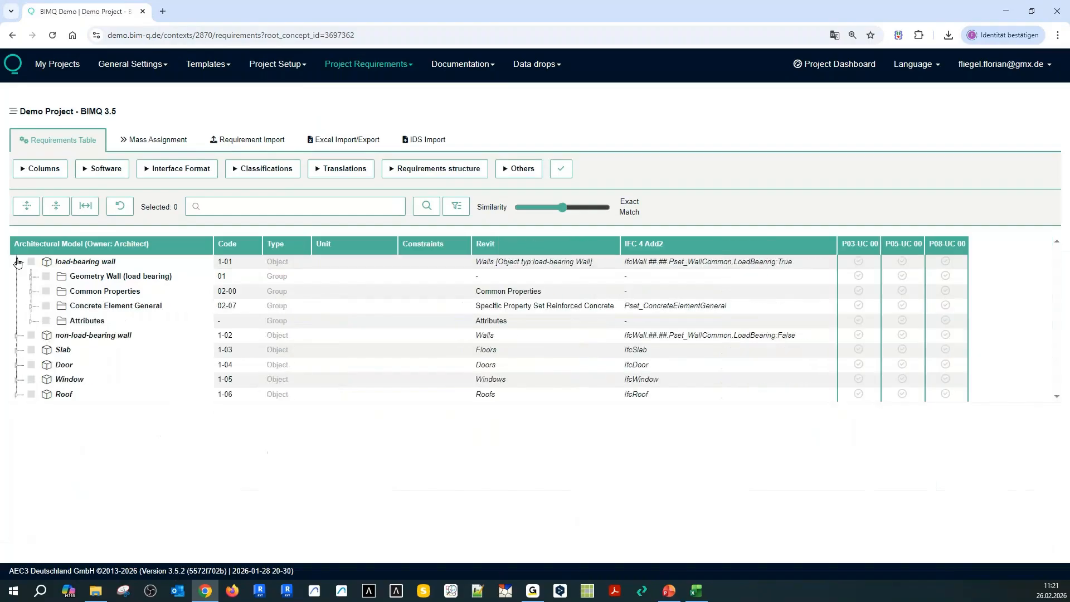
click(18, 261)
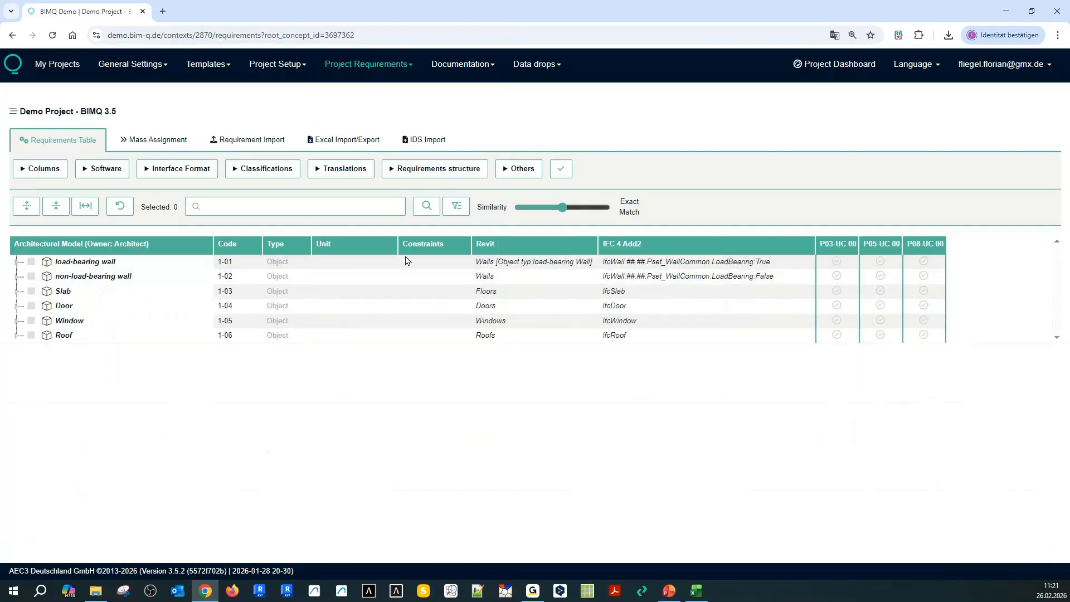
click(148, 170)
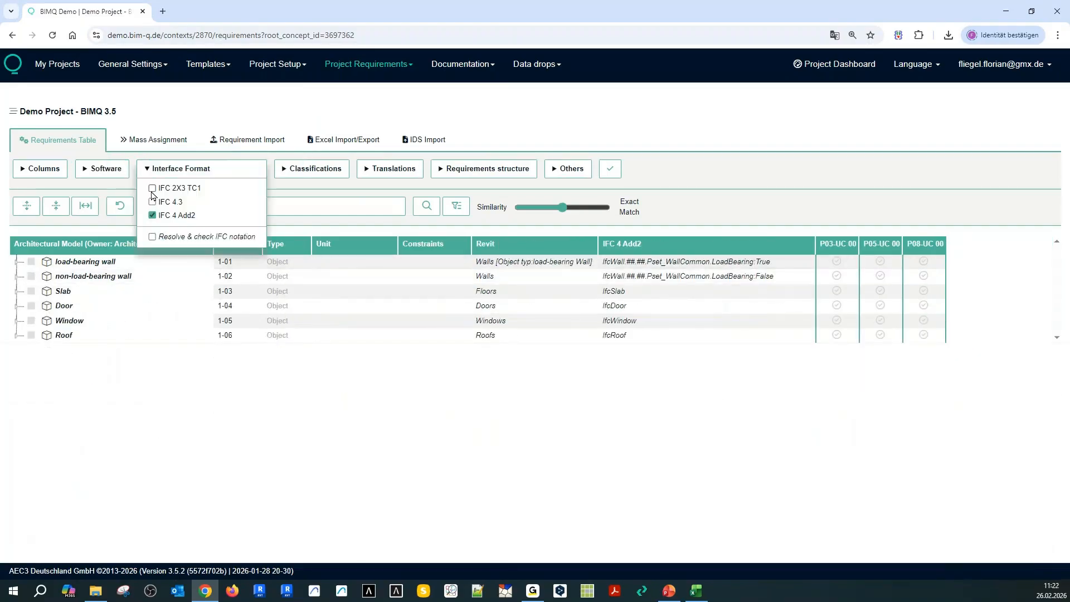
click(151, 236)
click(611, 169)
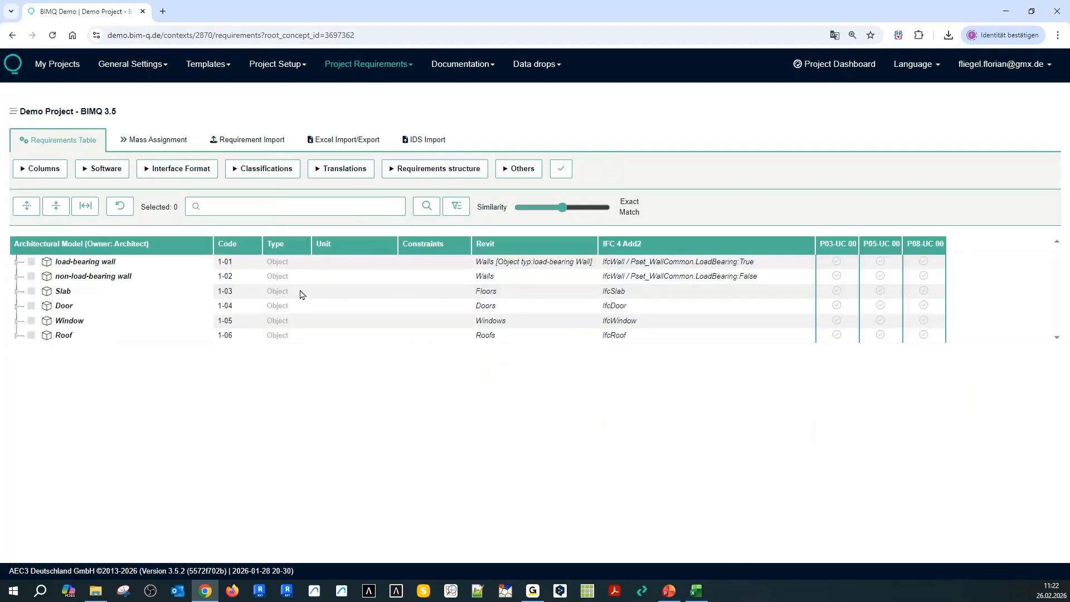
Expand all elements of the Architectural Model and review the resolved IFC 4 Add2 mappings of their properties
click(18, 262)
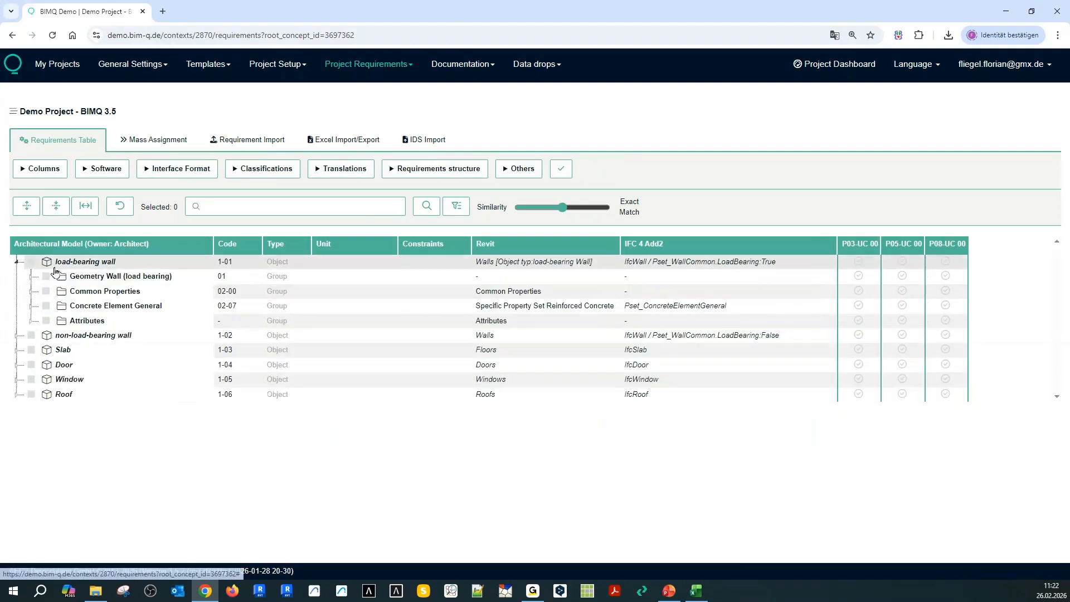
scroll(690, 301, down, 10)
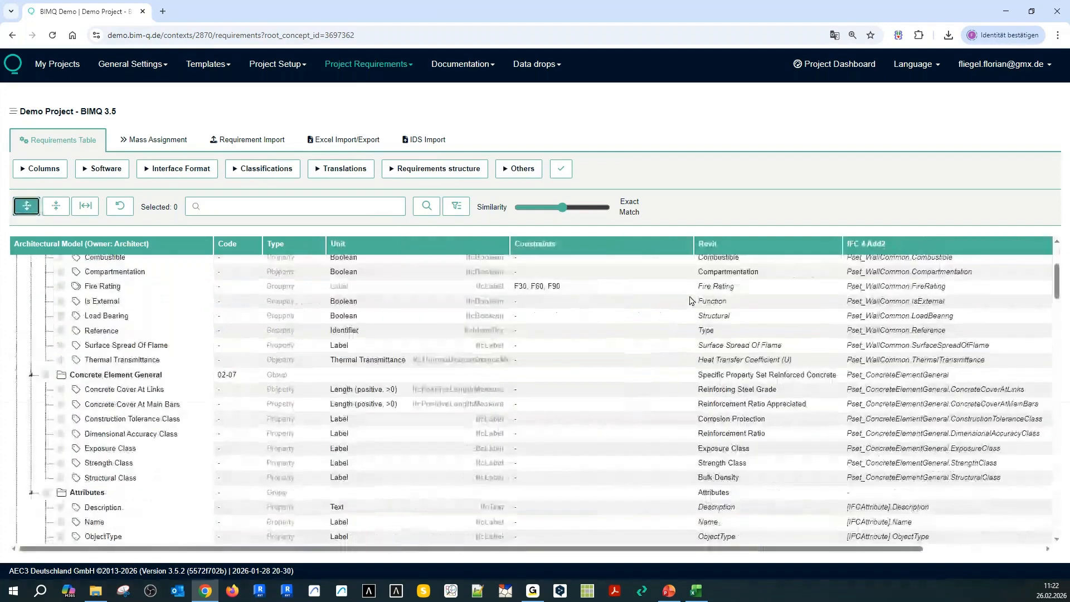
scroll(690, 300, down, 8)
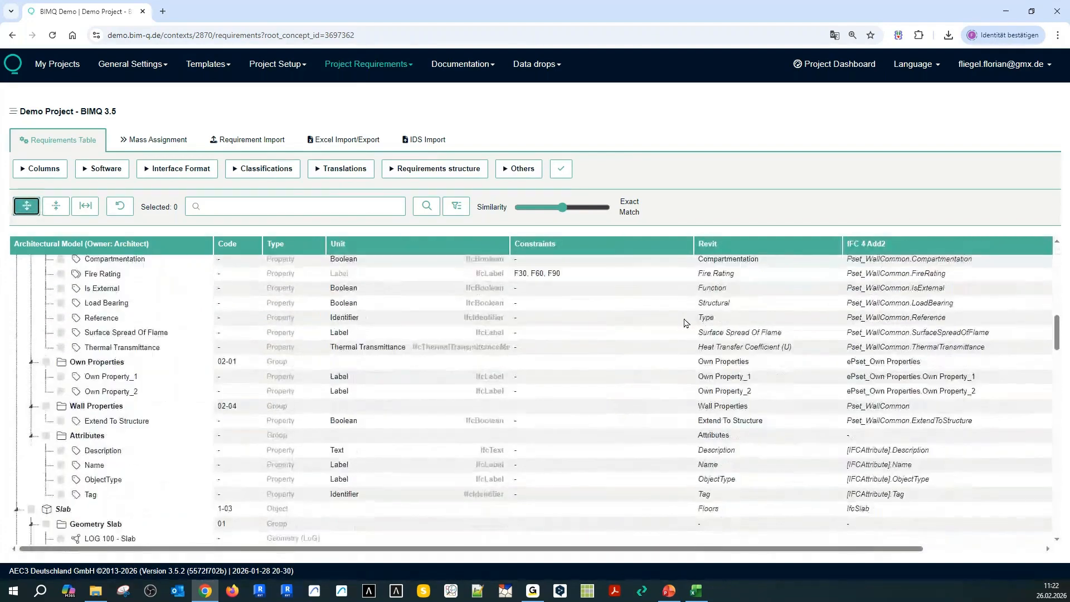
Review the Revit and IFC 4 Add2 mappings of the slab, door, window and roof properties, and collapse all elements
scroll(689, 345, down, 10)
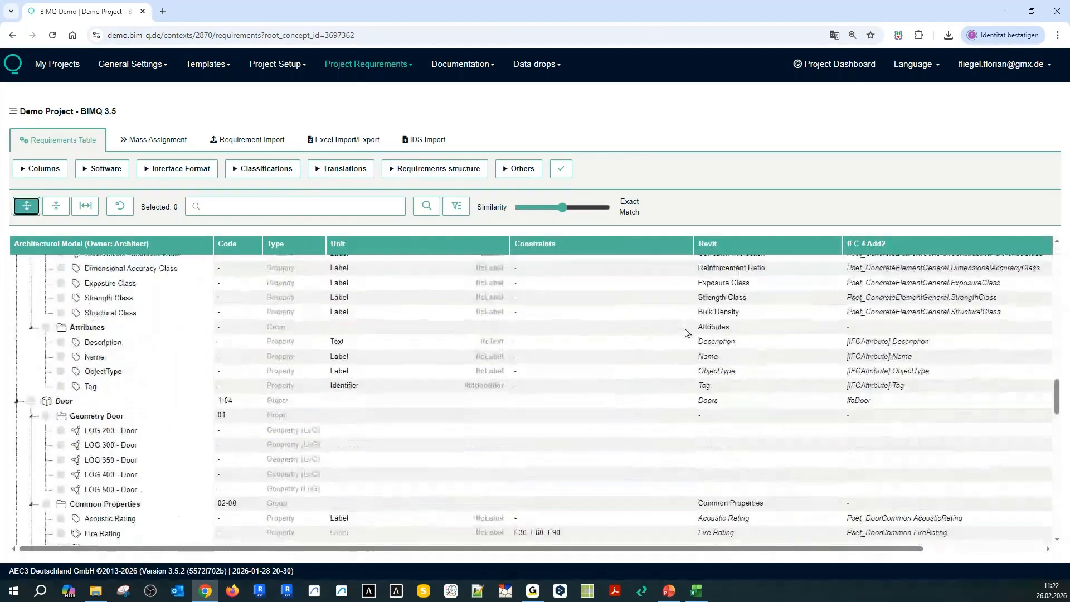
scroll(695, 412, down, 1)
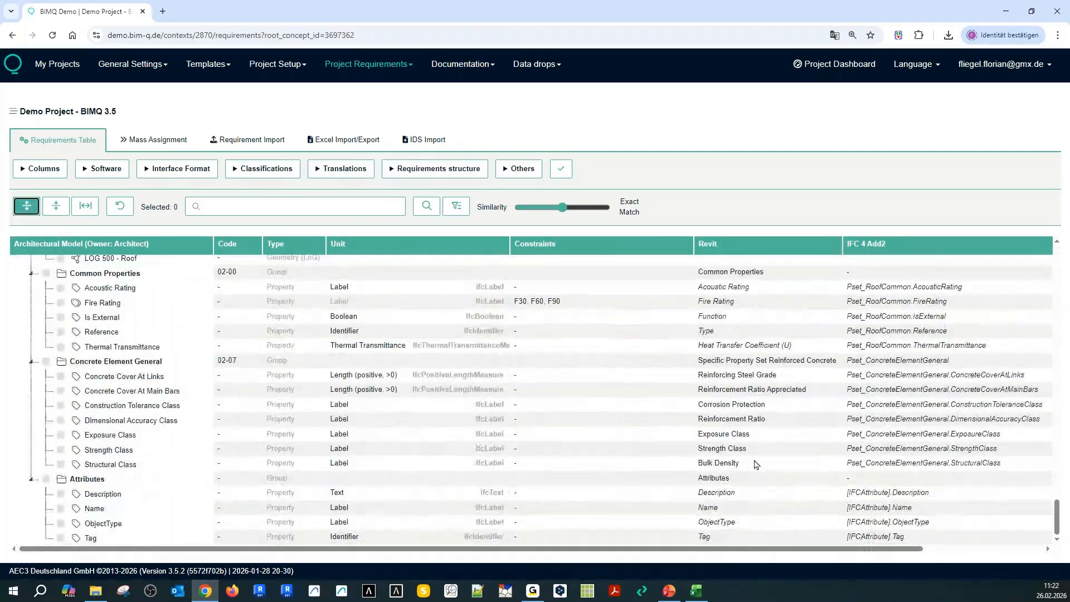
scroll(898, 473, down, 4)
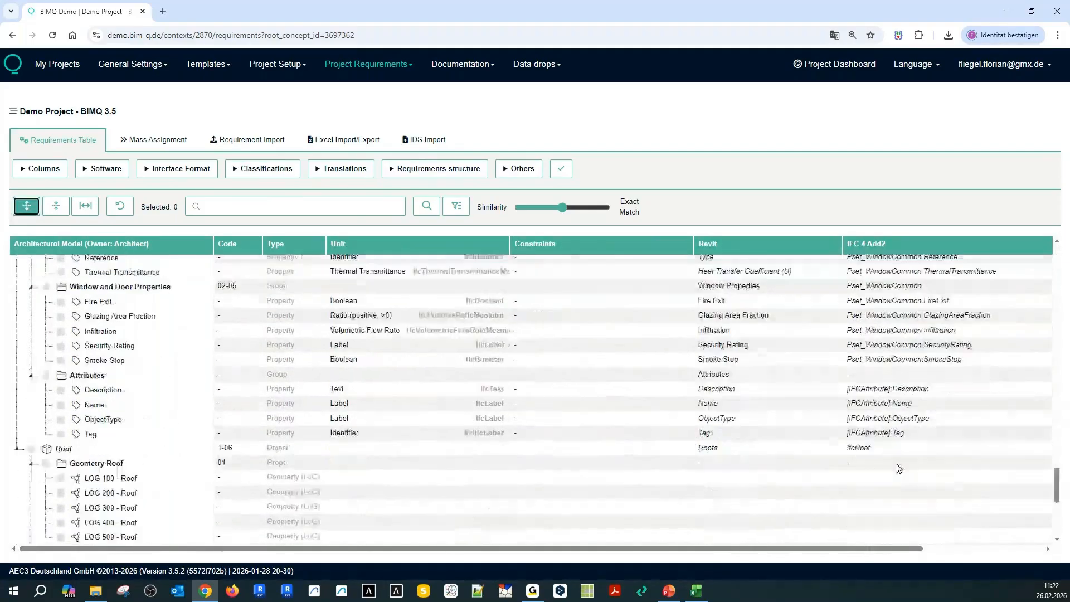
scroll(467, 315, up, 15)
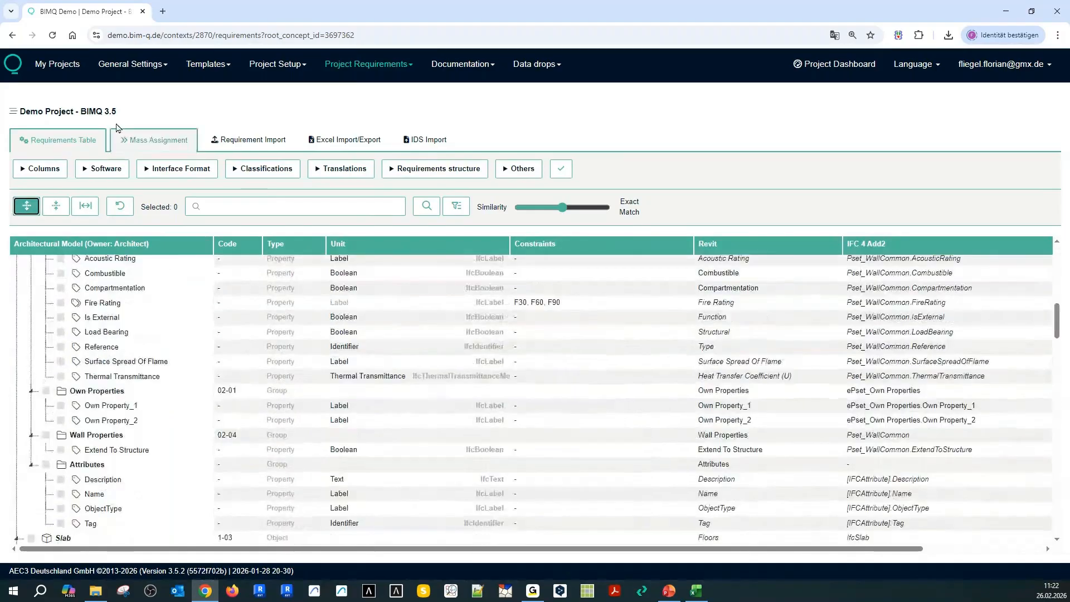
click(56, 206)
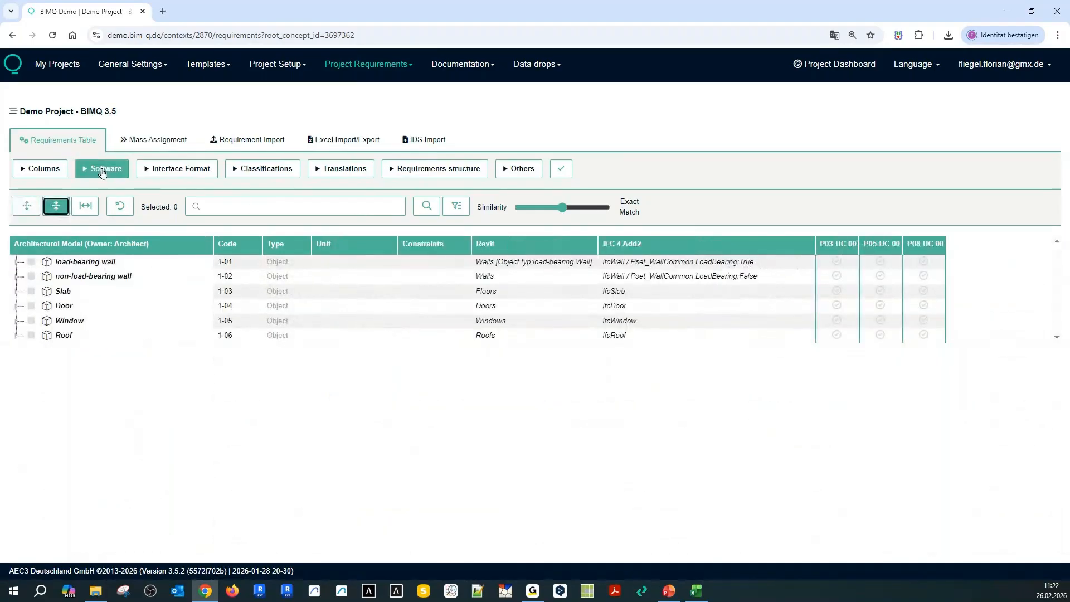
Hide the Revit software column in the Architectural Model requirements table
click(98, 170)
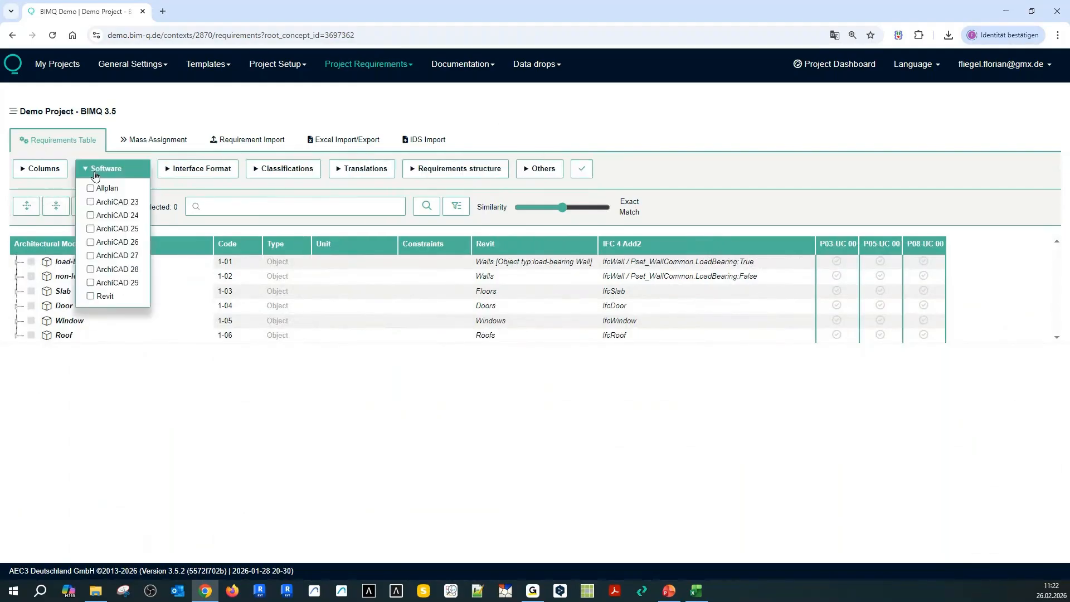
click(40, 168)
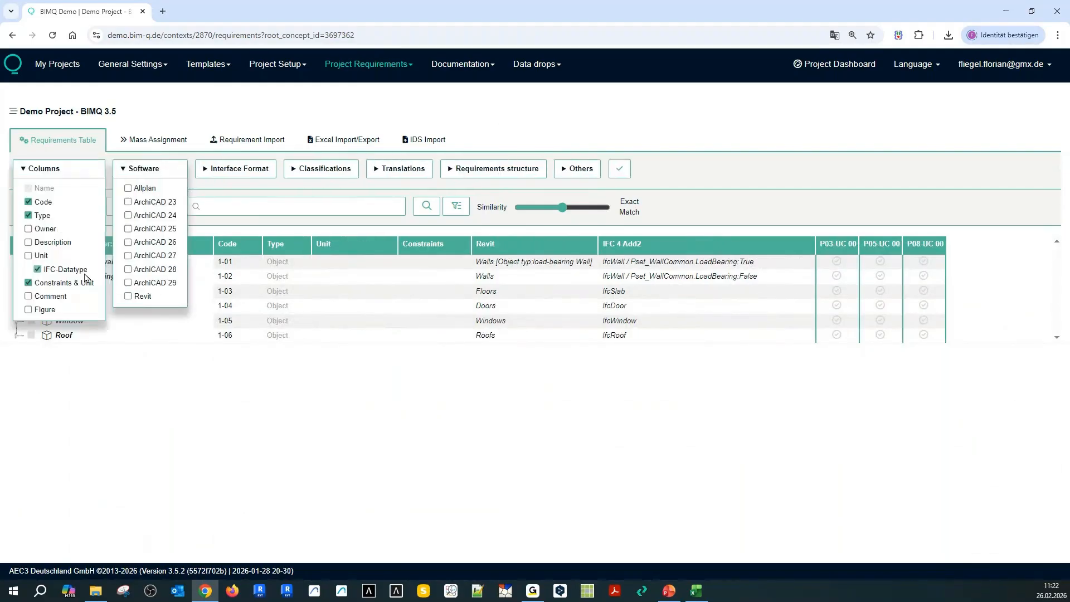
click(619, 168)
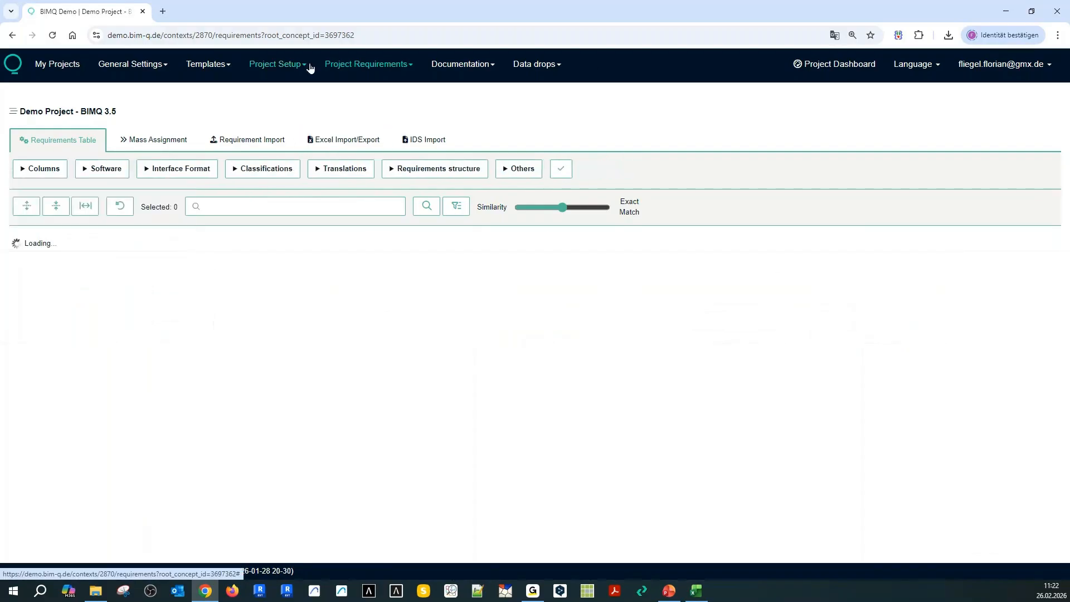
Expand all elements of the MEP Model to examine their IFC 4 Add2 mappings, and return to the Architectural Model requirements
click(390, 65)
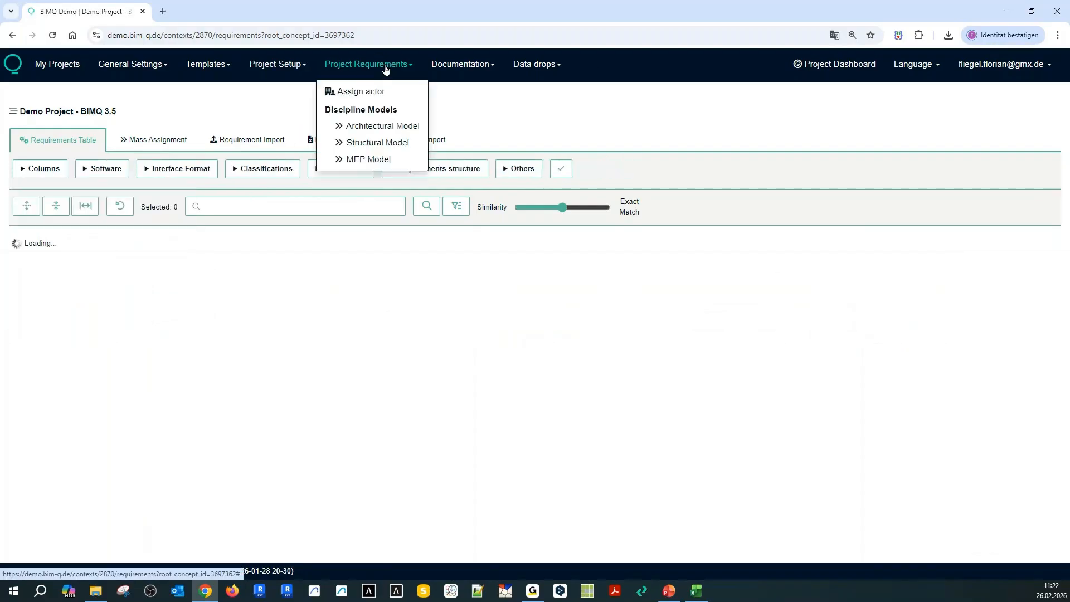
click(359, 161)
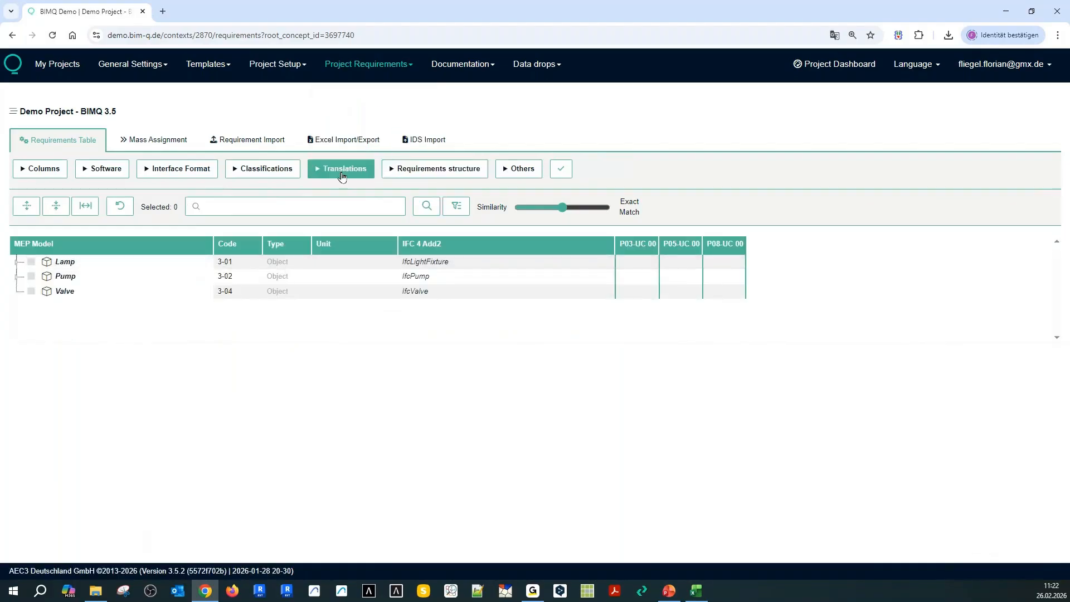
click(36, 211)
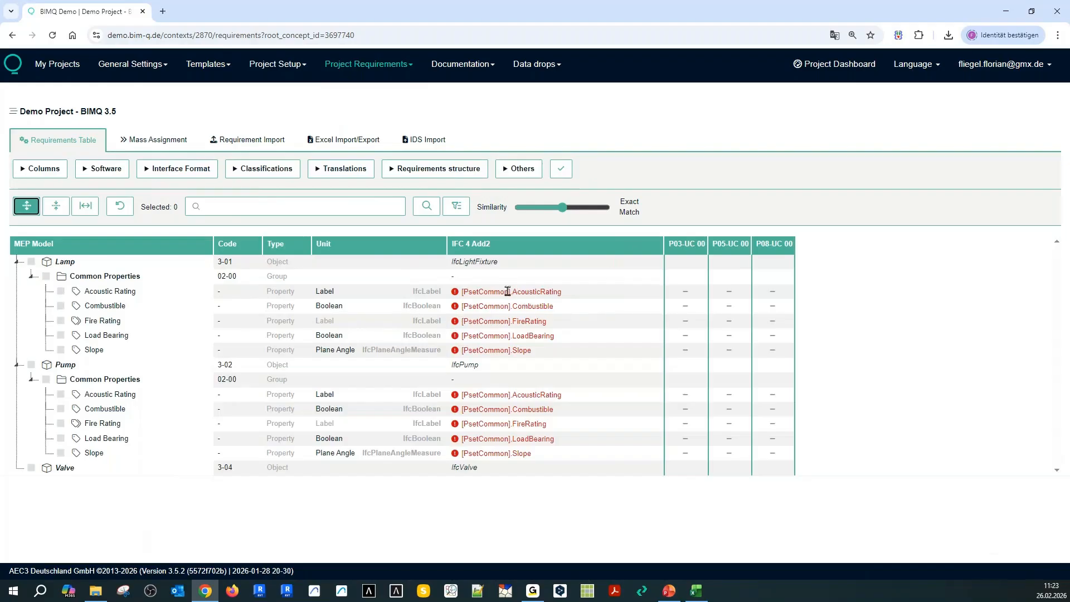
mouse_move(508, 291)
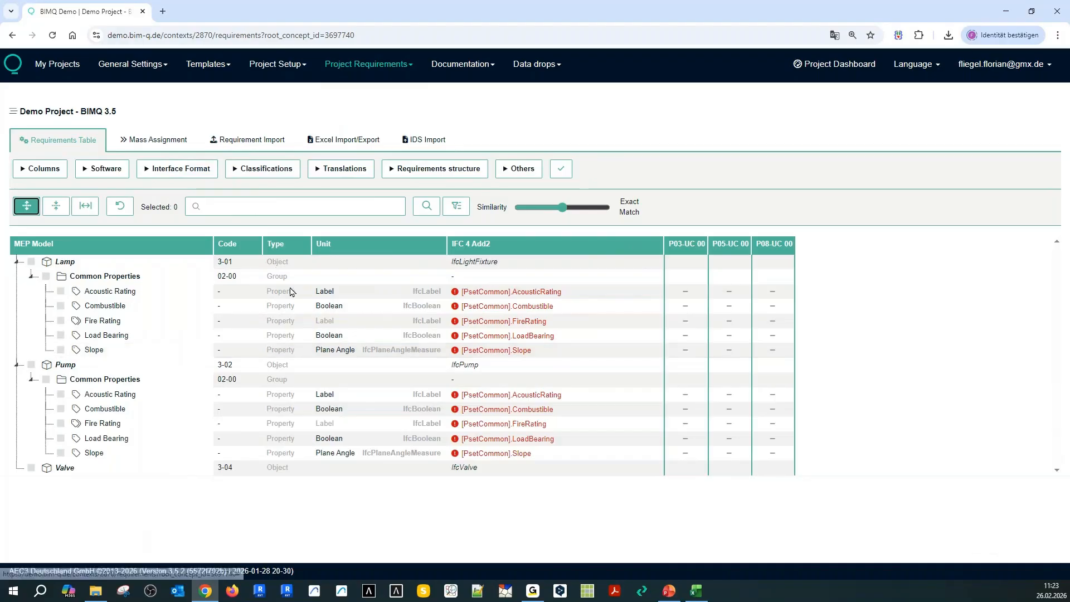
click(383, 65)
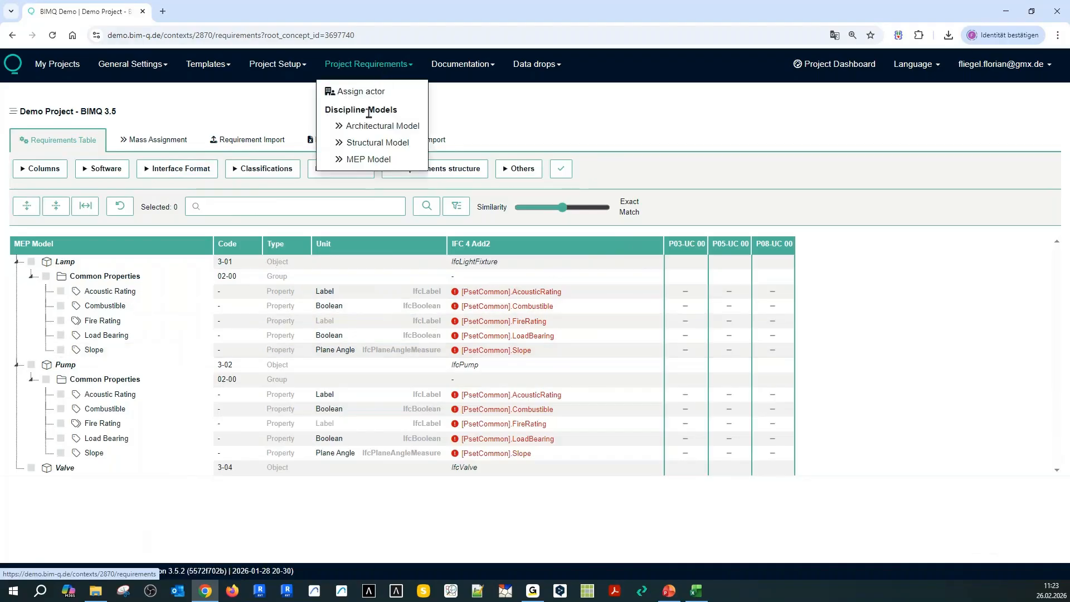
click(370, 125)
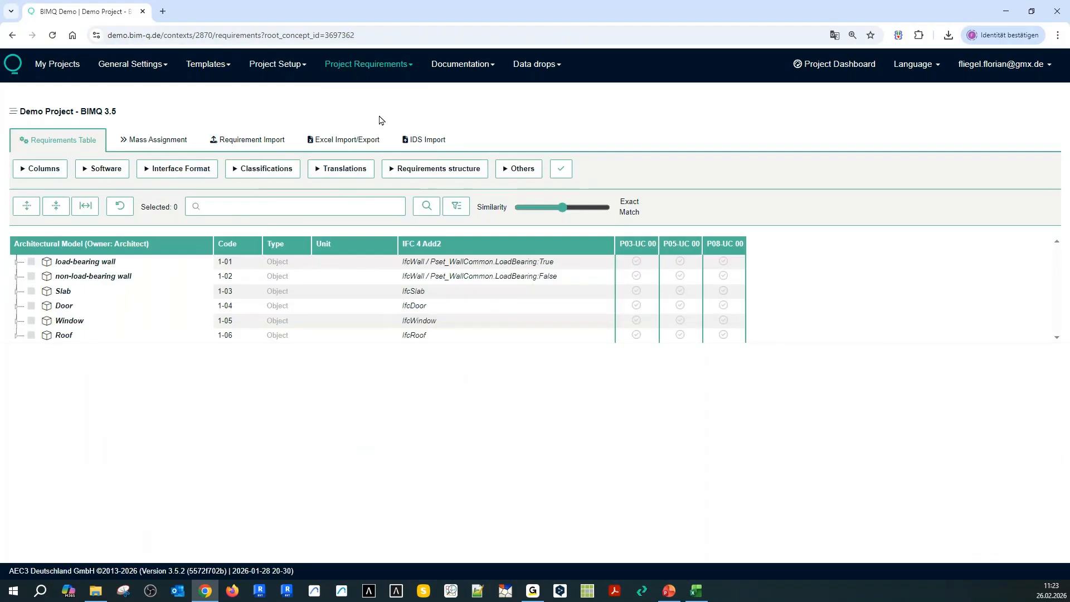
Set up a Requirements by Phases report for the Architectural Model with Revit as software and IFC 4 Add2 as interface format
click(460, 65)
click(459, 95)
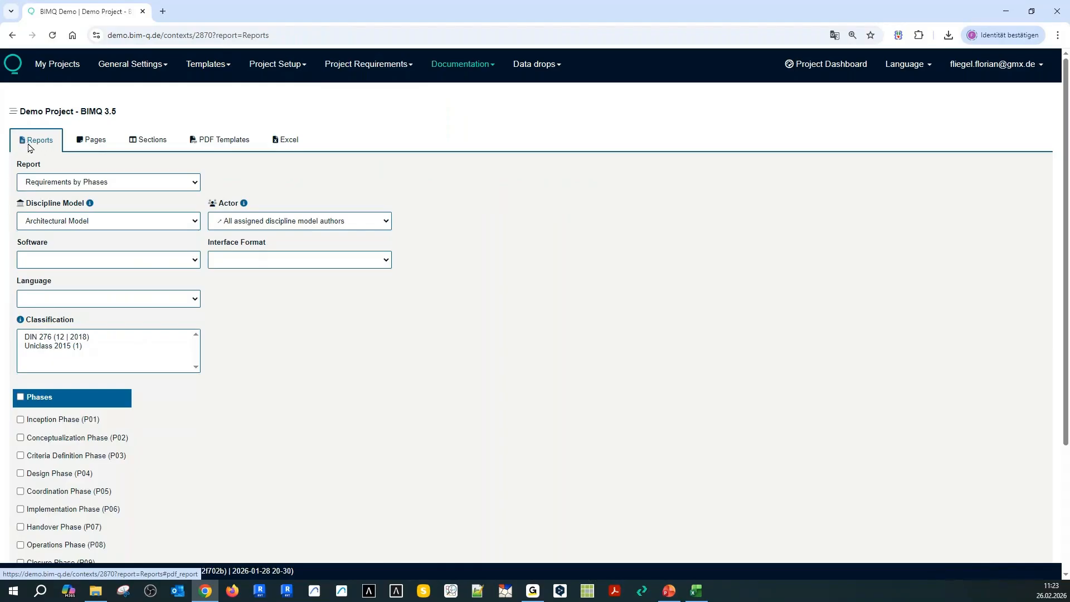
click(109, 182)
click(109, 183)
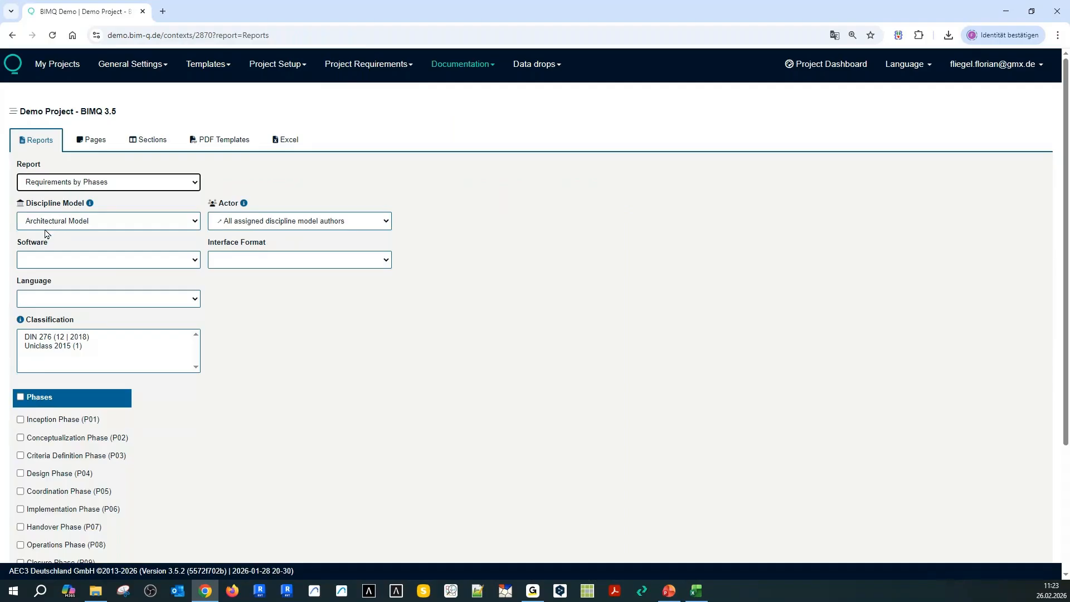
click(46, 261)
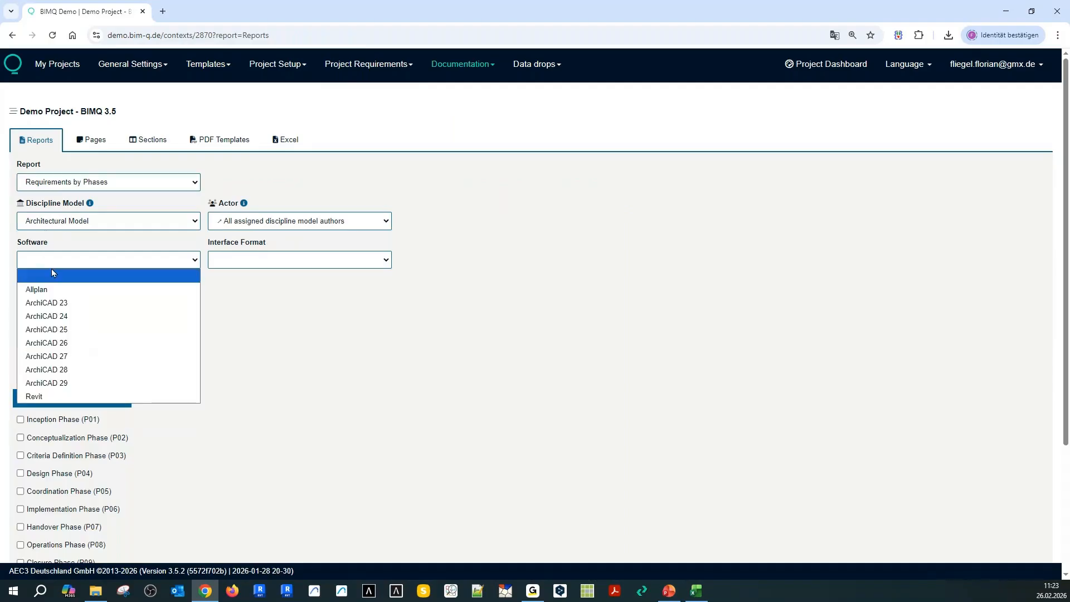
click(35, 401)
click(234, 261)
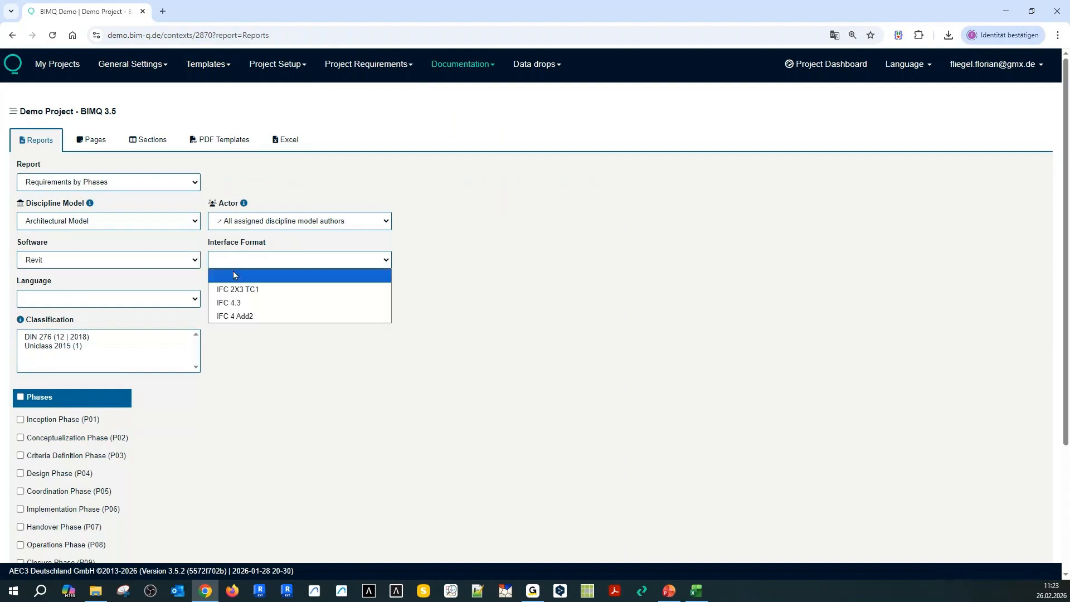
click(245, 316)
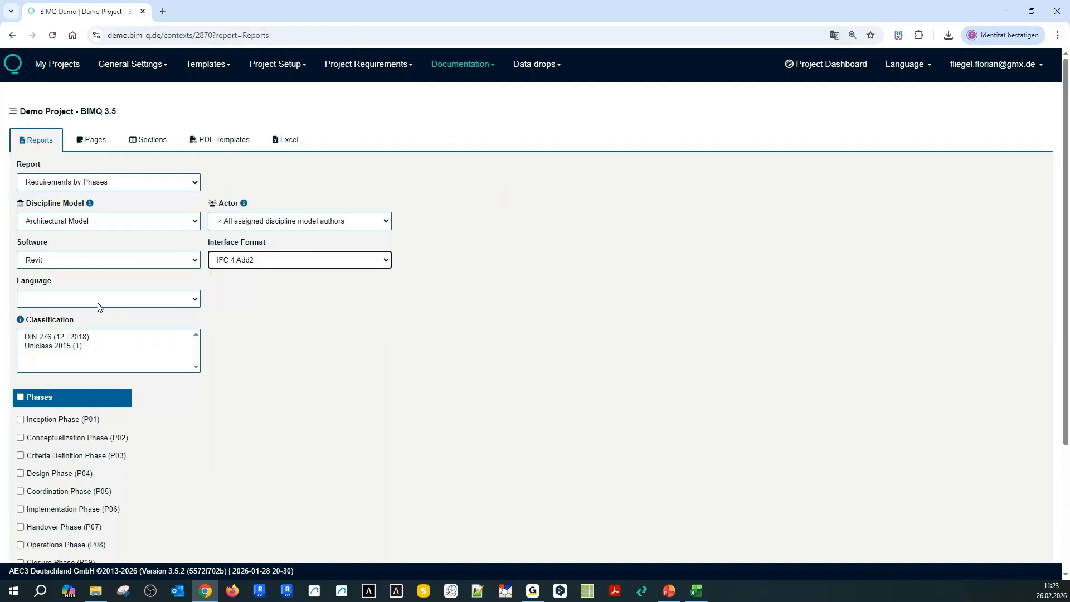
Include the Criteria Definition Phase (P03) and Coordination Phase (P05) in the report and export it as PDF
scroll(61, 392, down, 3)
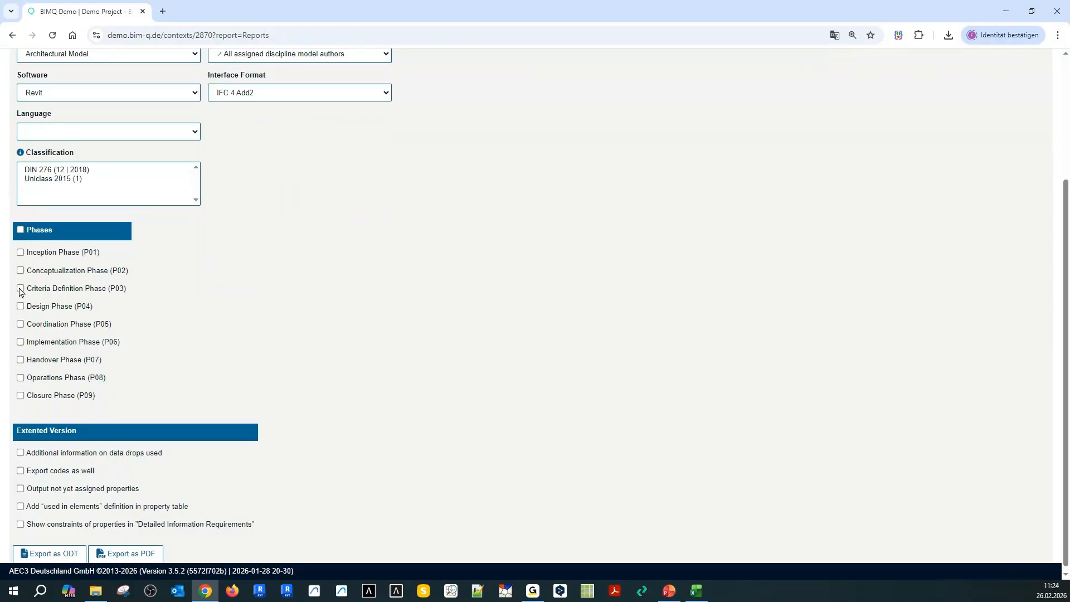
click(21, 288)
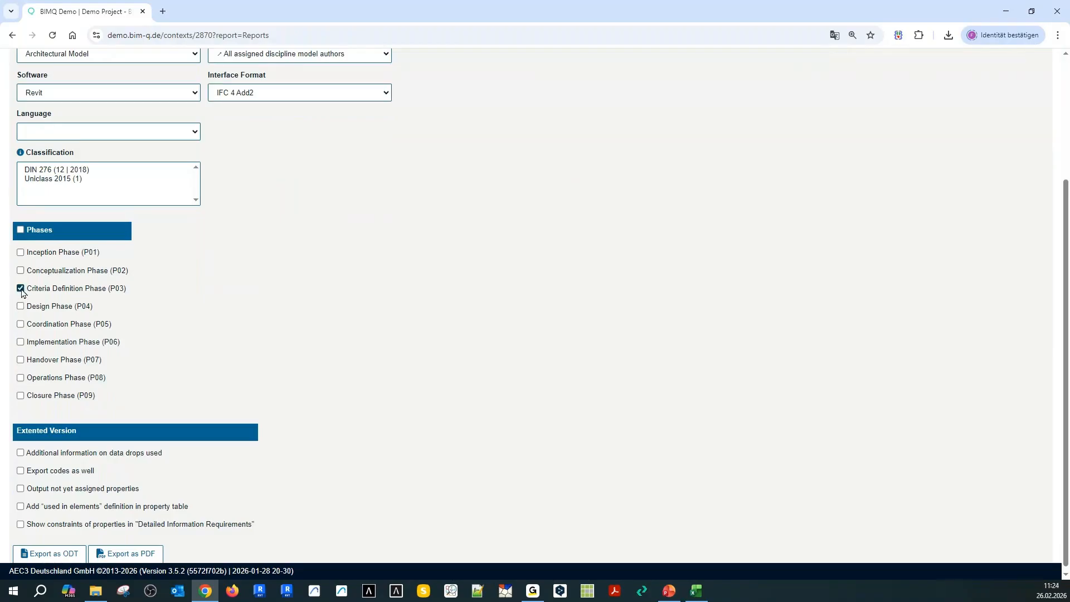
click(21, 323)
scroll(207, 407, down, 1)
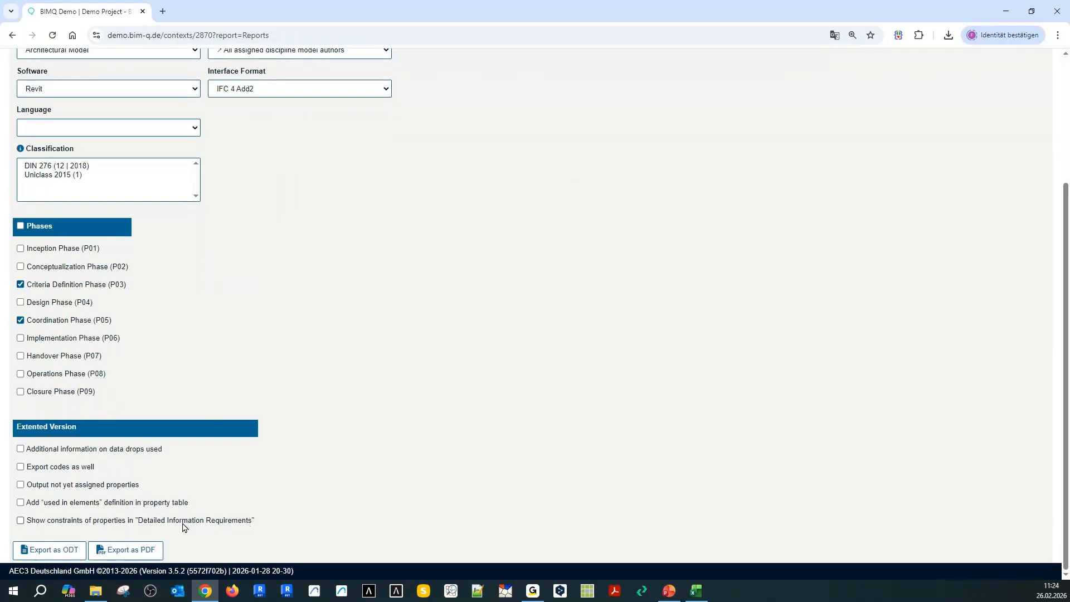
click(135, 551)
click(562, 112)
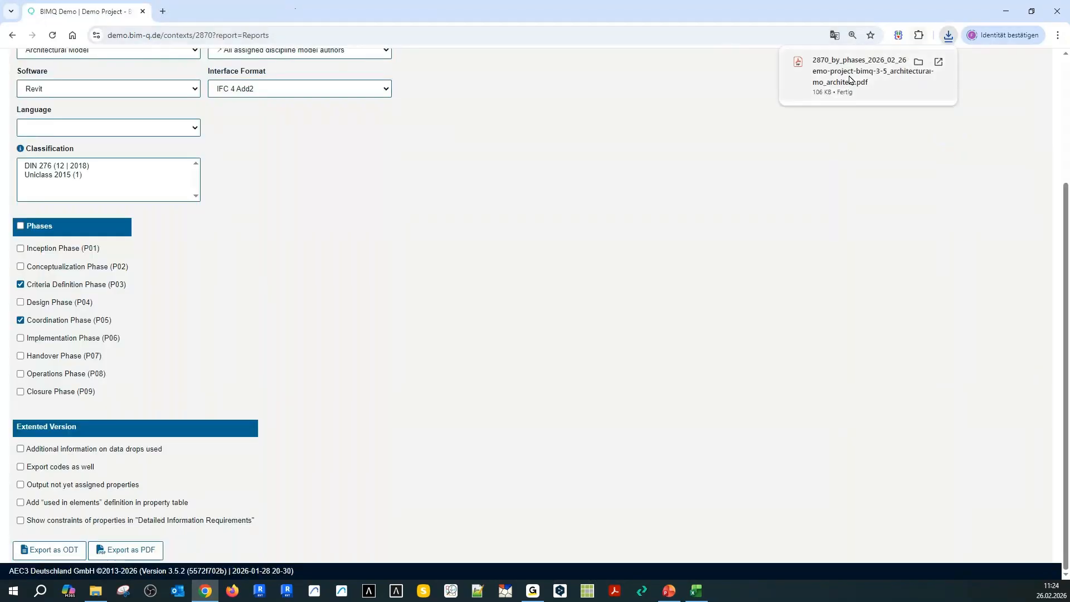
Open the exported PDF report and examine its overviews of use cases, phases, and required objects and properties
click(829, 81)
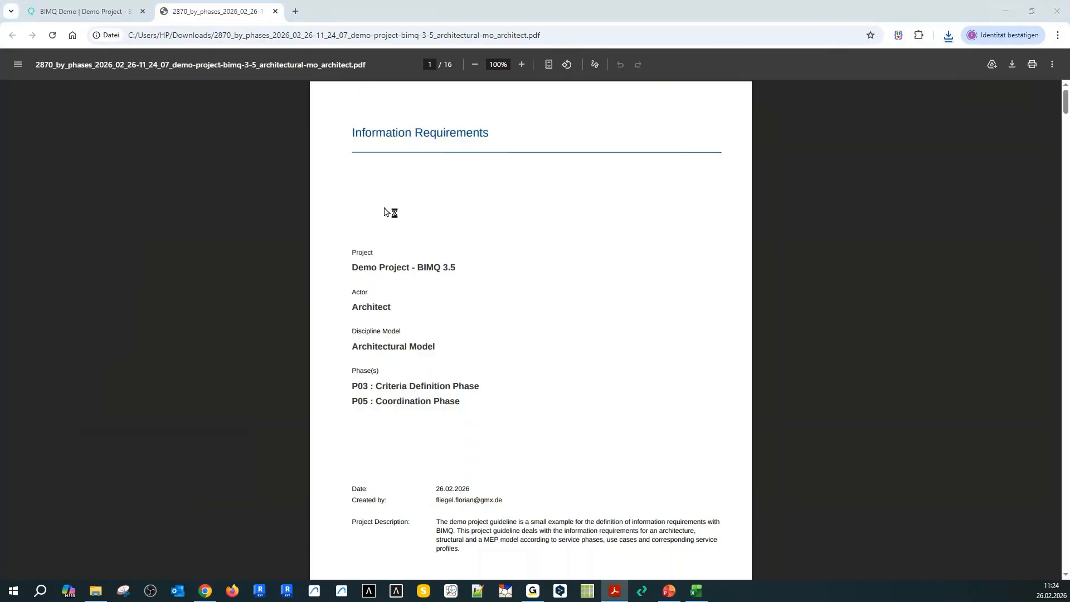
scroll(418, 237, down, 10)
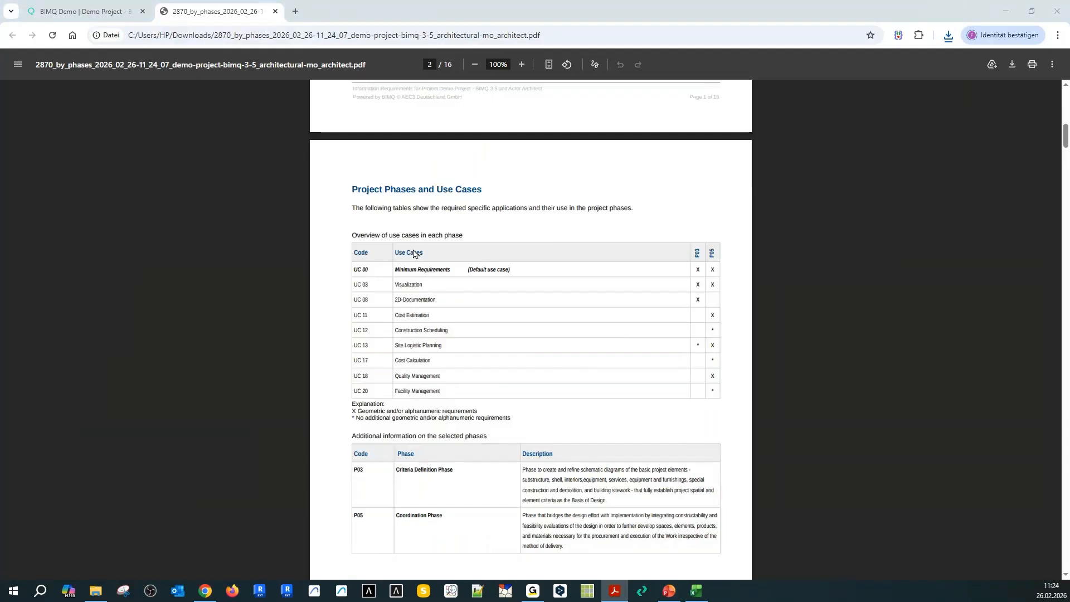
scroll(414, 254, down, 5)
scroll(413, 253, up, 5)
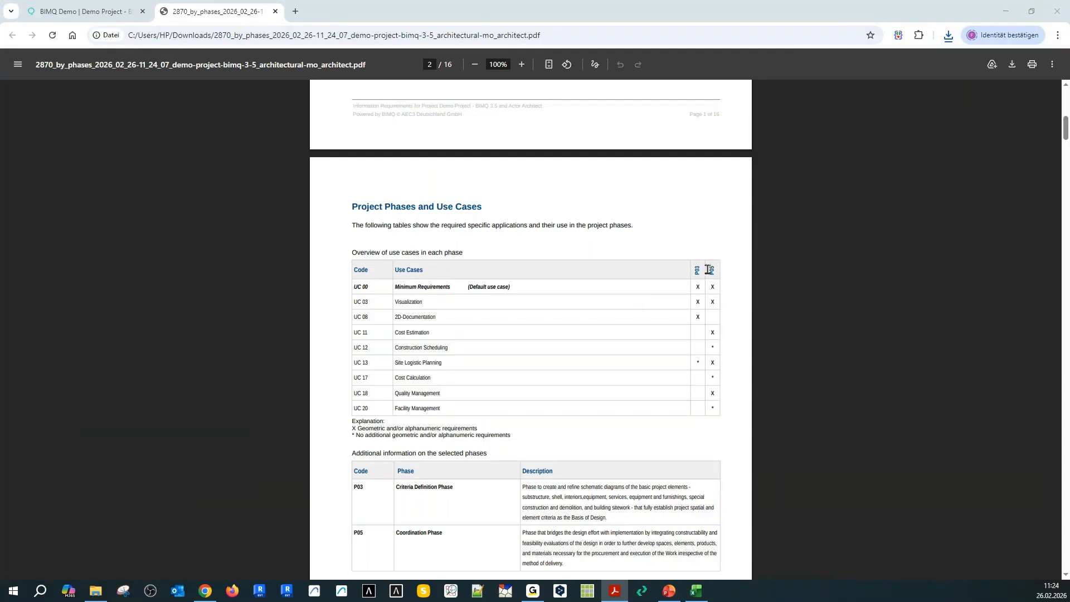
scroll(611, 370, down, 4)
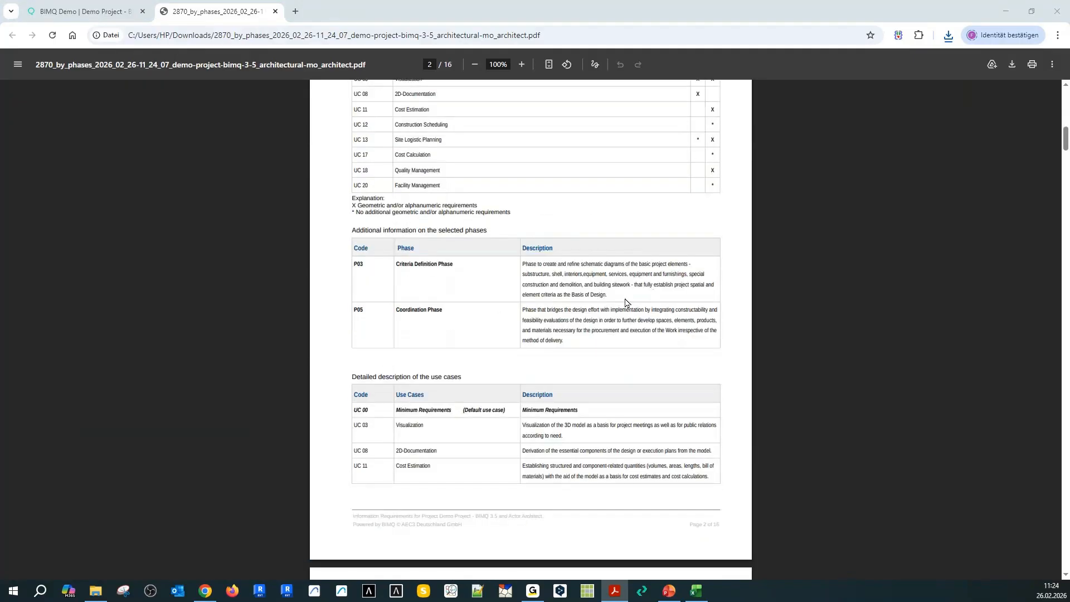
scroll(582, 435, down, 12)
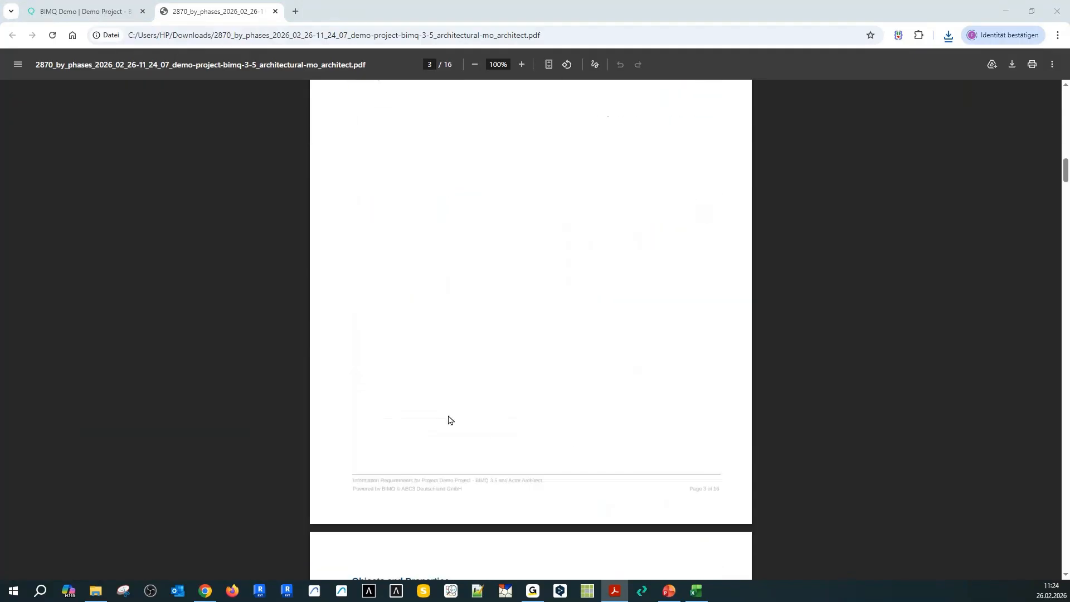
scroll(427, 428, down, 6)
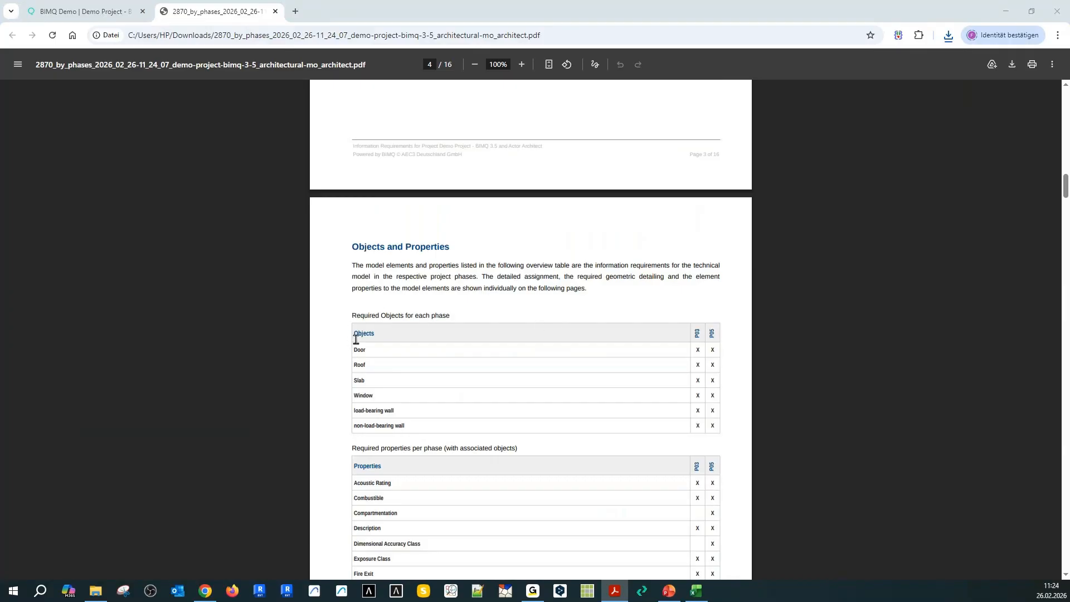
scroll(355, 425, down, 2)
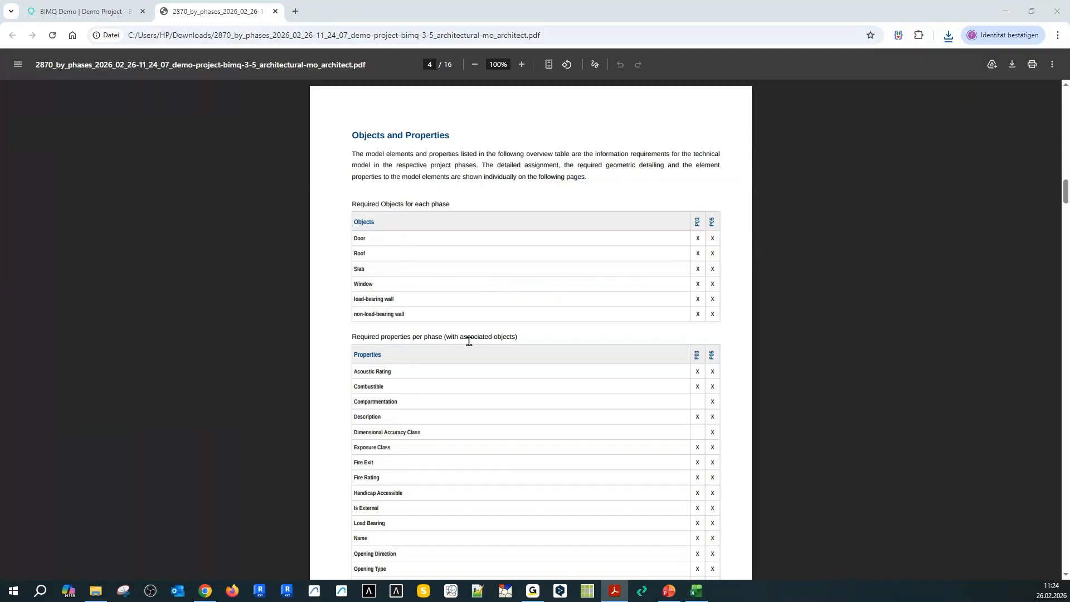
Examine the report's Detailed Information Requirements, from the load-bearing wall through the slab to the door, including LOG and LOI tables
scroll(469, 341, down, 20)
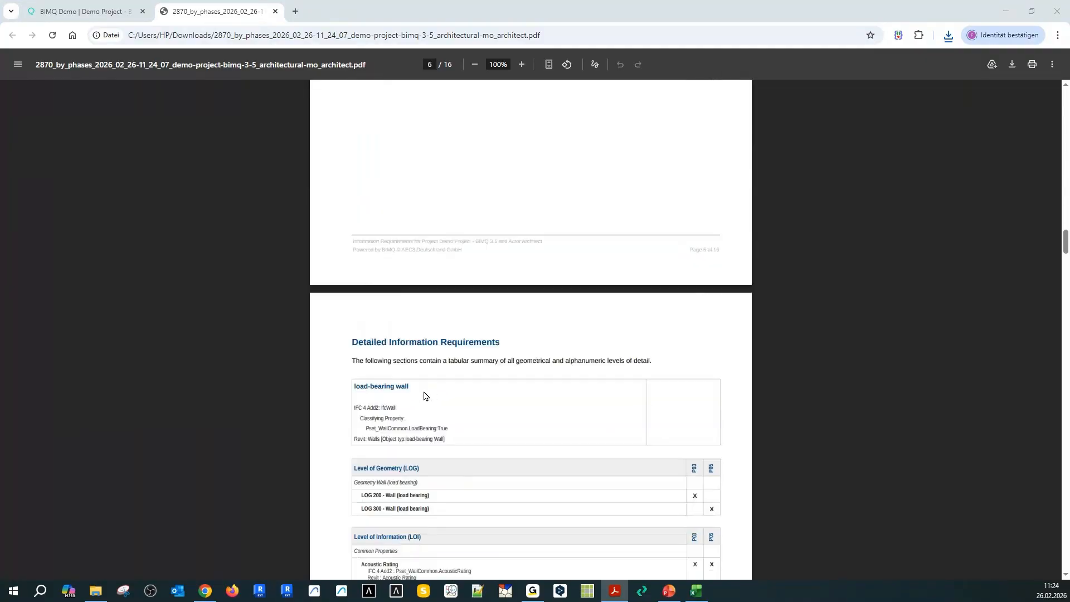
scroll(423, 396, down, 4)
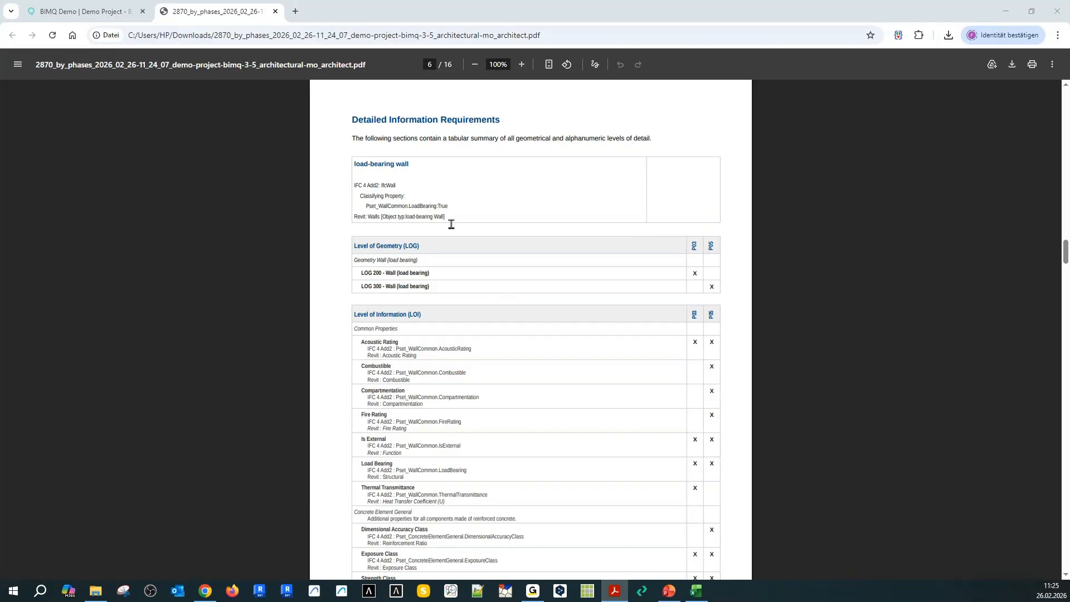
scroll(449, 337, down, 2)
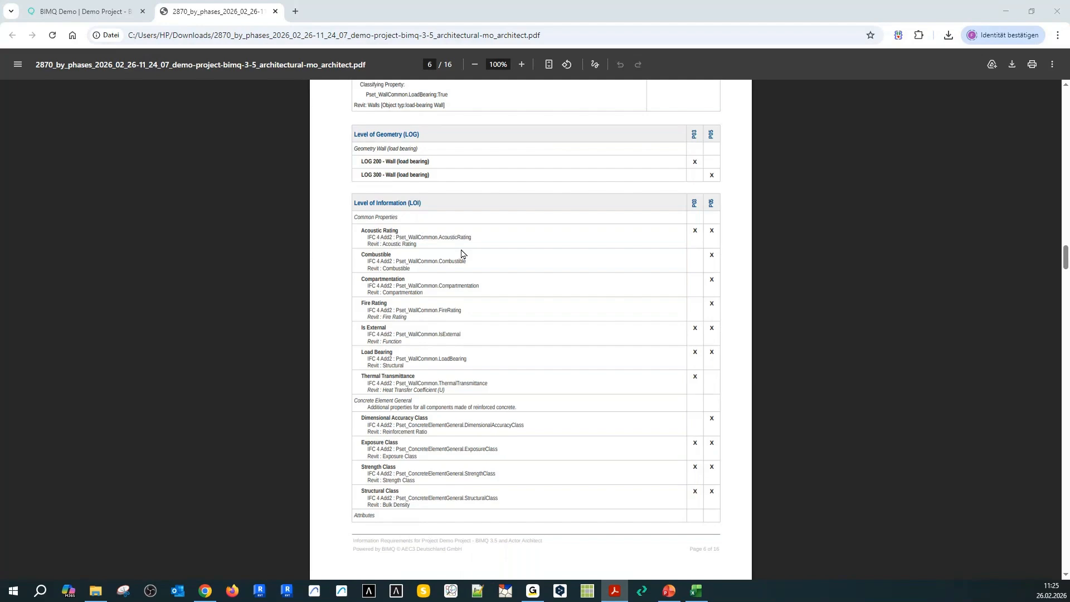
scroll(455, 263, down, 15)
scroll(455, 264, down, 20)
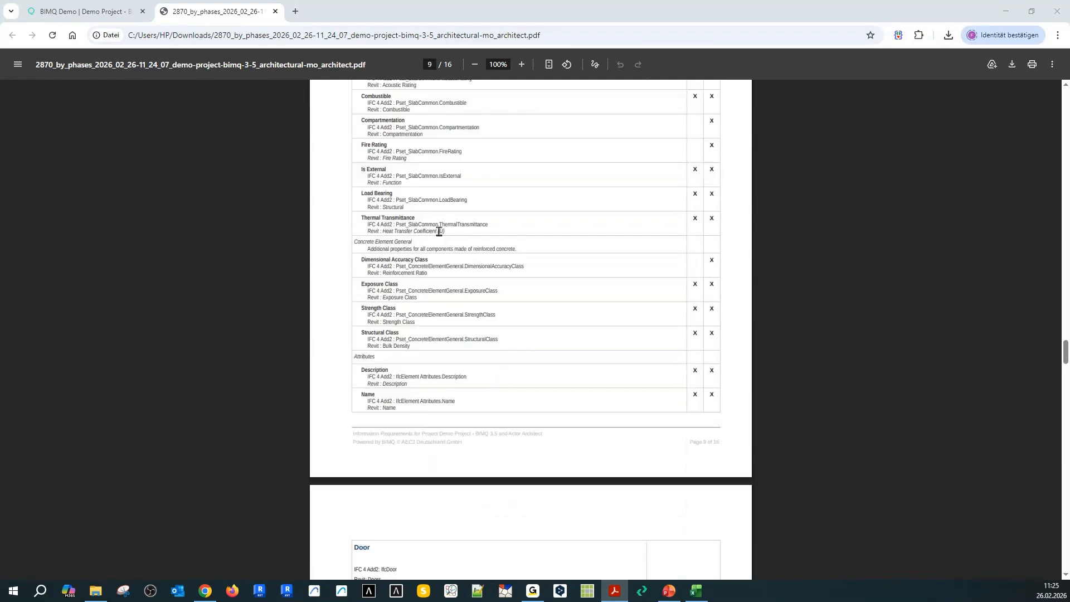
scroll(438, 231, down, 13)
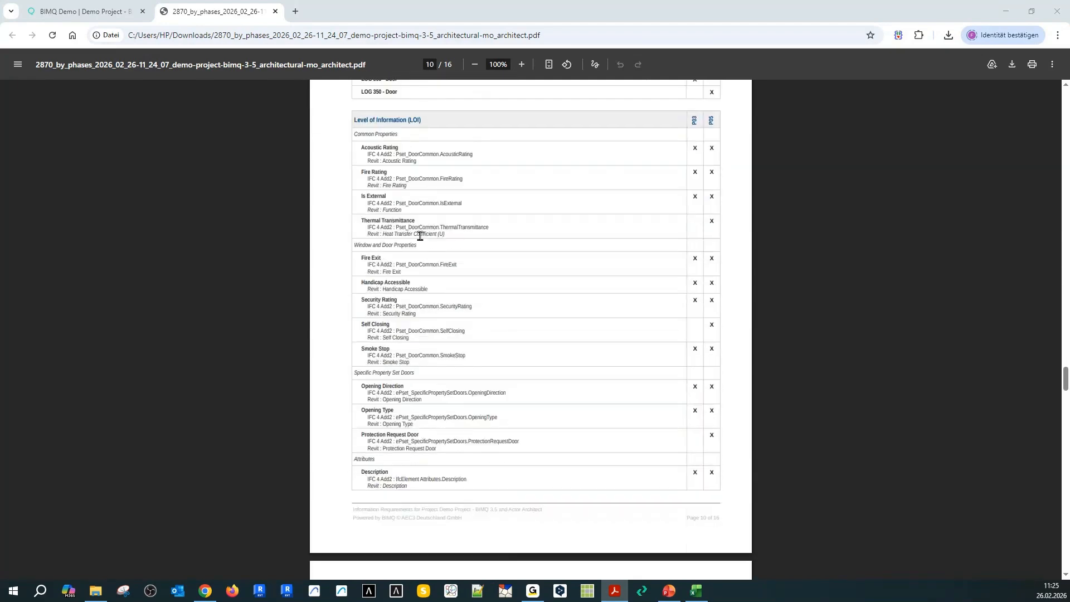
Examine the report's roof requirements and its Description of Geometric Representation and Description of Properties tables
scroll(405, 268, down, 19)
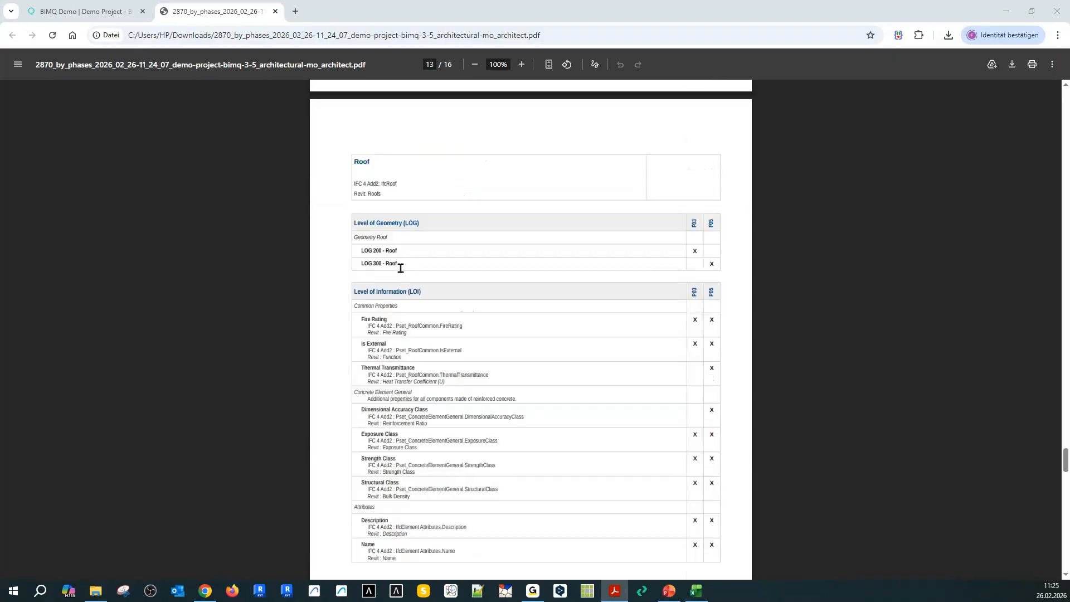
scroll(400, 268, down, 5)
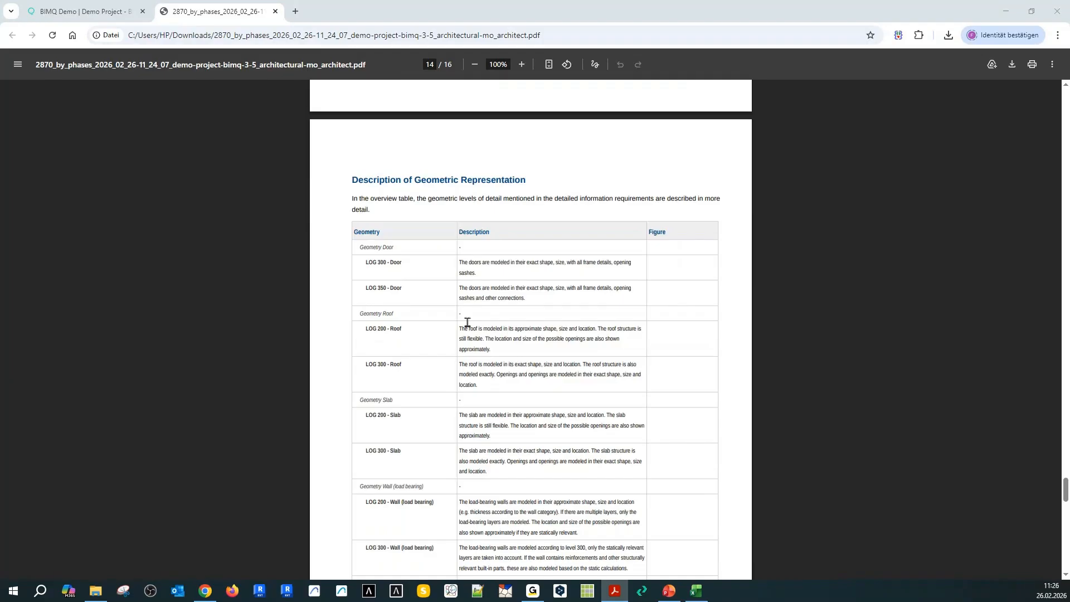
scroll(467, 322, down, 12)
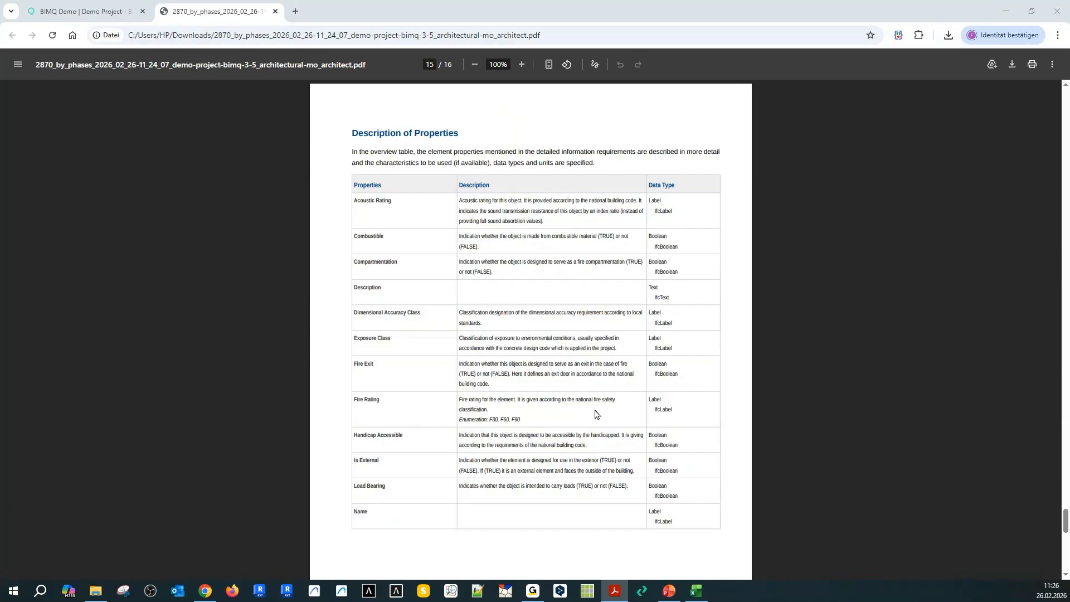
Switch back to BIMQ and set up a software template for the Architectural Model, Criteria Definition Phase (P03), with the Visualization use case
click(97, 11)
scroll(295, 139, up, 2)
scroll(295, 138, up, 1)
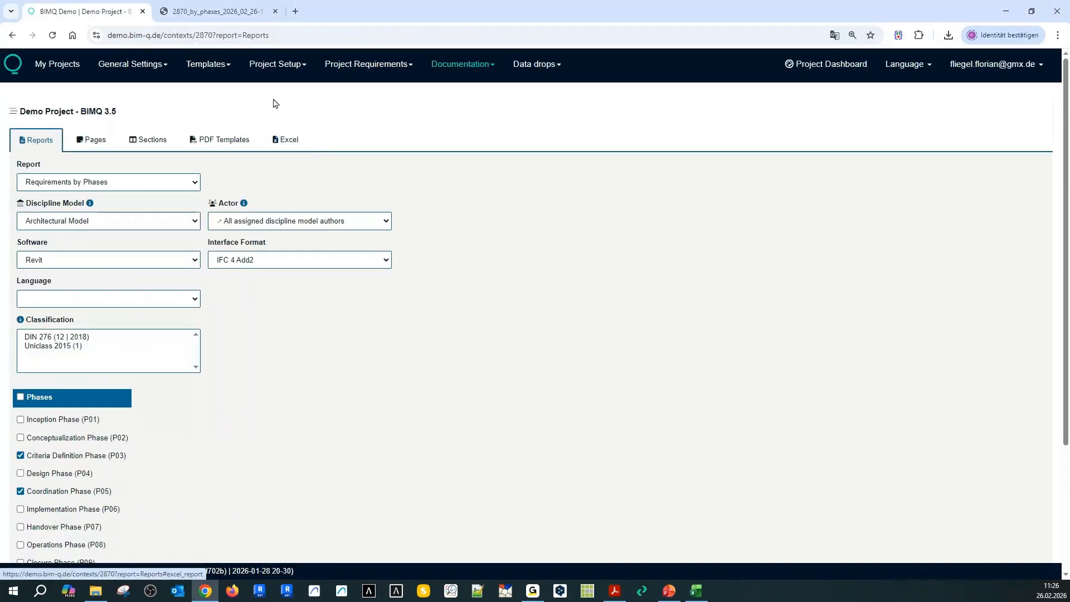
click(435, 69)
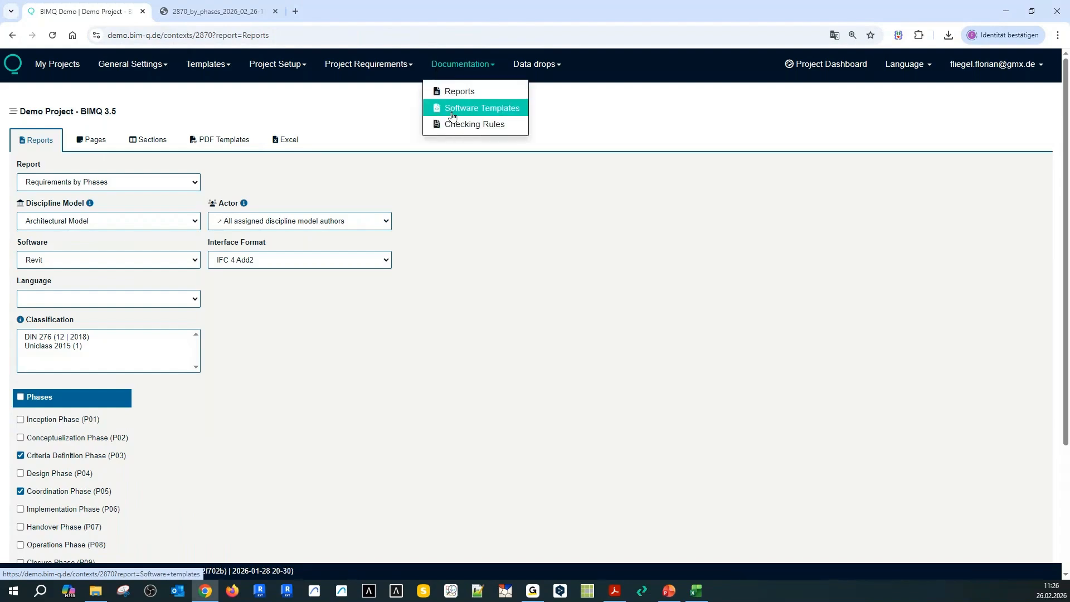
click(452, 109)
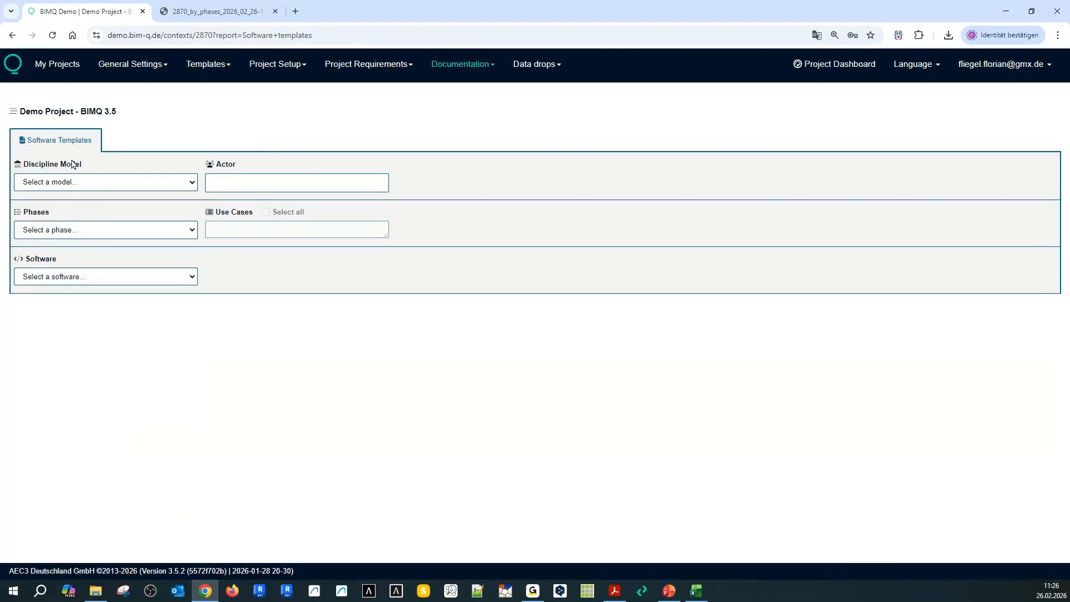
click(69, 184)
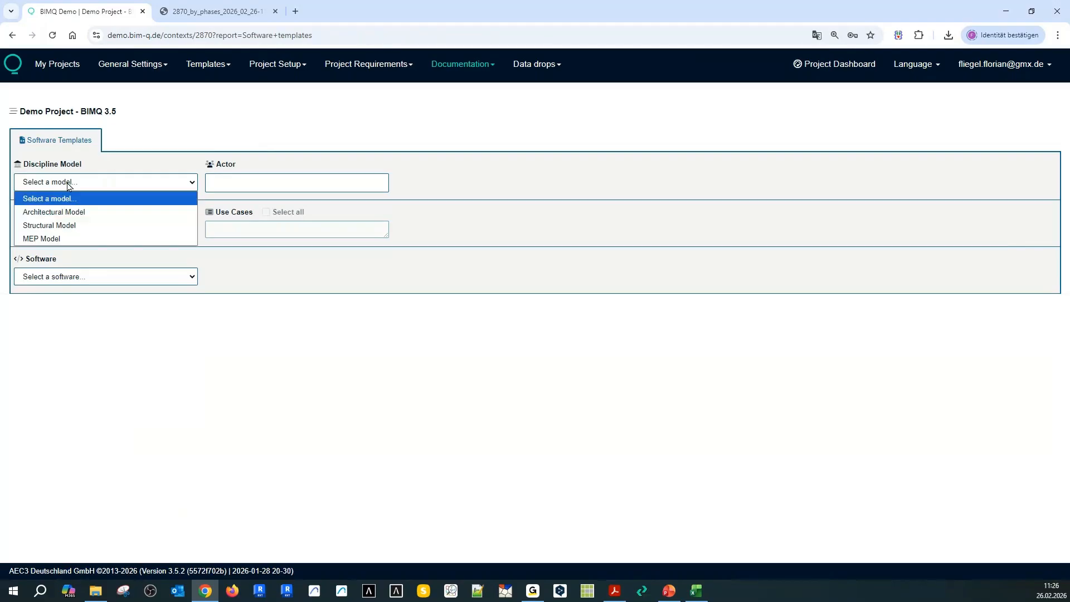
click(55, 215)
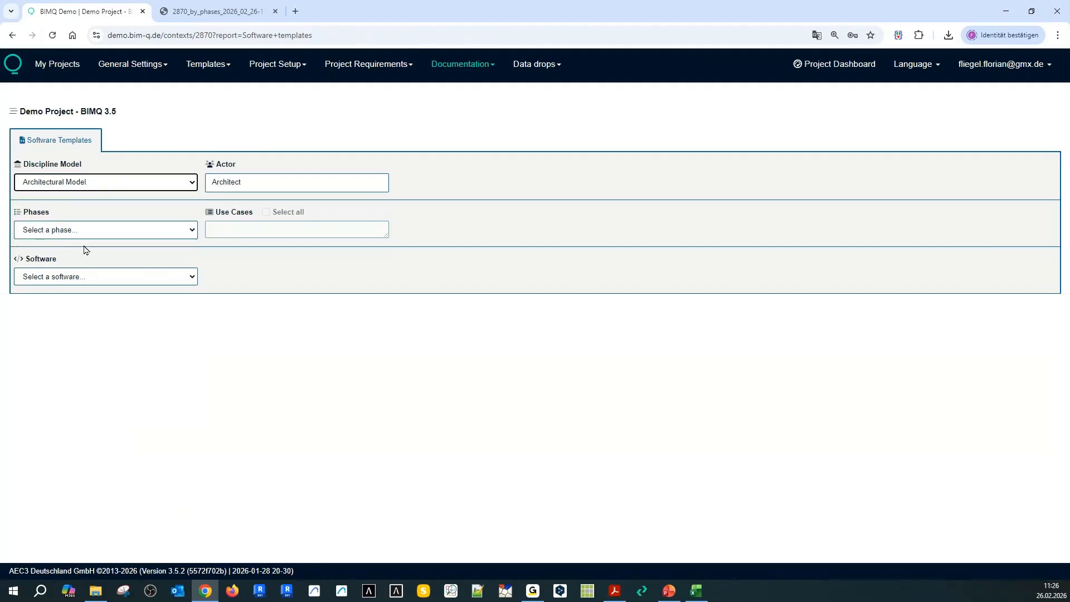
click(55, 233)
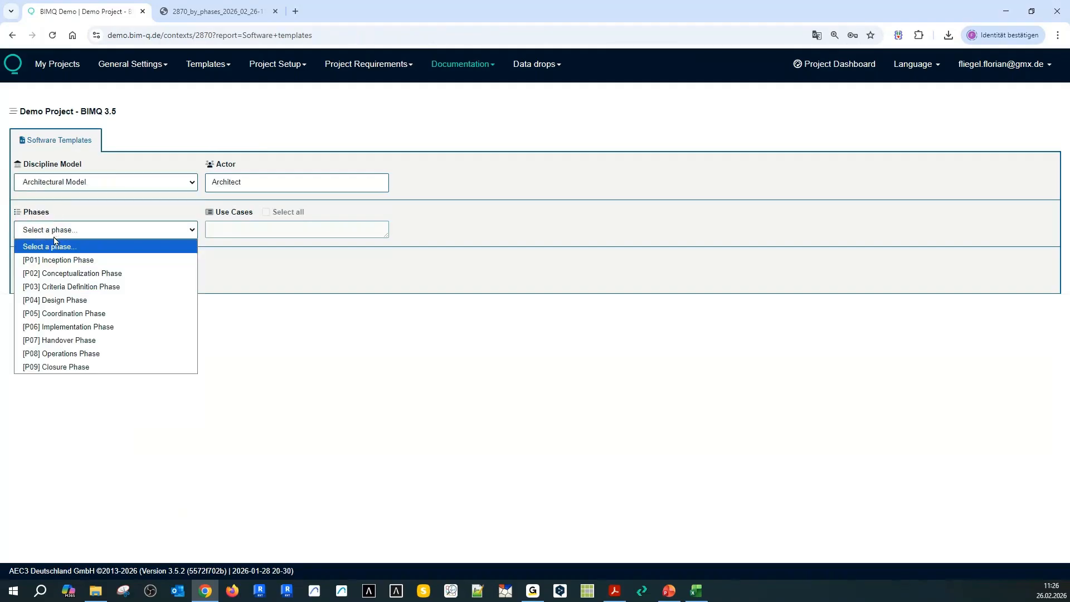
click(42, 287)
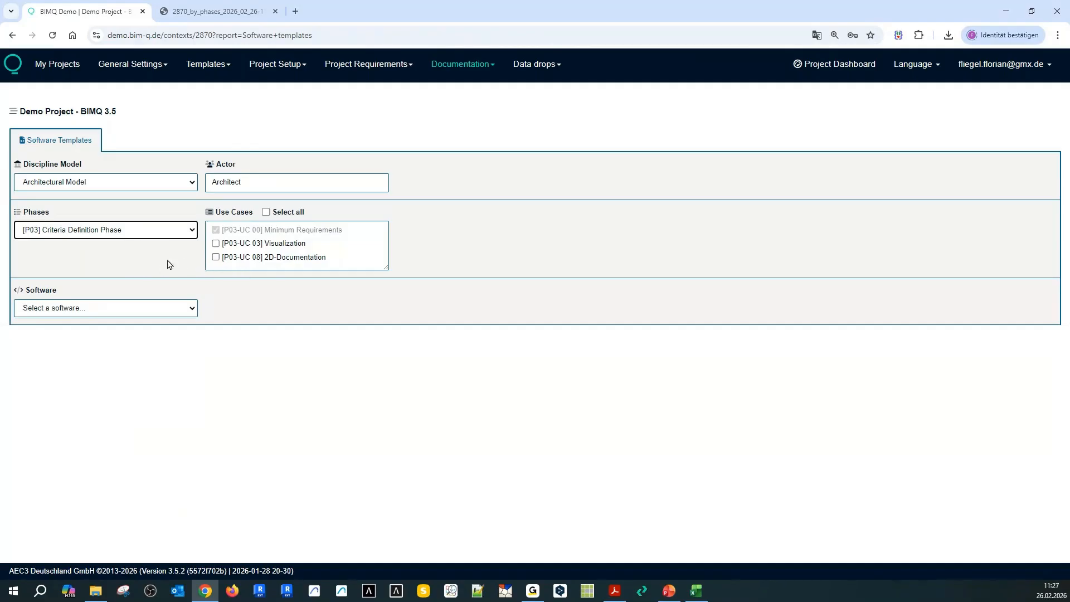
click(216, 244)
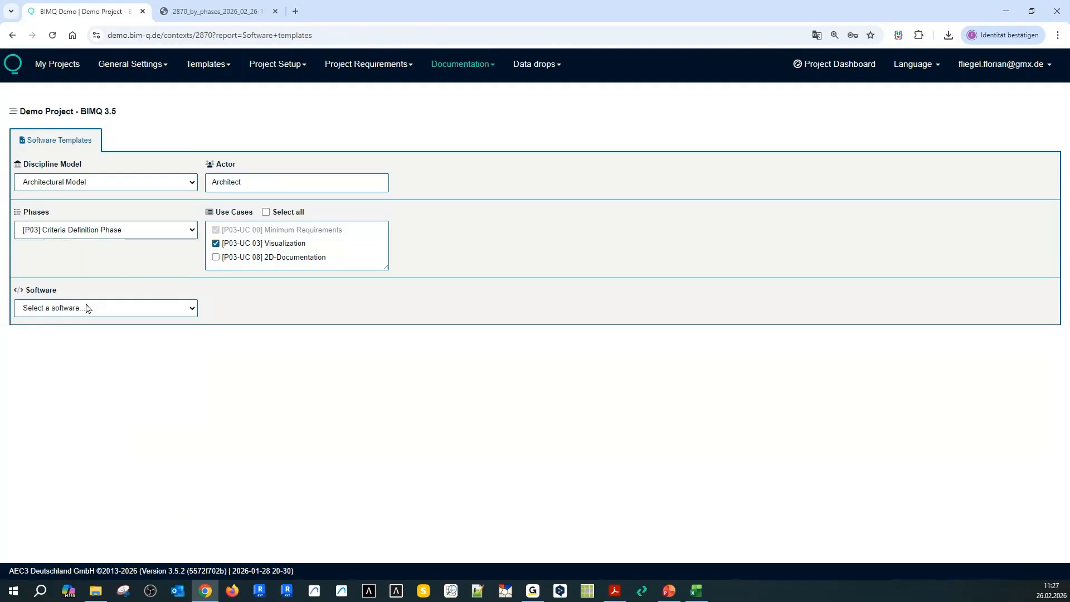
Choose Revit as the template software and review the template types offered for it
click(55, 312)
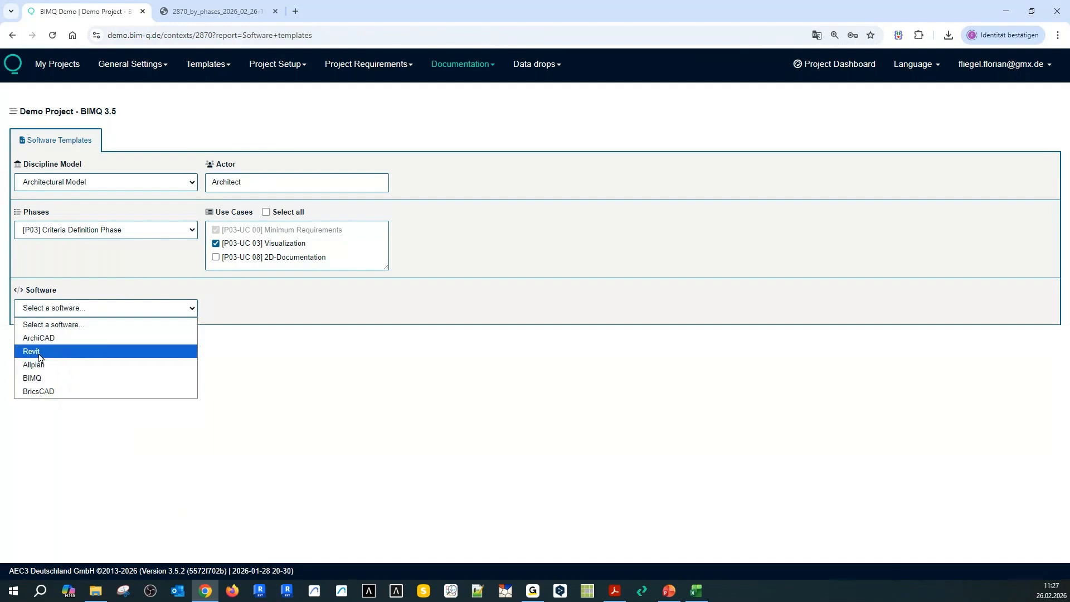
click(127, 348)
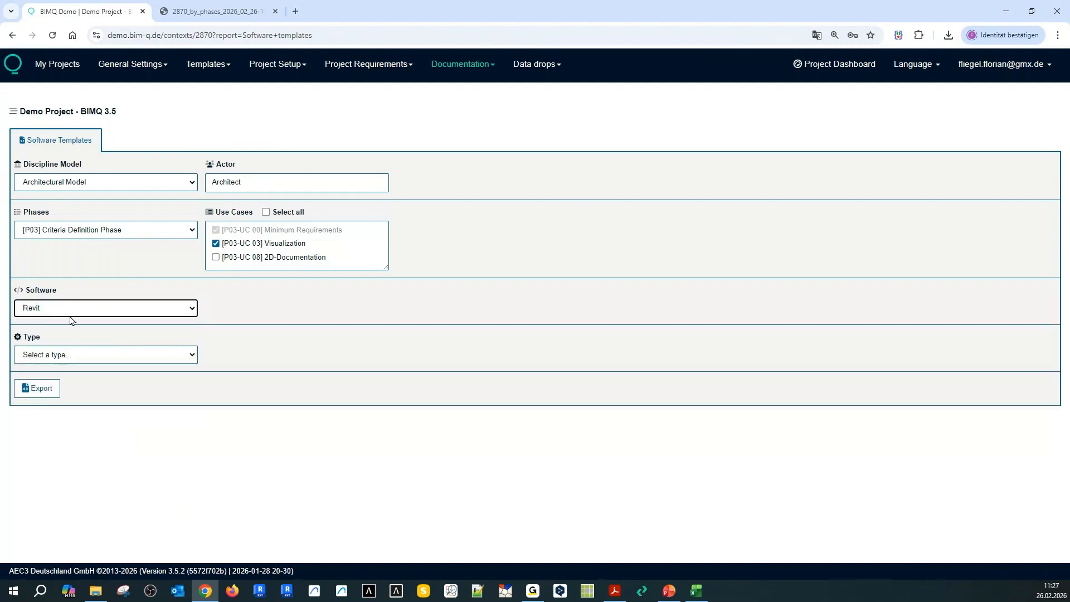
click(42, 355)
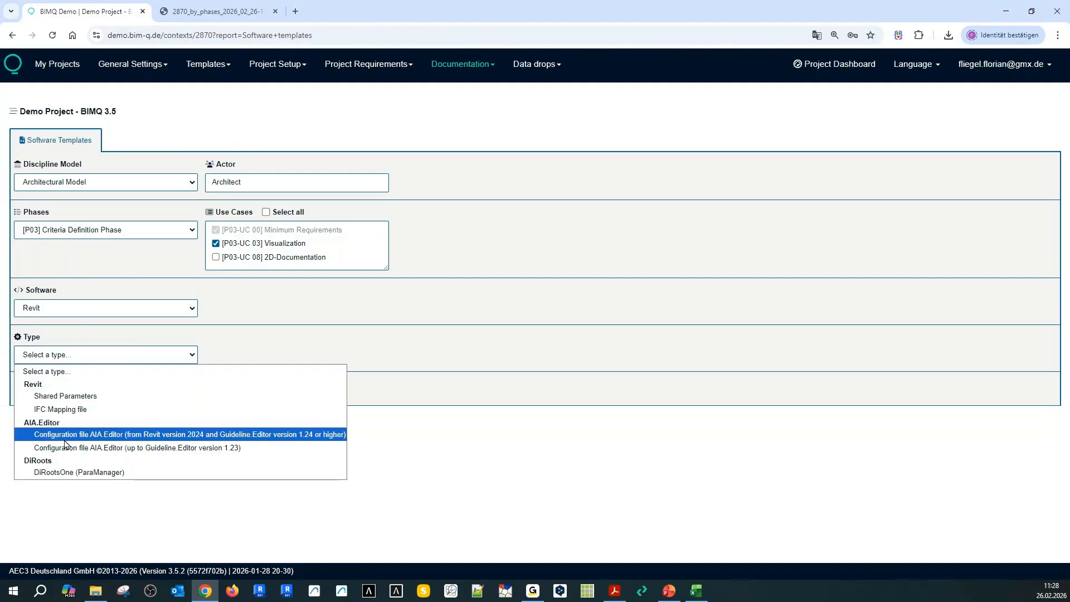
click(54, 313)
Choose ArchiCAD with version ArchiCAD 29 as the template software and review its template types
click(55, 314)
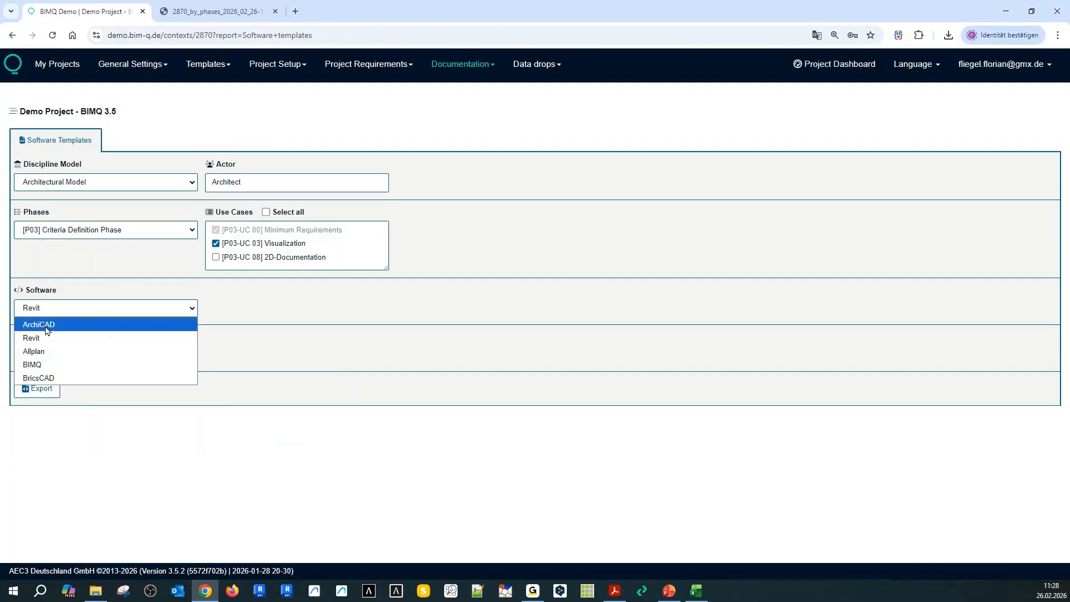
click(48, 329)
click(54, 354)
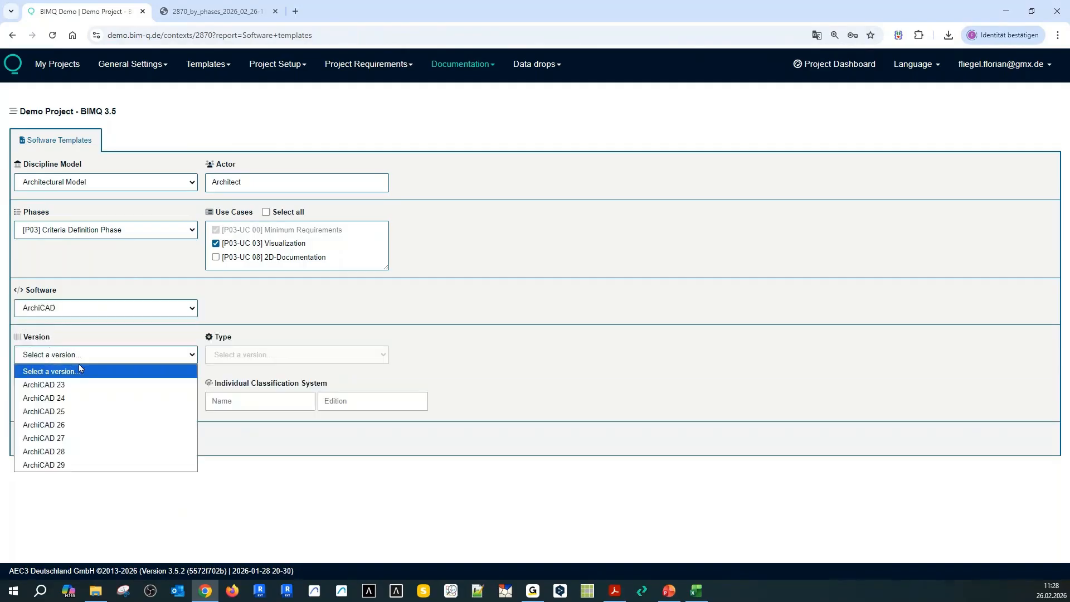
click(78, 466)
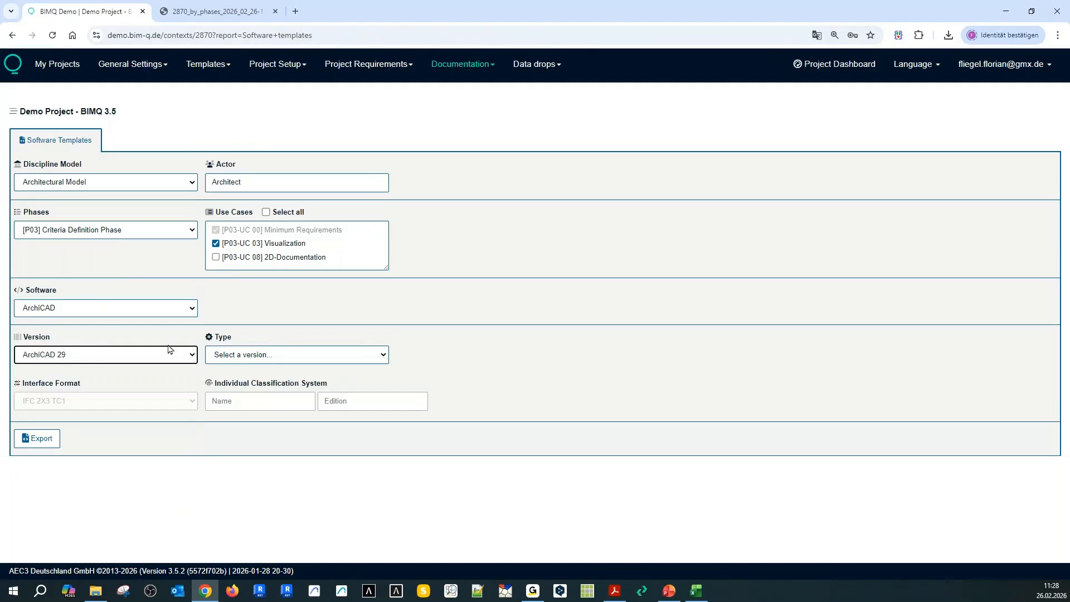
click(226, 356)
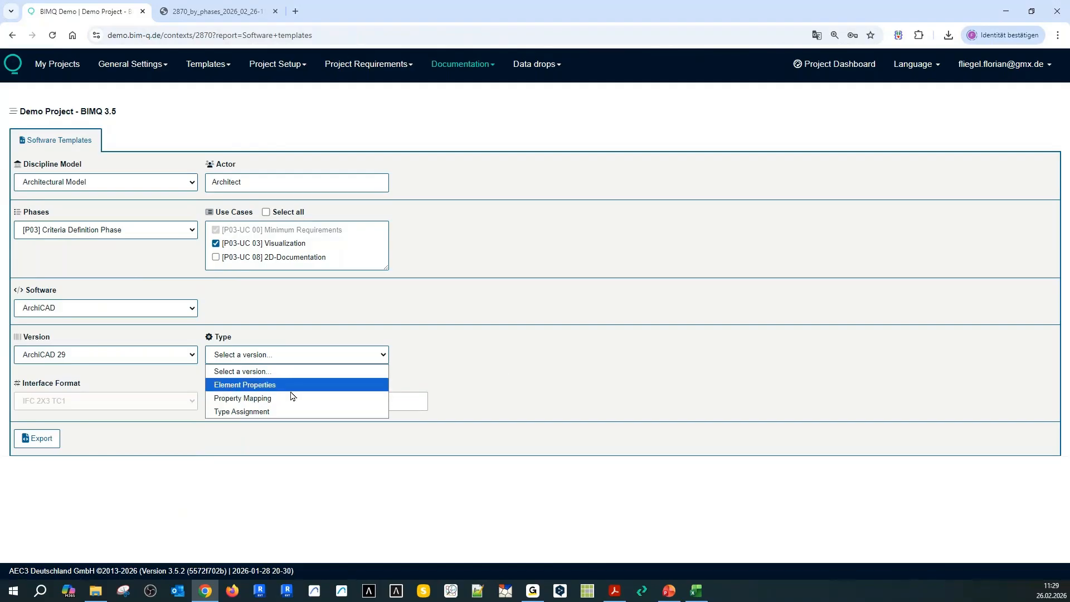
click(501, 365)
Choose Allplan as the template software and review the export types it offers
click(101, 360)
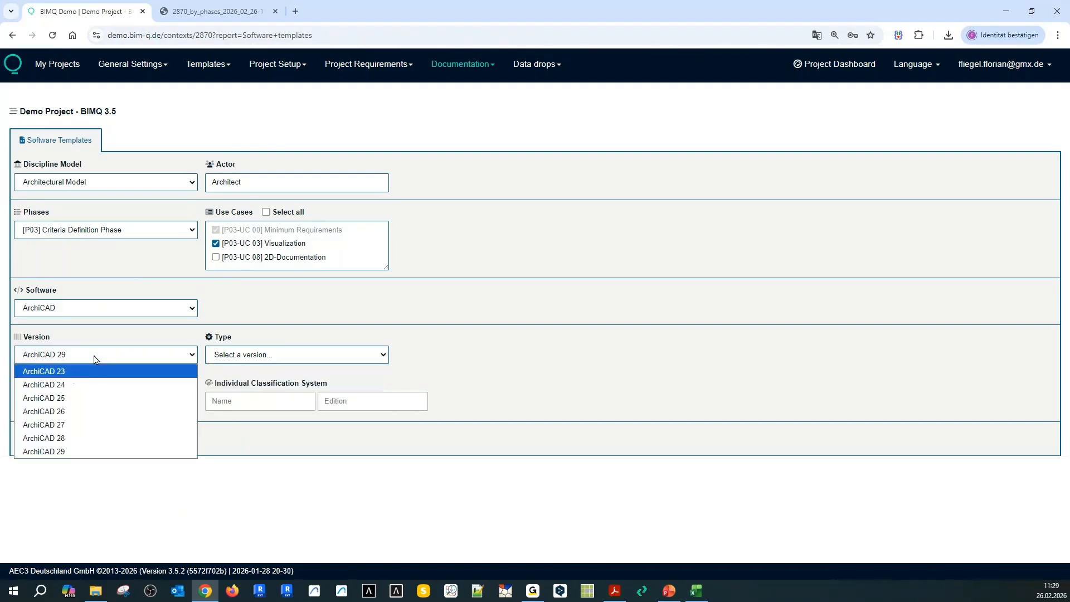
click(80, 312)
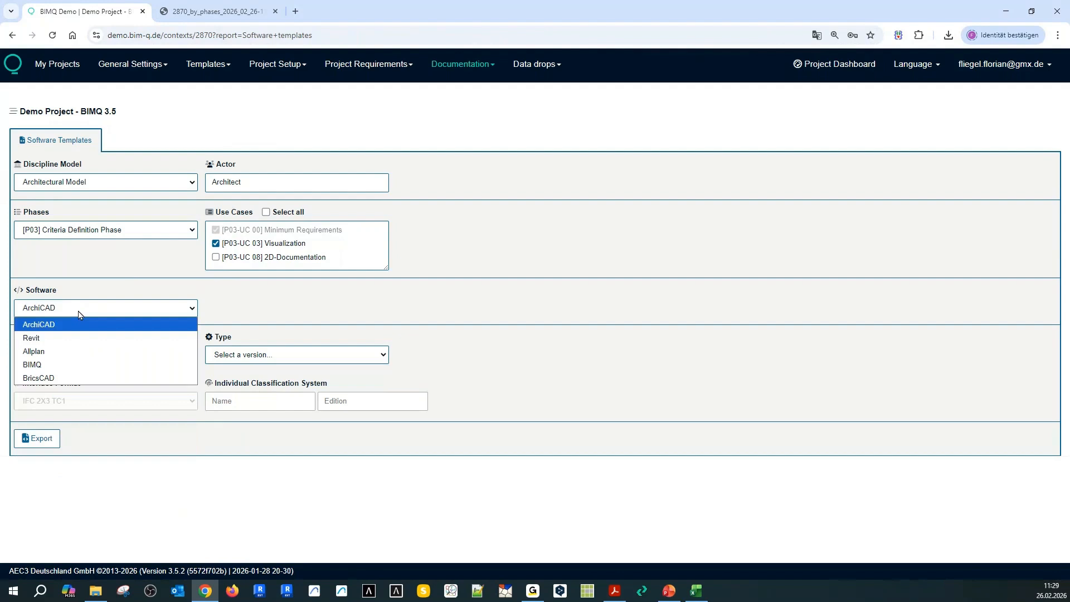
click(58, 351)
click(60, 353)
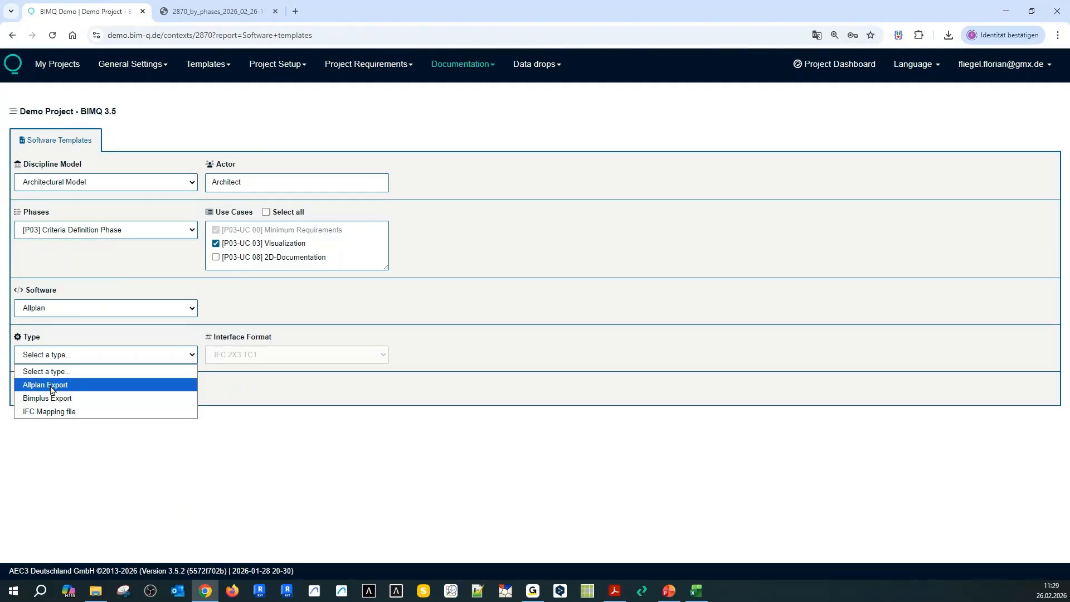
click(403, 305)
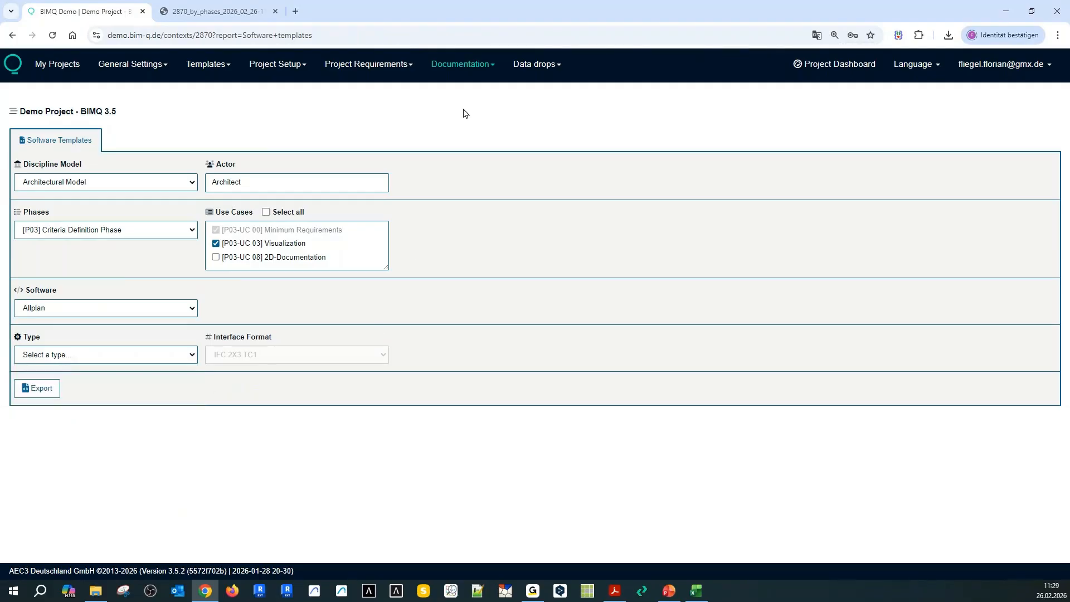
Set up checking rules for the Architectural Model with IDS (1.0.0) as software and IFC 4 Add2 as interface format
click(462, 63)
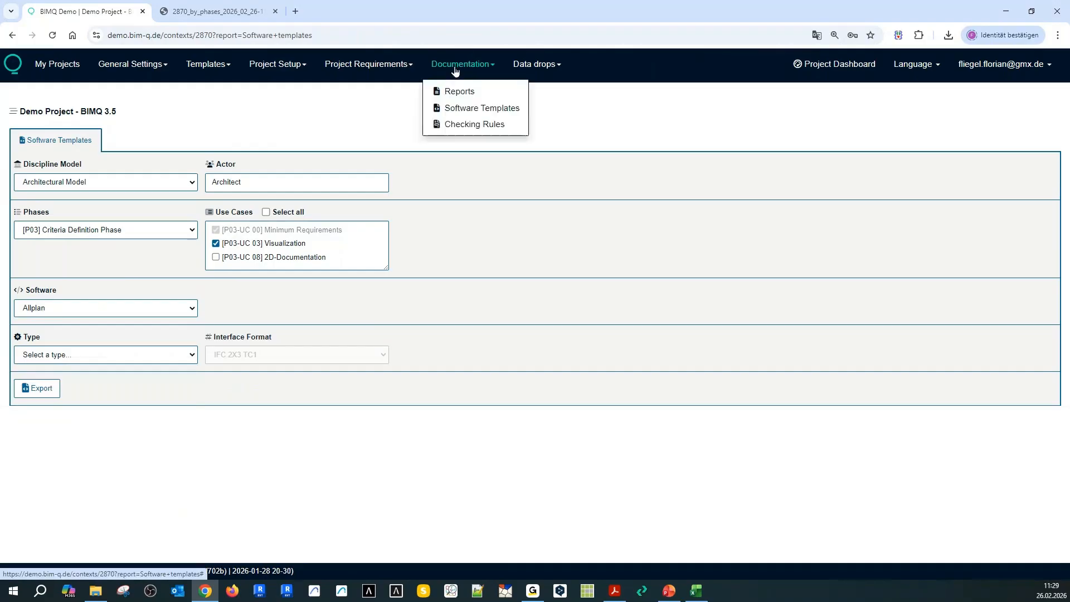
click(473, 125)
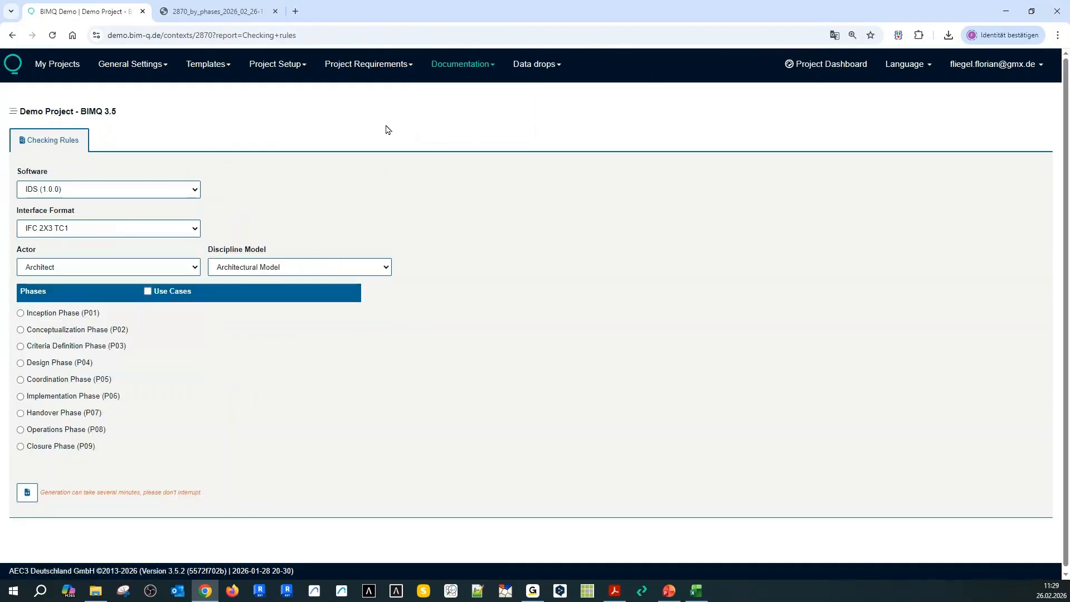
click(142, 193)
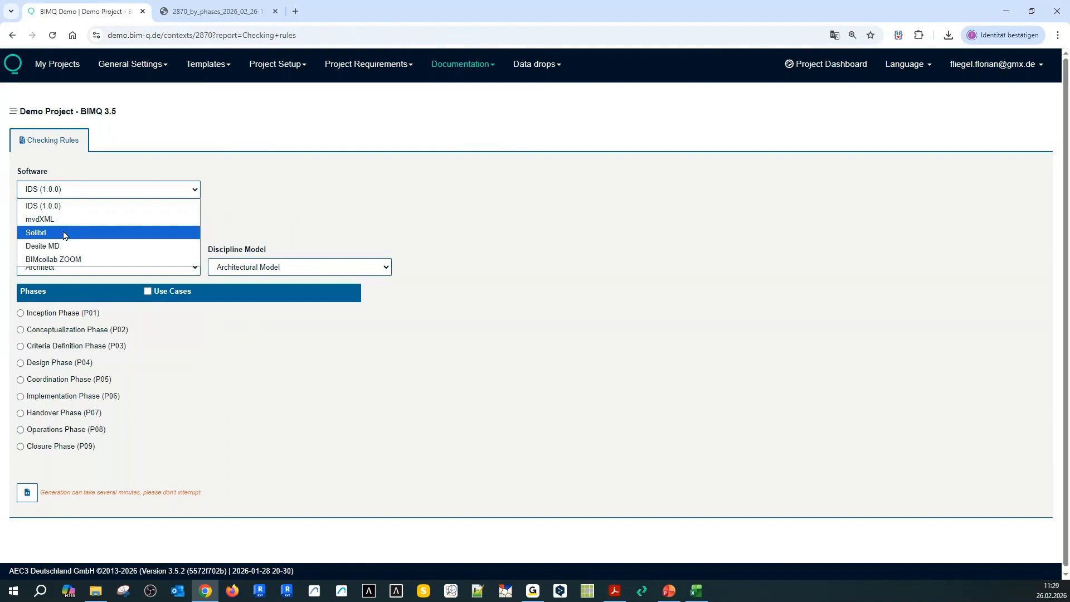
click(52, 207)
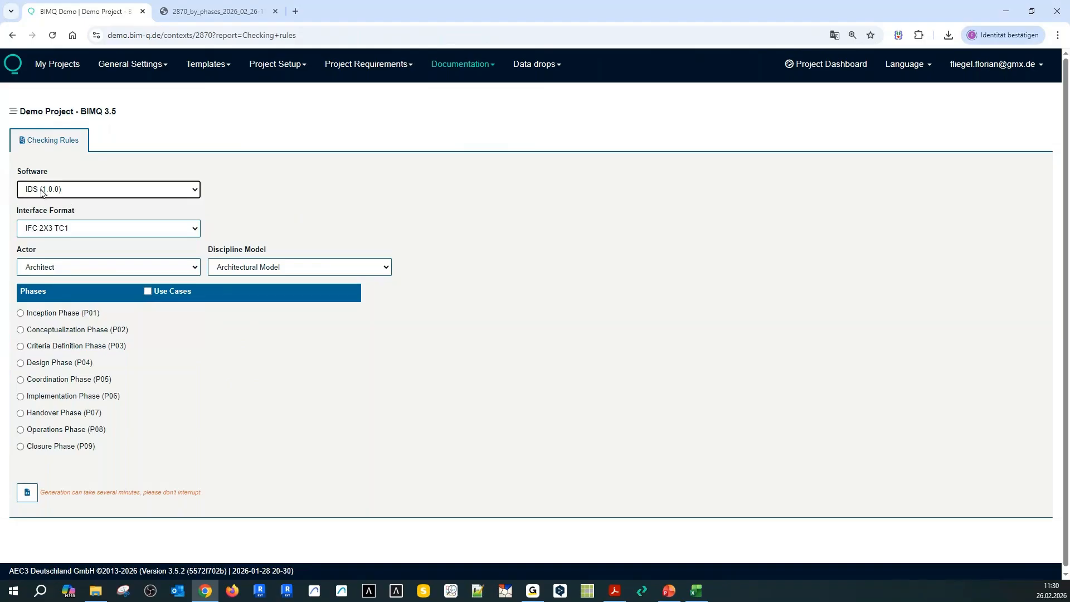
click(40, 232)
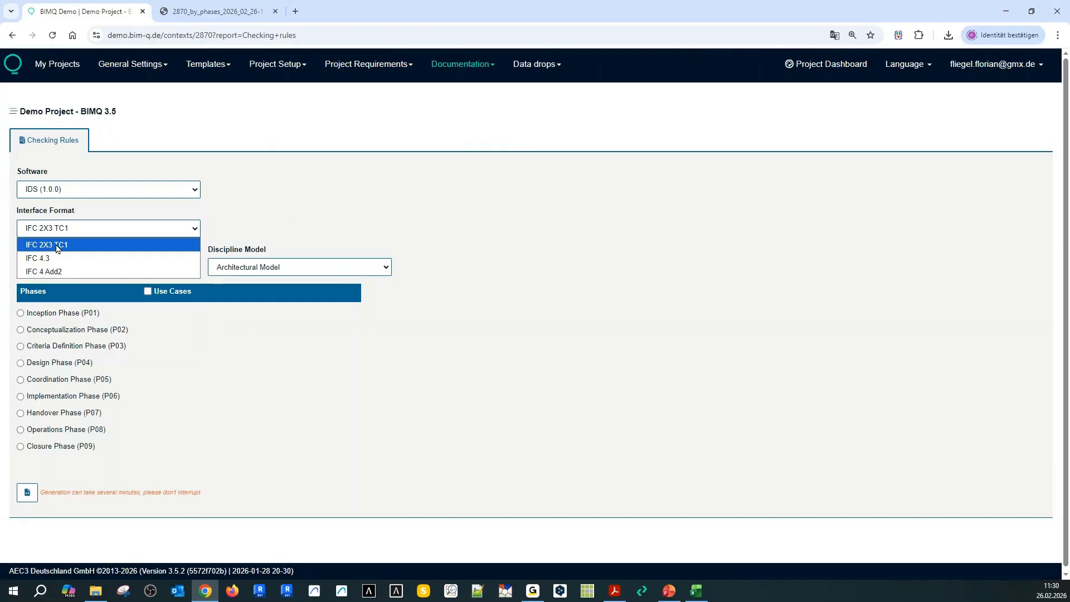
click(50, 271)
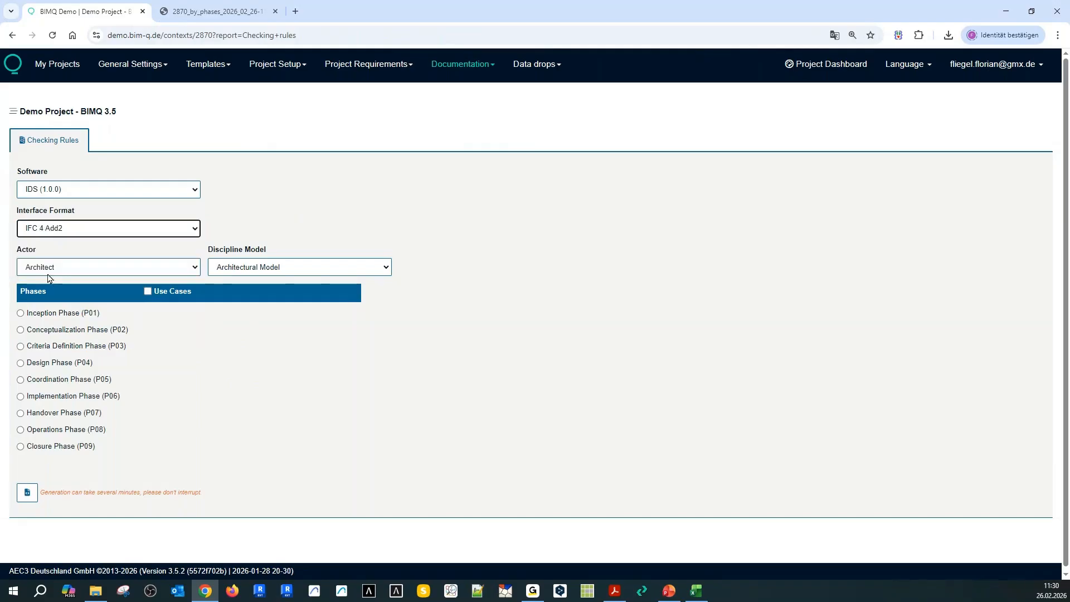
Generate and download the checking rules for the Coordination Phase (P05) with all its use cases included
click(56, 313)
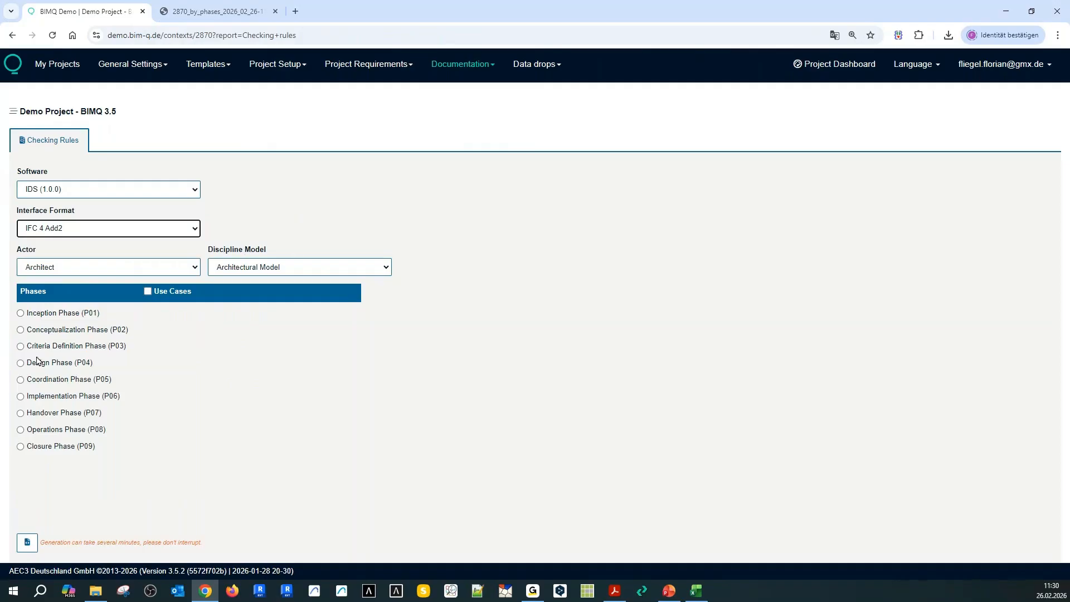
click(20, 346)
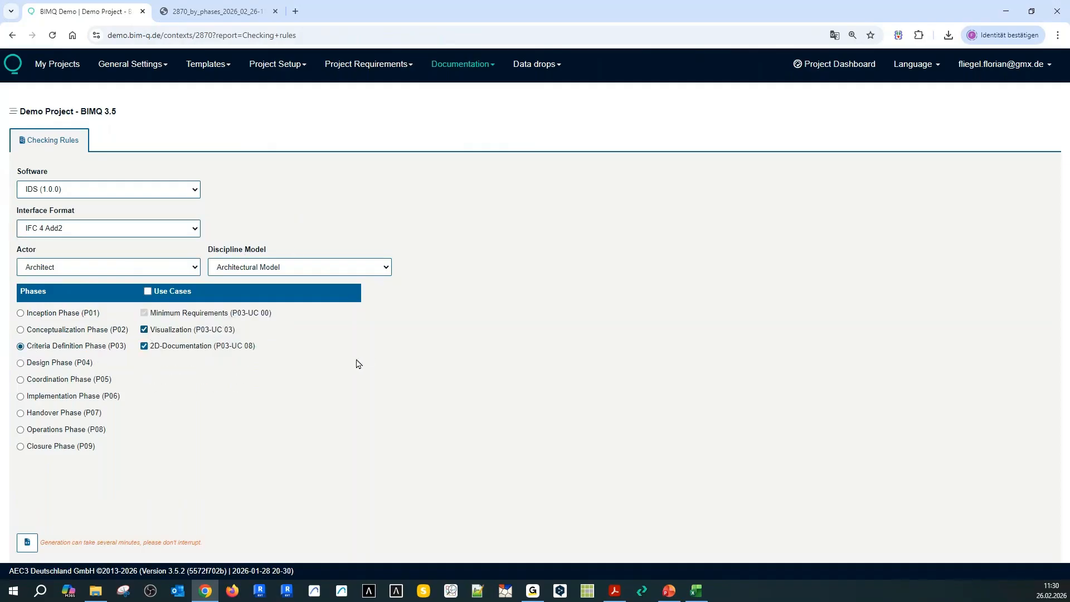
click(35, 379)
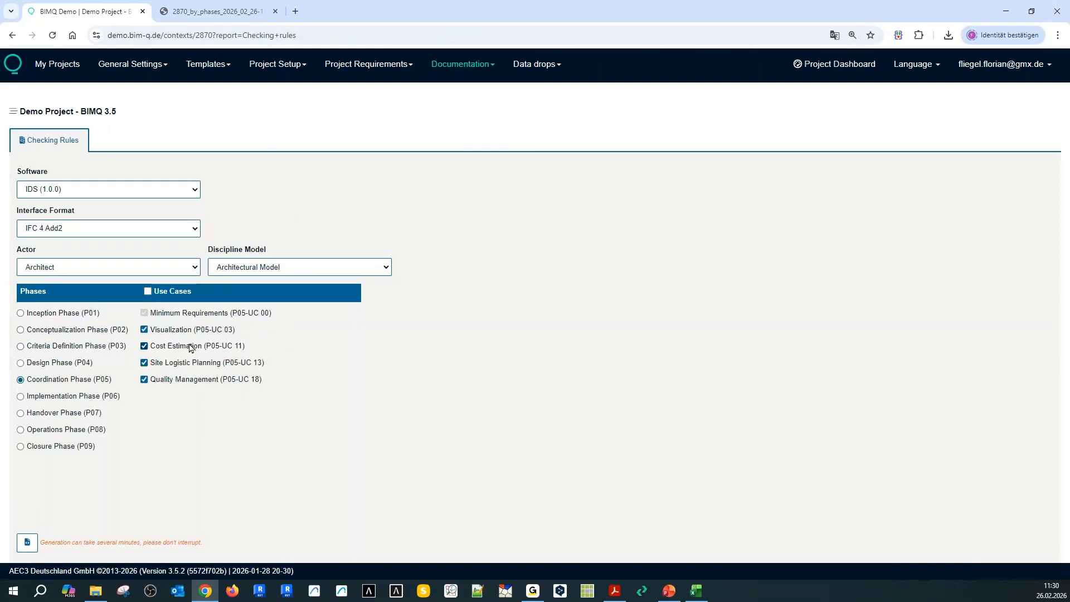
click(32, 547)
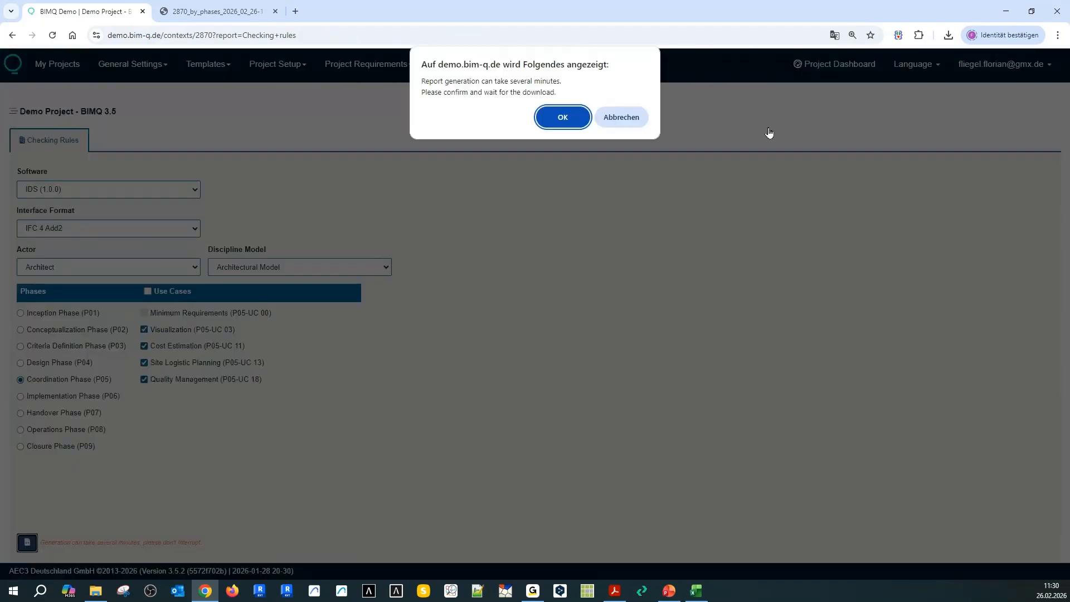
key(Return)
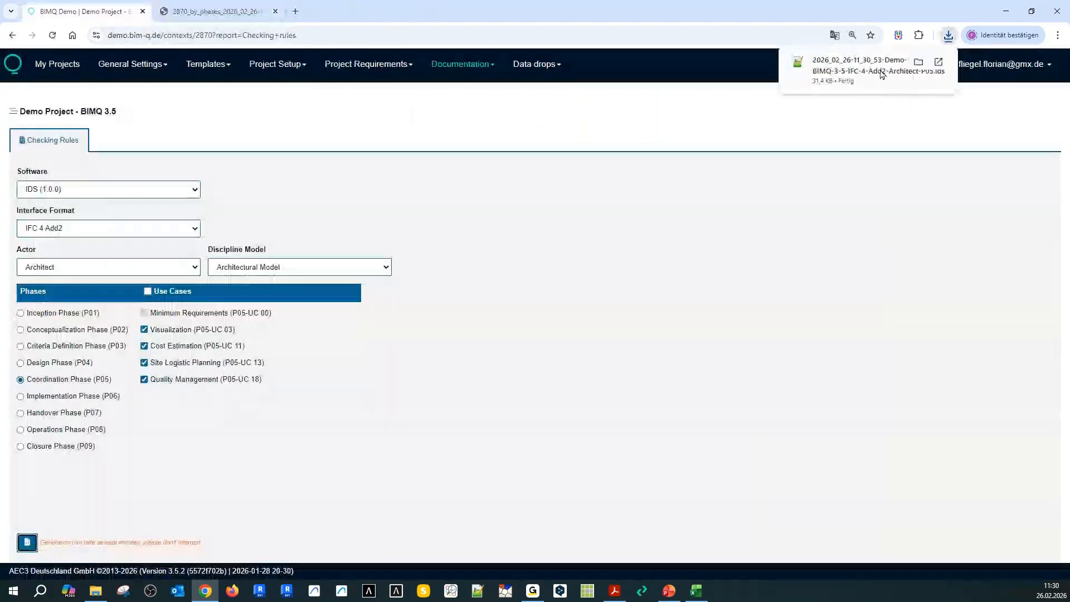
Open the downloaded IDS file in Notepad++ and examine its load-bearing wall specification and property requirements
click(882, 74)
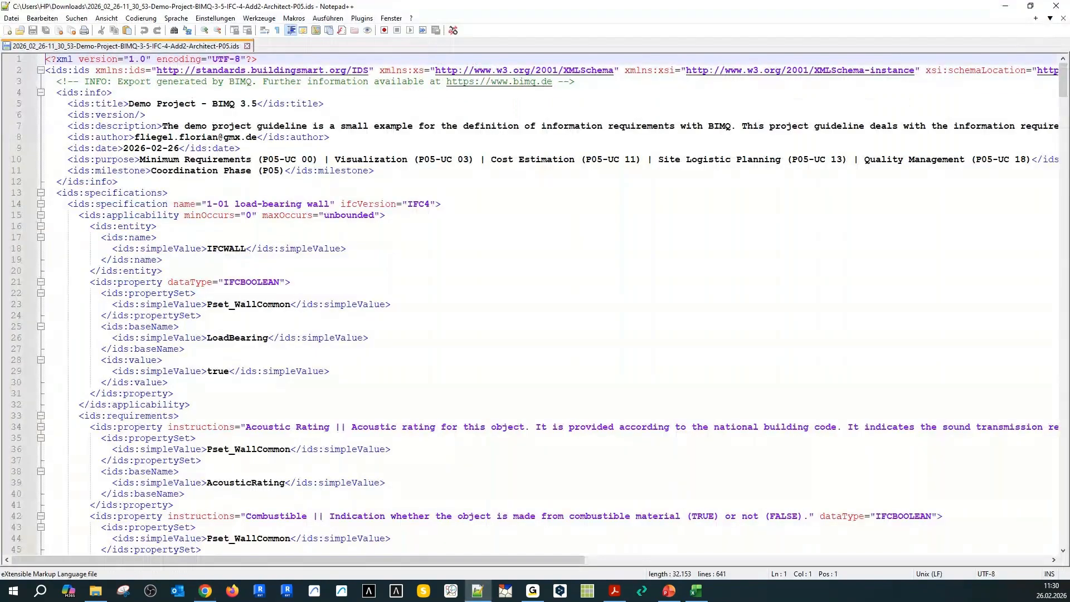
scroll(287, 124, down, 18)
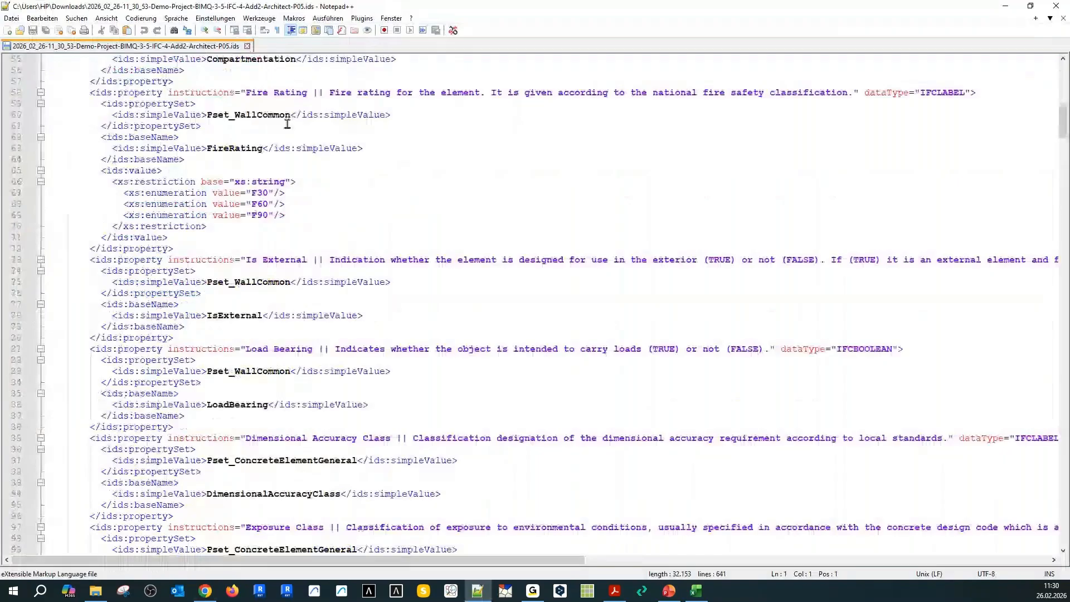
scroll(287, 124, down, 20)
scroll(330, 191, up, 20)
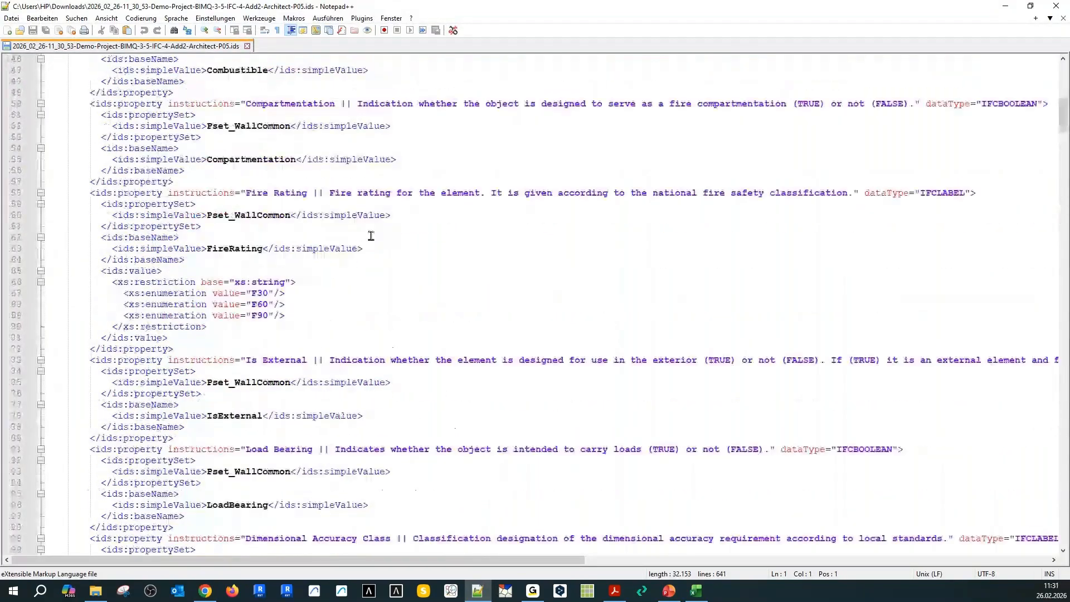
scroll(390, 232, up, 5)
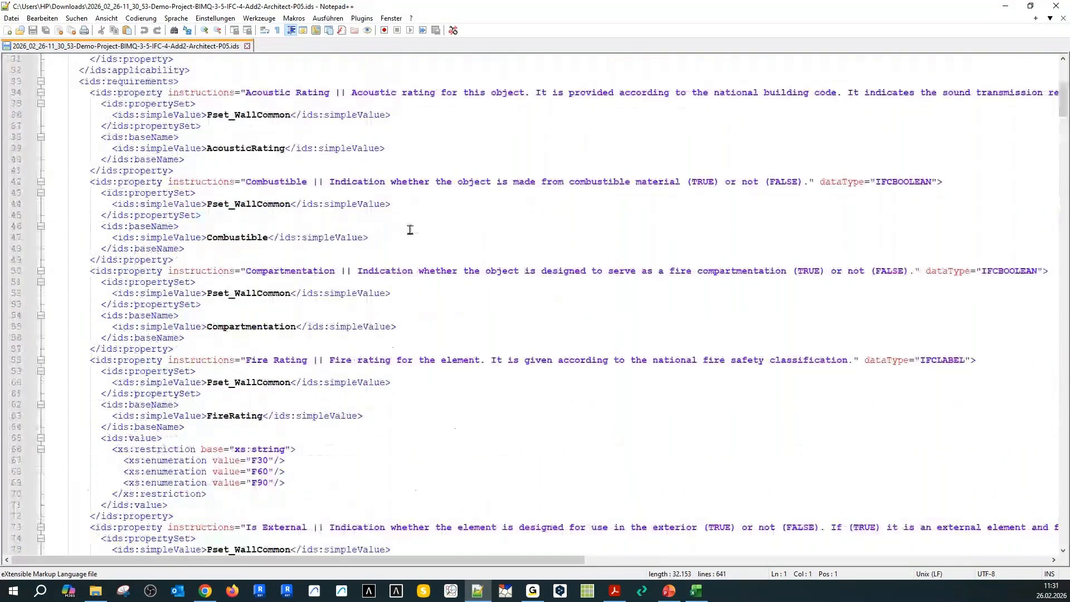